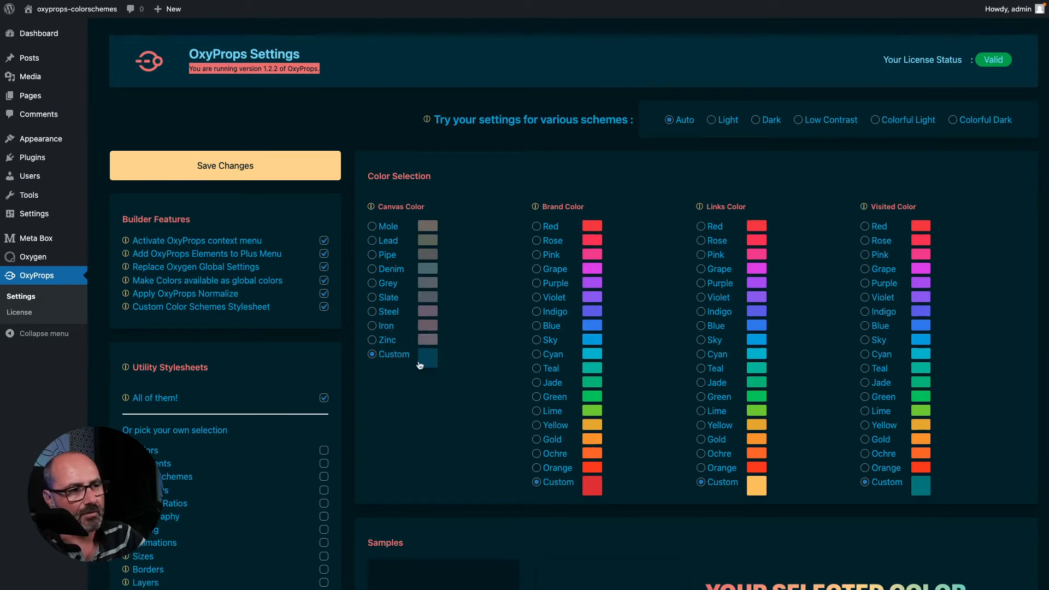
# - Review the color selection and scheme samples in the OxyProps settings, and open the list of installed plugins
pyautogui.hotkey('ctrl', 'Left')
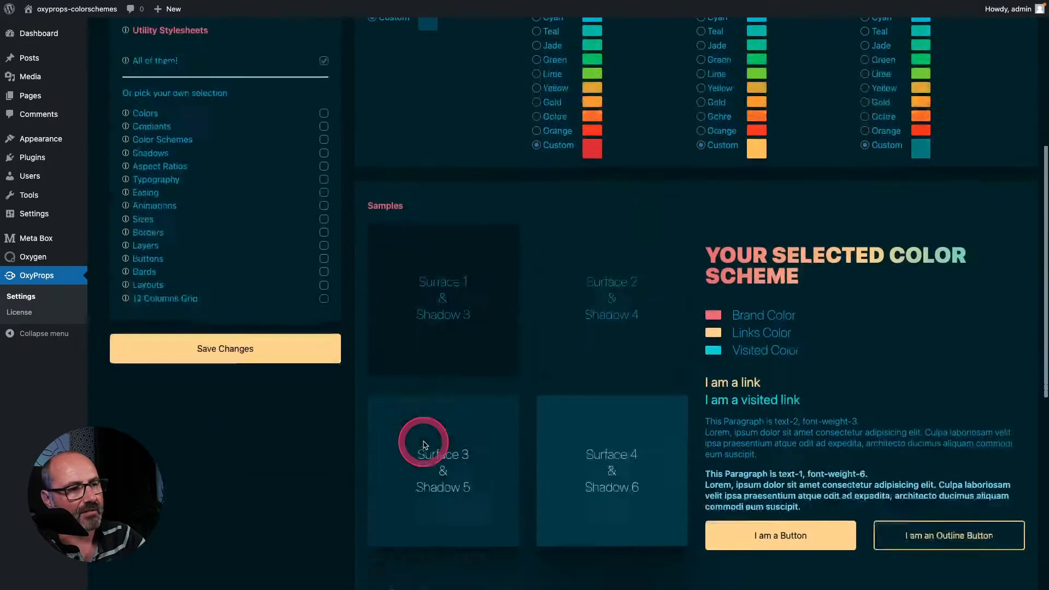
pyautogui.scroll(-2, 422, 431)
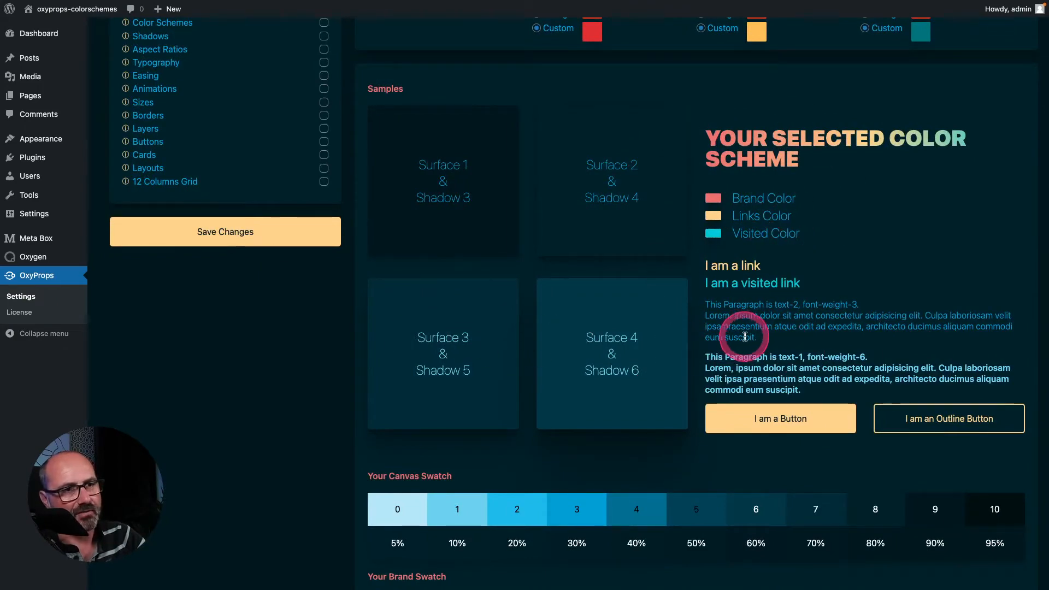
pyautogui.scroll(-5, 644, 398)
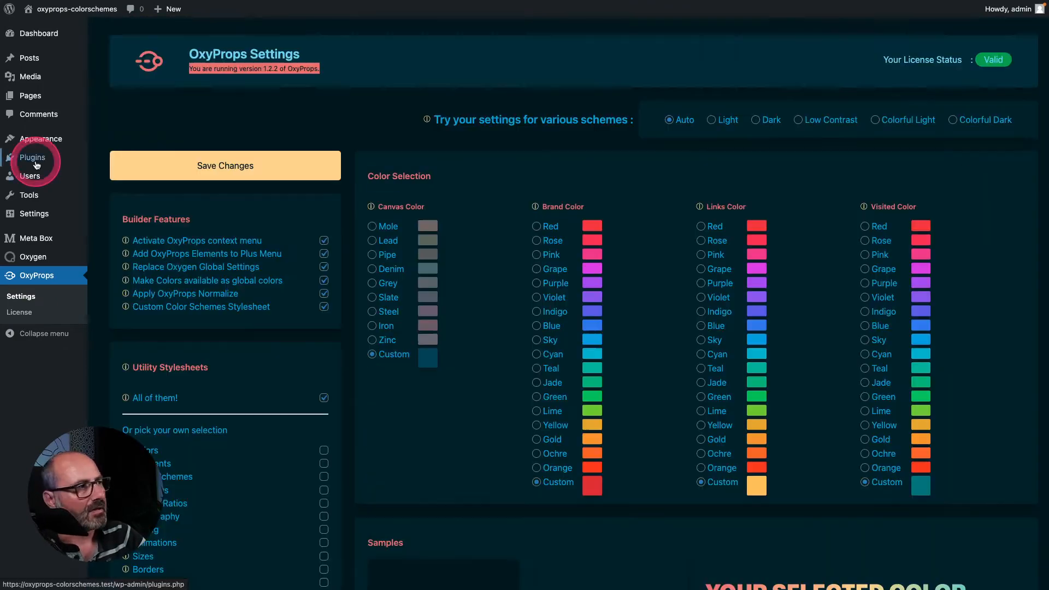
pyautogui.moveTo(36, 160)
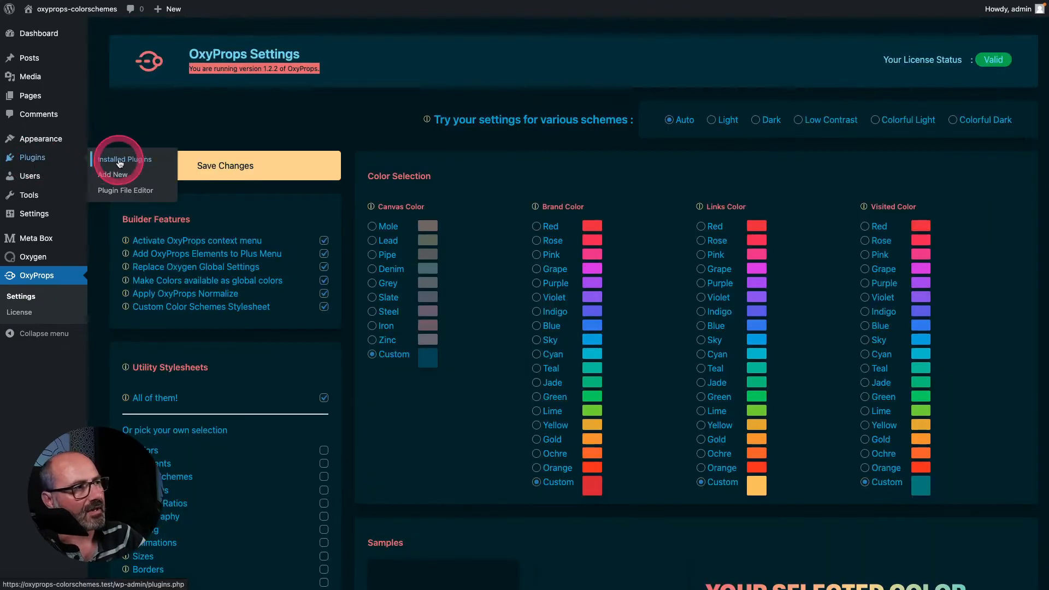
pyautogui.click(125, 162)
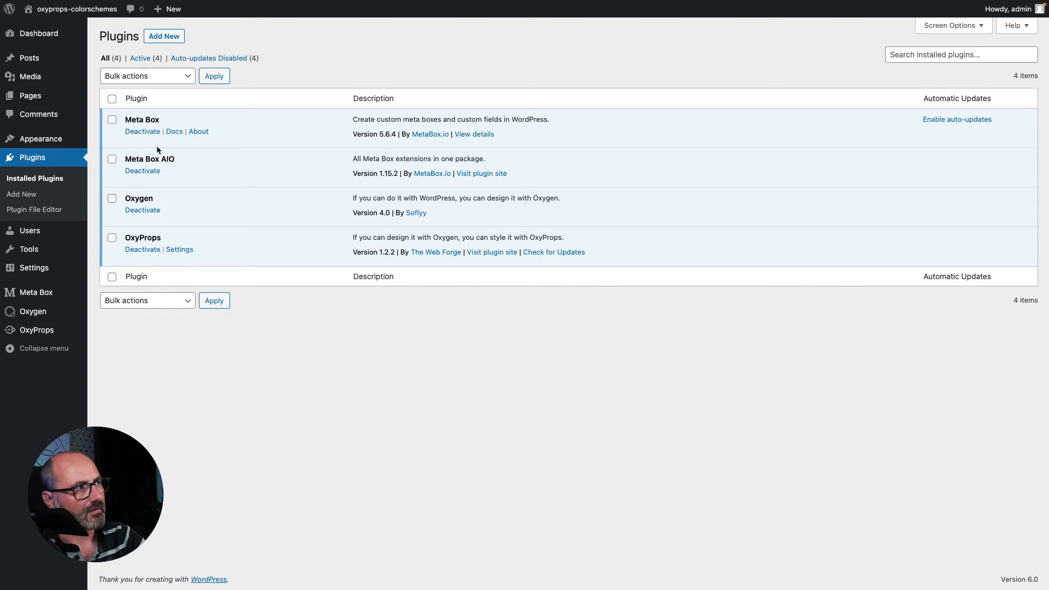
# - Publish a new page titled Color Schemes and open it in the Oxygen builder
pyautogui.moveTo(33, 96)
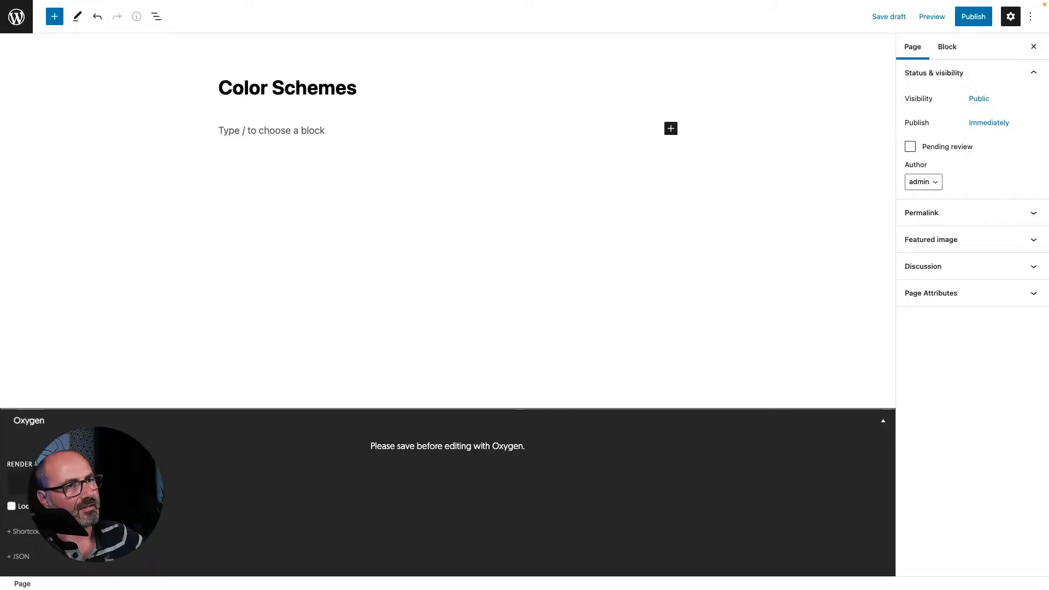
pyautogui.click(578, 91)
pyautogui.click(973, 17)
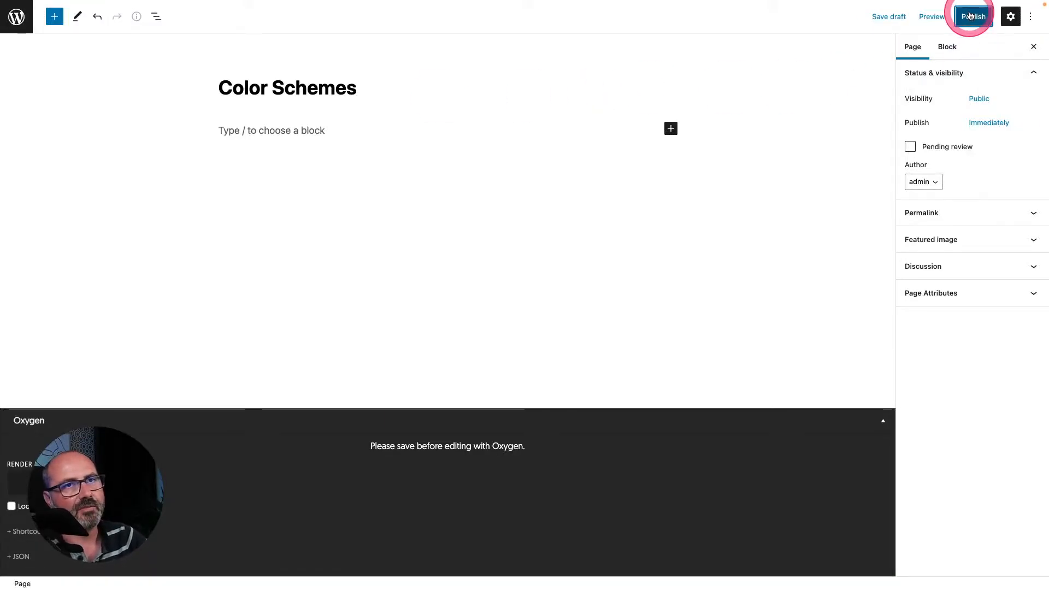
pyautogui.click(454, 419)
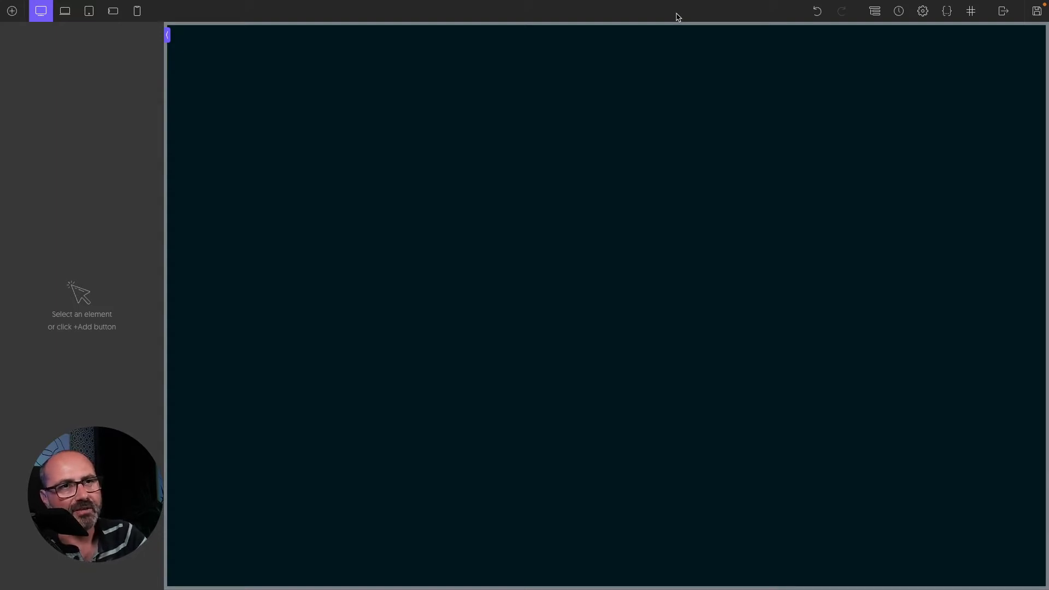
# - Examine the heading styles and the OP Logical Colors set in the builder's global styles
pyautogui.click(923, 12)
pyautogui.click(948, 123)
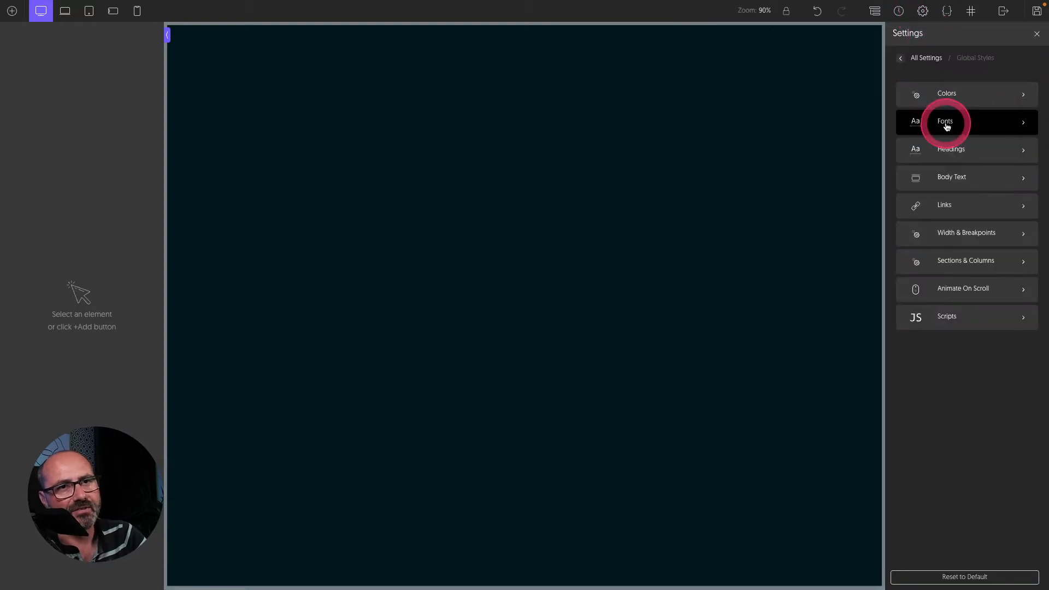
pyautogui.click(950, 149)
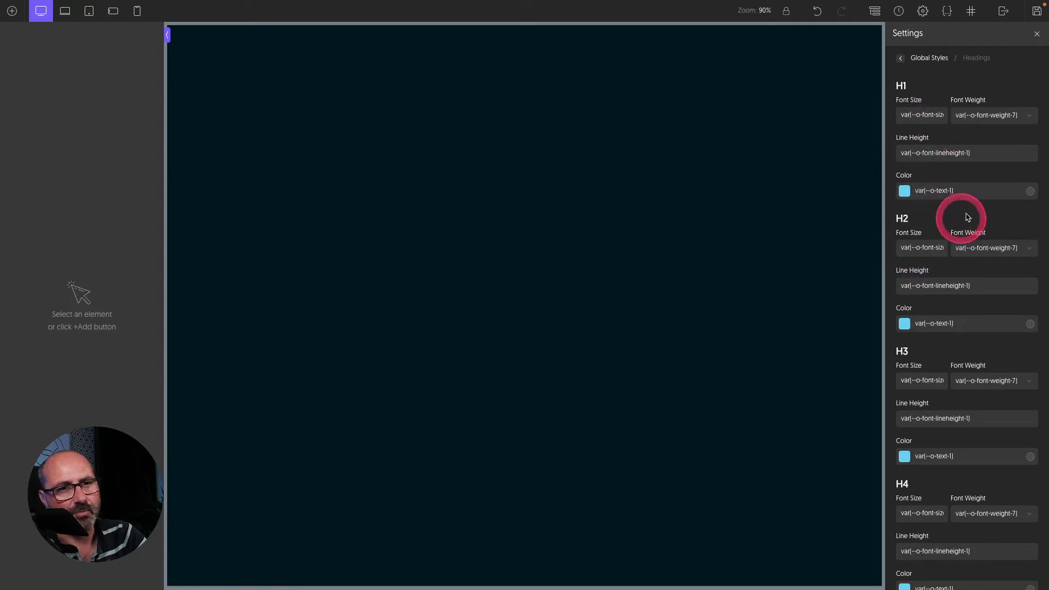
pyautogui.click(930, 58)
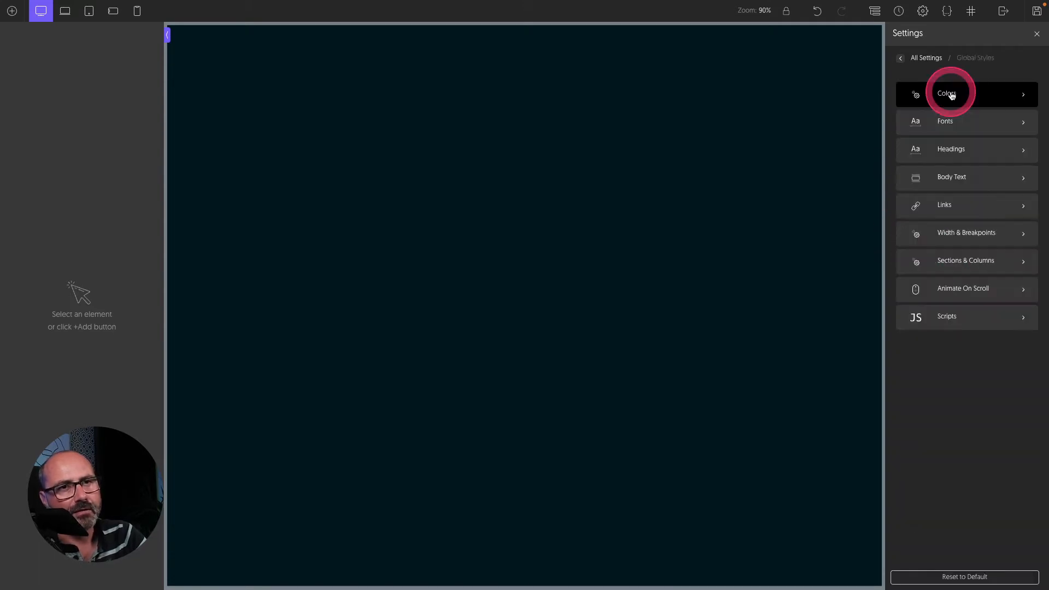
pyautogui.click(951, 95)
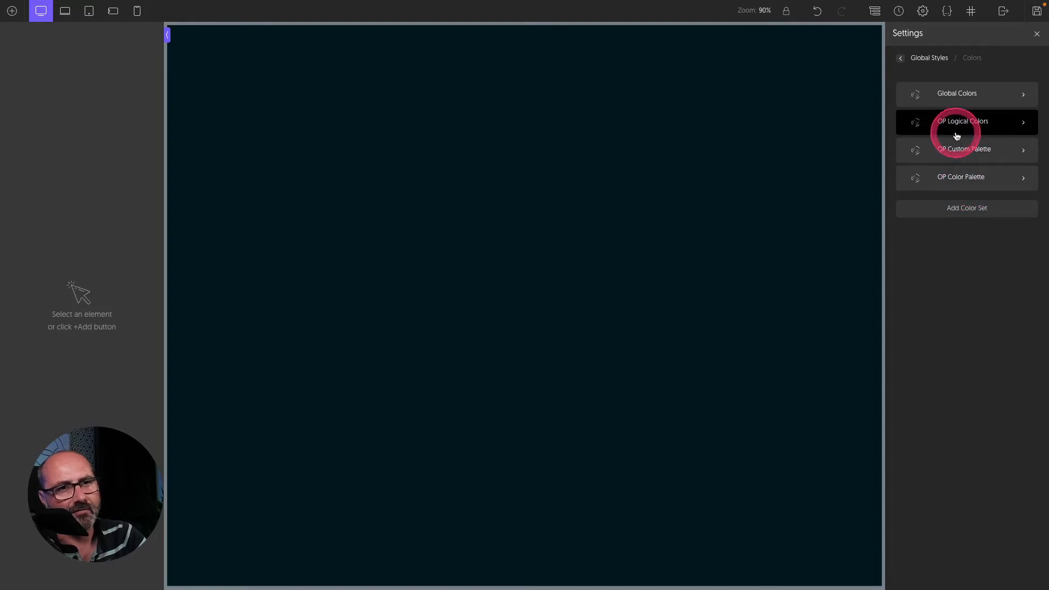
pyautogui.click(965, 125)
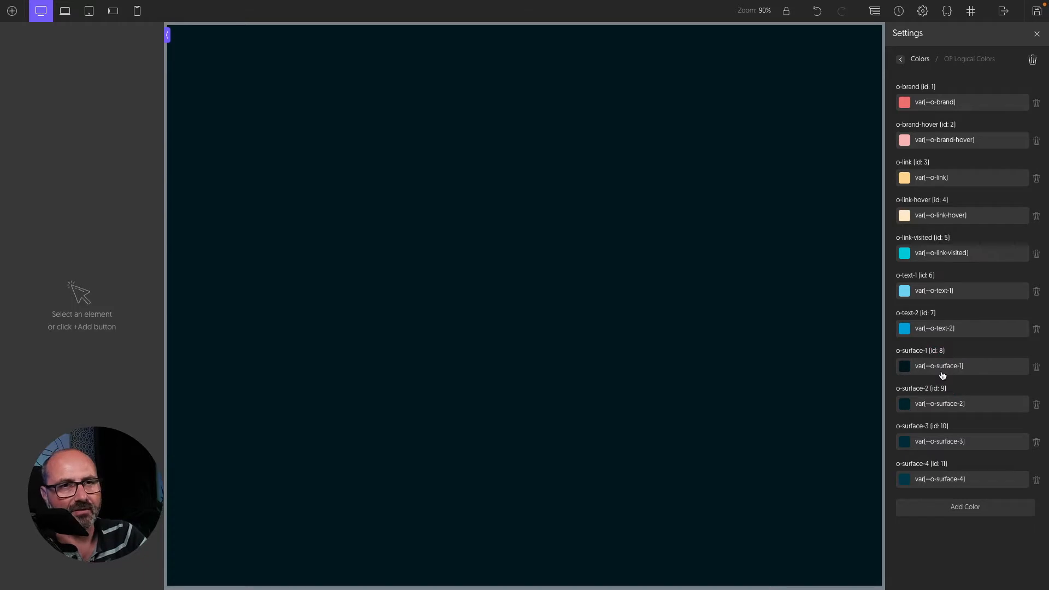
pyautogui.click(901, 59)
# - Show the page structure and add a Header Builder element to the page body
pyautogui.click(874, 11)
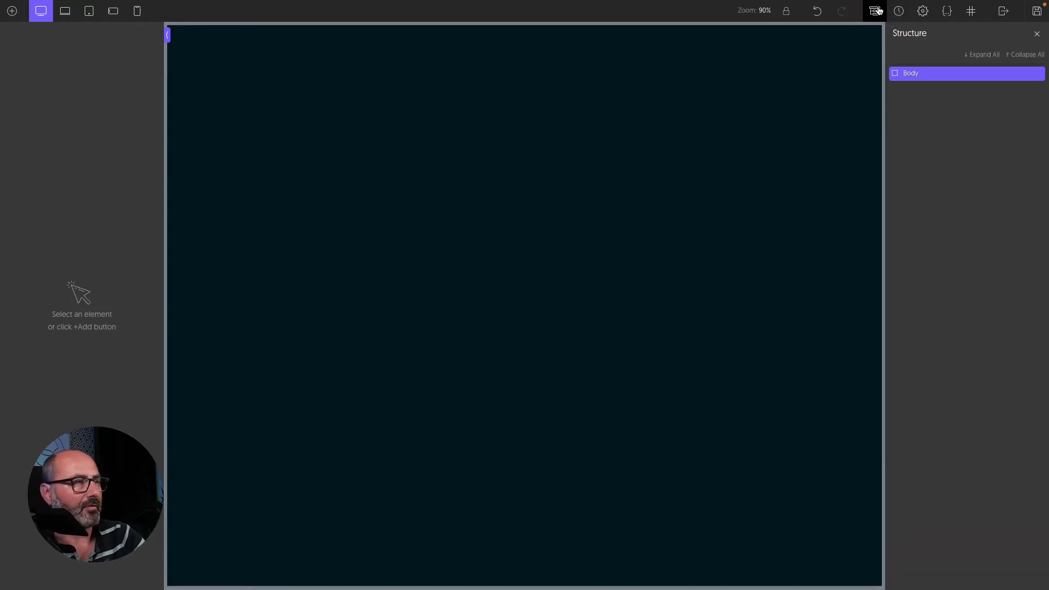
pyautogui.click(13, 16)
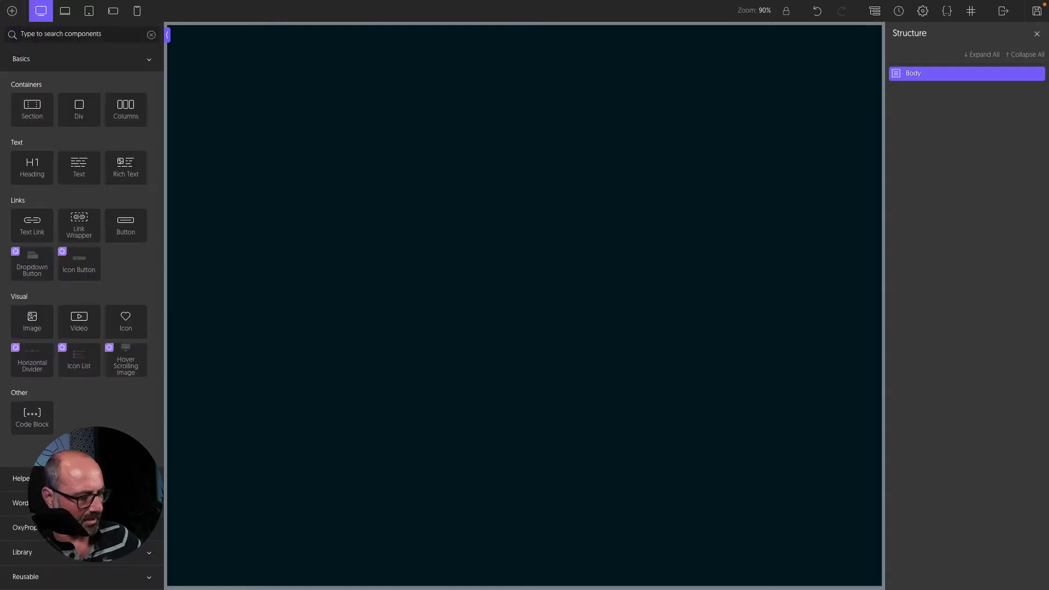
pyautogui.write('header')
pyautogui.press('Return')
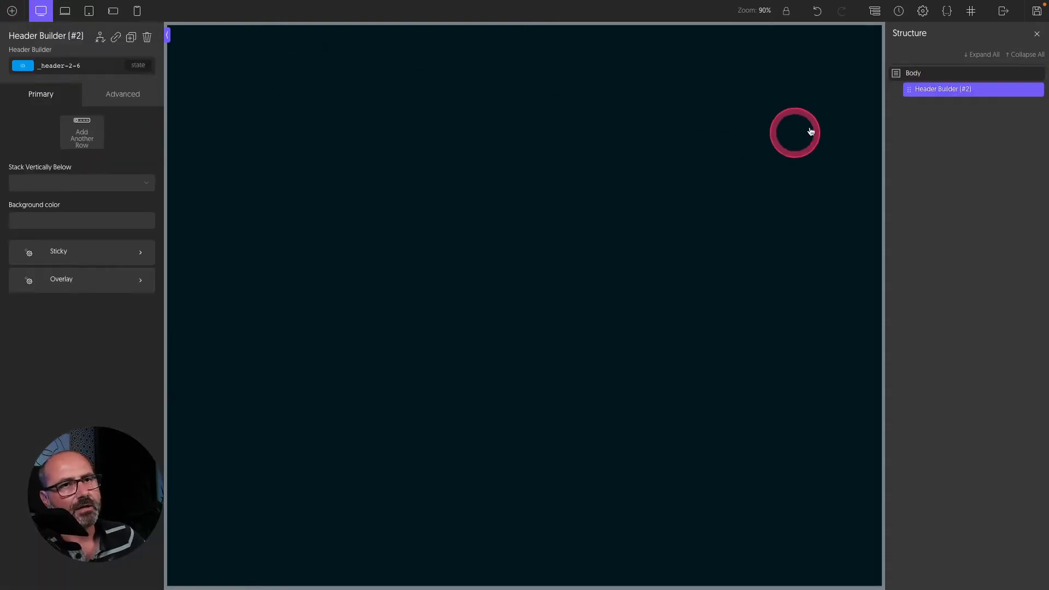
# - Add the OxyProps Light/Dark Toggle to the header and place it in Row Right
pyautogui.click(12, 11)
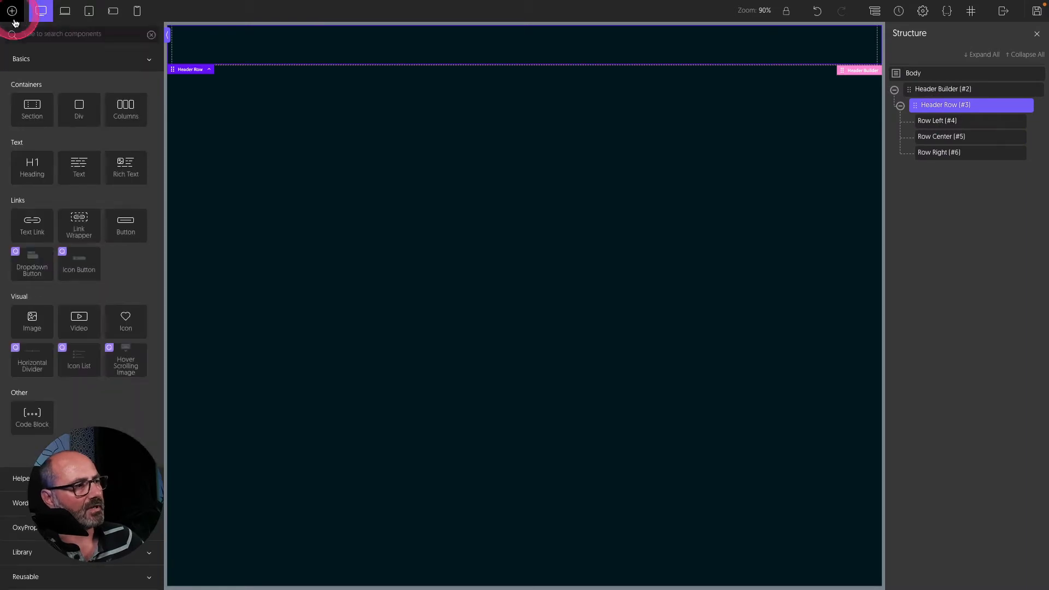
pyautogui.click(63, 529)
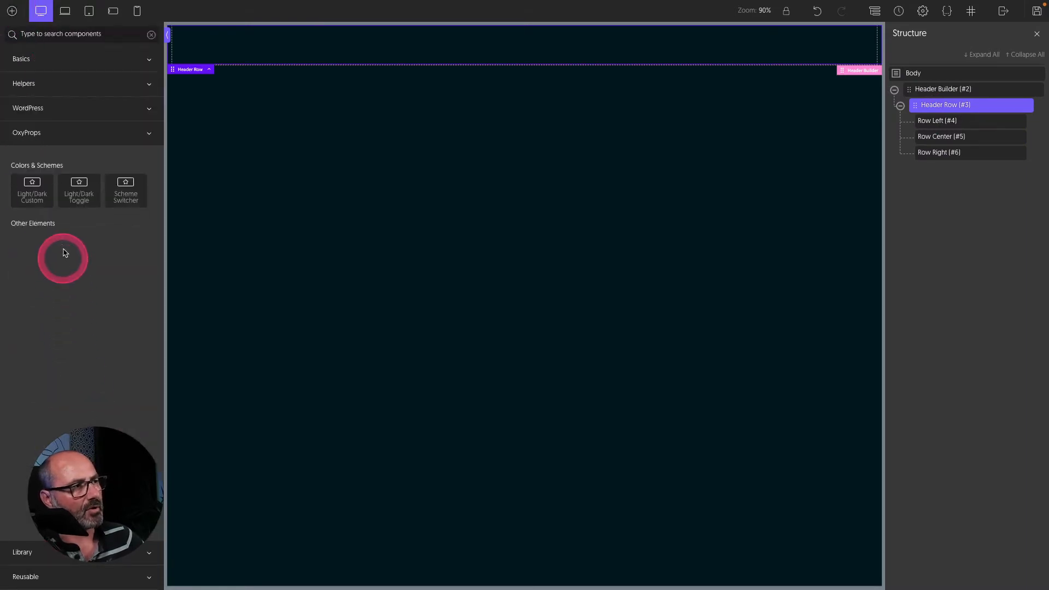
pyautogui.click(77, 194)
pyautogui.moveTo(936, 137); pyautogui.dragTo(939, 171)
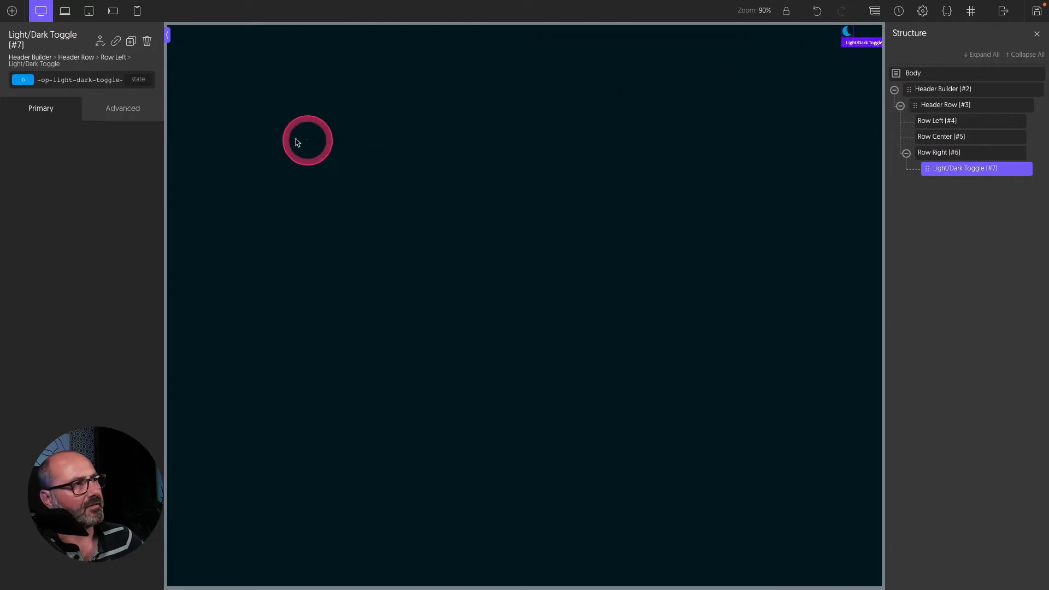
# - Assign the class o-pad-bl-2 to the header row
pyautogui.click(976, 106)
pyautogui.click(82, 66)
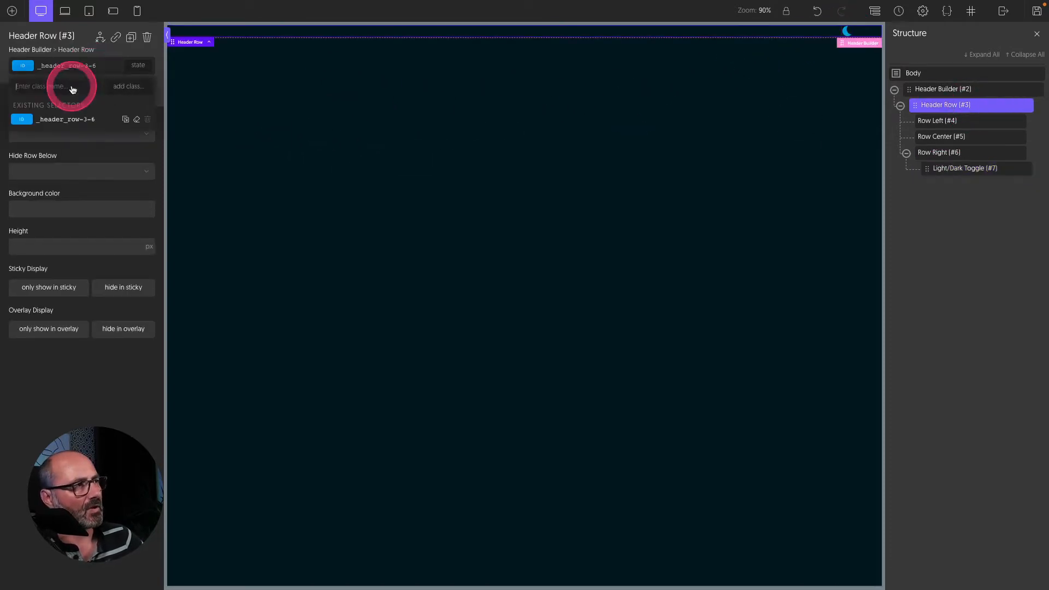
pyautogui.write('o-pad-bl-')
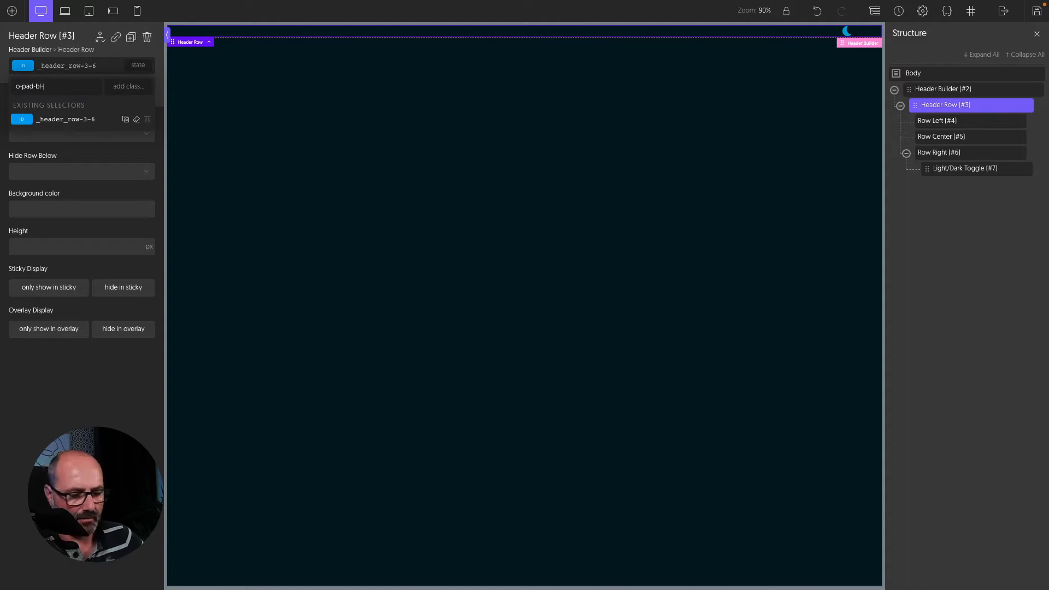
pyautogui.write('2')
pyautogui.press('Return')
pyautogui.click(410, 150)
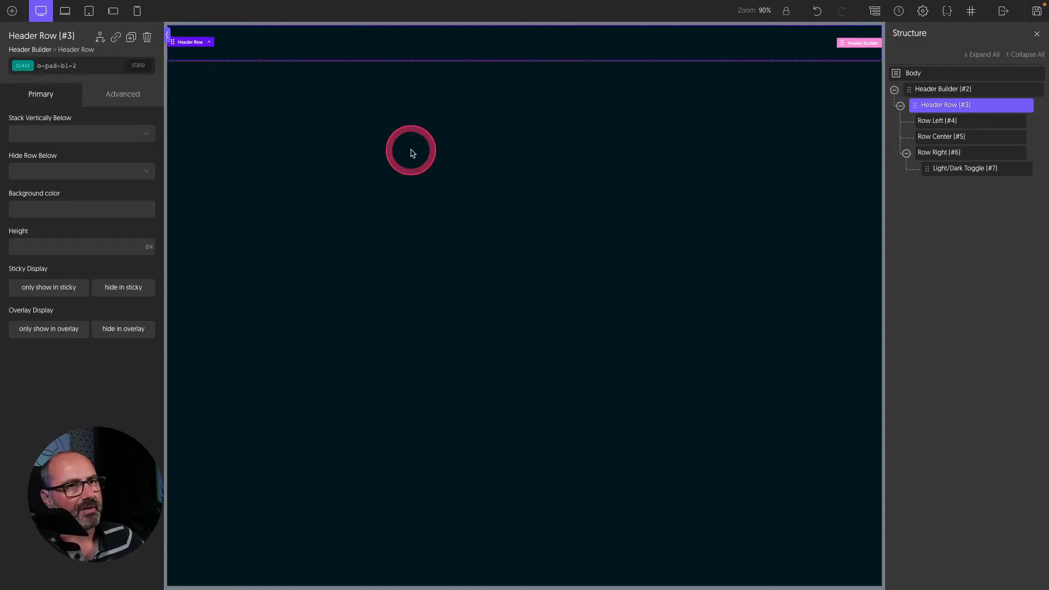
pyautogui.click(498, 151)
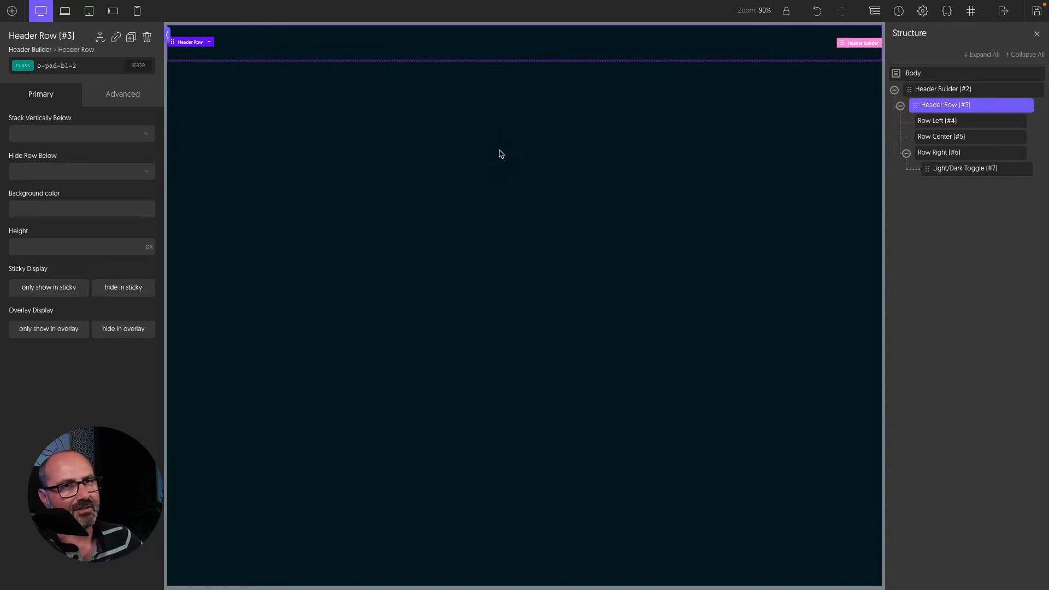
# - Add a section below the header and set its background color to the theme color Surf 1
pyautogui.click(895, 90)
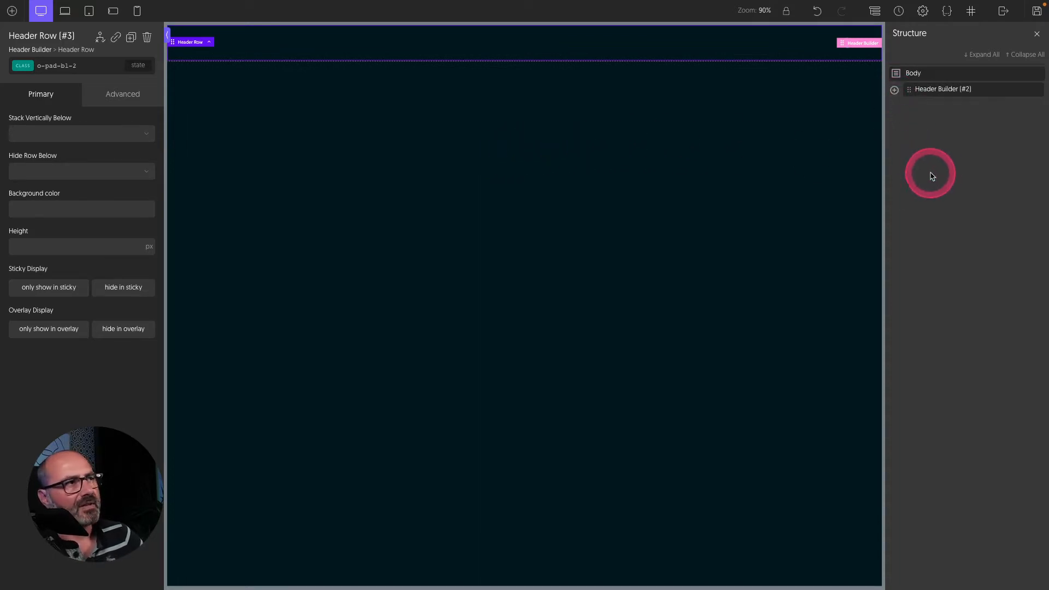
pyautogui.click(12, 11)
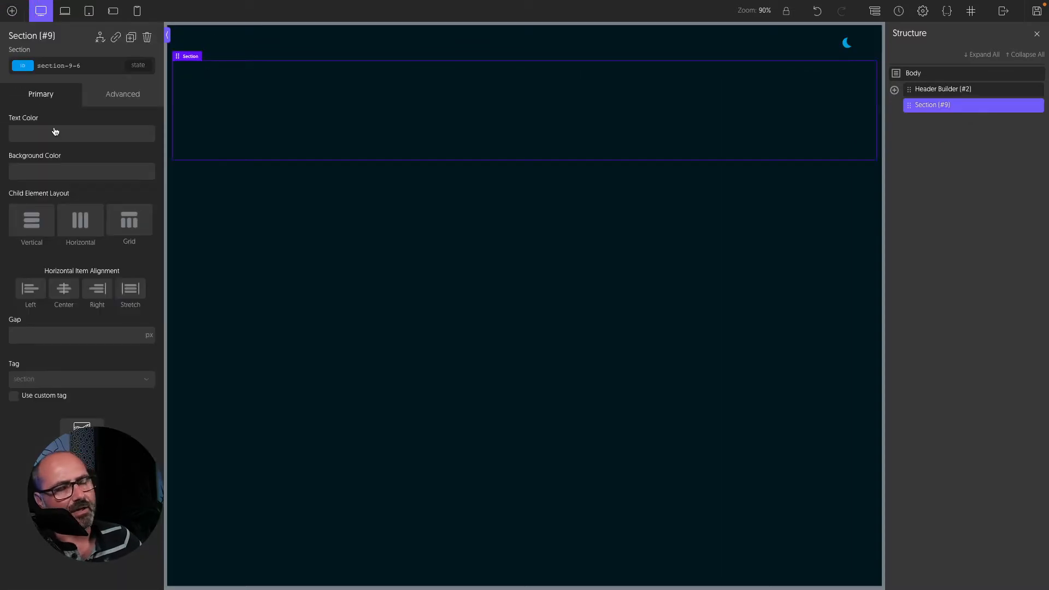
pyautogui.click(42, 173)
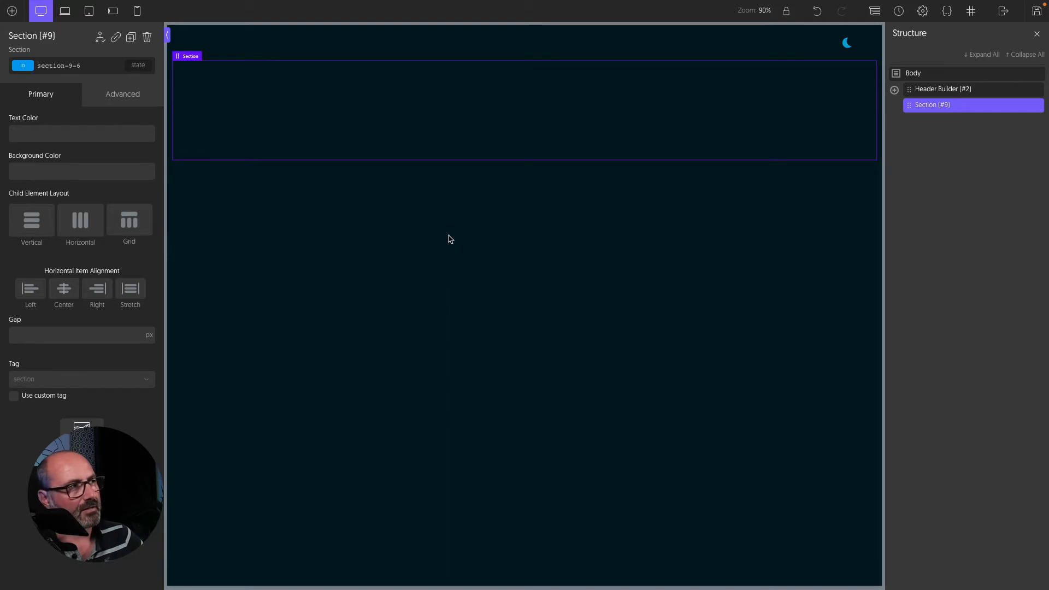
pyautogui.click(94, 172)
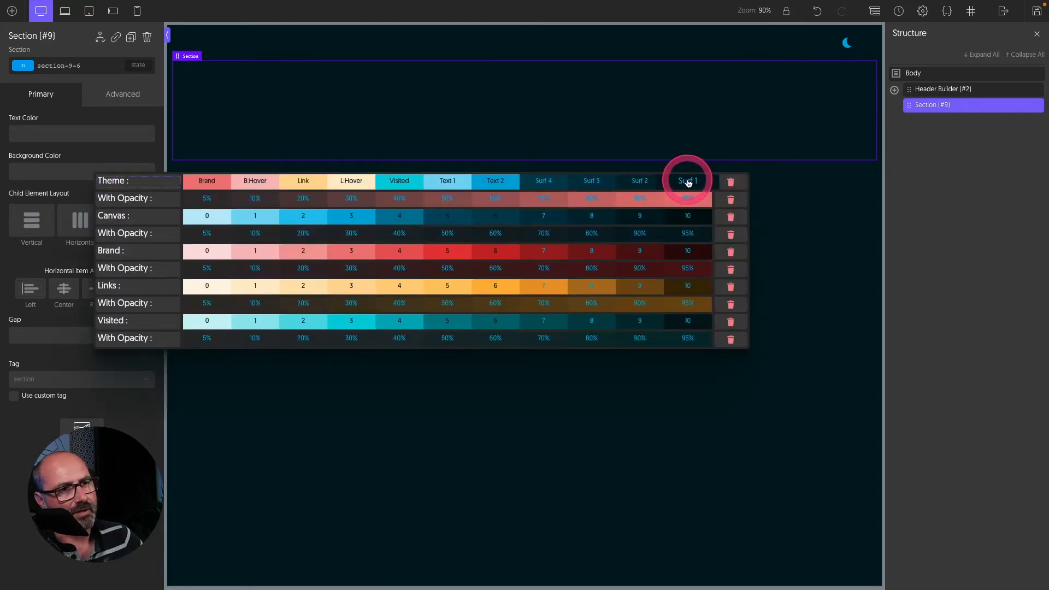
pyautogui.click(688, 181)
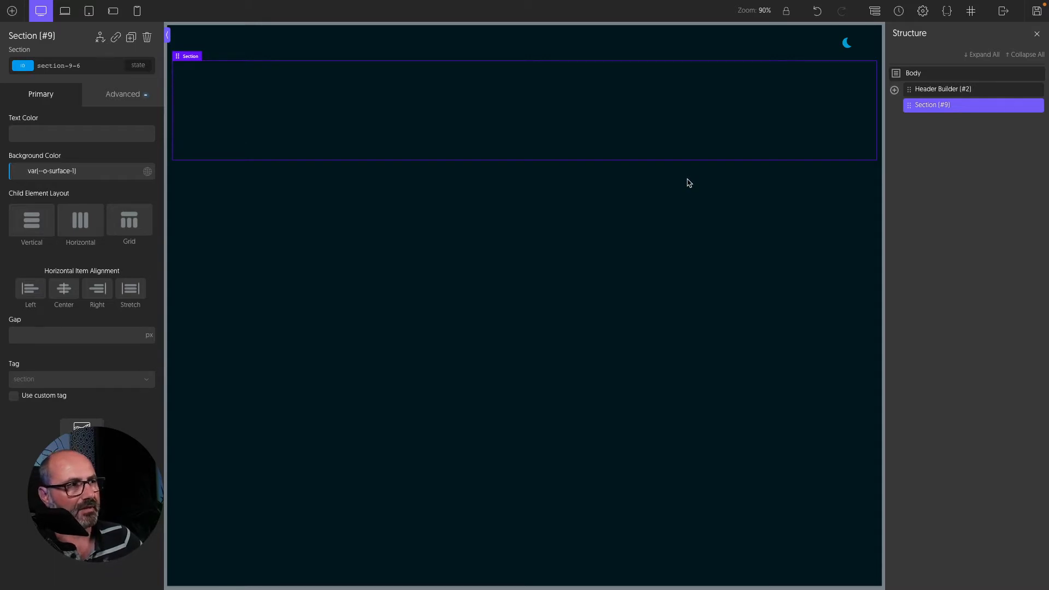
# - Add a heading inside the section and set its text color to var(--o-brand)
pyautogui.click(11, 11)
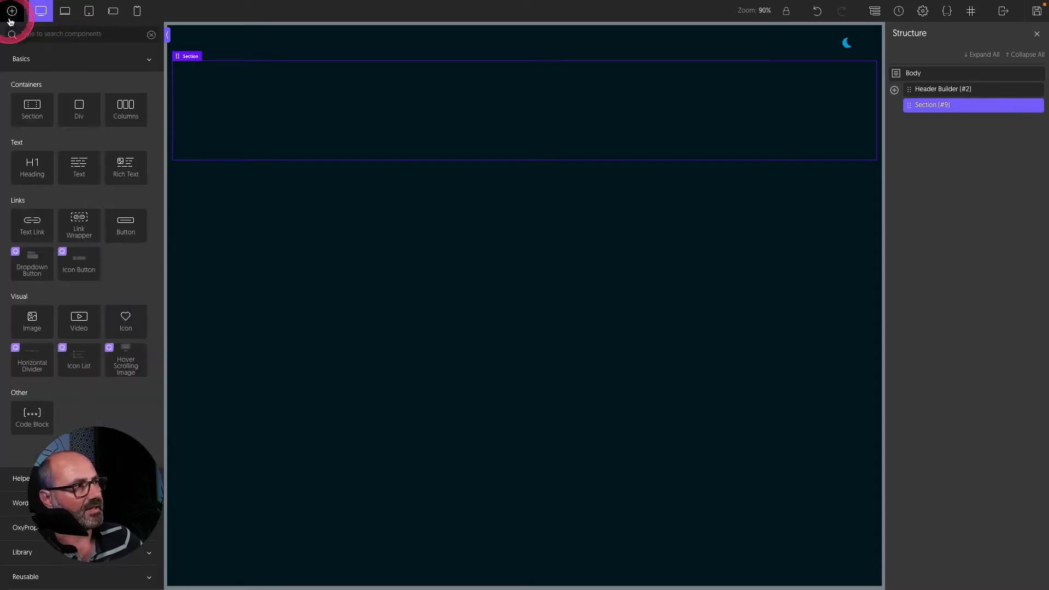
pyautogui.moveTo(32, 164); pyautogui.dragTo(250, 122)
pyautogui.click(73, 204)
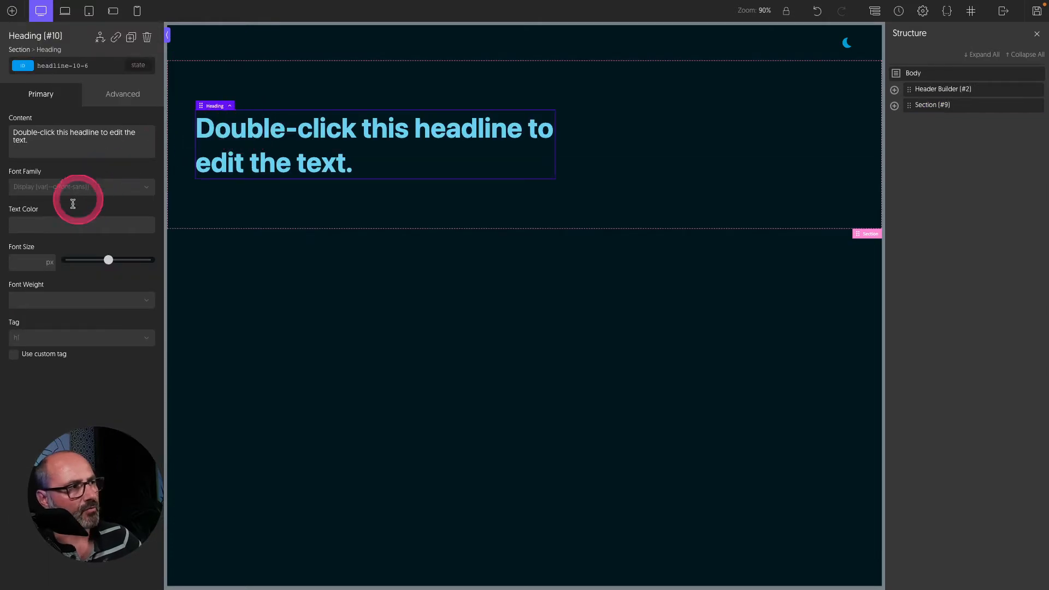
pyautogui.click(60, 225)
pyautogui.write('var(--o-brand)')
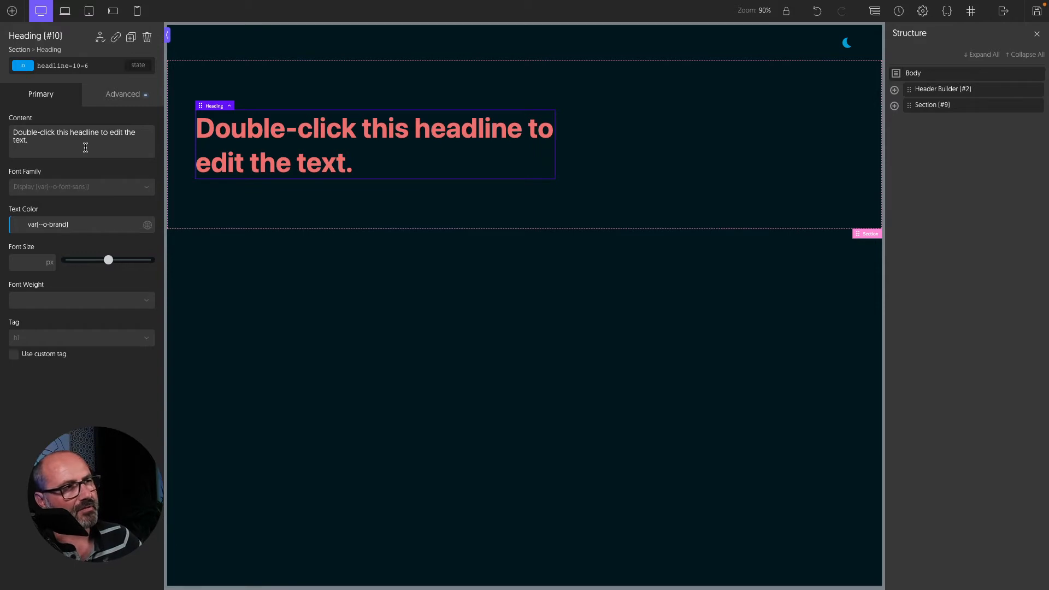
# - Try to replace the heading's default text with lorem ipsum filler, and clear the heading's content
pyautogui.hotkey('ctrl', 'a')
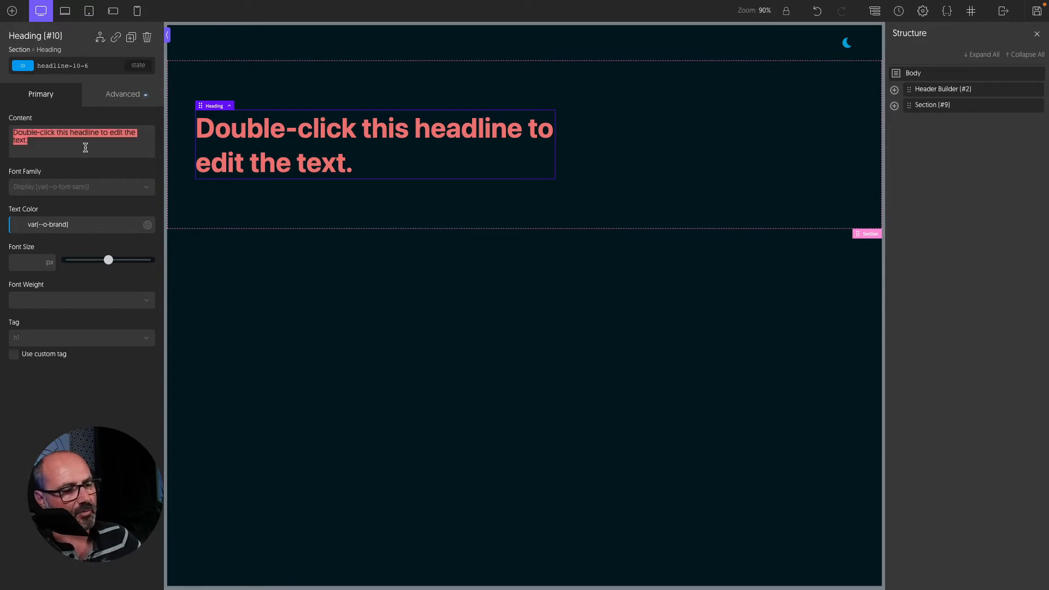
pyautogui.write('lips')
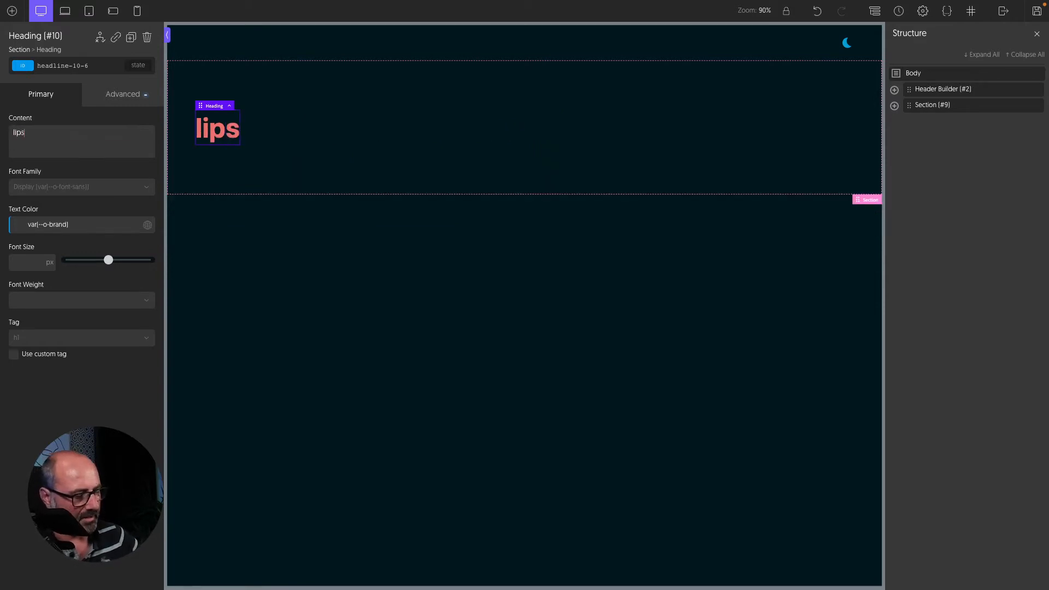
pyautogui.write('uml')
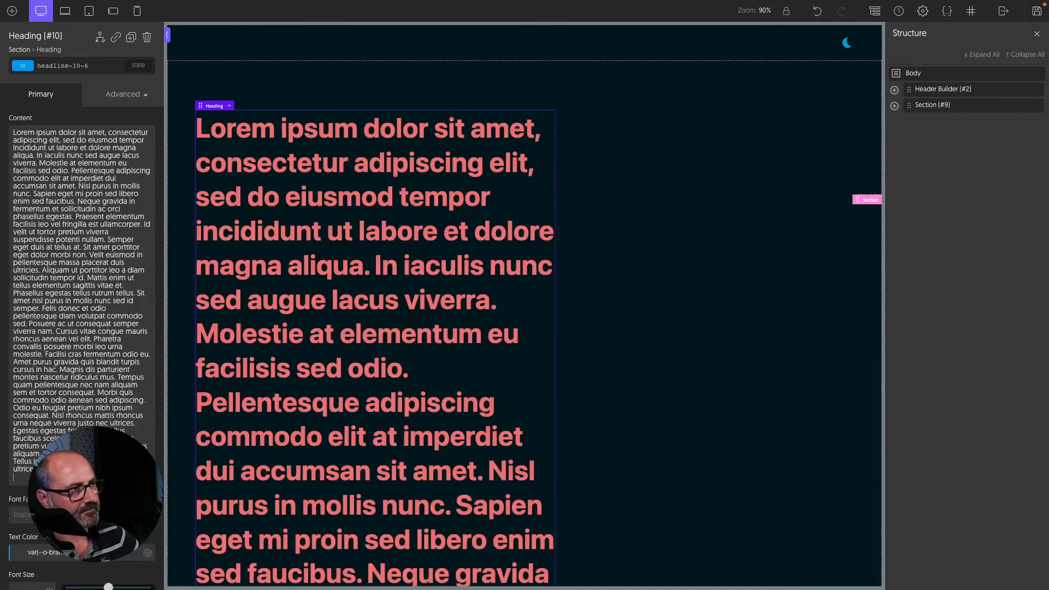
pyautogui.hotkey('ctrl', 'a')
pyautogui.press('BackSpace')
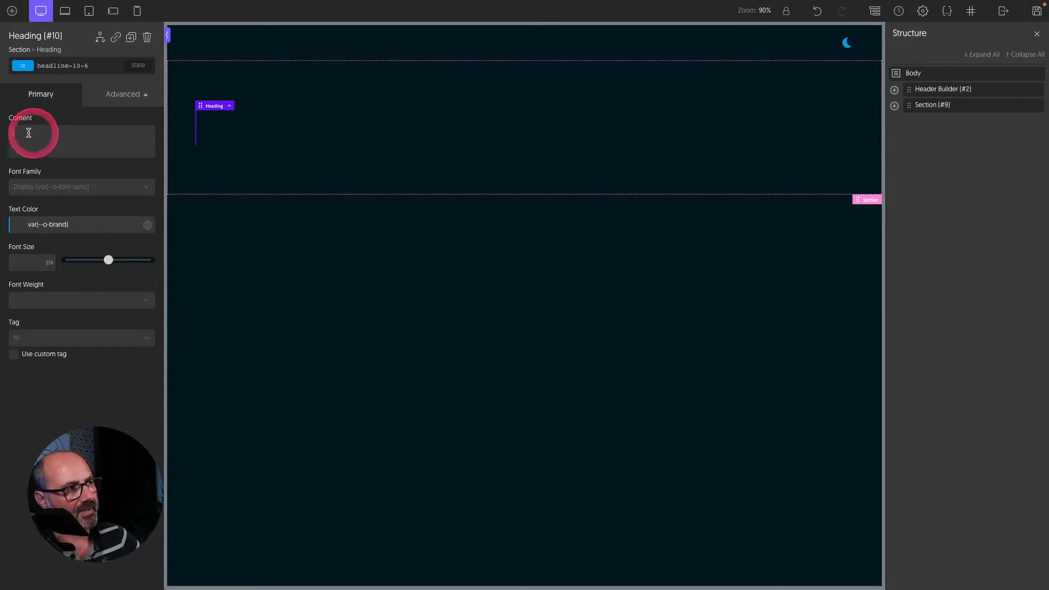
# - Fill the heading with three filler words, and add a text element below it containing one filler sentence
pyautogui.rightClick(48, 142)
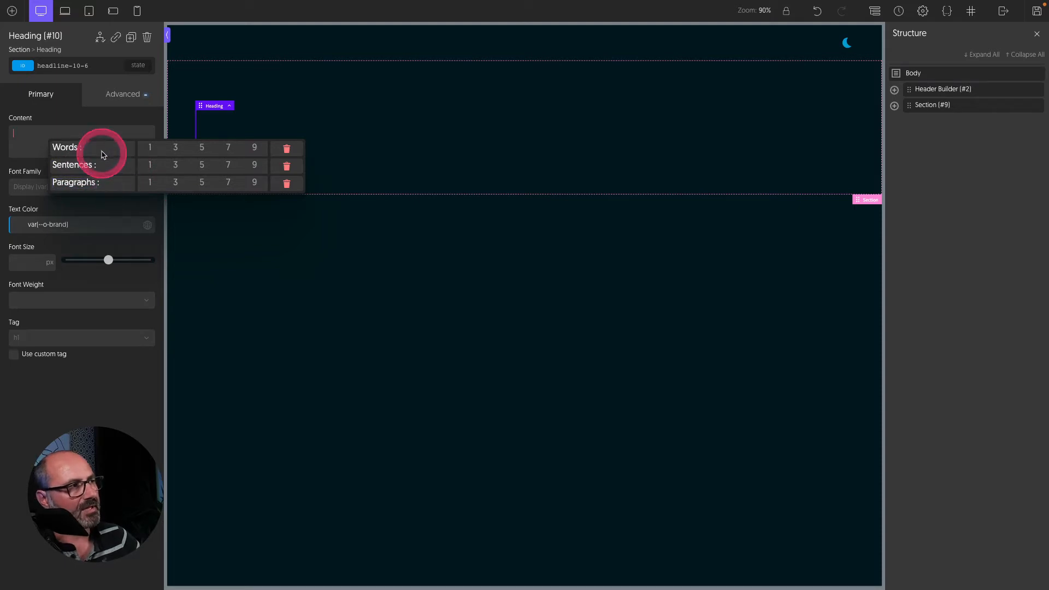
pyautogui.click(175, 148)
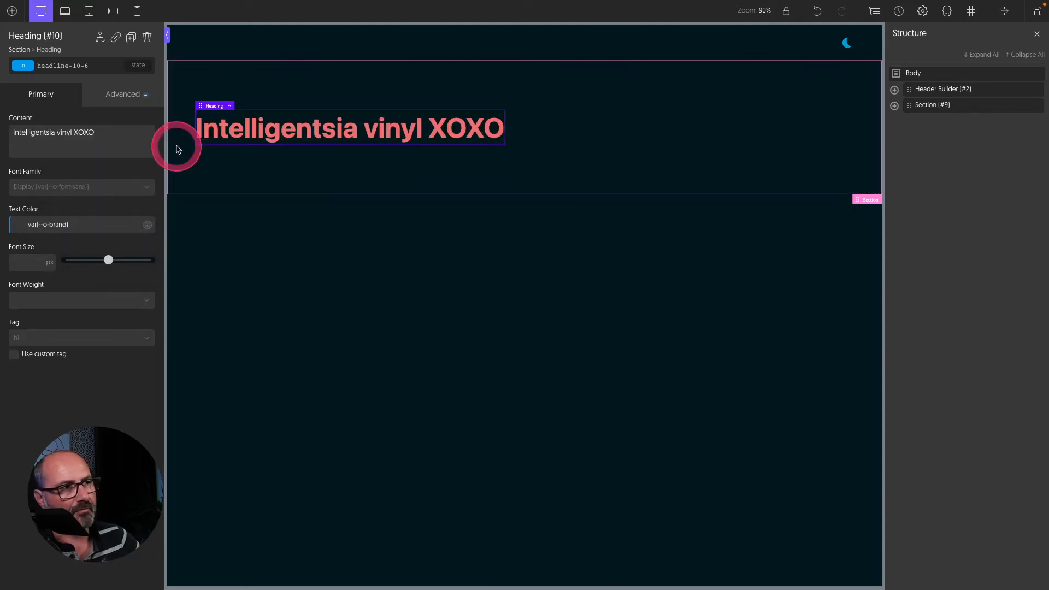
pyautogui.click(12, 11)
pyautogui.click(61, 161)
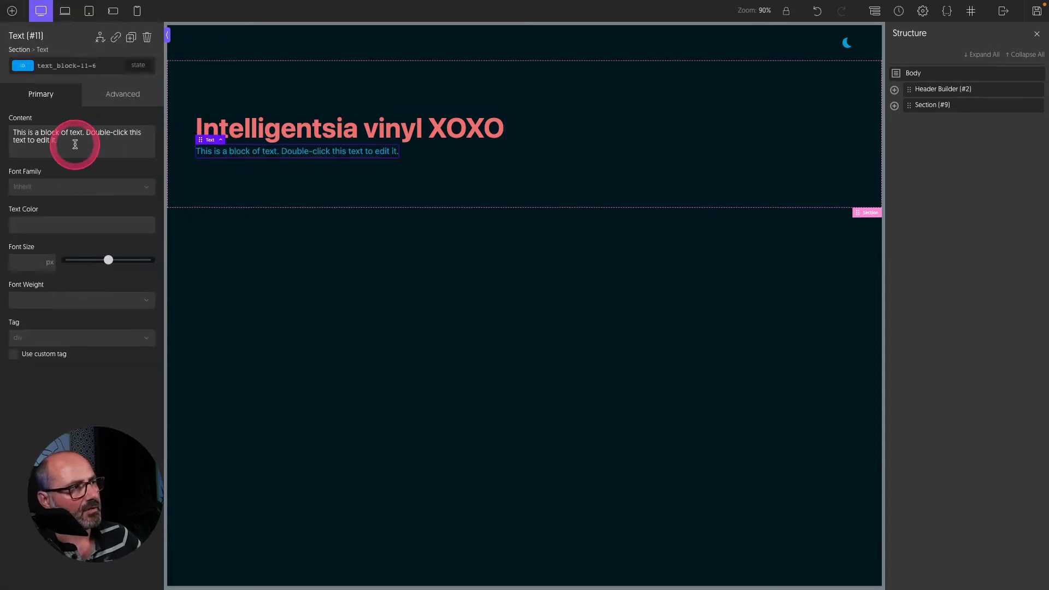
pyautogui.rightClick(75, 147)
pyautogui.click(181, 171)
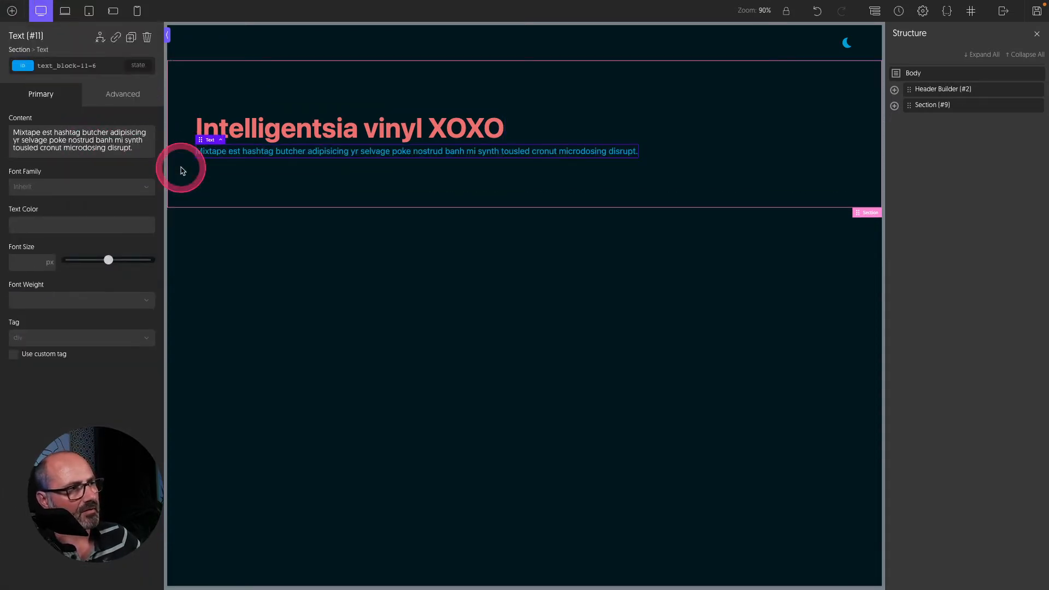
# - Set the filler sentence's font size to var(--o-font-size-fluid-1) and its text color to var(--o-text-1)
pyautogui.rightClick(15, 262)
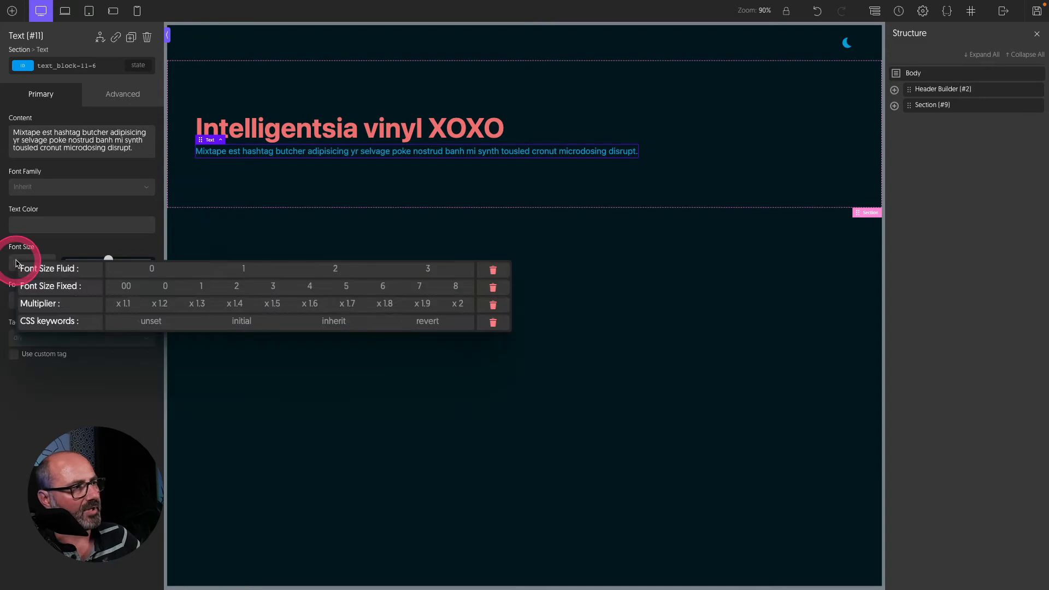
pyautogui.click(222, 270)
pyautogui.rightClick(71, 227)
pyautogui.click(426, 232)
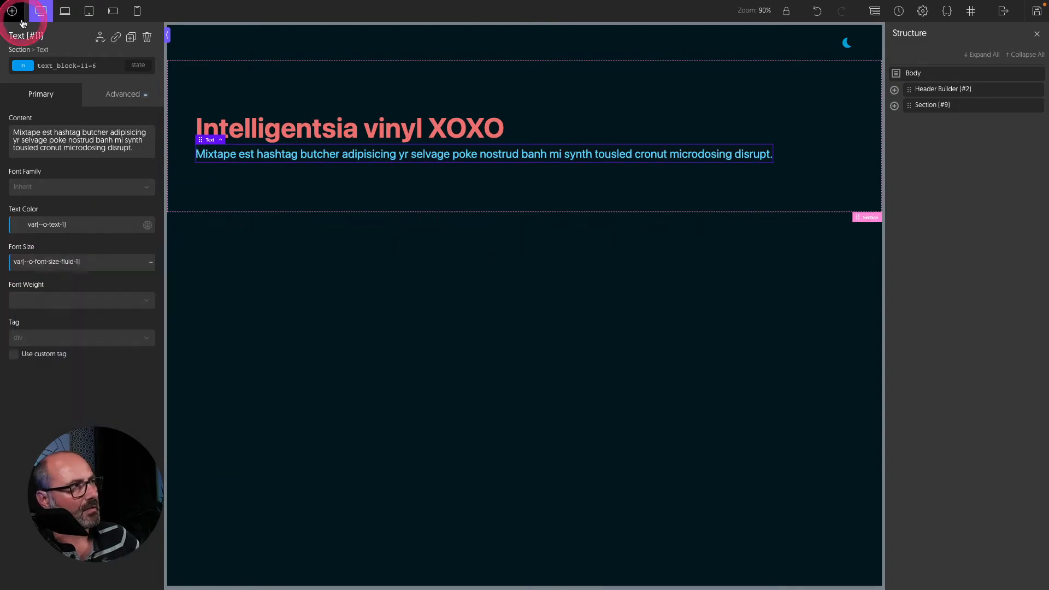
# - Add a second text element below the sentence and set its text color to the theme color Text 2
pyautogui.click(15, 17)
pyautogui.click(71, 165)
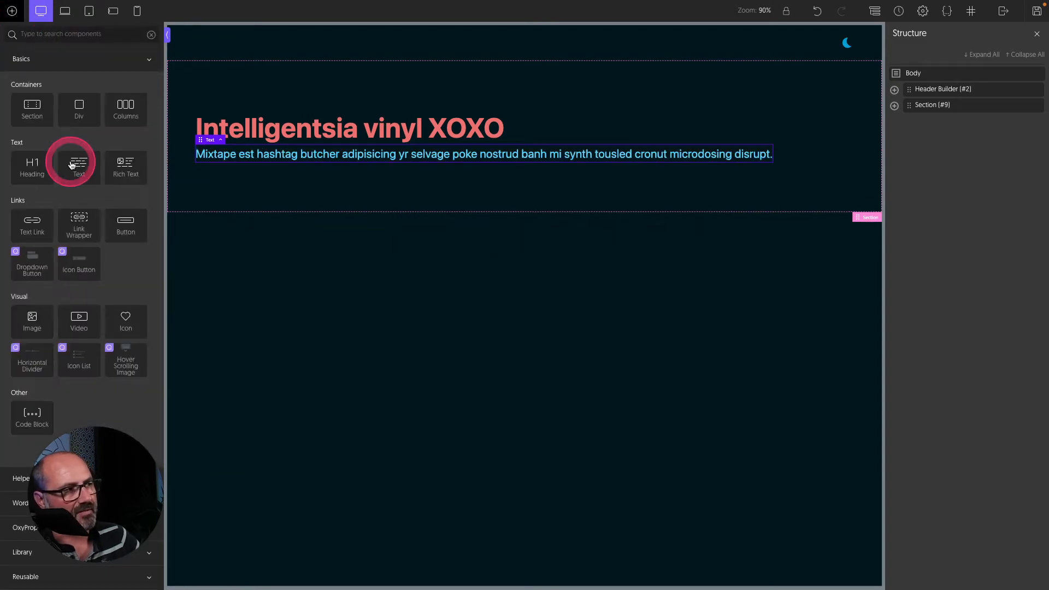
pyautogui.rightClick(71, 226)
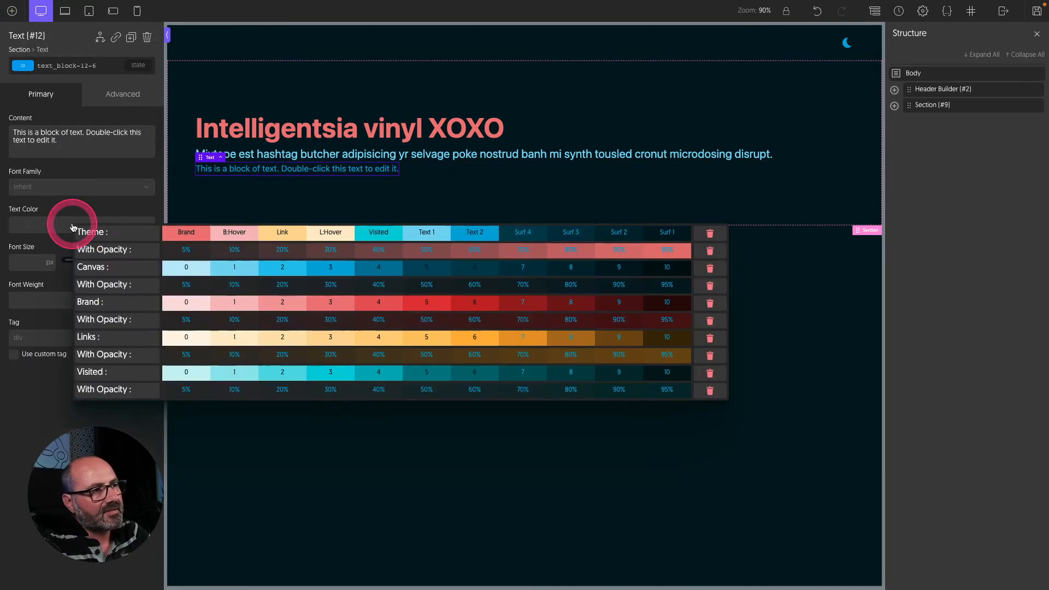
pyautogui.click(474, 234)
# - Set the second text element's font size to var(--o-font-size-fluid-0)
pyautogui.rightClick(36, 265)
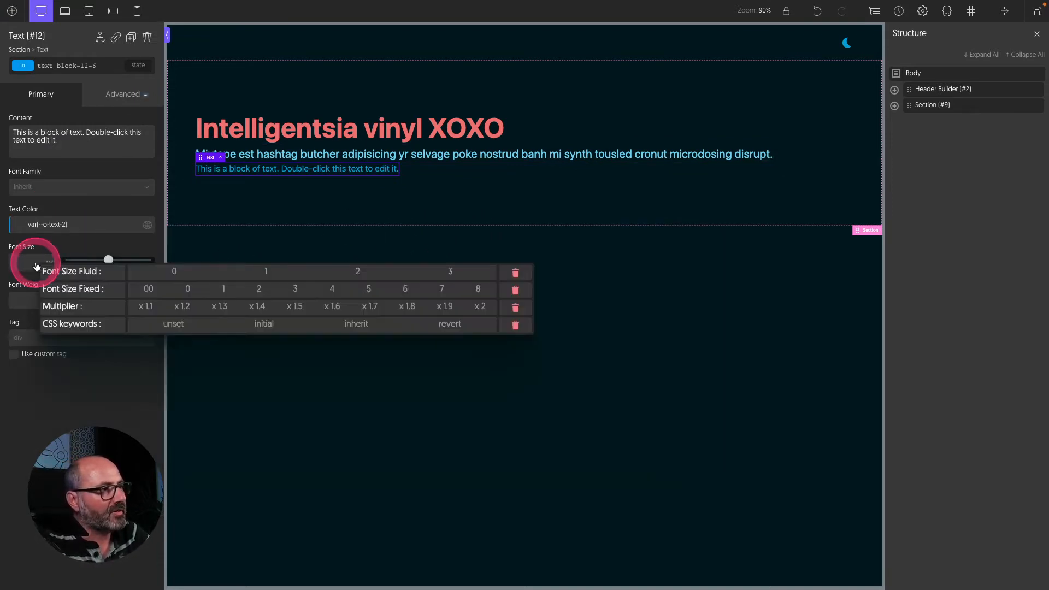
pyautogui.click(263, 275)
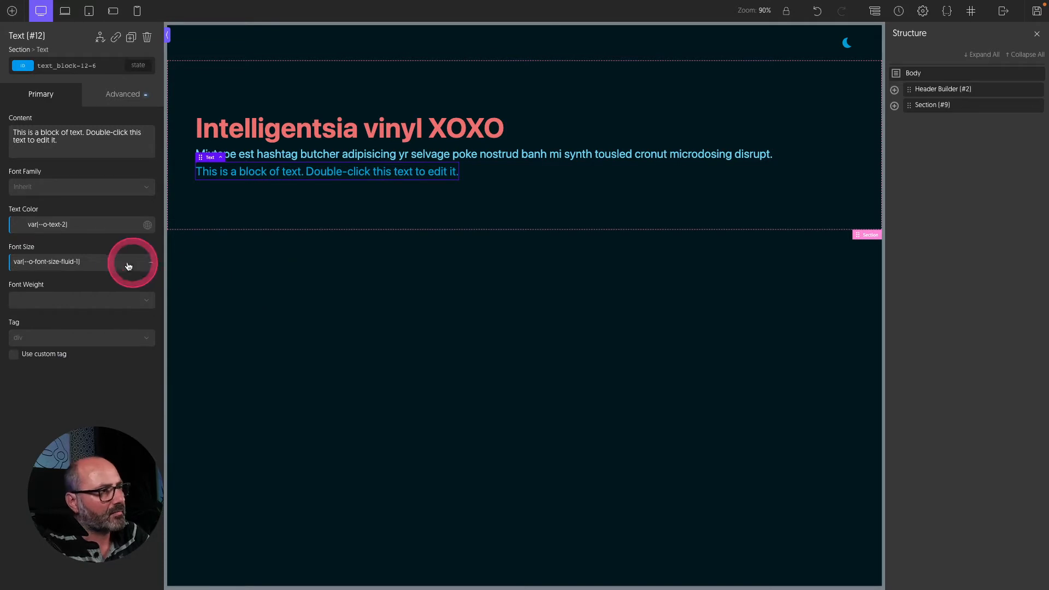
pyautogui.rightClick(99, 263)
pyautogui.click(195, 276)
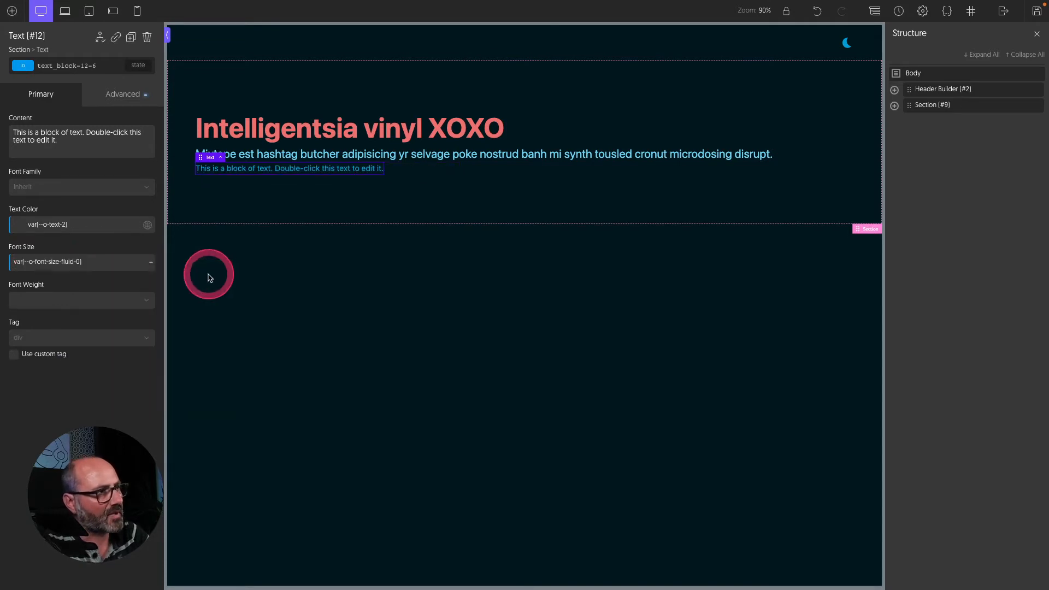
# - Replace the second text element's default content with three paragraphs of filler text
pyautogui.rightClick(79, 143)
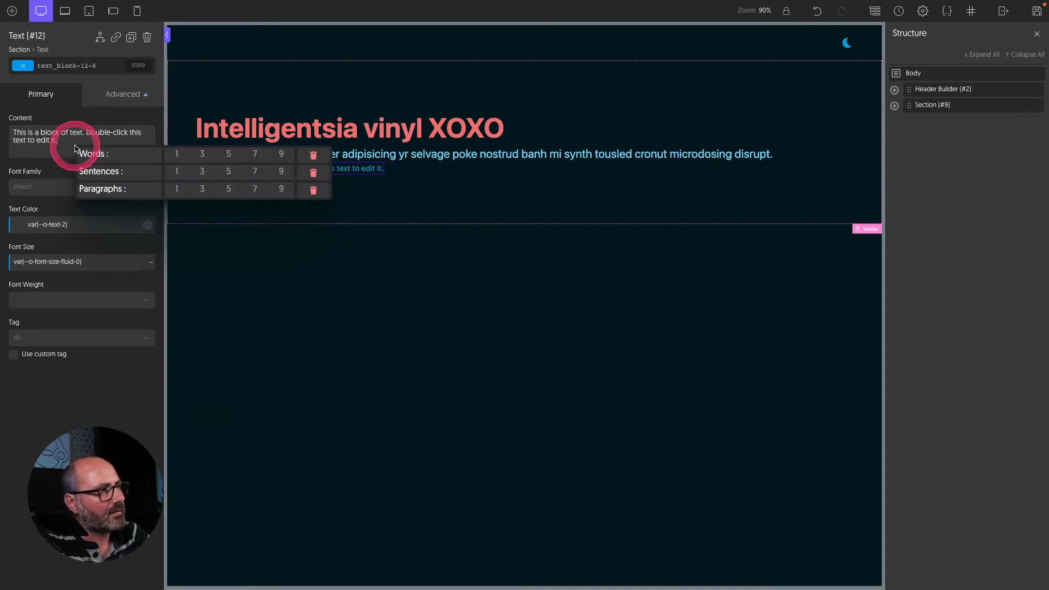
pyautogui.click(178, 189)
pyautogui.rightClick(117, 191)
pyautogui.click(221, 214)
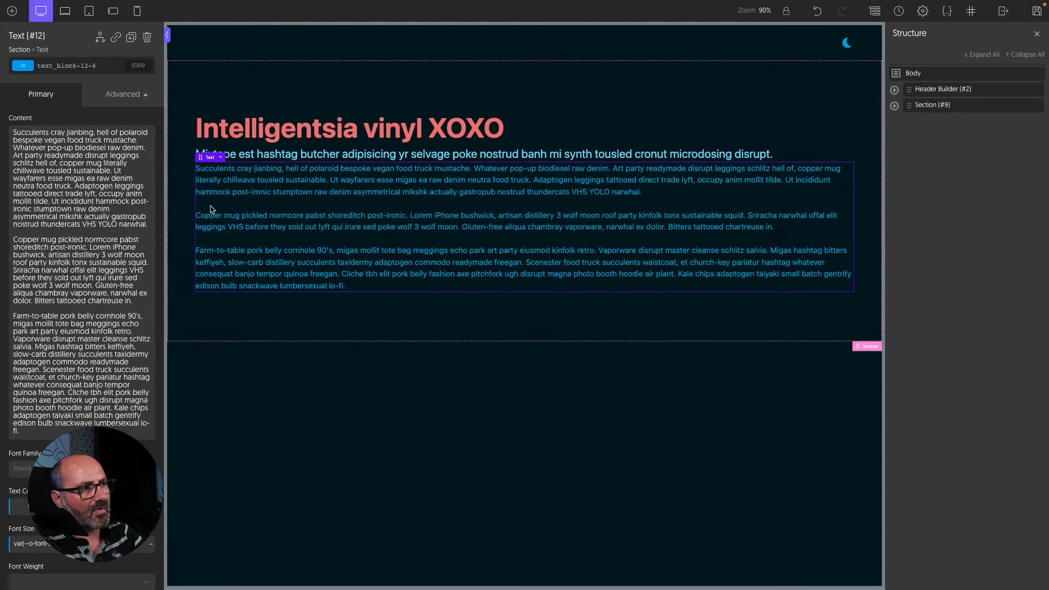
# - Set the gap between the section's child elements to fluid size 2
pyautogui.click(571, 128)
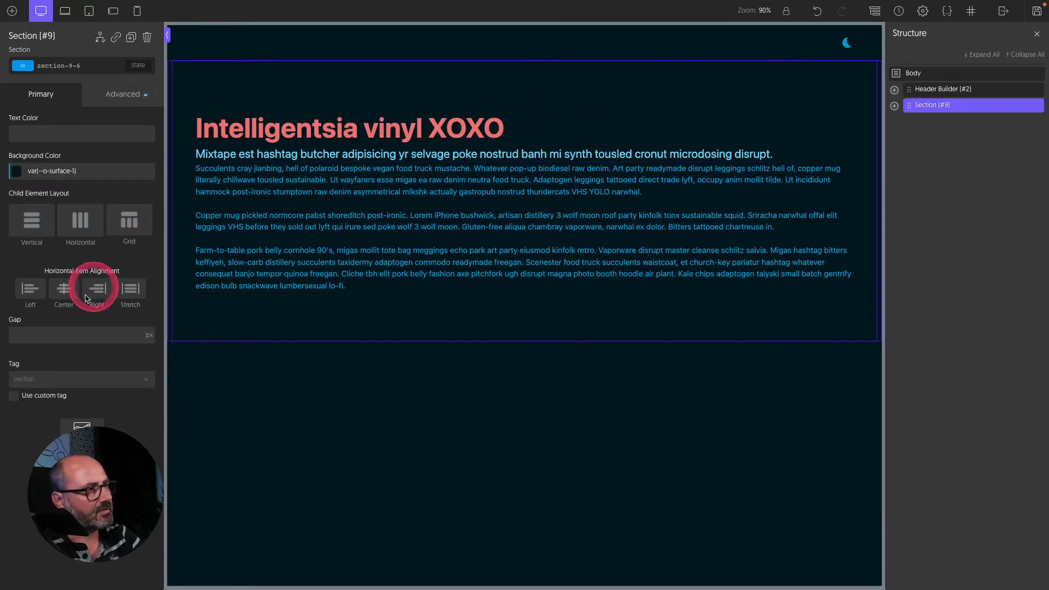
pyautogui.click(75, 335)
pyautogui.click(241, 342)
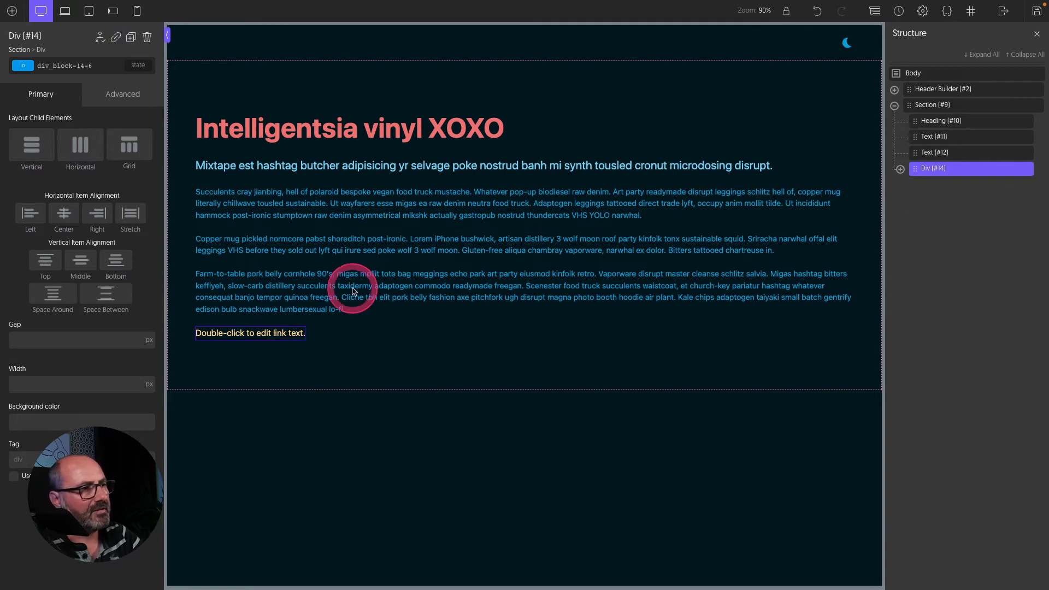
# - Duplicate the text link inside the div, and lay out the div's children horizontally with middle vertical alignment
pyautogui.click(257, 333)
pyautogui.click(131, 37)
pyautogui.click(934, 167)
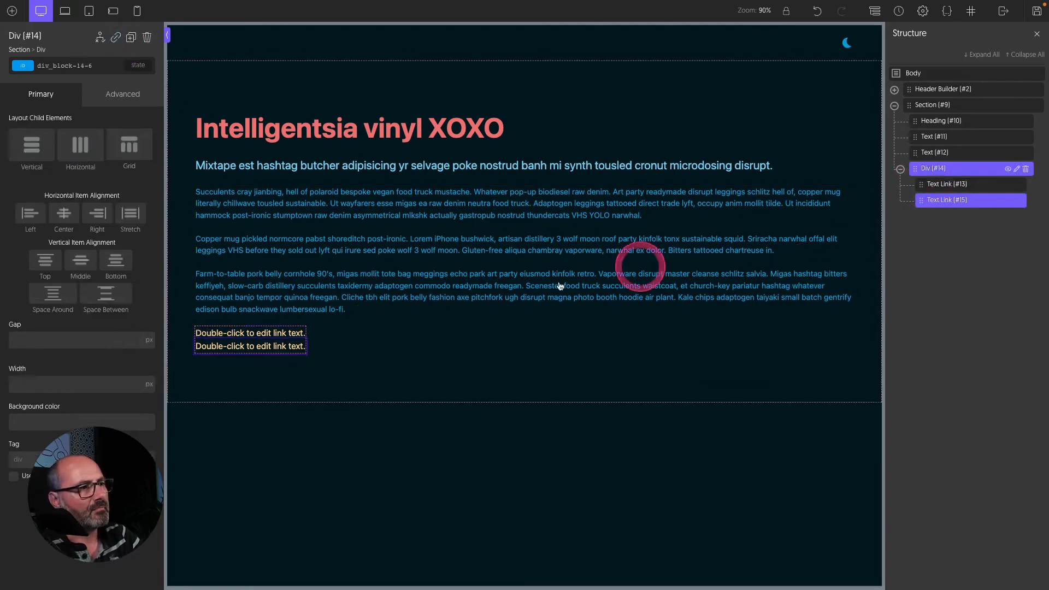
pyautogui.click(78, 147)
pyautogui.click(63, 258)
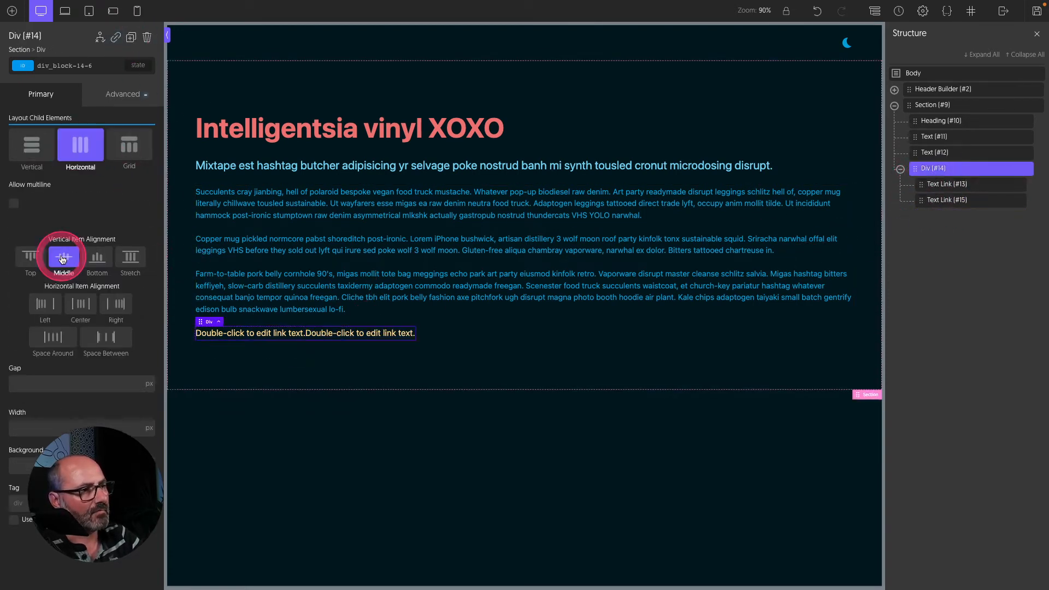
# - Set the gap between the links in the div to var(--o-size-fluid-4)
pyautogui.click(65, 383)
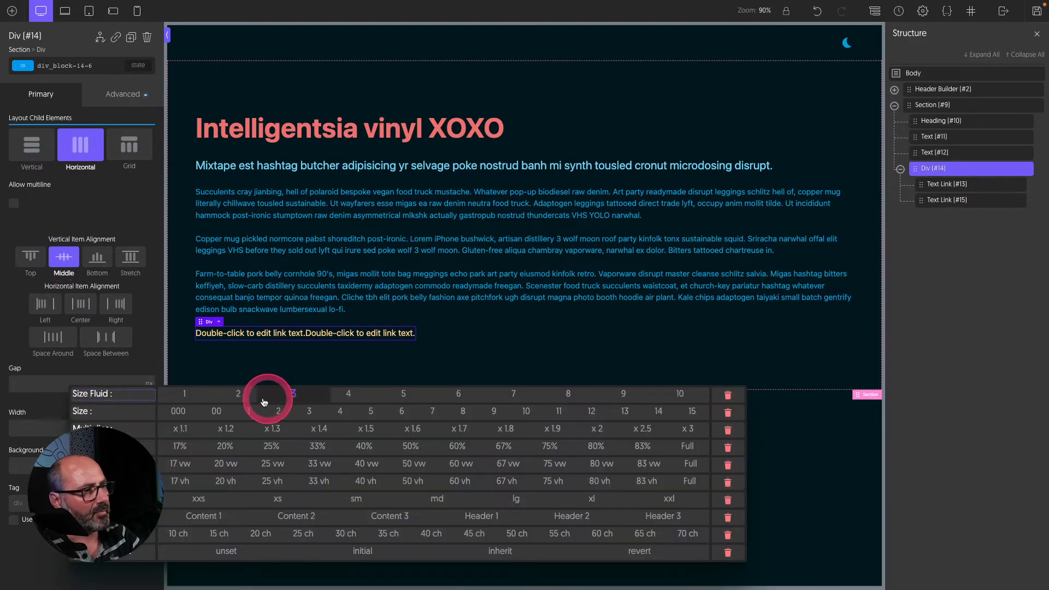
pyautogui.click(249, 399)
pyautogui.click(105, 387)
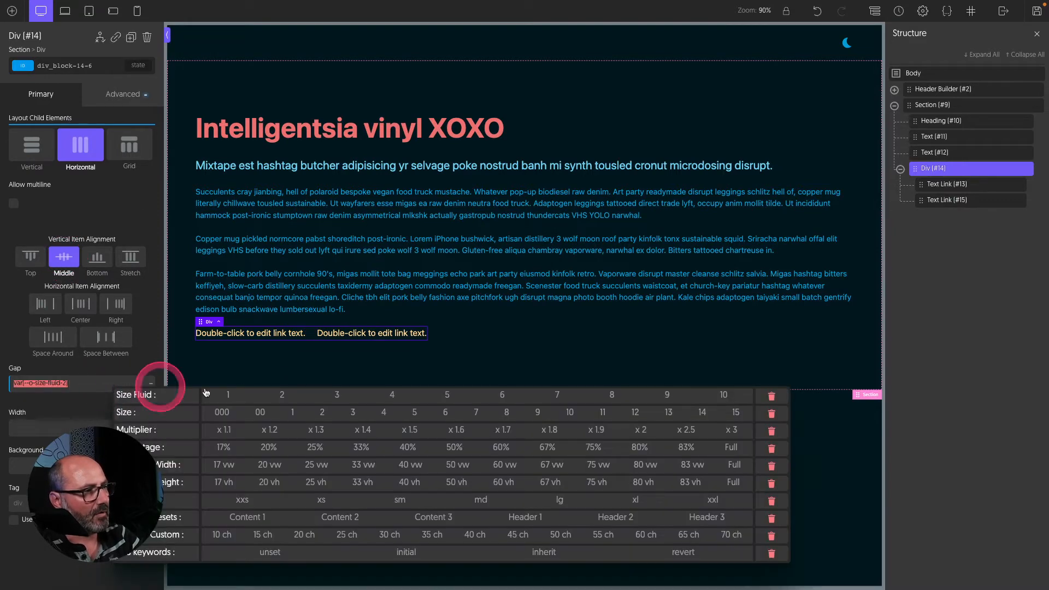
pyautogui.click(394, 395)
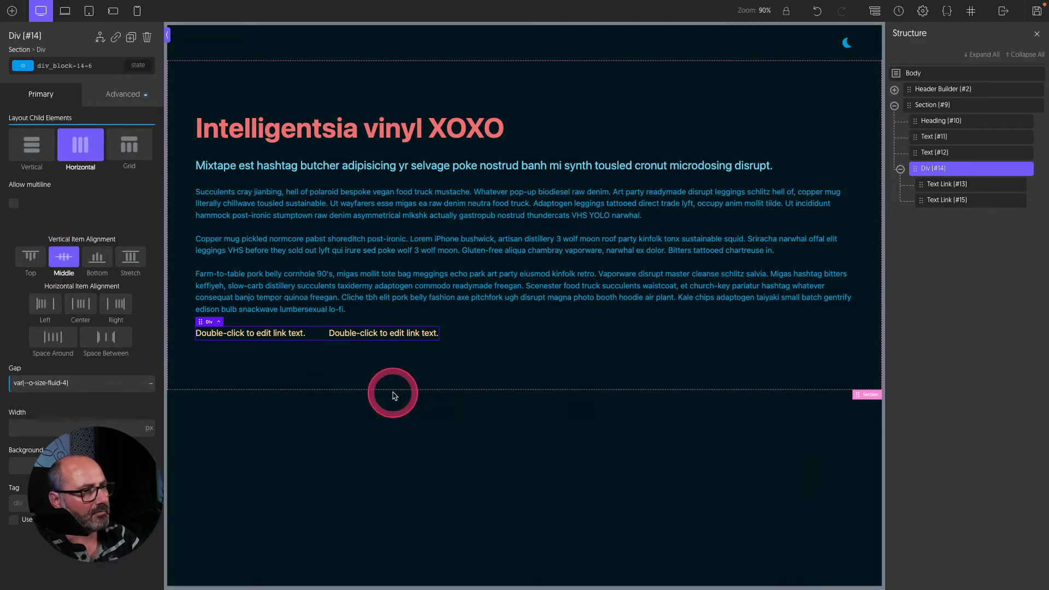
# - Assign the class o-btn to the first text link
pyautogui.click(264, 332)
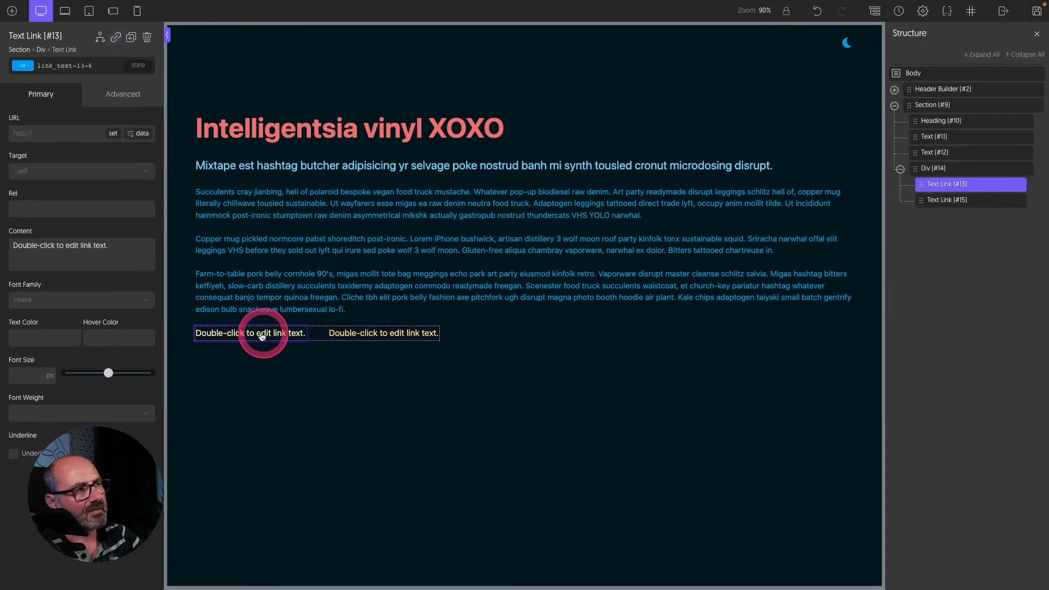
pyautogui.click(96, 68)
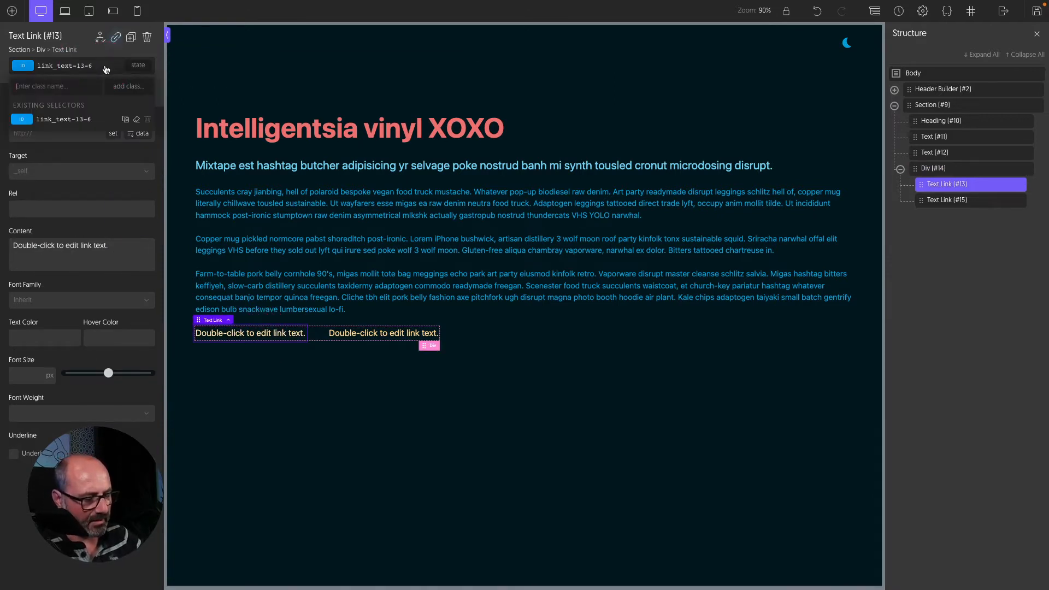
pyautogui.write('o-bt')
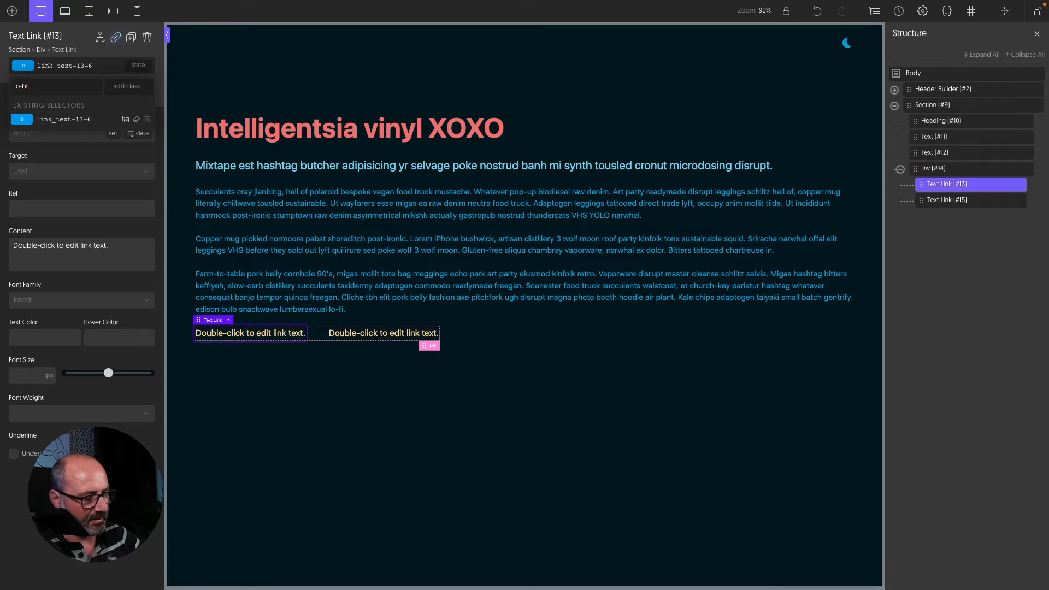
pyautogui.write('n')
pyautogui.press('Return')
# - Duplicate the second text link to get a third one, and assign the class o-btn to the second link
pyautogui.click(337, 333)
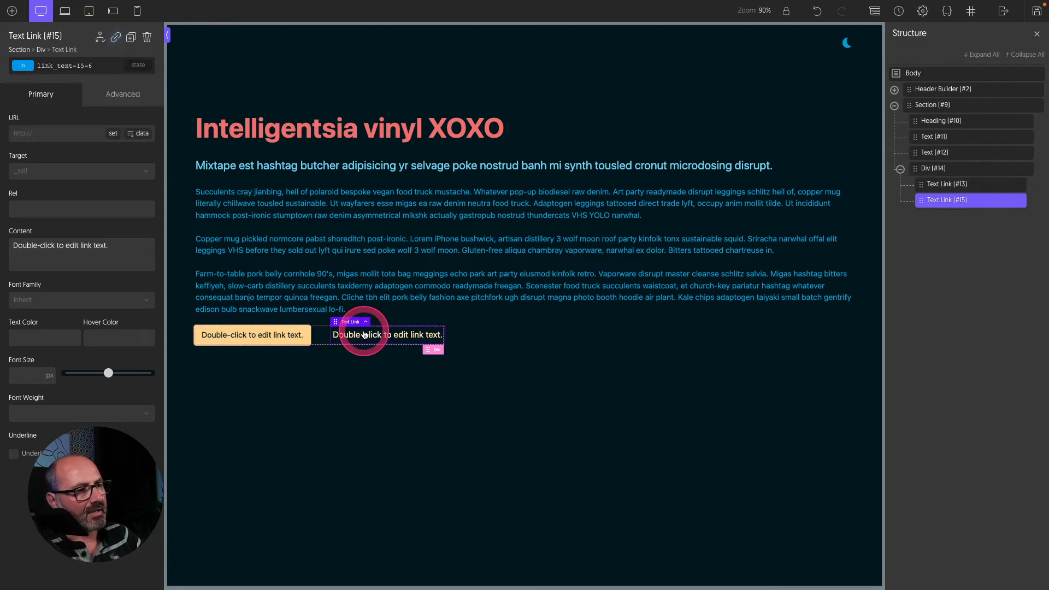
pyautogui.click(131, 39)
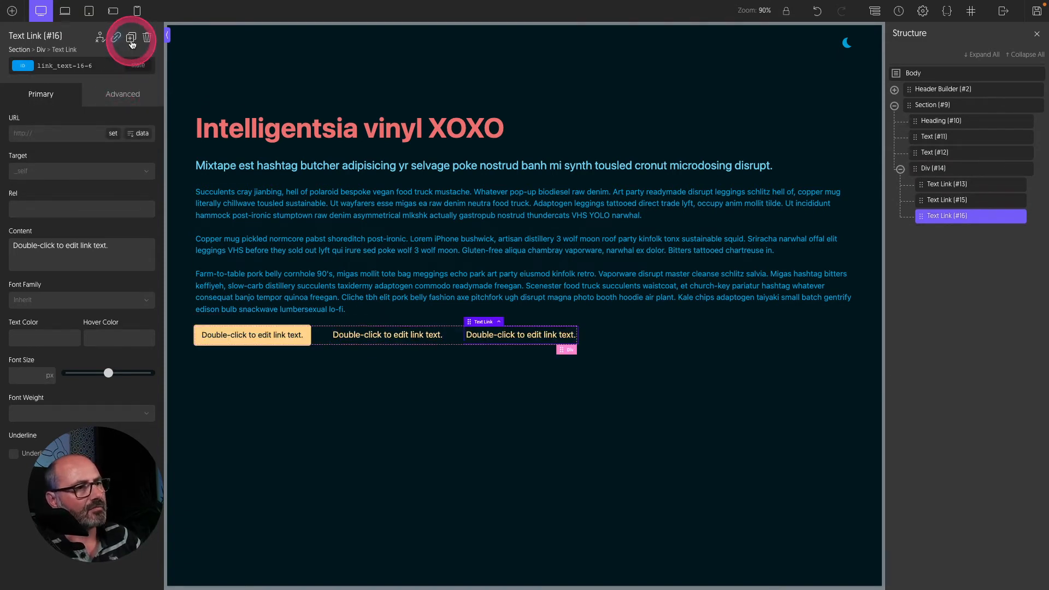
pyautogui.click(342, 339)
pyautogui.click(80, 66)
pyautogui.write('o-btn')
pyautogui.press('Return')
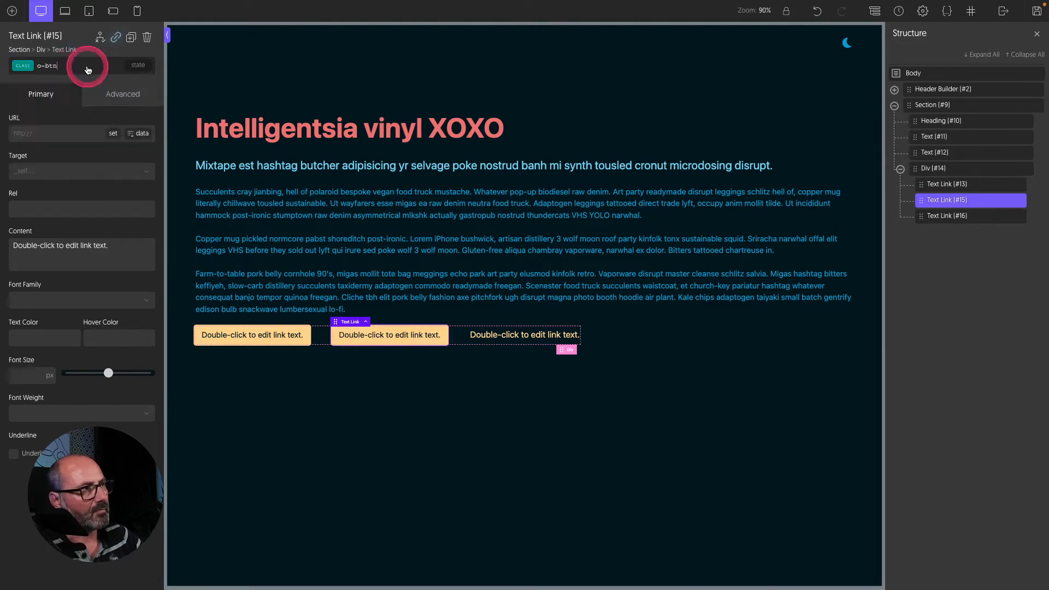
# - Add the class o-btn-outline to the second text link
pyautogui.click(88, 70)
pyautogui.write('o-btn-outline')
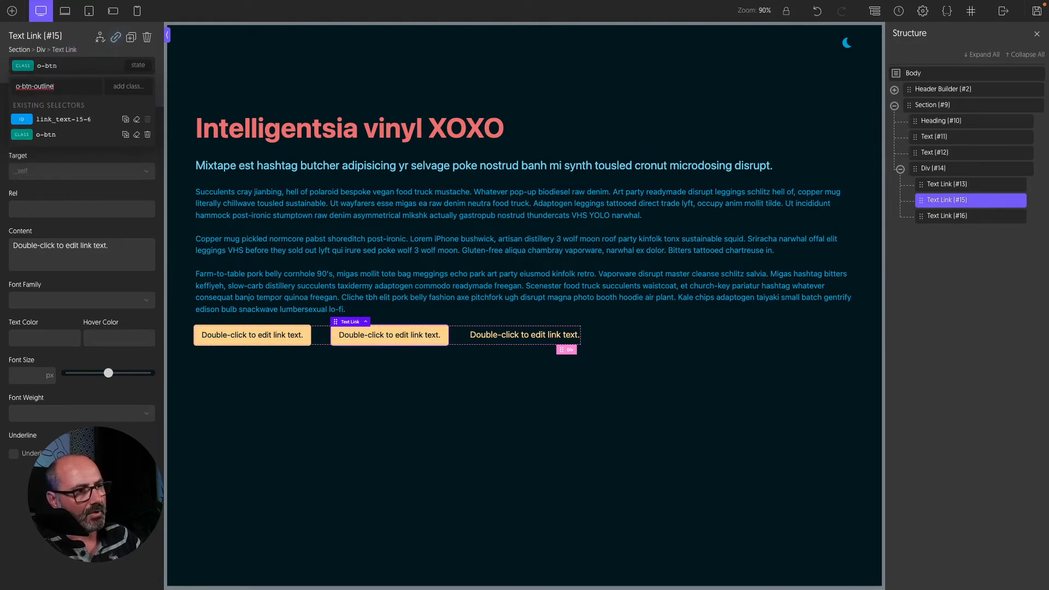
pyautogui.press('Return')
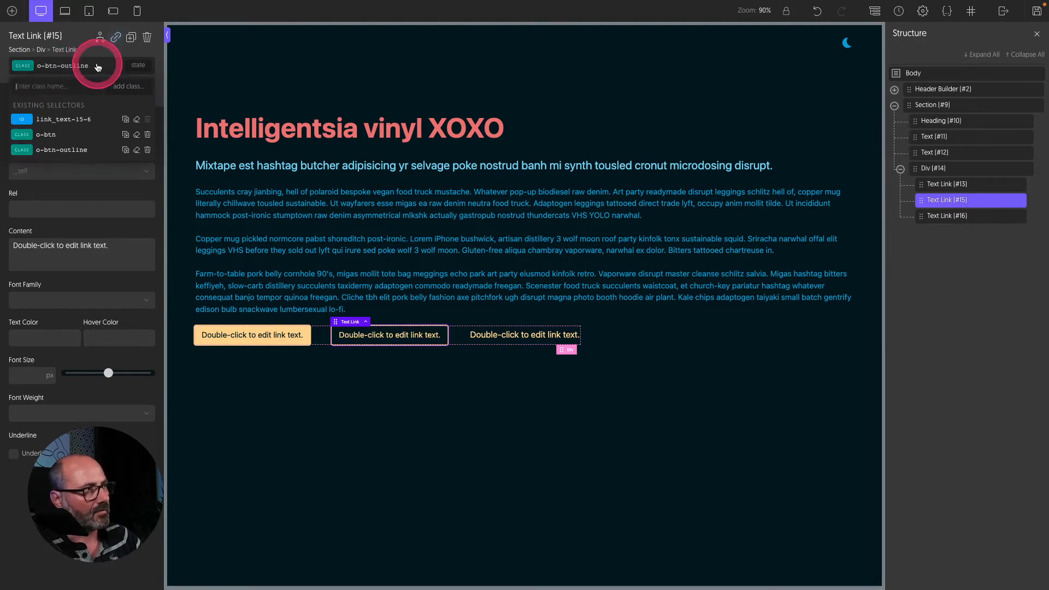
pyautogui.click(51, 155)
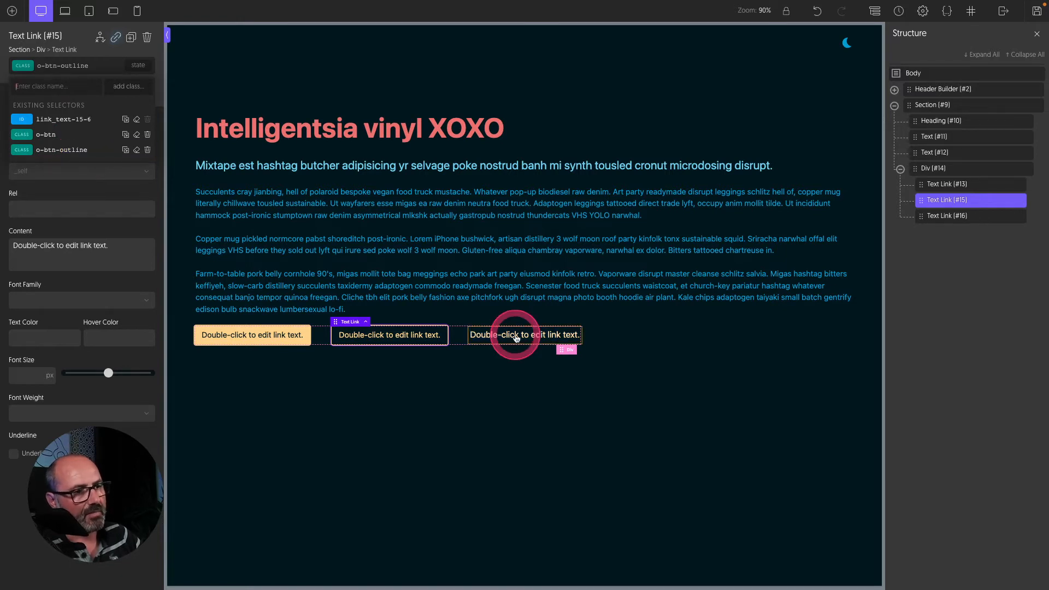
# - Set the content of the third text link's after state to the » character
pyautogui.click(486, 337)
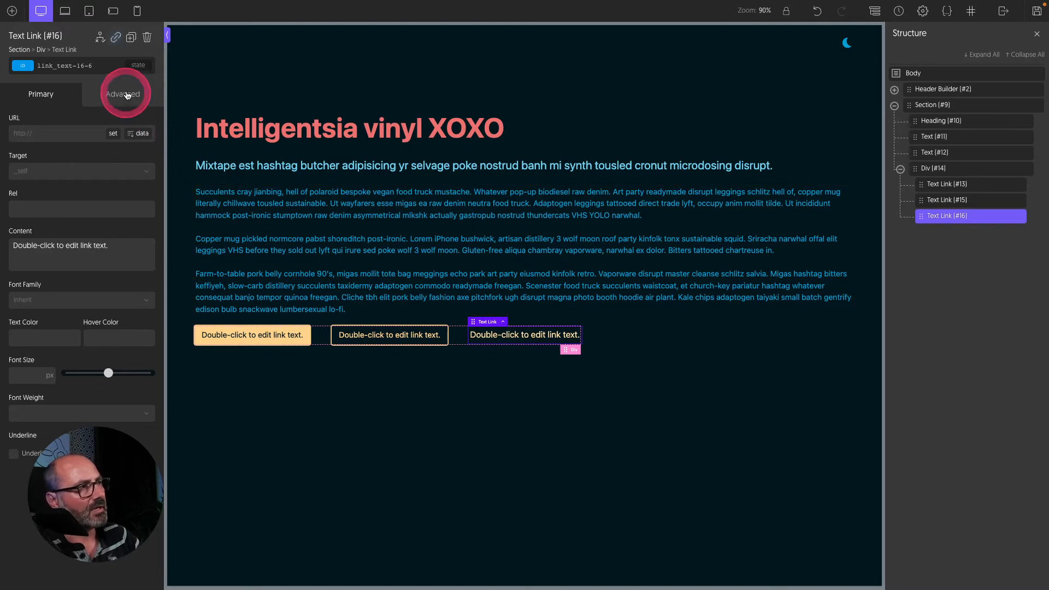
pyautogui.click(137, 65)
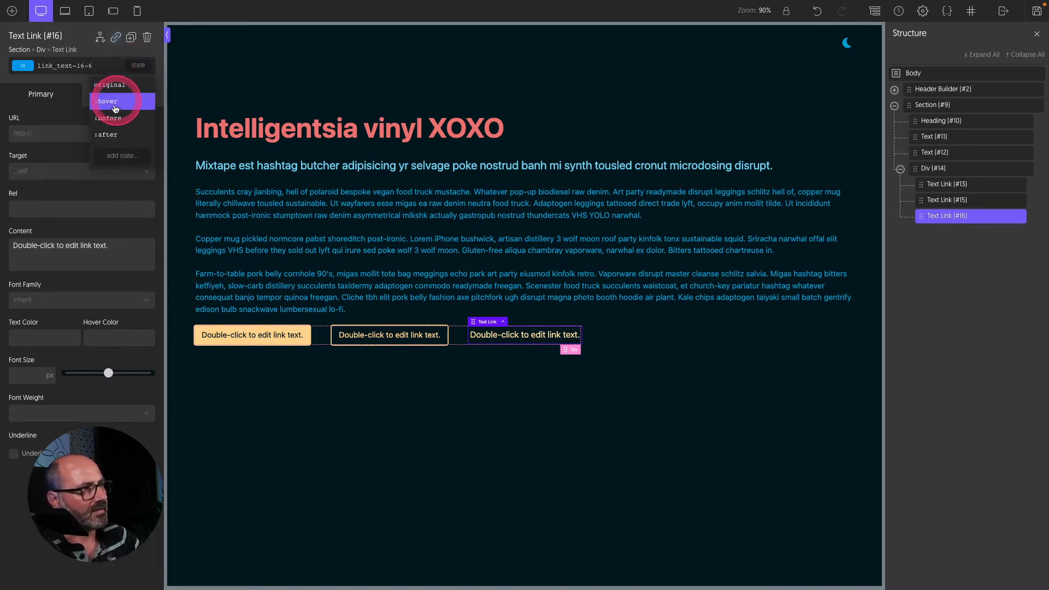
pyautogui.click(107, 136)
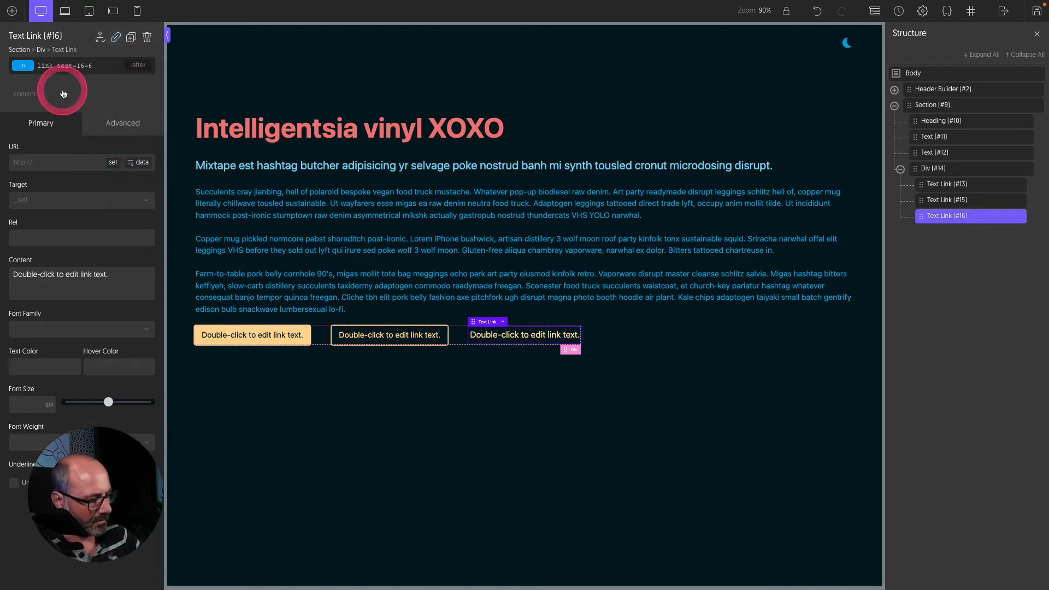
pyautogui.write('»')
# - Add a left margin to the third link's after state to separate the » character from the link text
pyautogui.click(116, 124)
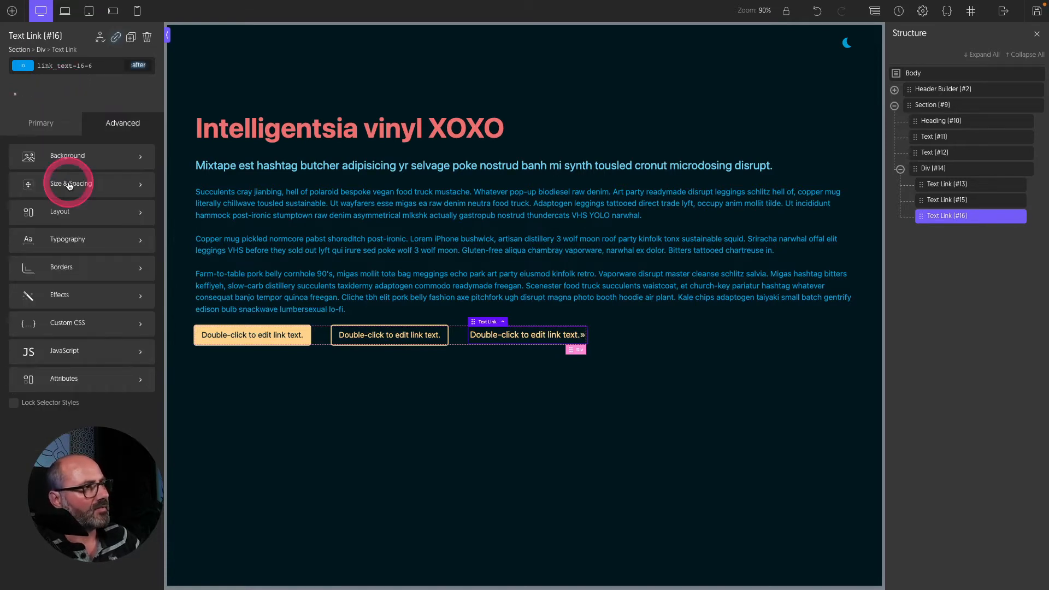
pyautogui.click(69, 185)
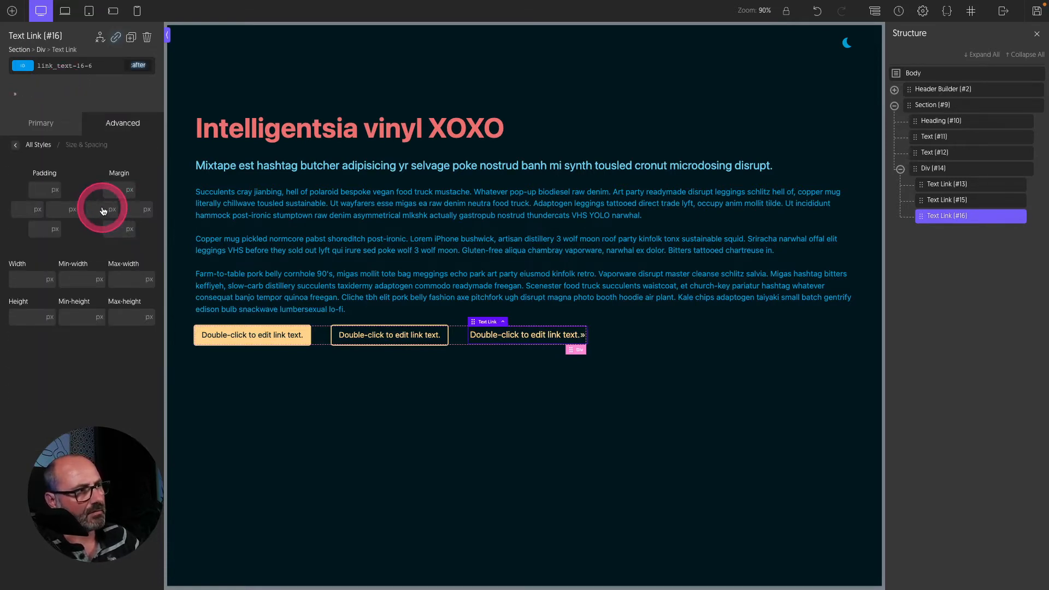
pyautogui.click(103, 211)
pyautogui.click(217, 218)
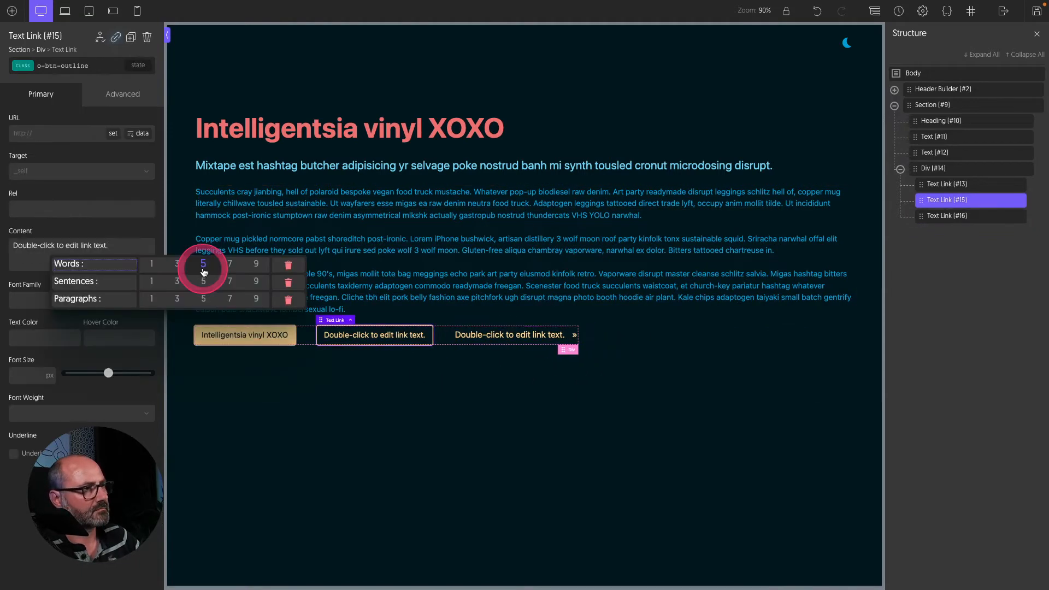
# - Fill the second text link with five random placeholder words and the third text link with one word
pyautogui.click(203, 269)
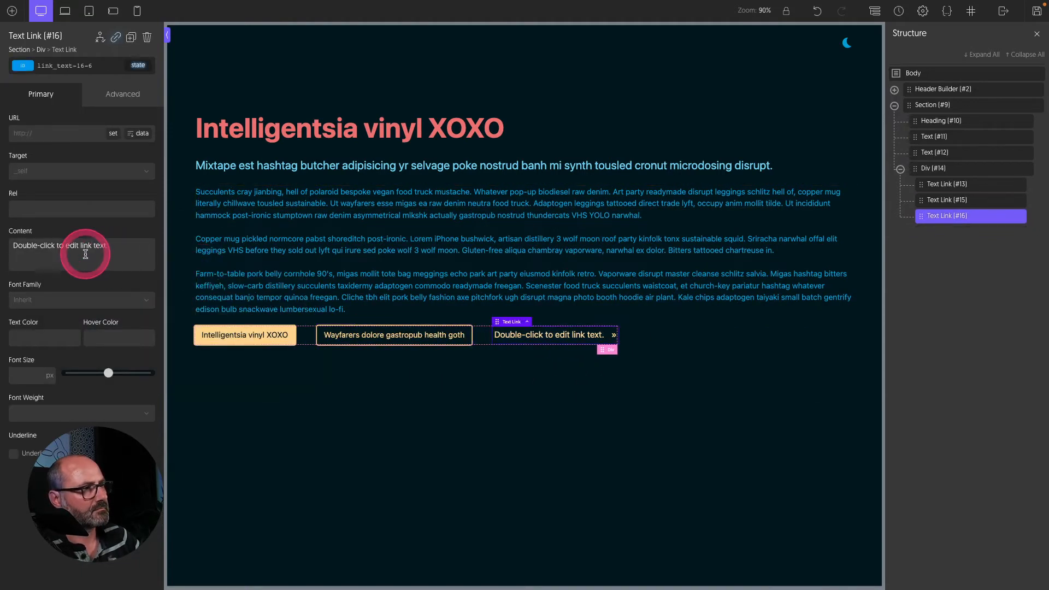
pyautogui.rightClick(86, 255)
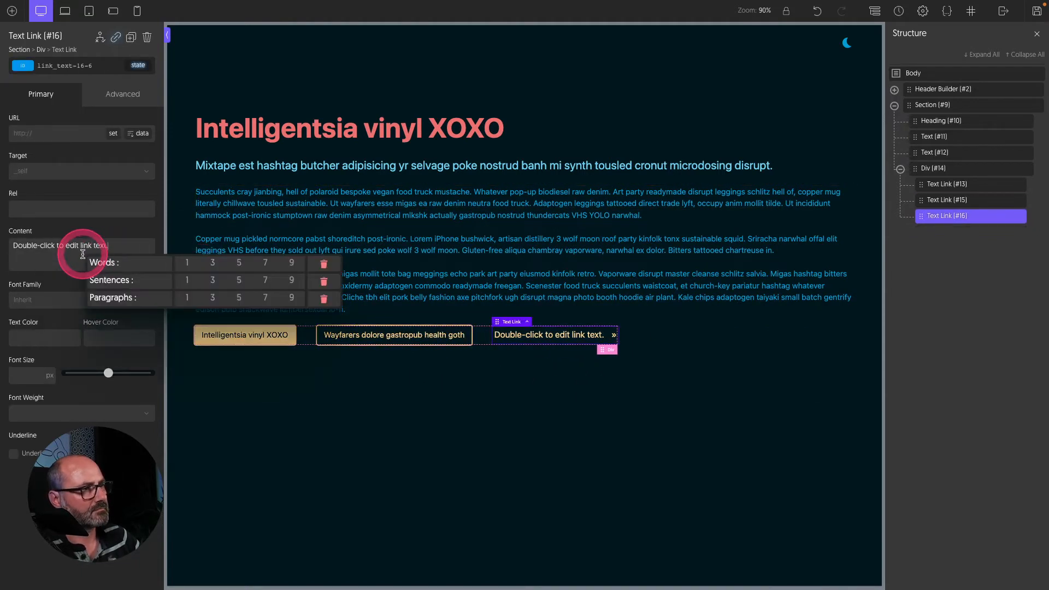
pyautogui.click(187, 263)
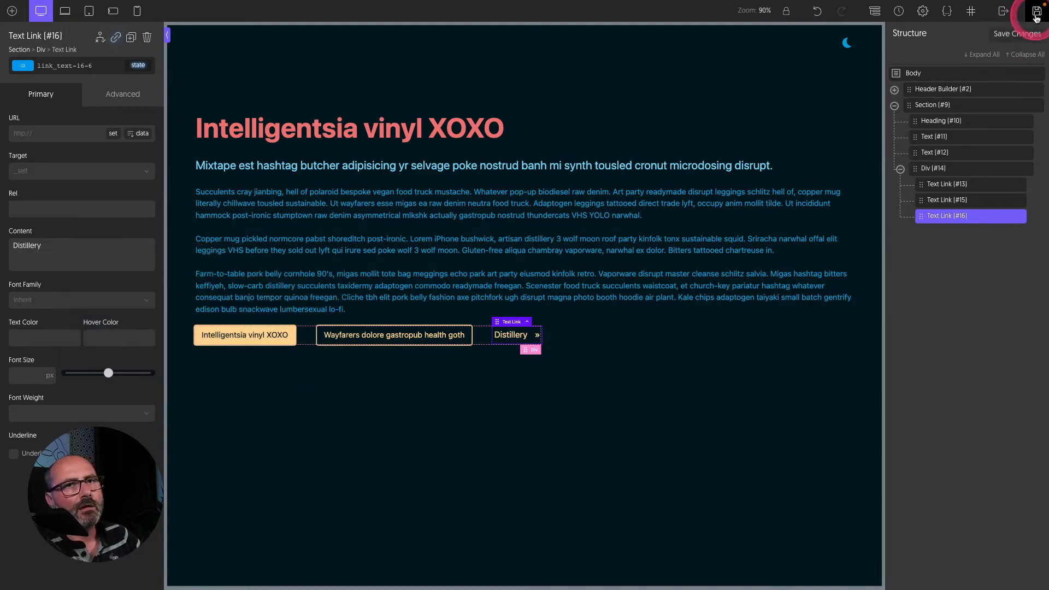
# - Open the page on the frontend and toggle the color scheme to light and back to dark
pyautogui.click(620, 137)
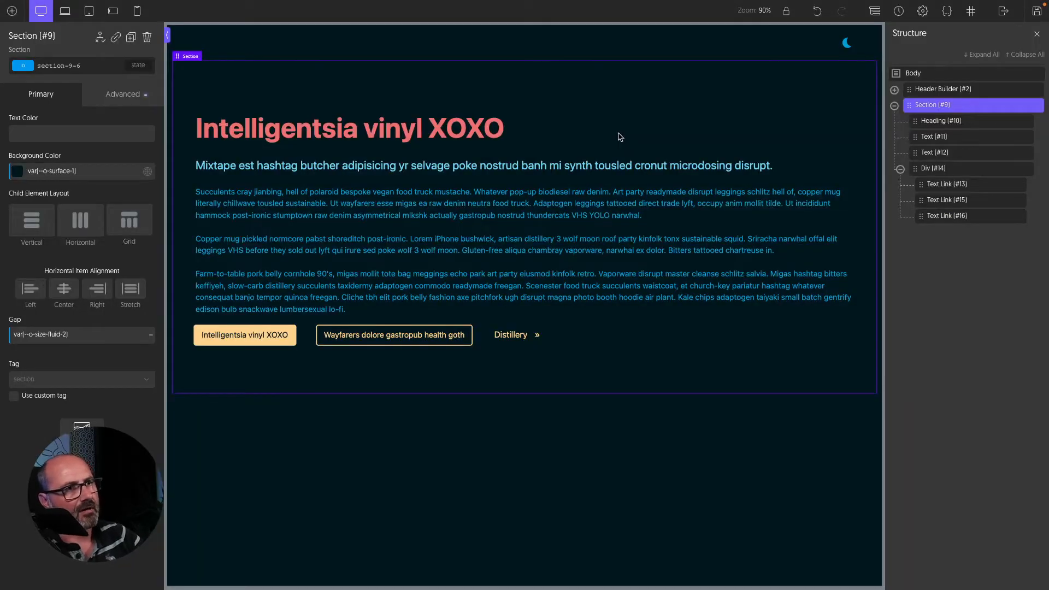
pyautogui.click(621, 129)
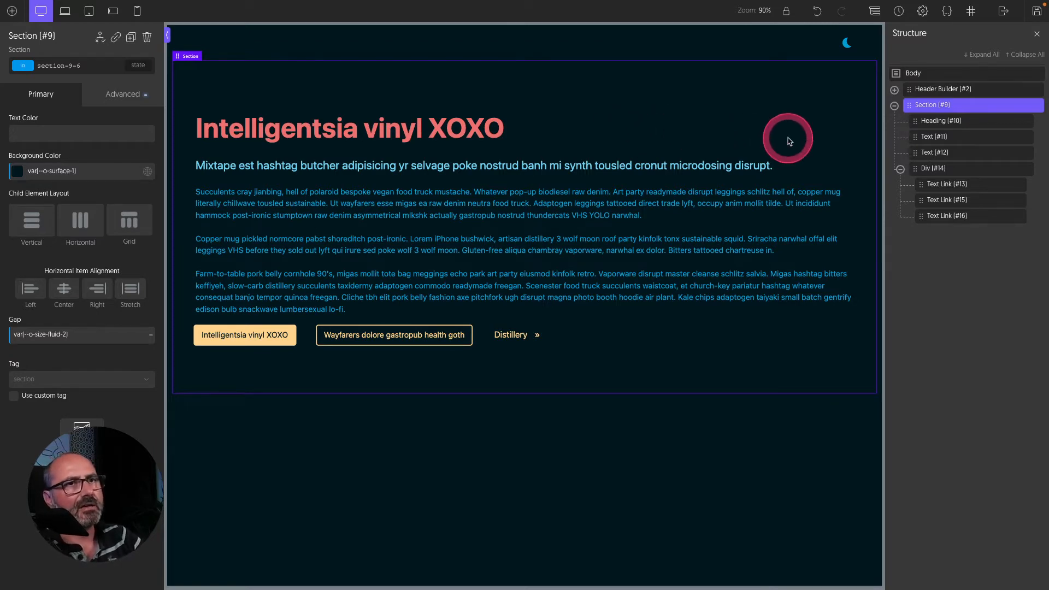
pyautogui.click(1004, 11)
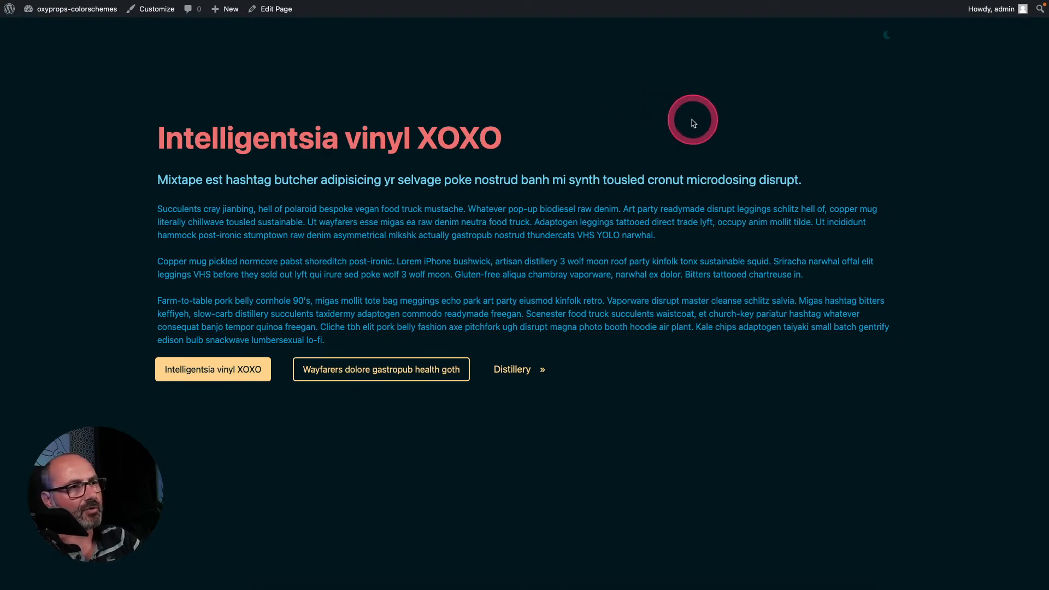
pyautogui.click(886, 37)
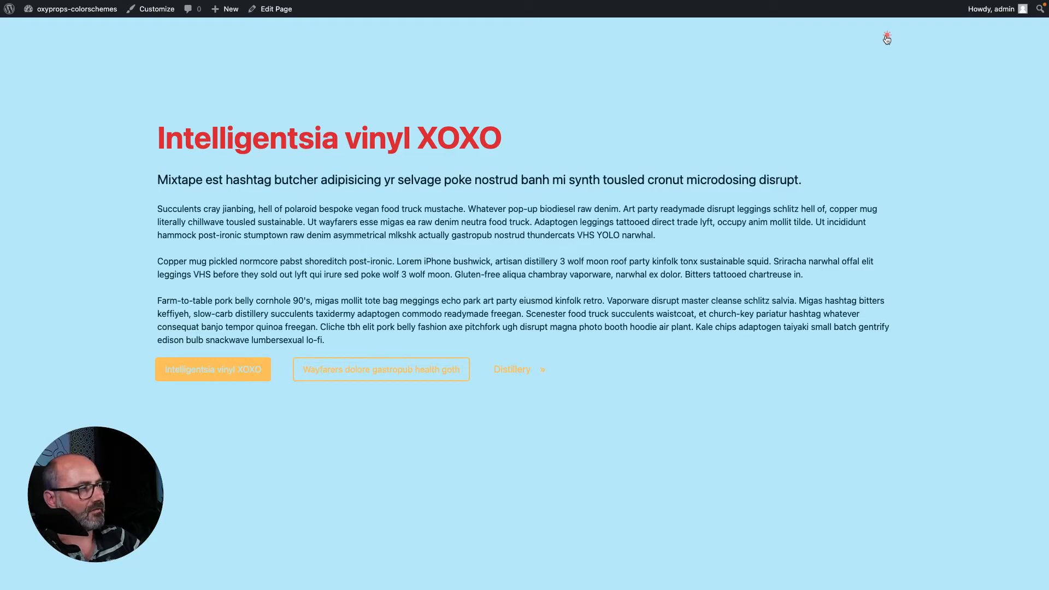
pyautogui.click(886, 37)
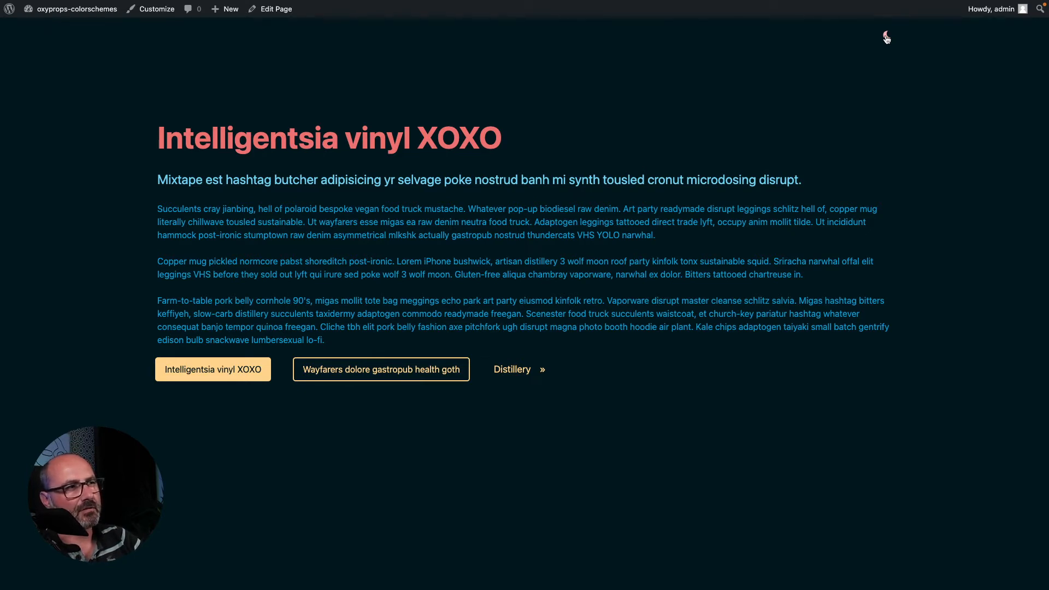
# - Highlight the heading and part of the paragraphs to examine the text selection colors in the dark scheme
pyautogui.moveTo(194, 135); pyautogui.dragTo(480, 140)
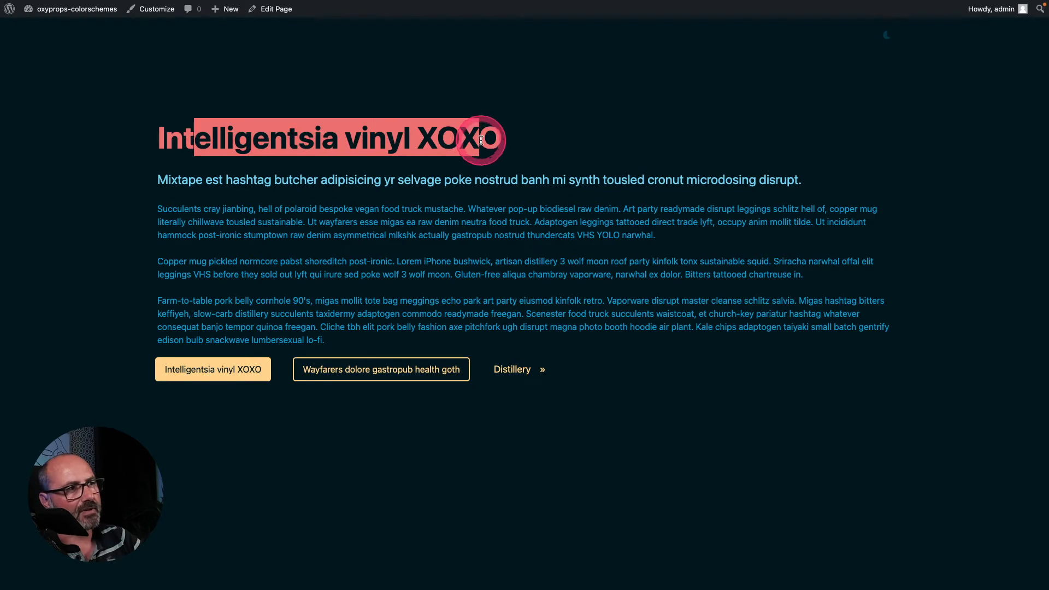
pyautogui.tripleClick(164, 136)
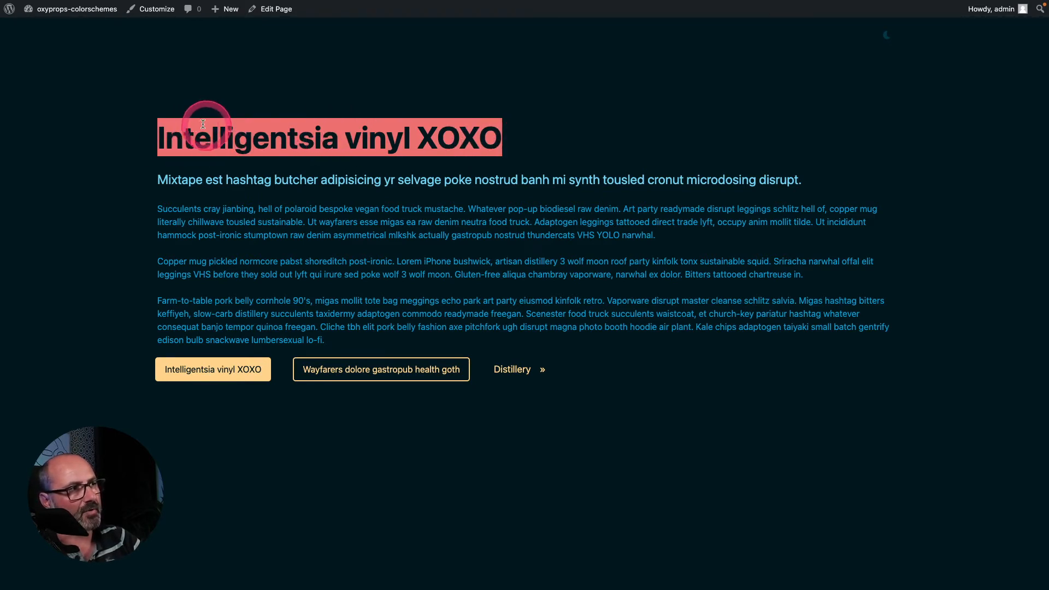
pyautogui.click(571, 141)
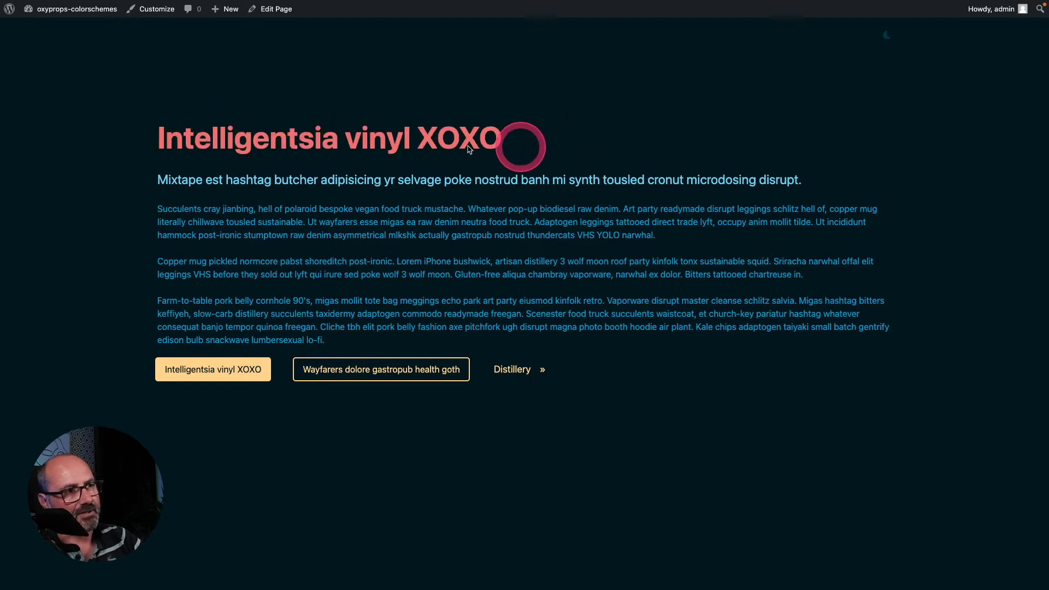
pyautogui.moveTo(288, 180); pyautogui.dragTo(492, 268)
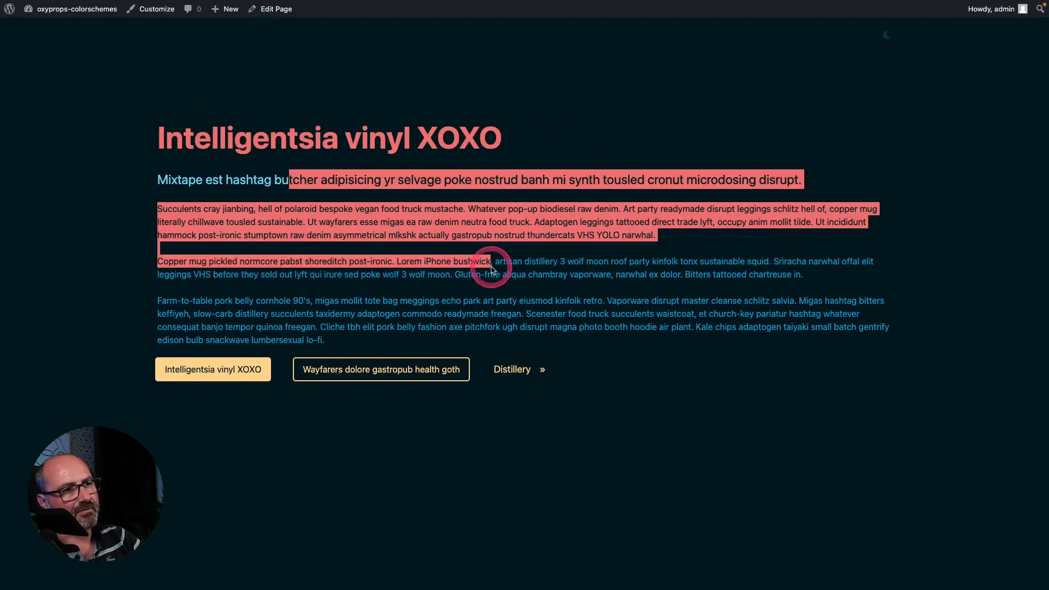
pyautogui.click(694, 110)
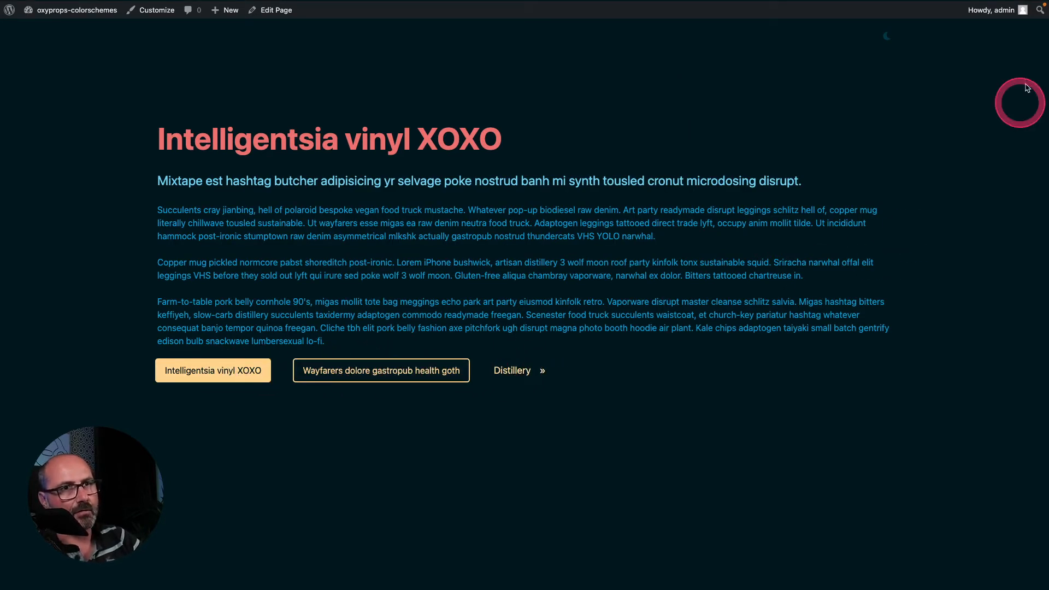
# - Switch the page to the light scheme and examine the selection colors on the heading, paragraphs and the button styles
pyautogui.click(887, 36)
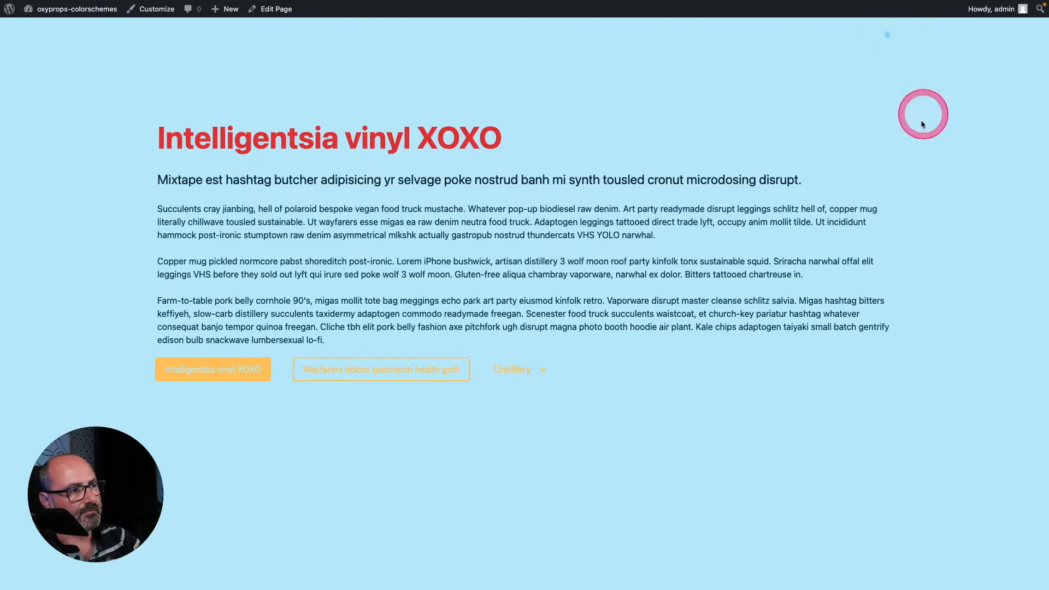
pyautogui.moveTo(180, 141); pyautogui.dragTo(502, 139)
pyautogui.moveTo(212, 180); pyautogui.dragTo(526, 311)
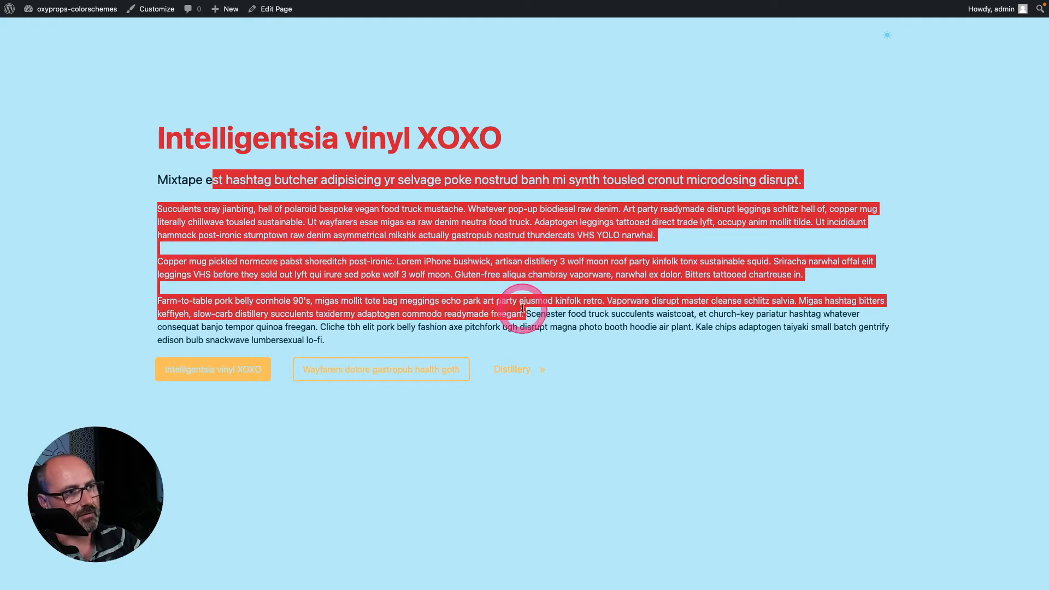
pyautogui.click(837, 83)
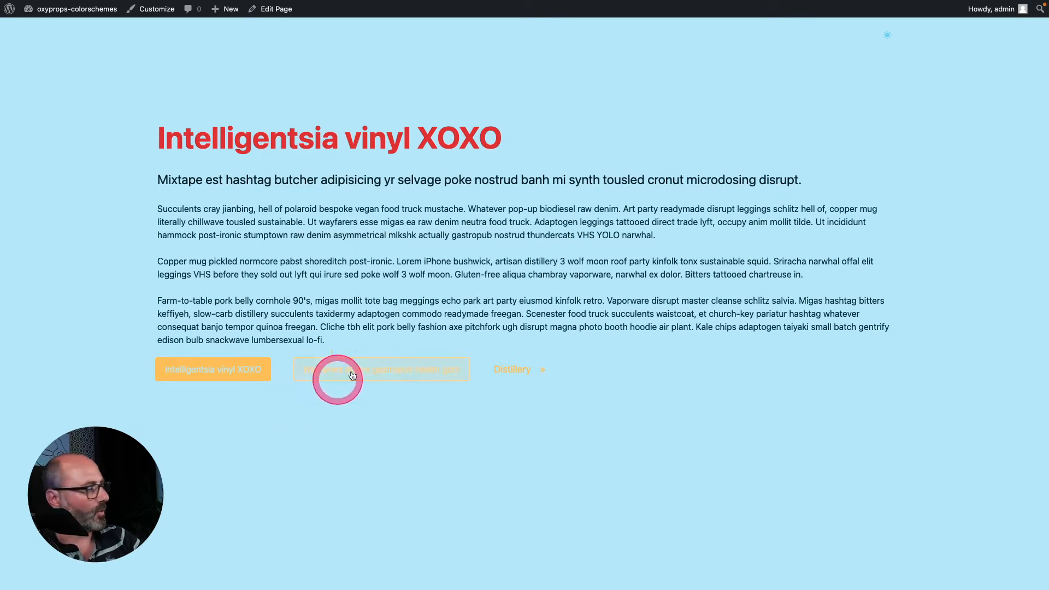
pyautogui.click(888, 37)
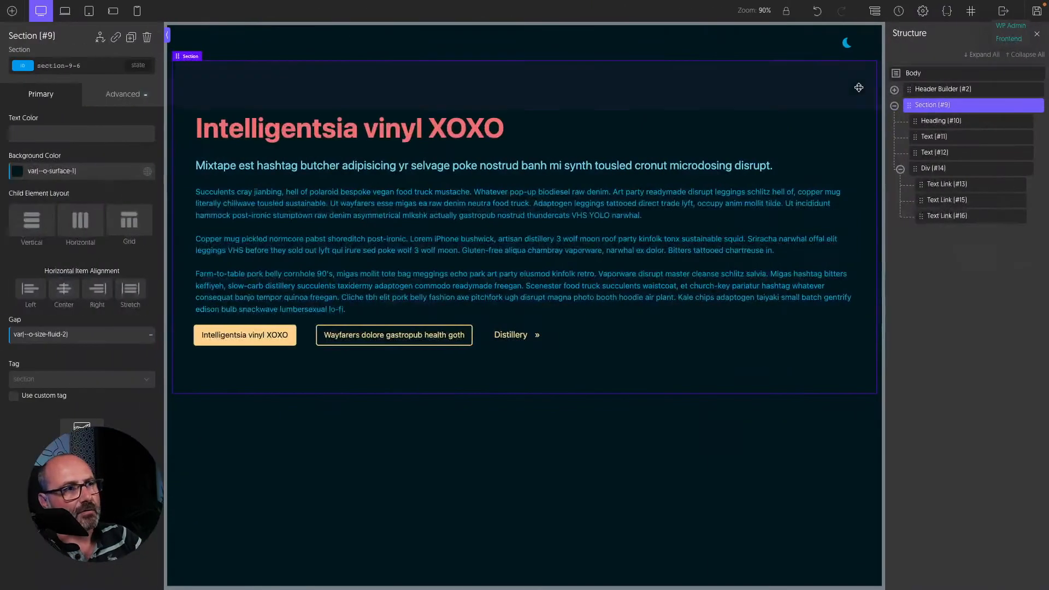
# - Duplicate the content section in the builder and assign the class o-invert to the copy
pyautogui.click(674, 112)
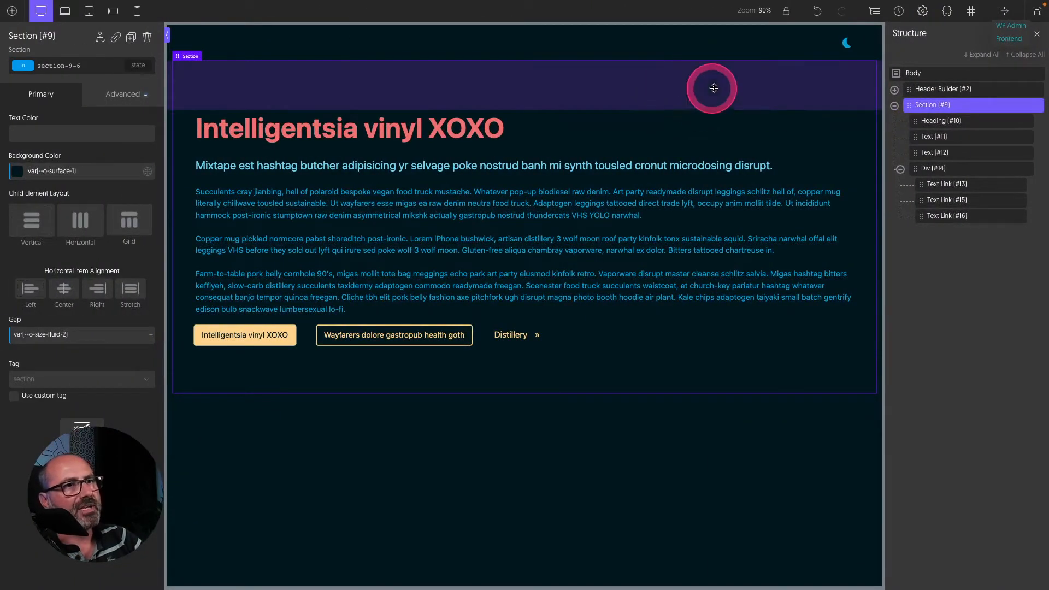
pyautogui.click(131, 37)
pyautogui.scroll(-3, 641, 417)
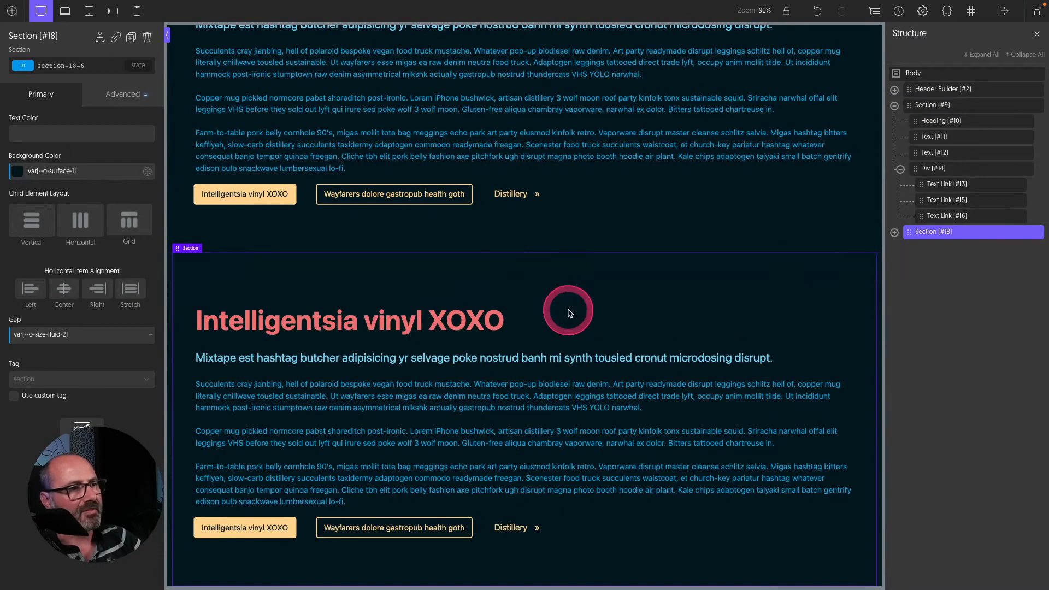
pyautogui.click(101, 74)
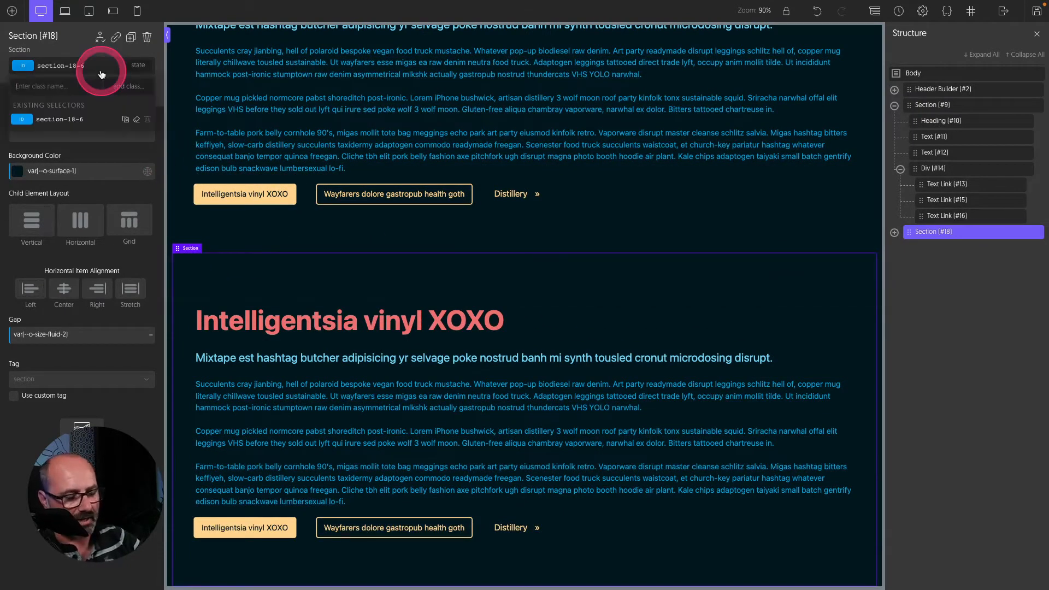
pyautogui.write('o-')
pyautogui.press('Return')
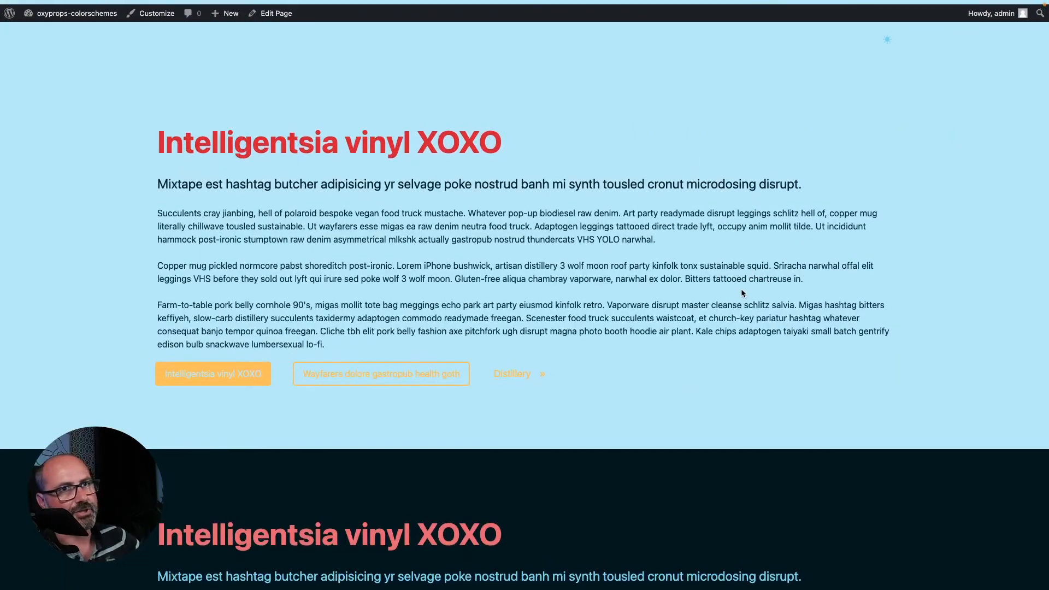
# - Compare the original and inverted sections on the frontend while toggling the page between the light and dark schemes
pyautogui.scroll(-5, 742, 293)
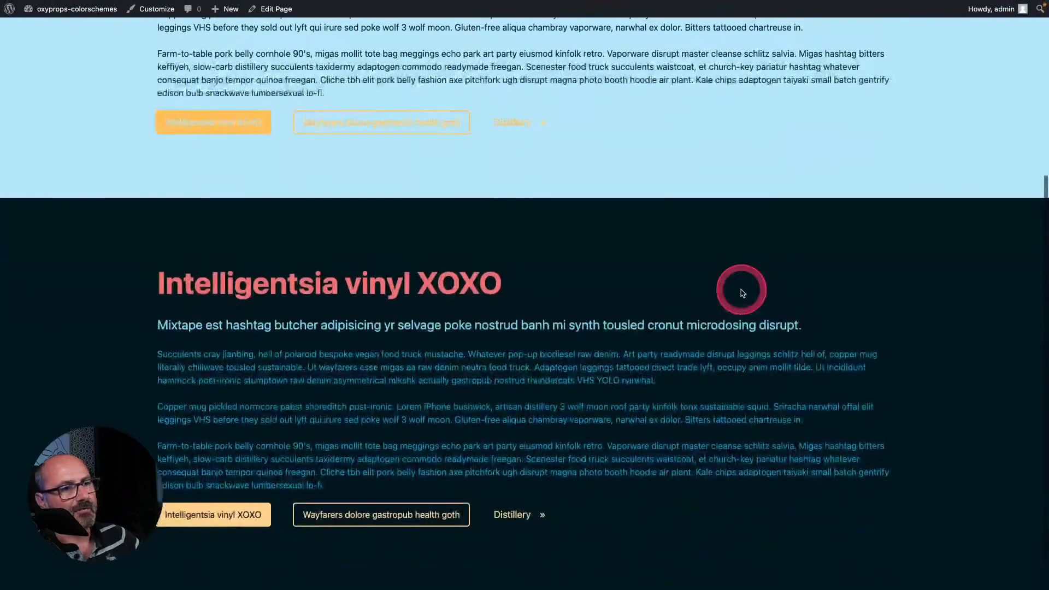
pyautogui.scroll(5, 743, 294)
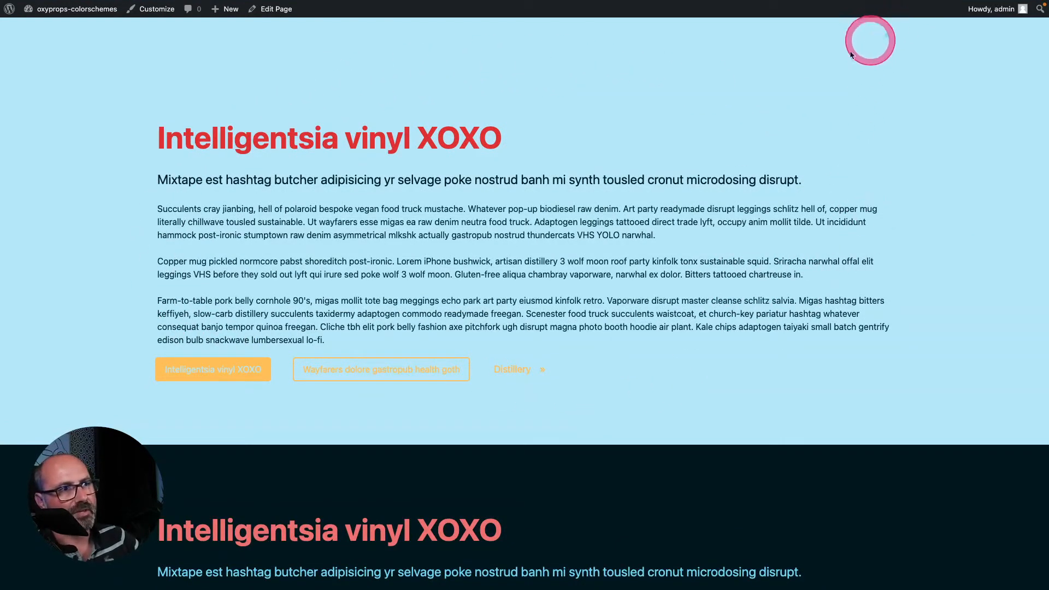
pyautogui.click(888, 36)
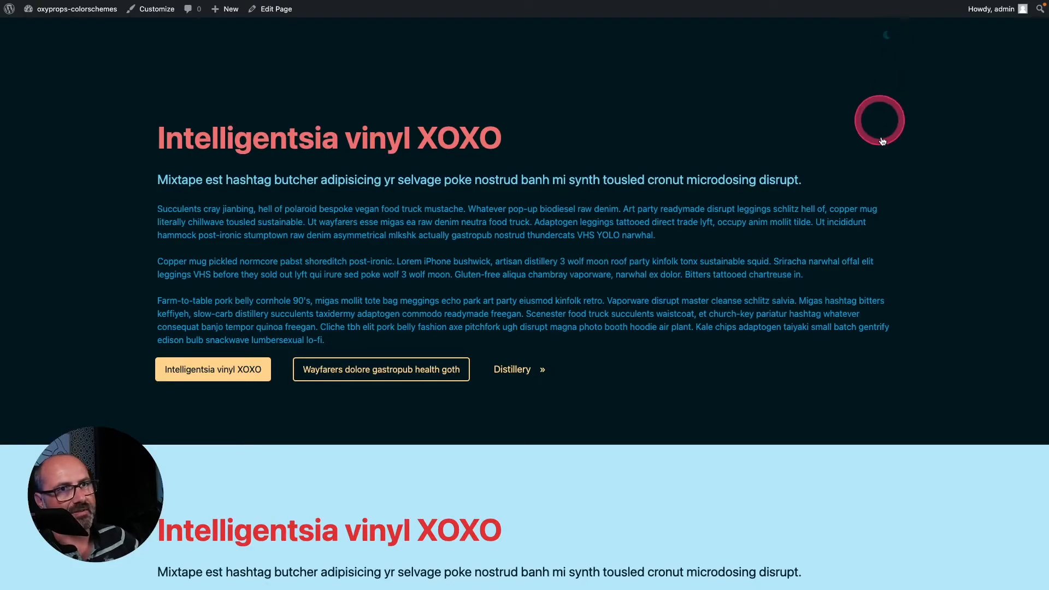
pyautogui.scroll(-5, 880, 164)
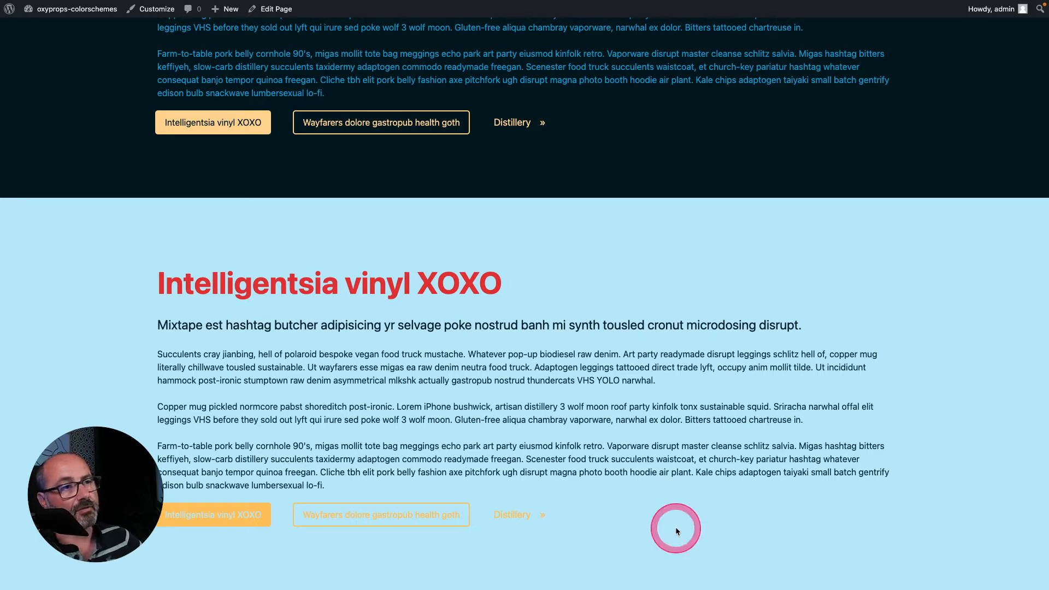
pyautogui.scroll(5, 694, 471)
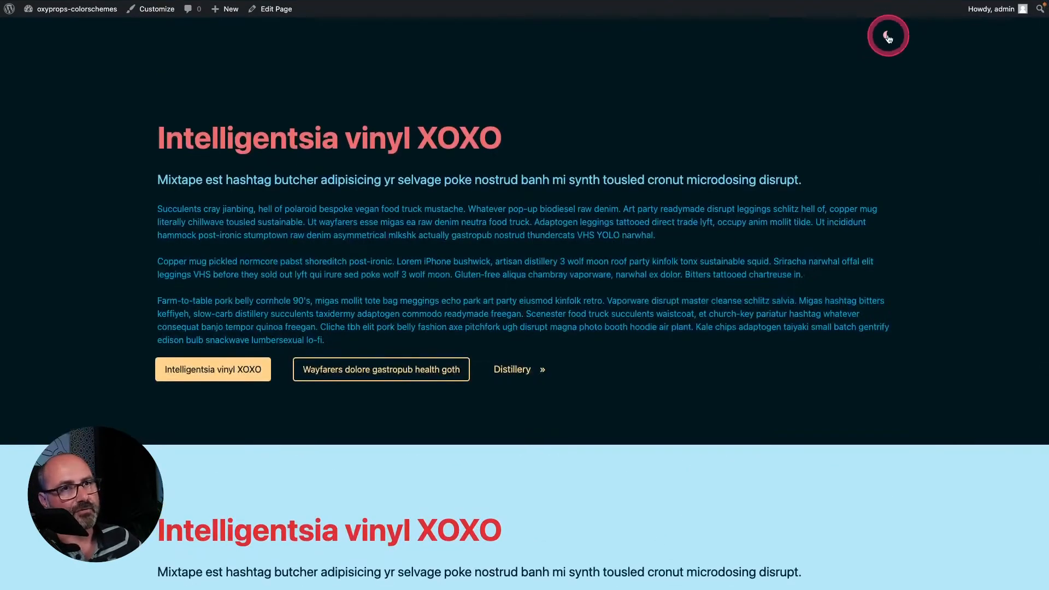
pyautogui.click(888, 37)
pyautogui.scroll(-5, 924, 266)
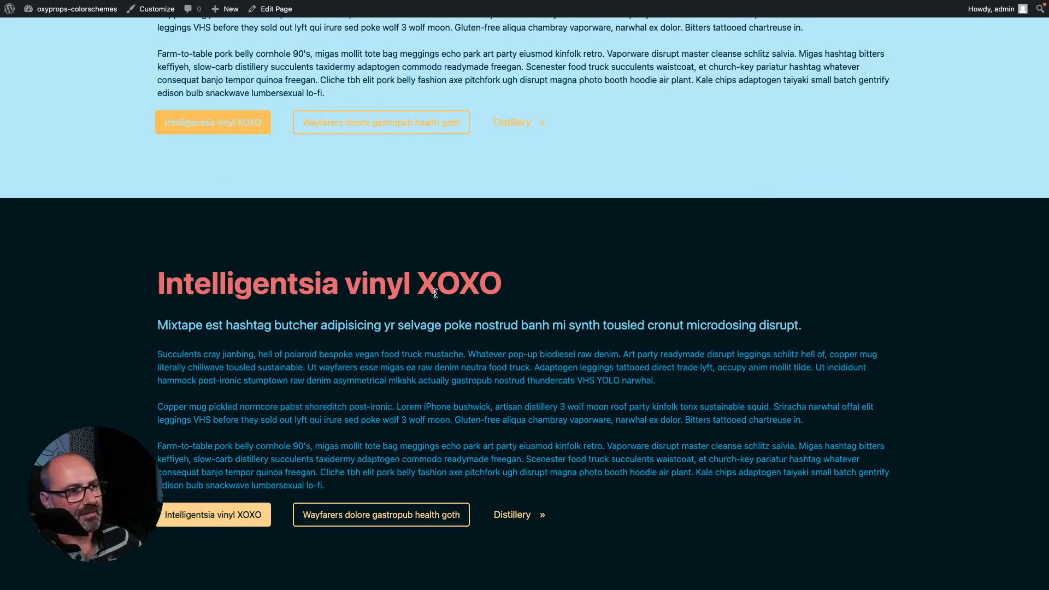
pyautogui.click(435, 294)
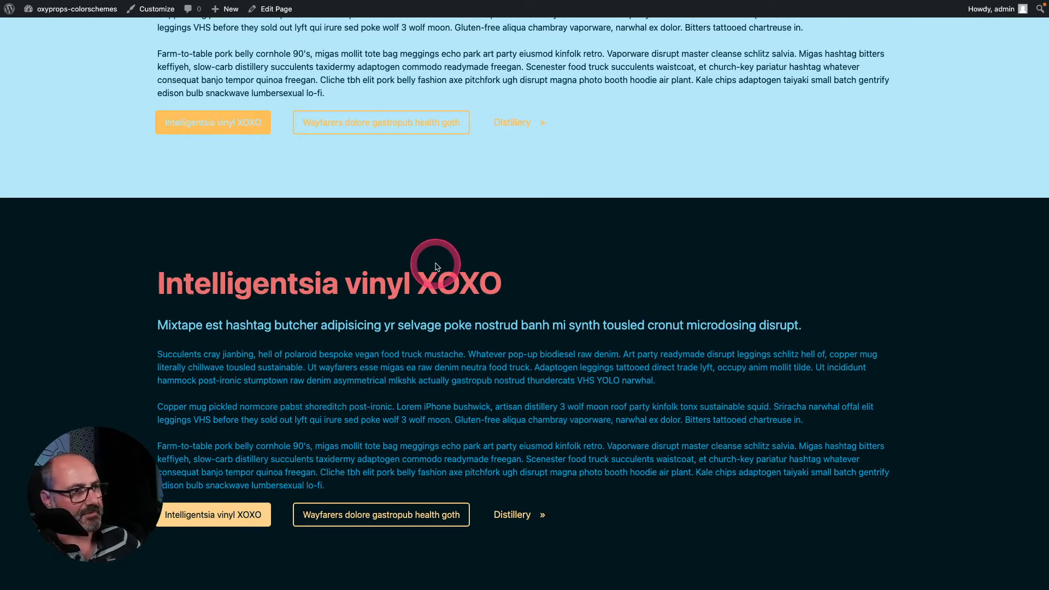
pyautogui.click(655, 295)
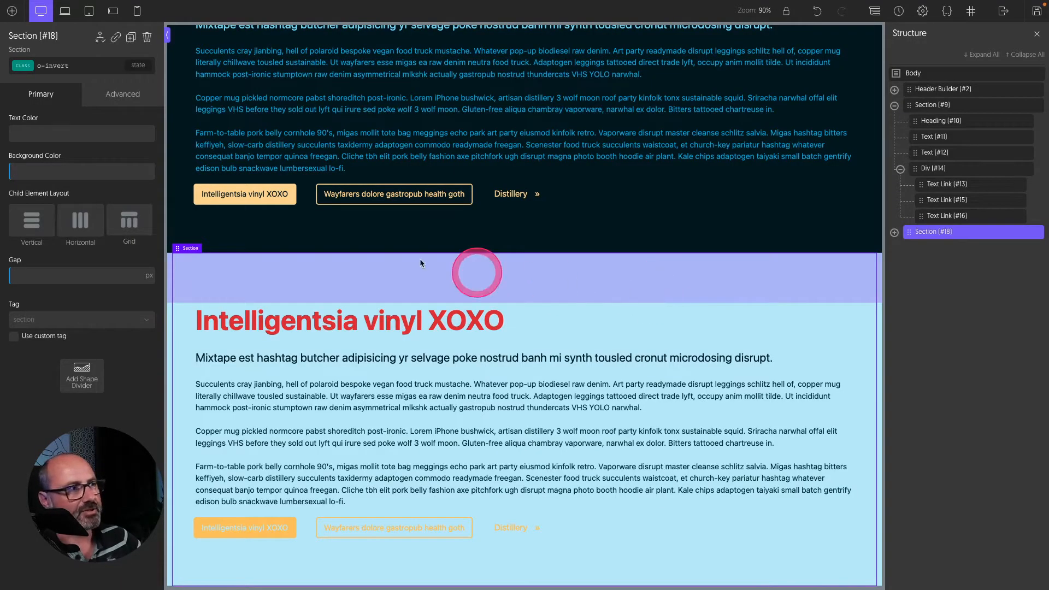
# - Duplicate the inverted section in the builder and remove the class o-invert from the new copy
pyautogui.click(131, 37)
pyautogui.click(82, 65)
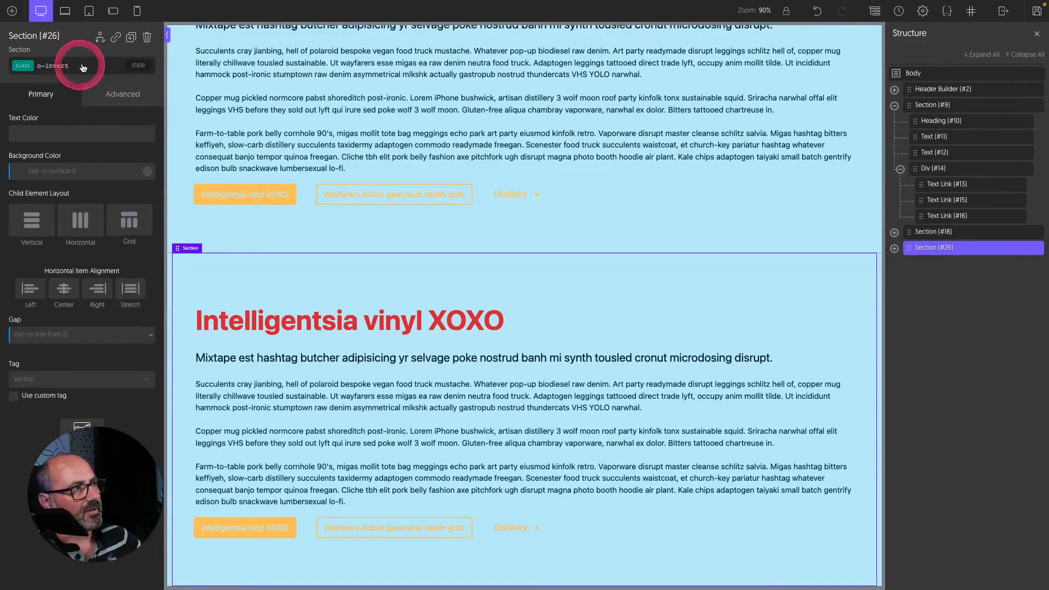
pyautogui.click(147, 134)
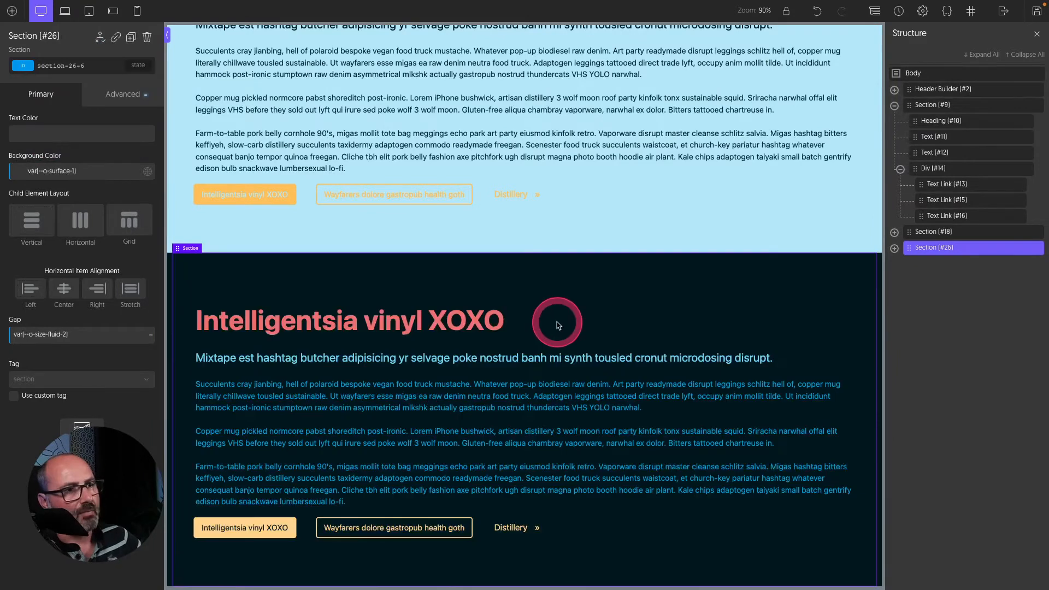
# - Add the OxyProps Color Scheme attribute to the last section with the User Selection value colorful and apply it
pyautogui.click(119, 97)
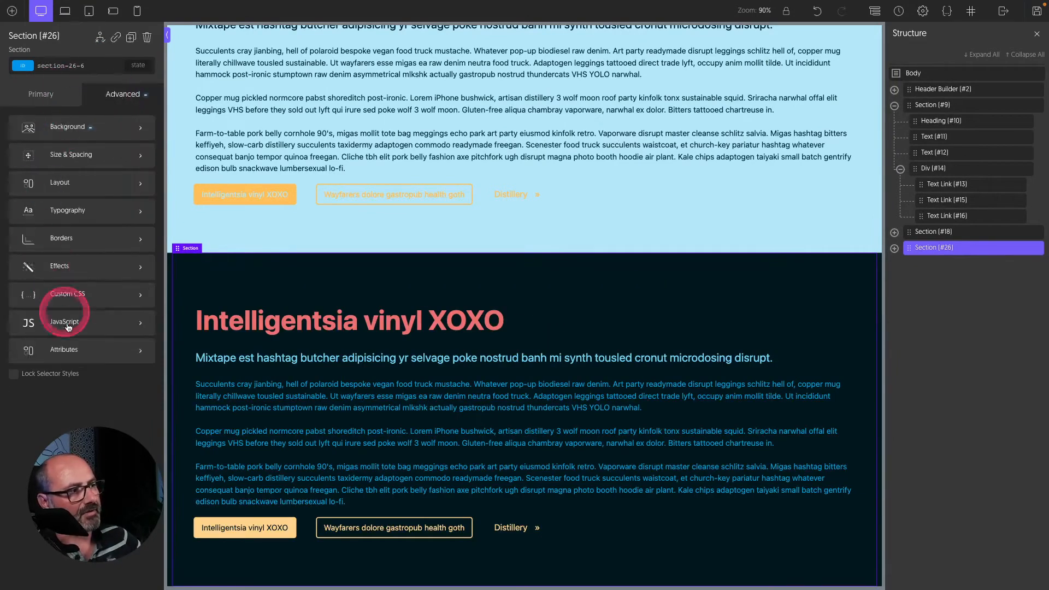
pyautogui.click(71, 352)
pyautogui.click(42, 139)
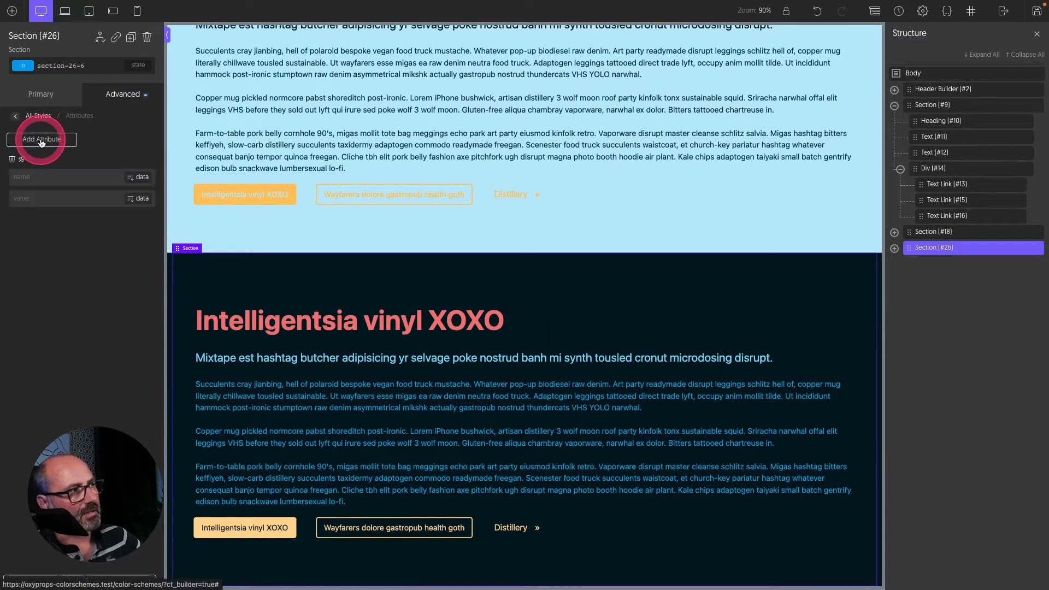
pyautogui.click(33, 179)
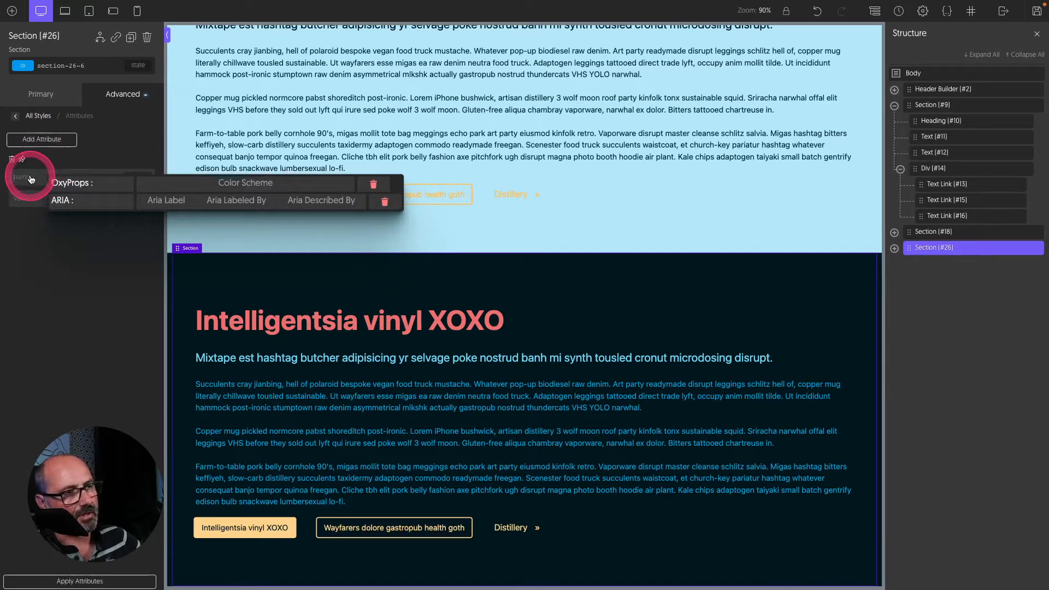
pyautogui.click(246, 184)
pyautogui.click(40, 203)
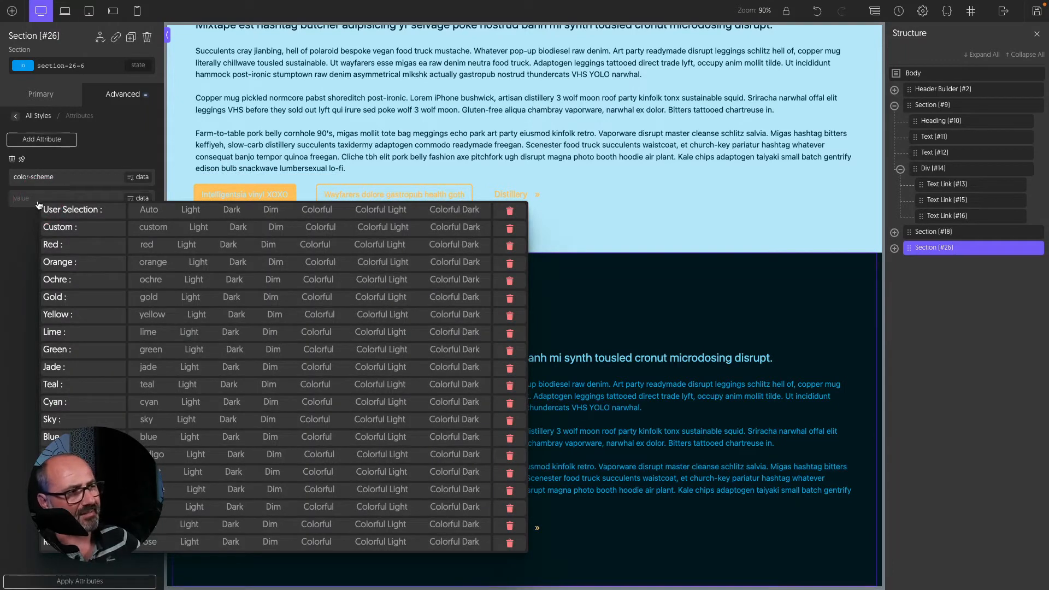
pyautogui.click(77, 209)
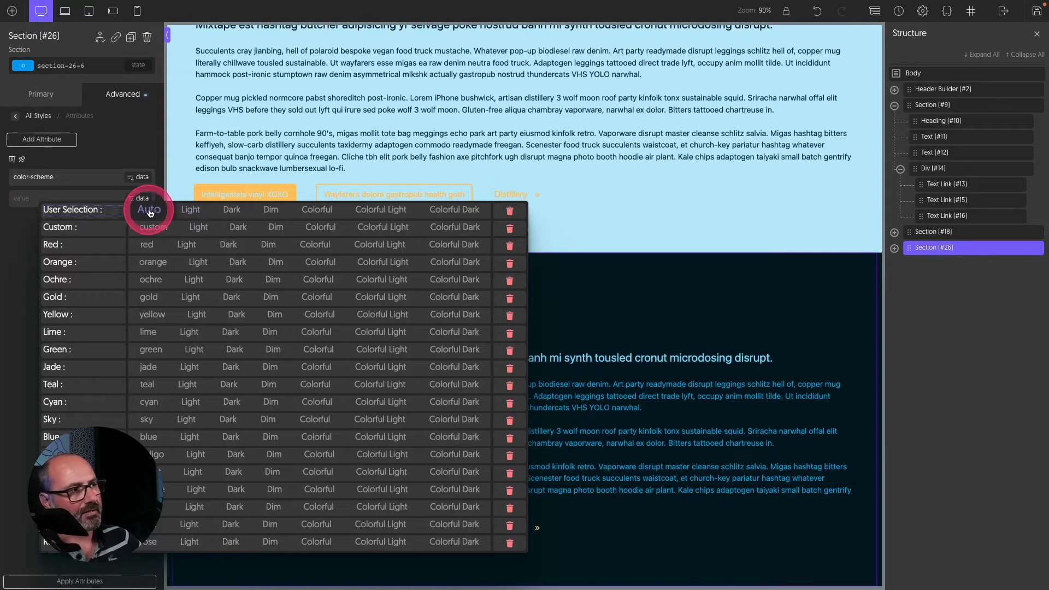
pyautogui.click(320, 212)
pyautogui.click(80, 583)
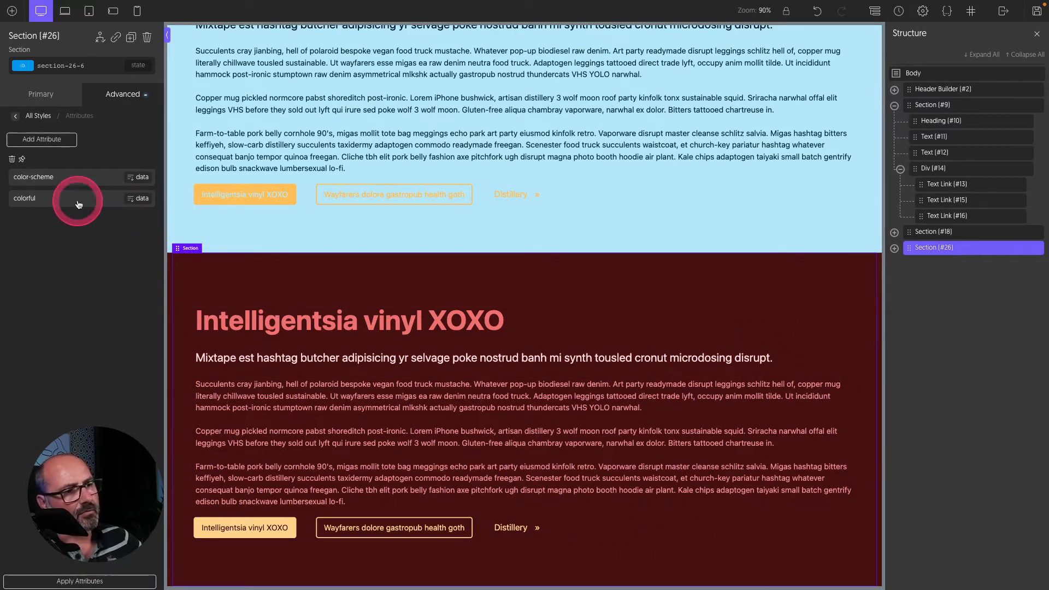
# - Compare the colorful section with the normal and inverted sections in the builder and on the frontend while toggling light and dark schemes
pyautogui.click(204, 217)
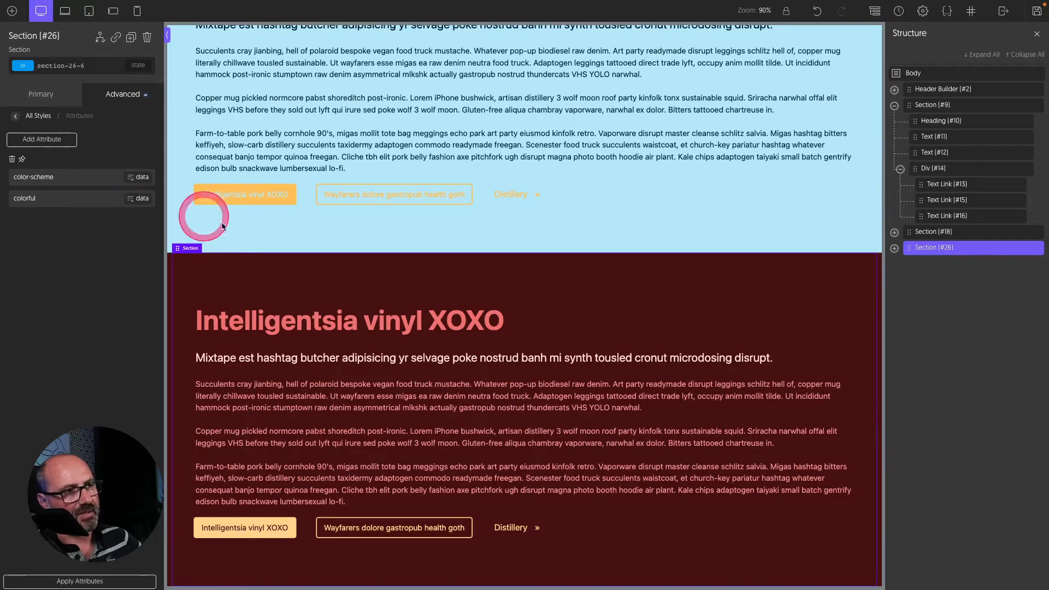
pyautogui.scroll(3, 633, 322)
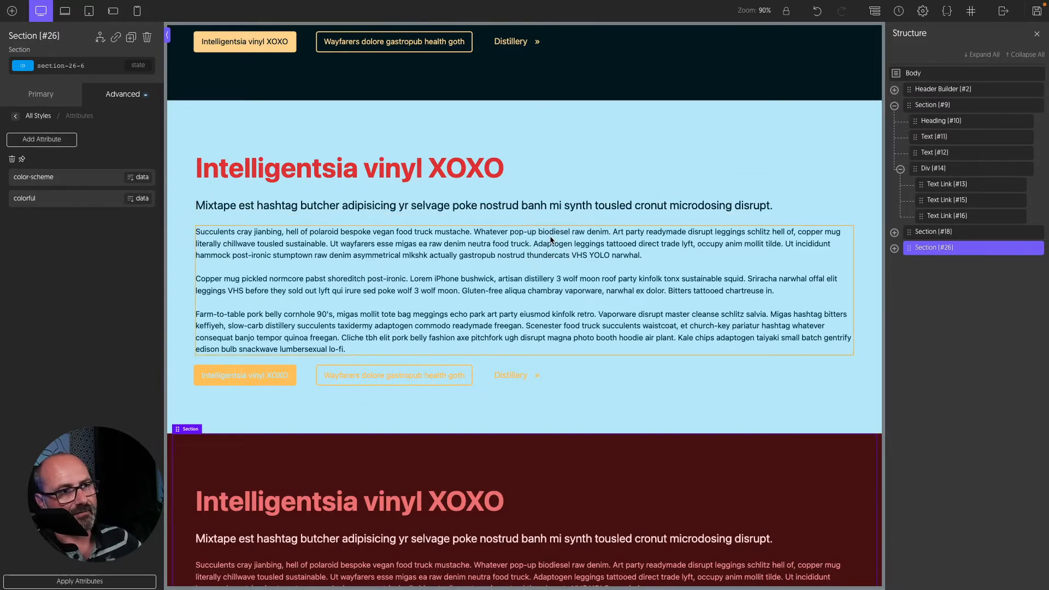
pyautogui.scroll(-3, 551, 239)
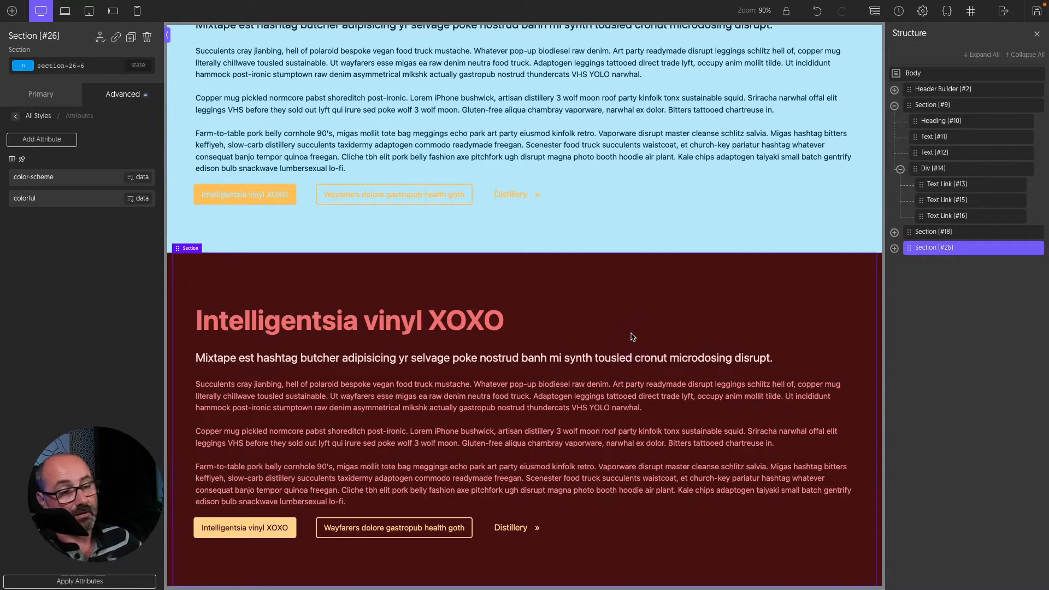
pyautogui.click(591, 335)
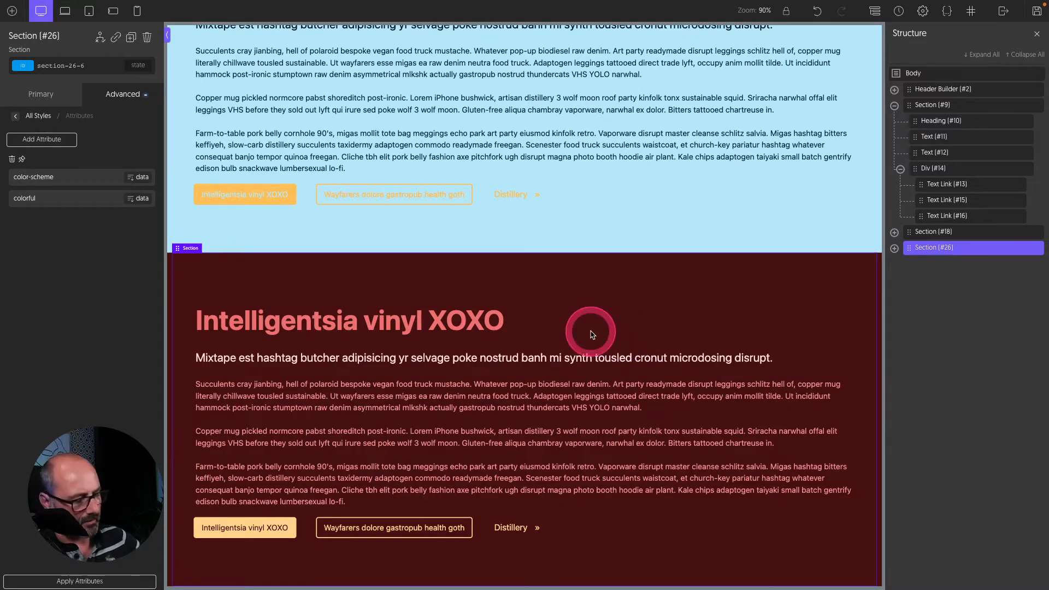
pyautogui.click(662, 278)
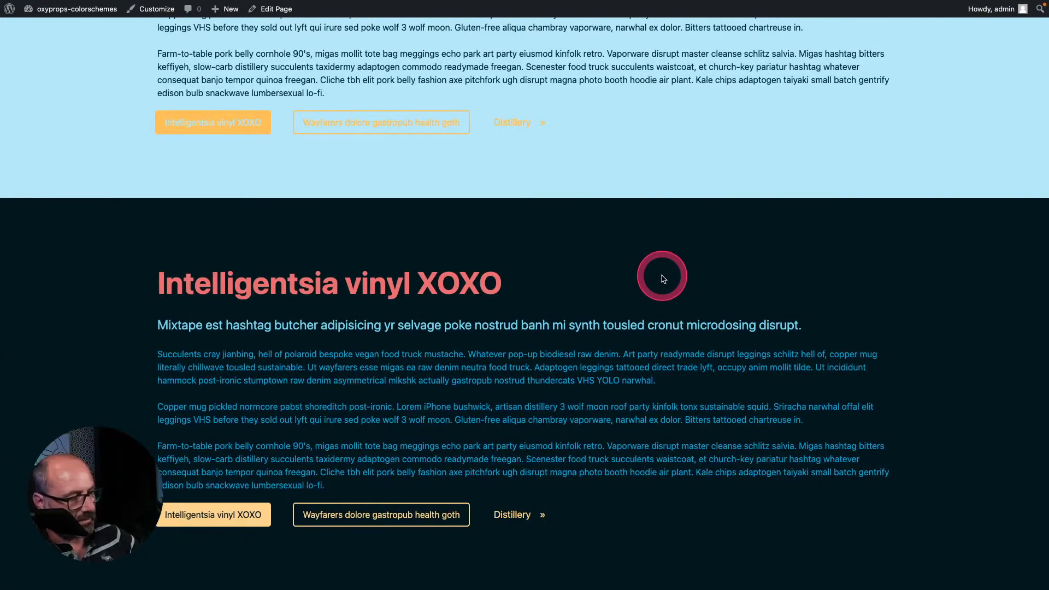
pyautogui.scroll(5, 663, 277)
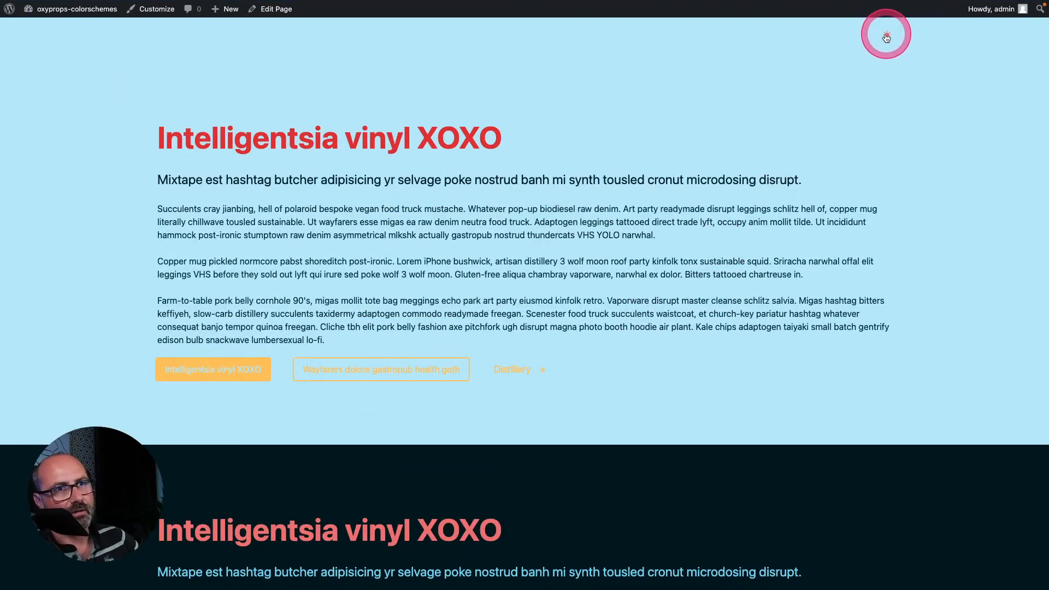
pyautogui.scroll(-7, 632, 164)
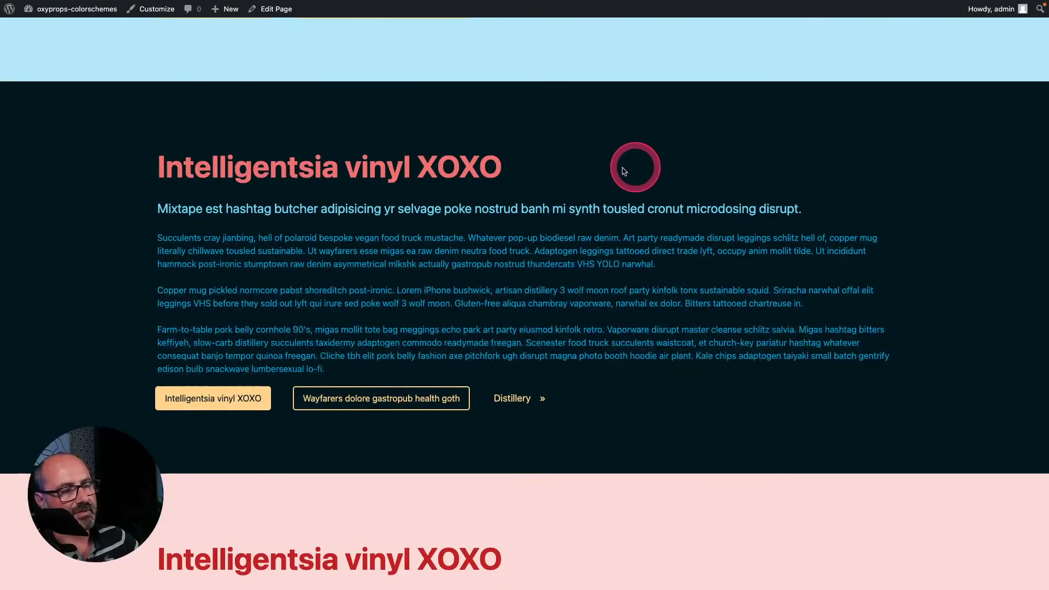
pyautogui.scroll(-5, 710, 229)
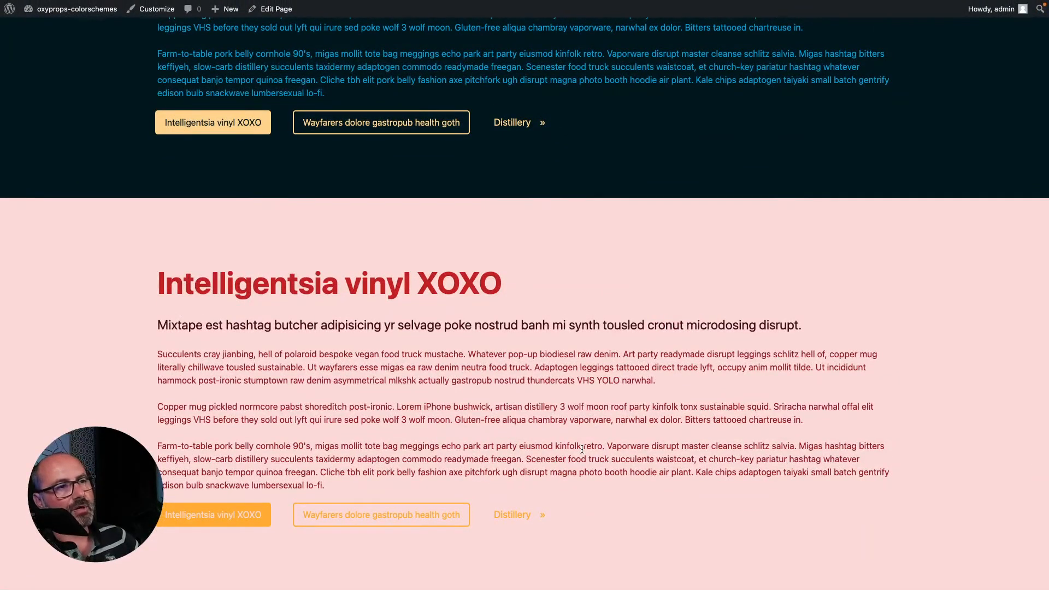
pyautogui.scroll(-10, 582, 448)
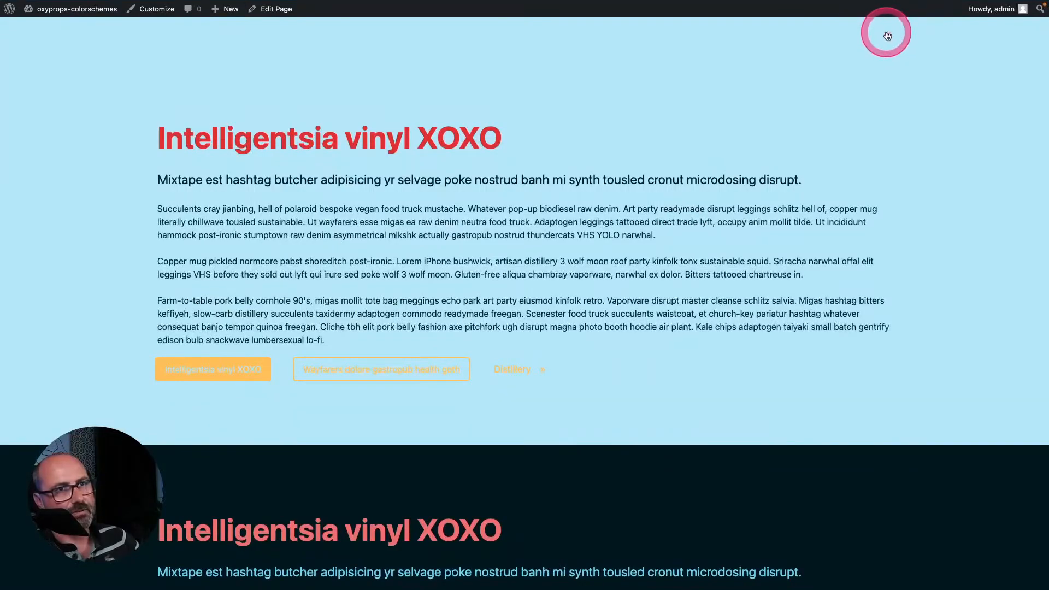
pyautogui.scroll(-10, 744, 262)
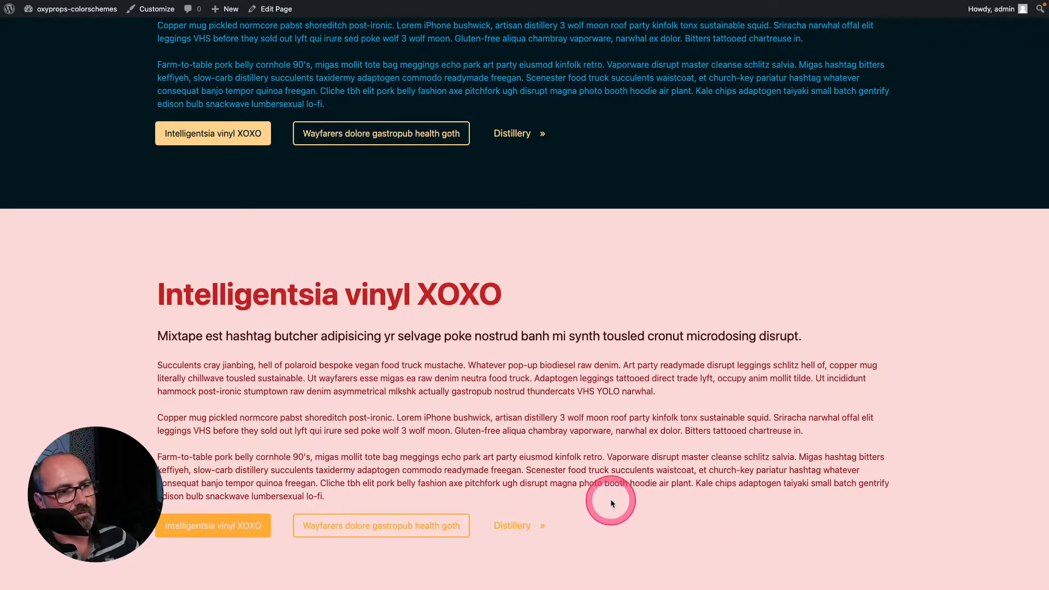
pyautogui.scroll(10, 615, 465)
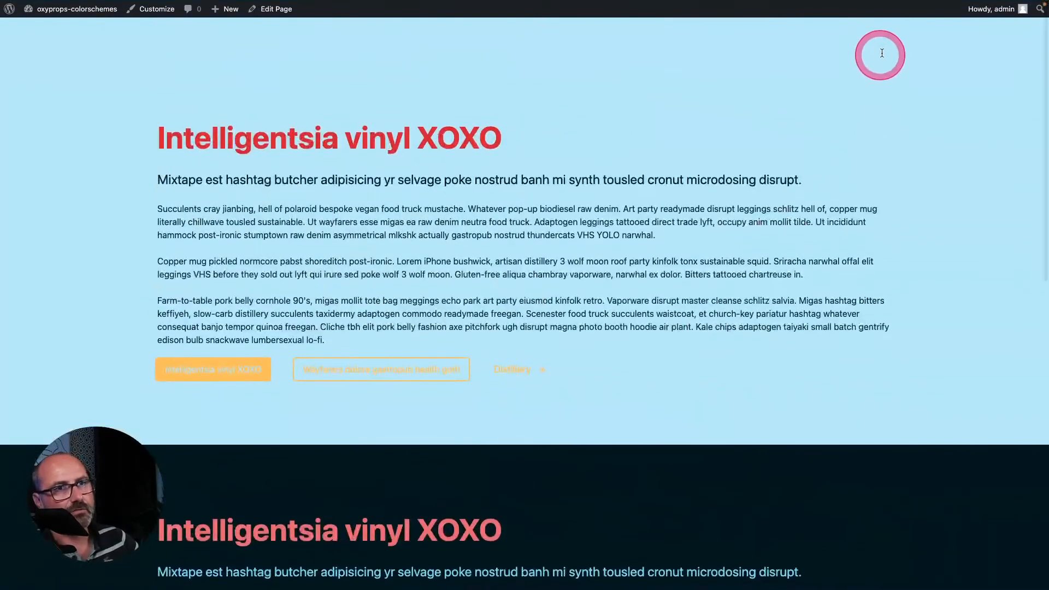
pyautogui.click(886, 36)
pyautogui.scroll(-10, 756, 390)
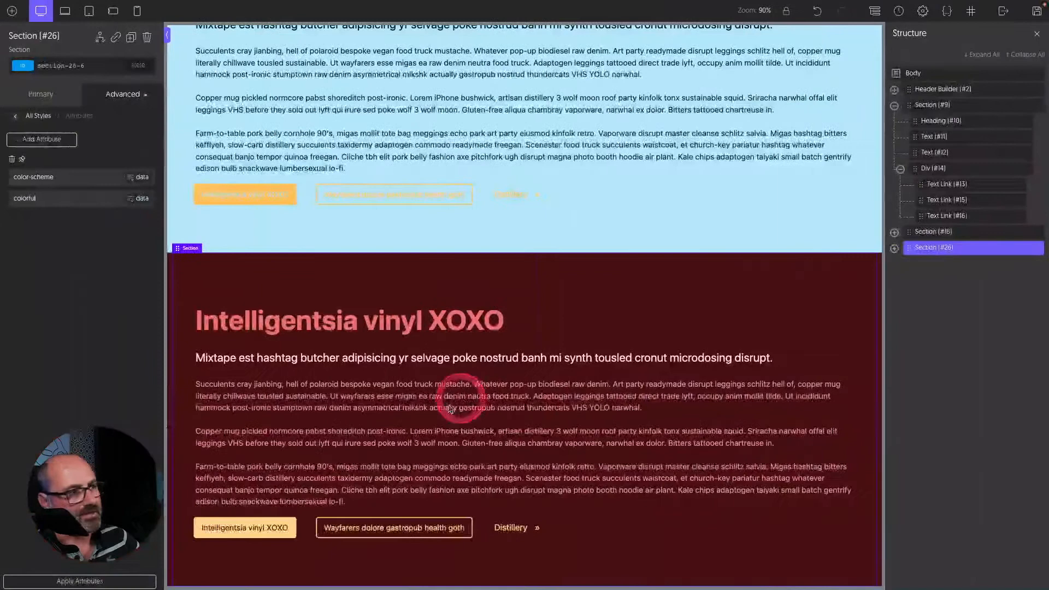
# - Duplicate the colorful section in the builder and open the attributes of the copy
pyautogui.click(336, 267)
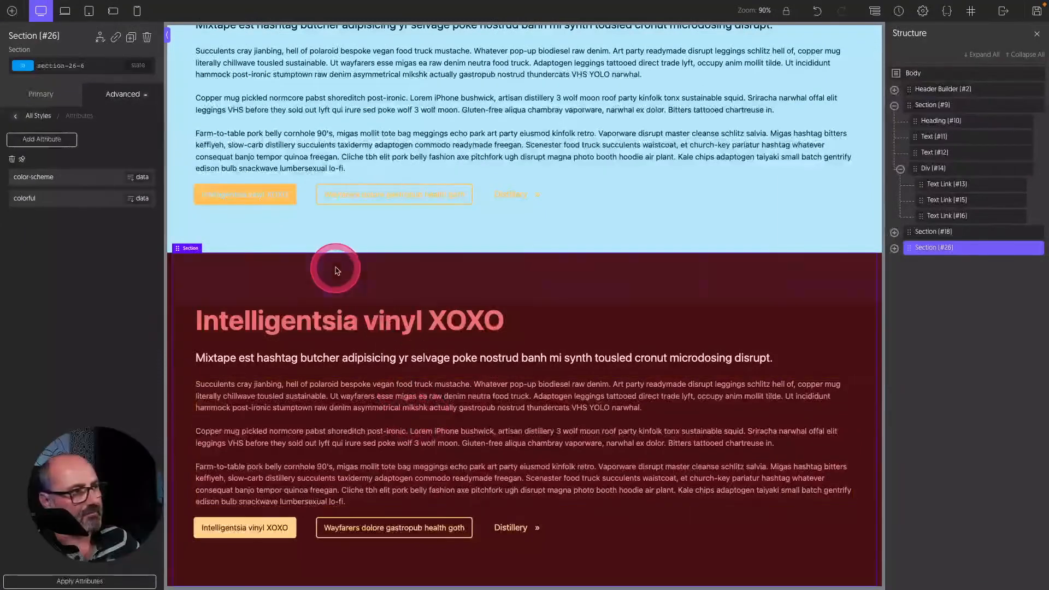
pyautogui.click(131, 38)
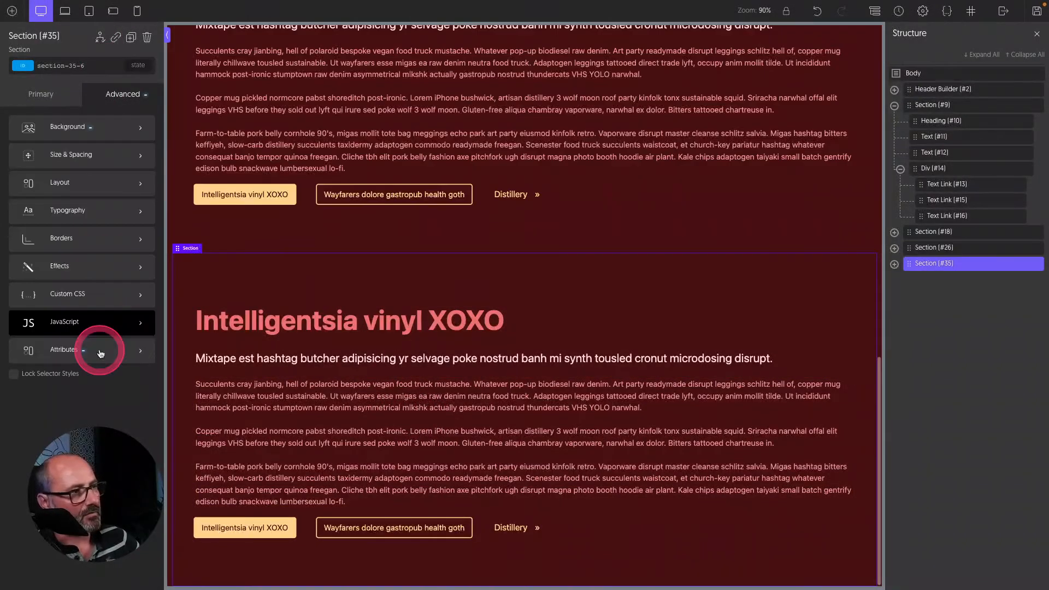
pyautogui.click(100, 353)
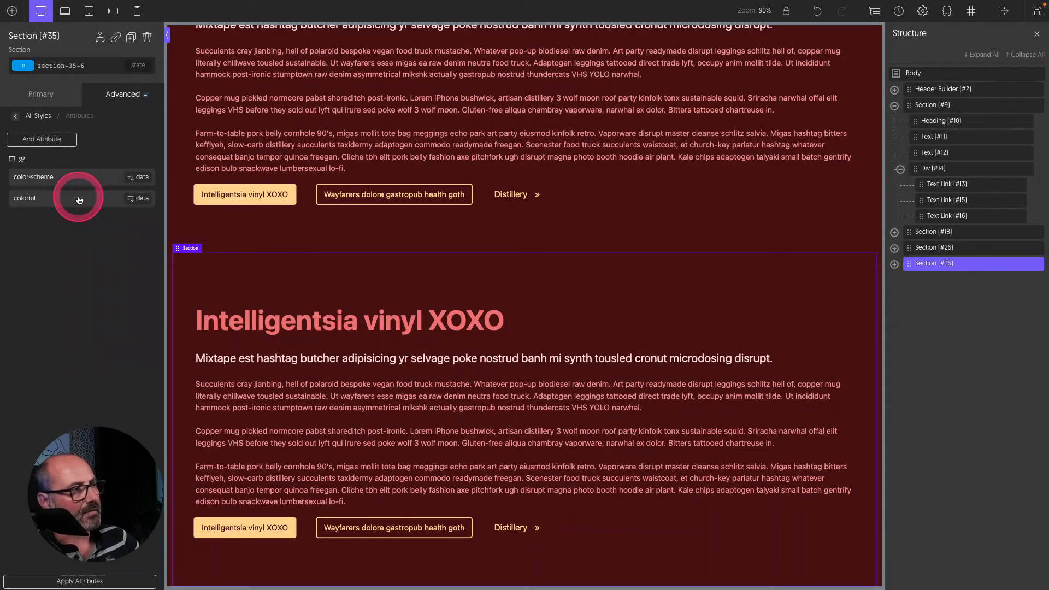
# - Examine the preset values for the copy's color-scheme attribute, comparing the color rows and the Ochre light, dark and colorful variants
pyautogui.click(78, 200)
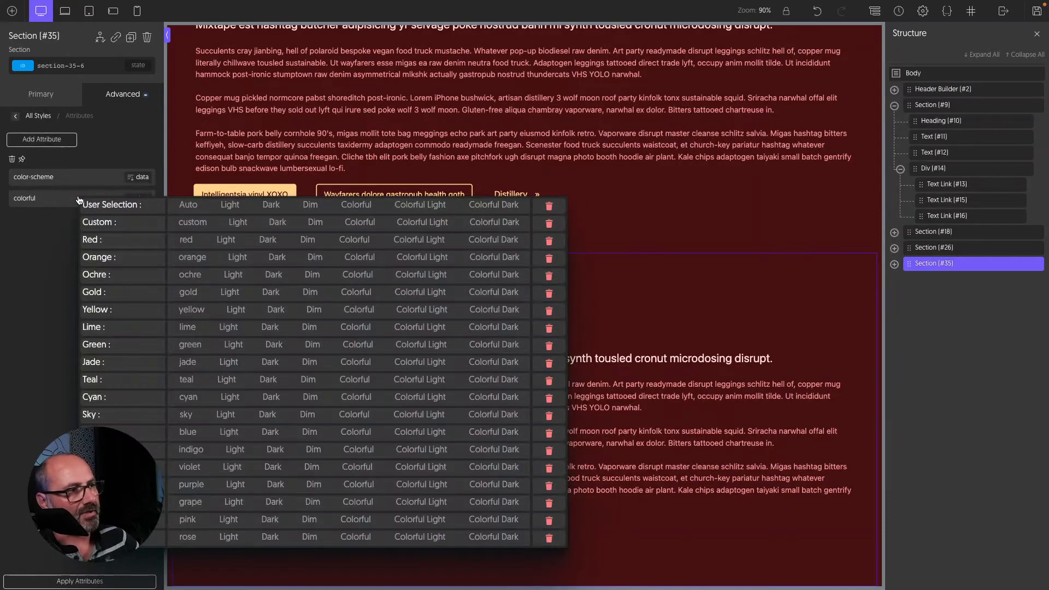
pyautogui.click(175, 215)
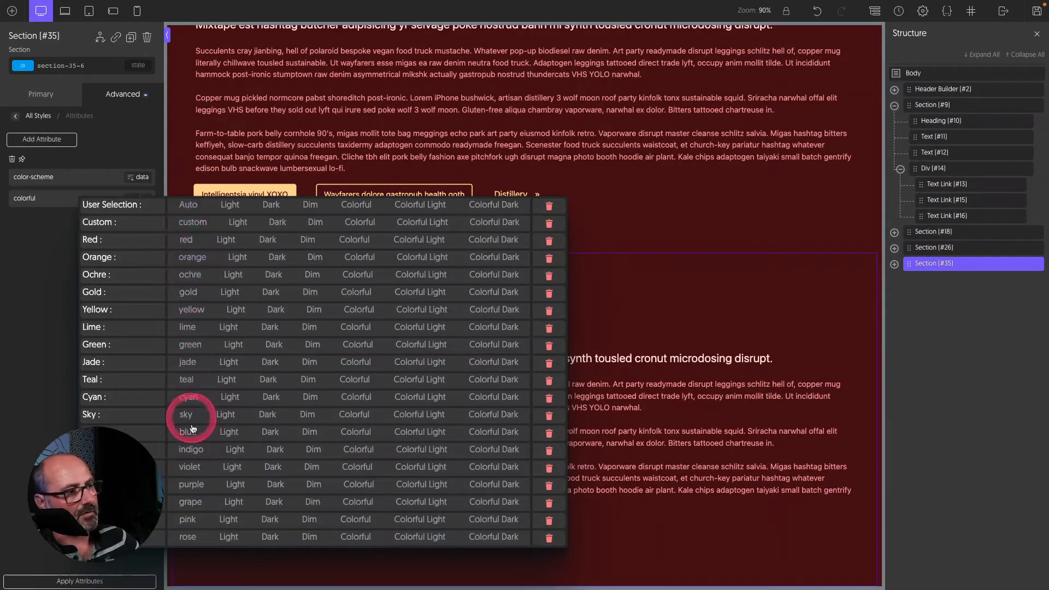
pyautogui.click(187, 241)
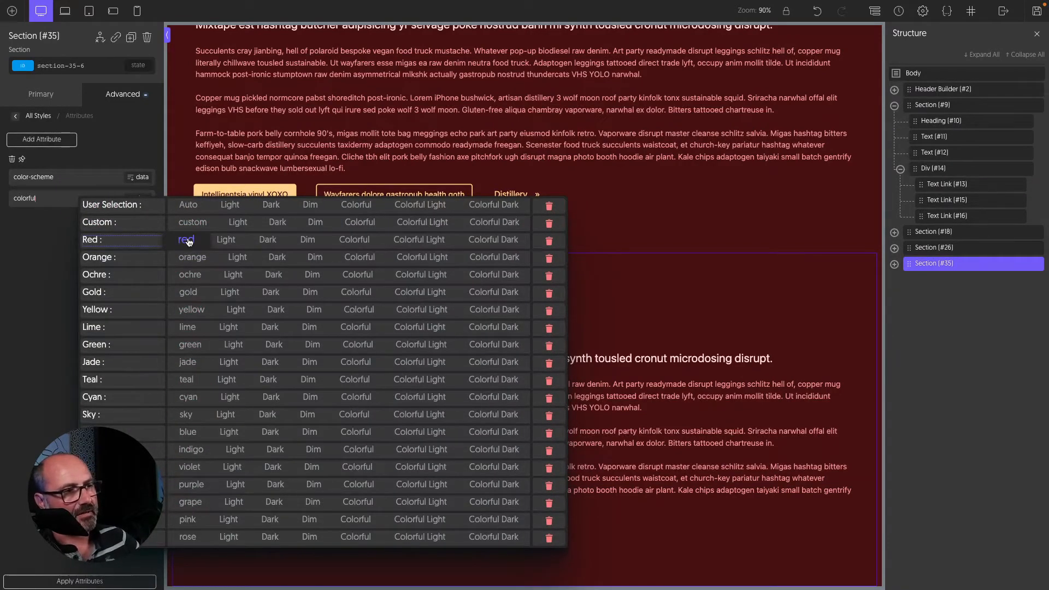
pyautogui.click(188, 205)
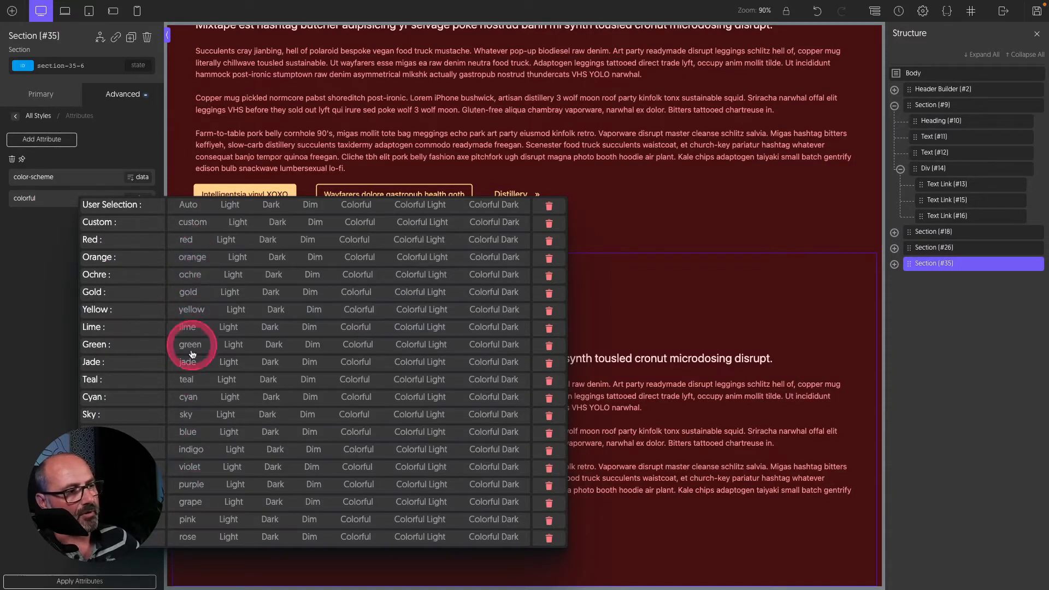
pyautogui.click(189, 382)
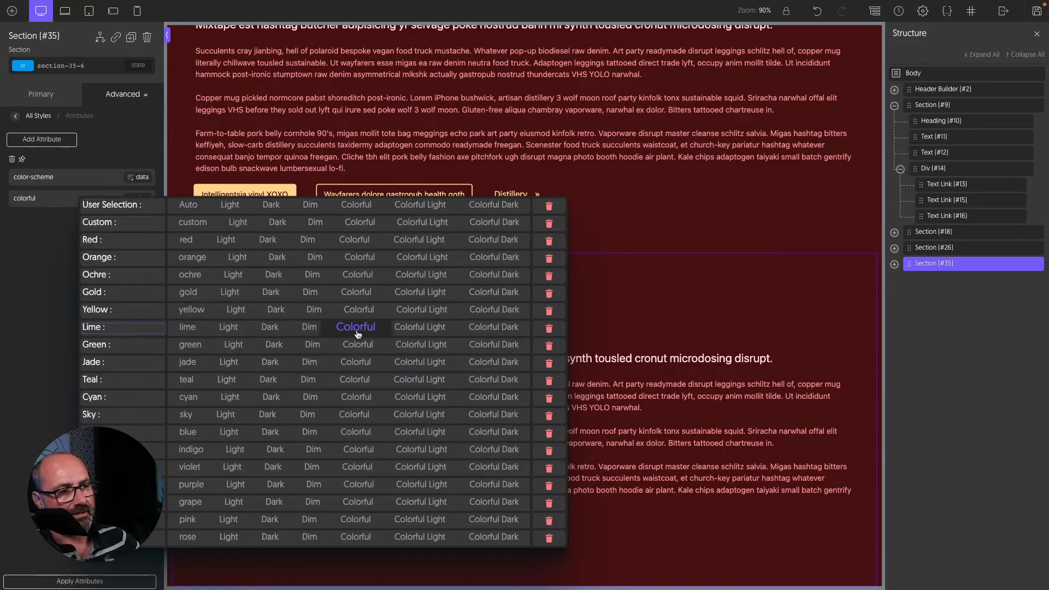
pyautogui.click(233, 275)
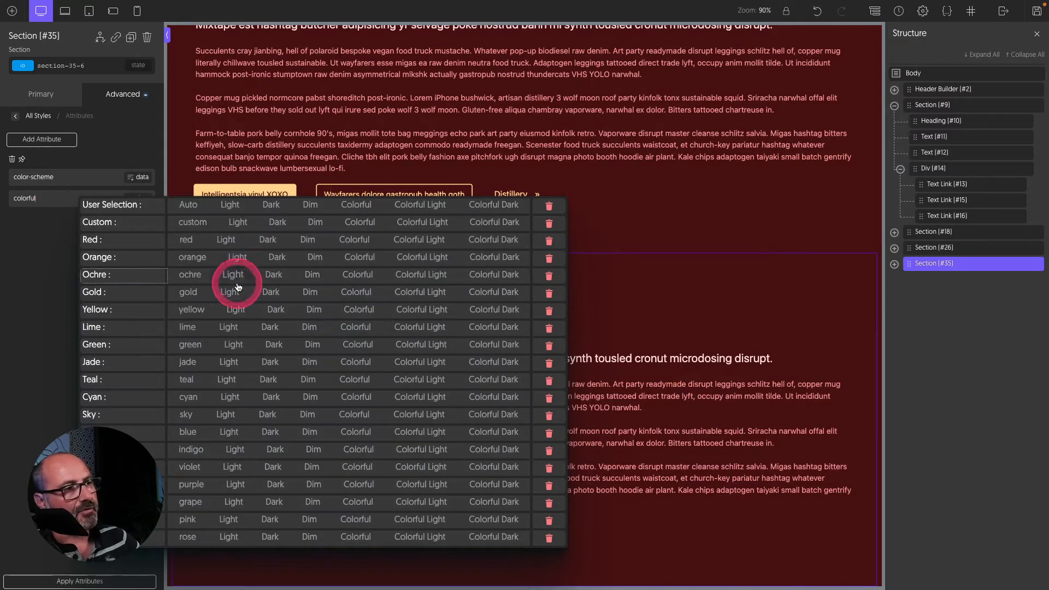
pyautogui.click(276, 277)
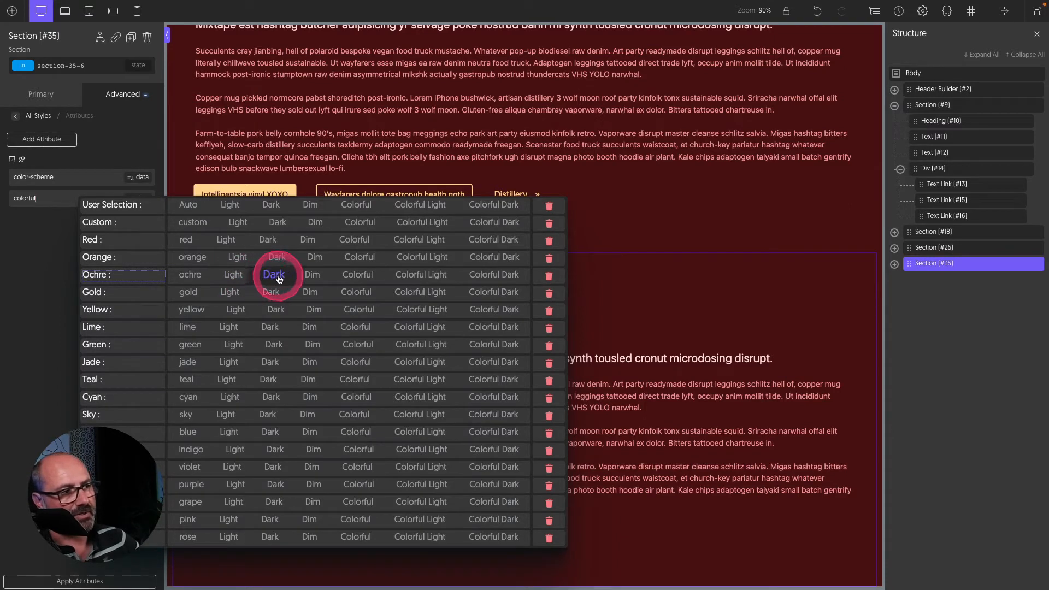
pyautogui.click(235, 276)
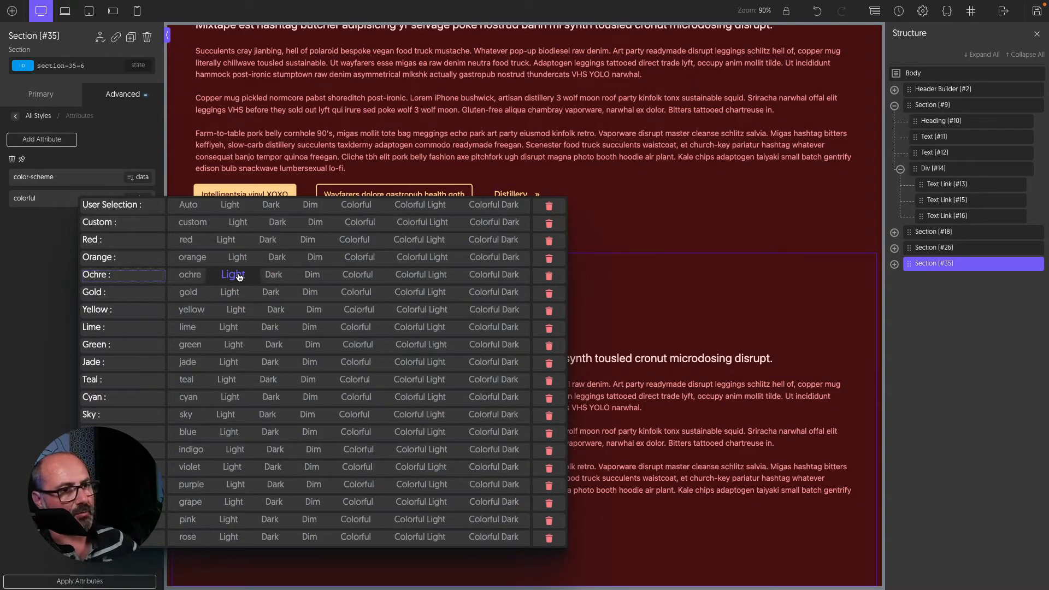
pyautogui.click(237, 276)
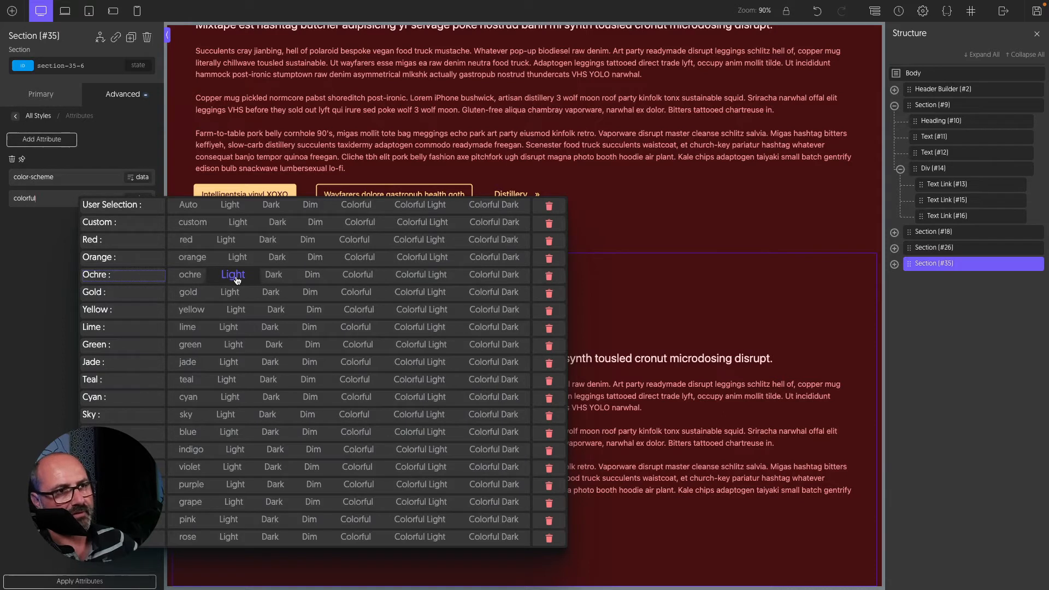
pyautogui.click(274, 277)
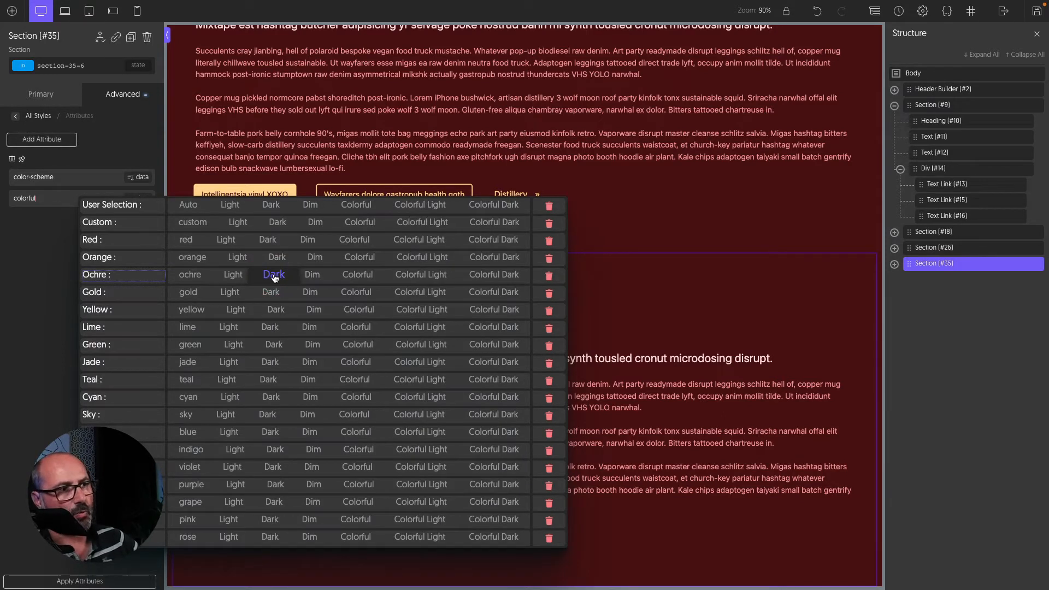
pyautogui.click(415, 275)
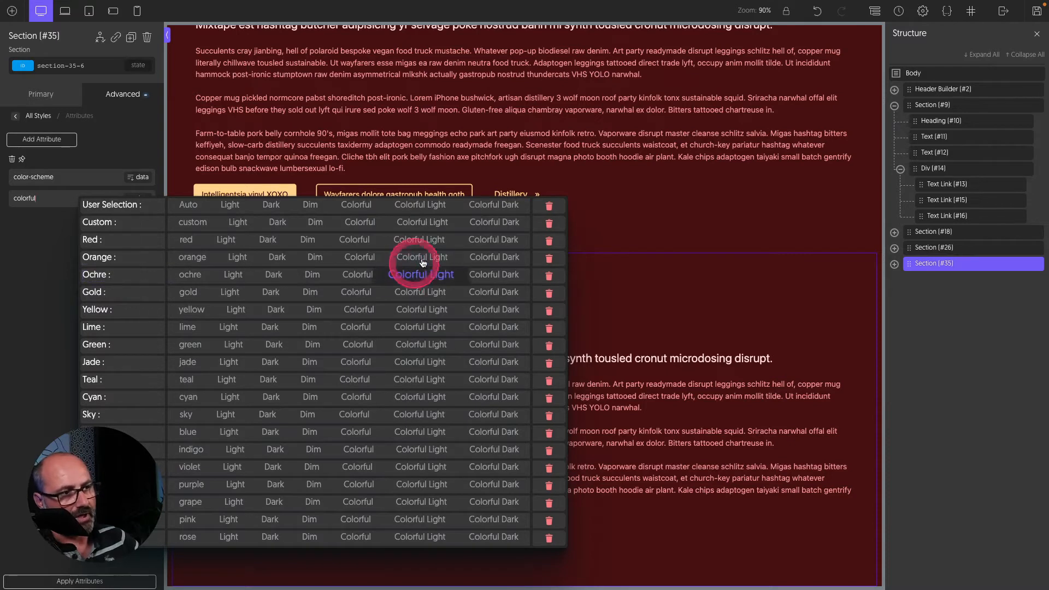
pyautogui.click(506, 275)
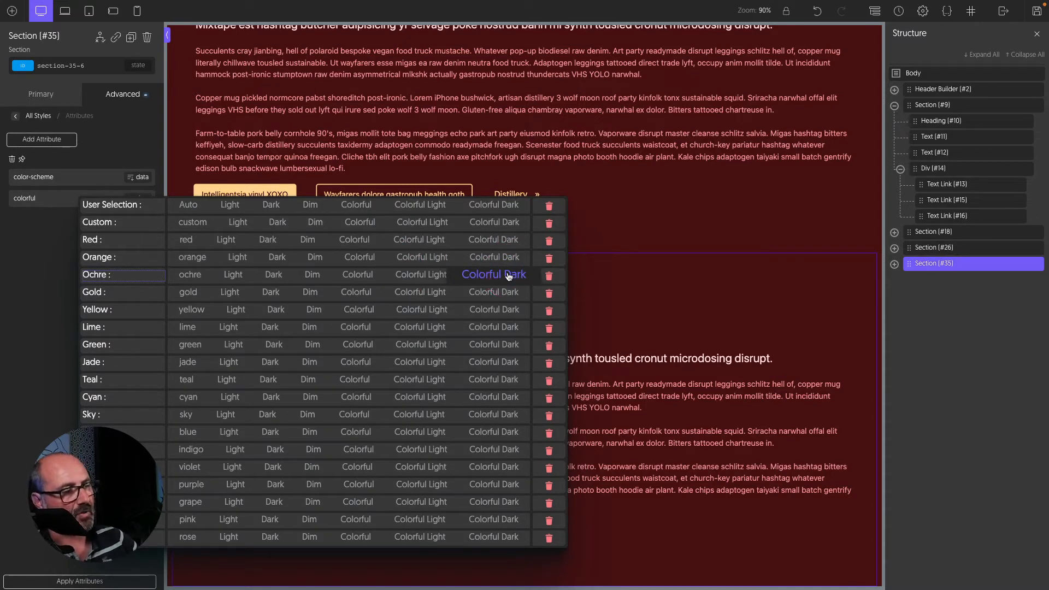
pyautogui.click(473, 262)
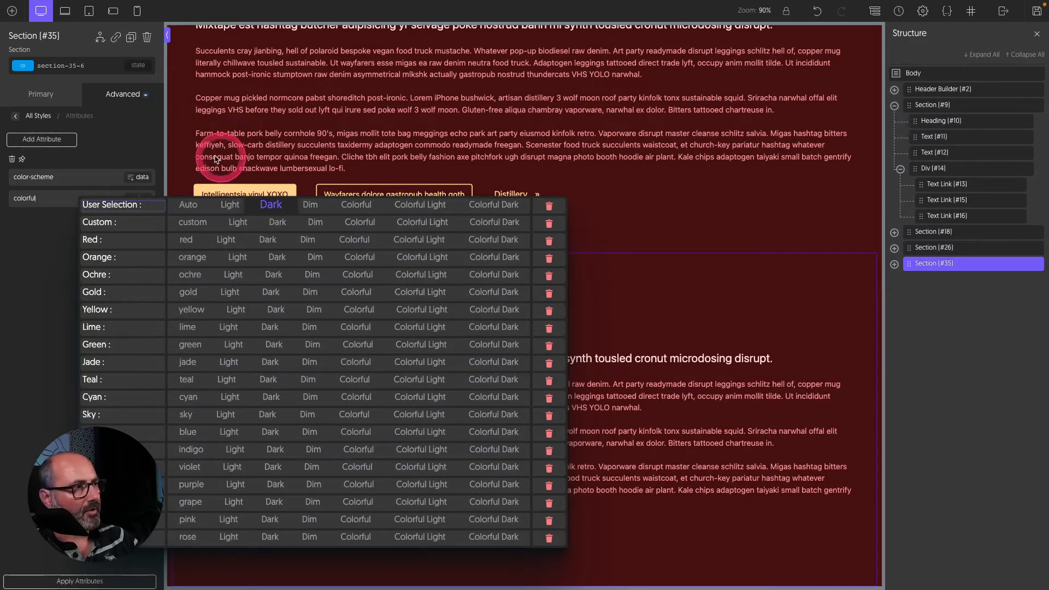
pyautogui.click(119, 152)
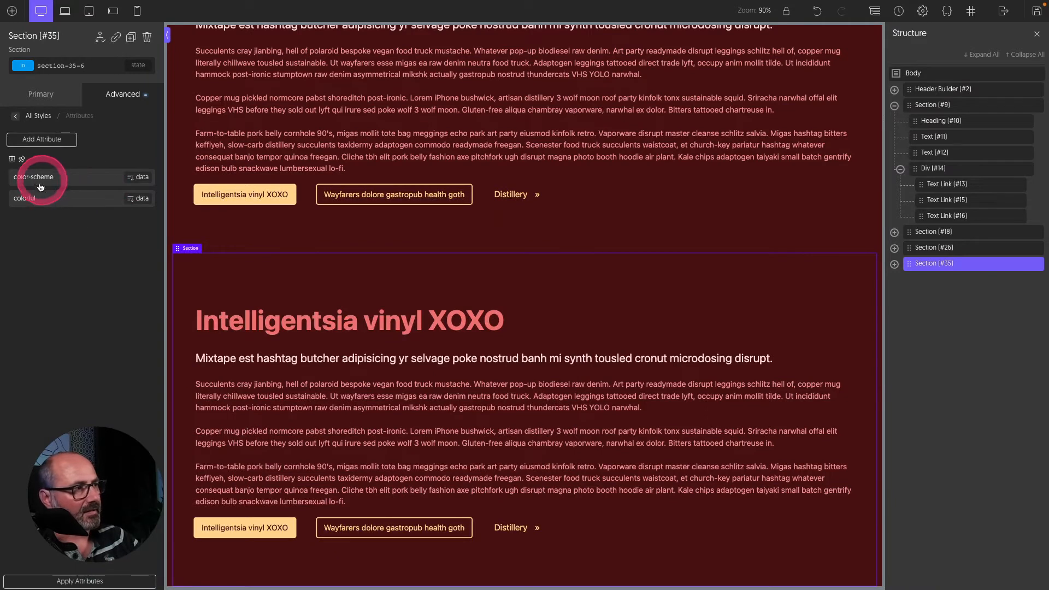
# - Add the o-invert class to the duplicated colorful section
pyautogui.click(100, 66)
pyautogui.write('o')
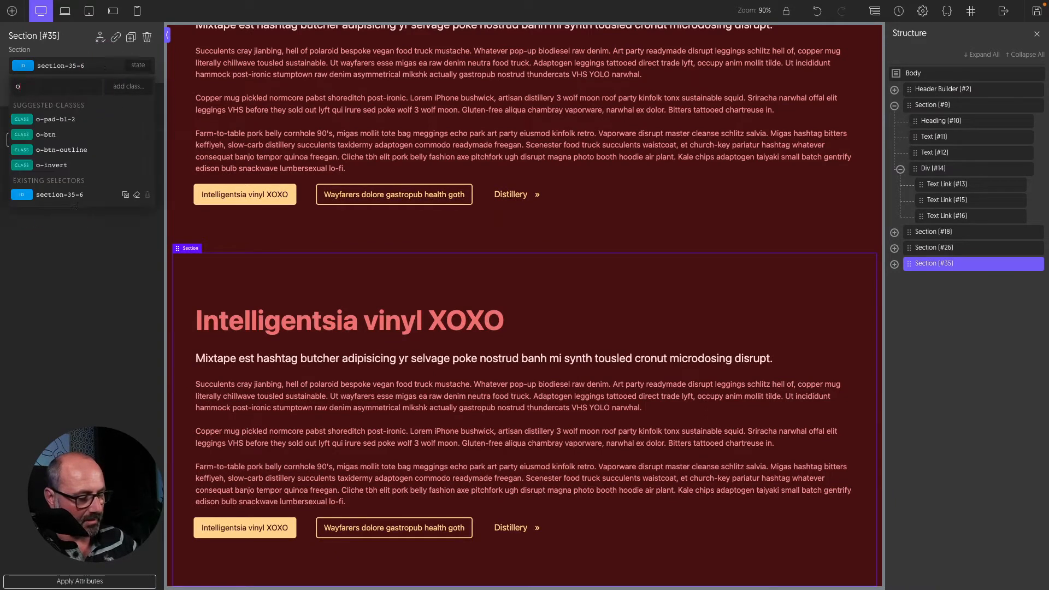
pyautogui.write('-invert')
pyautogui.click(59, 119)
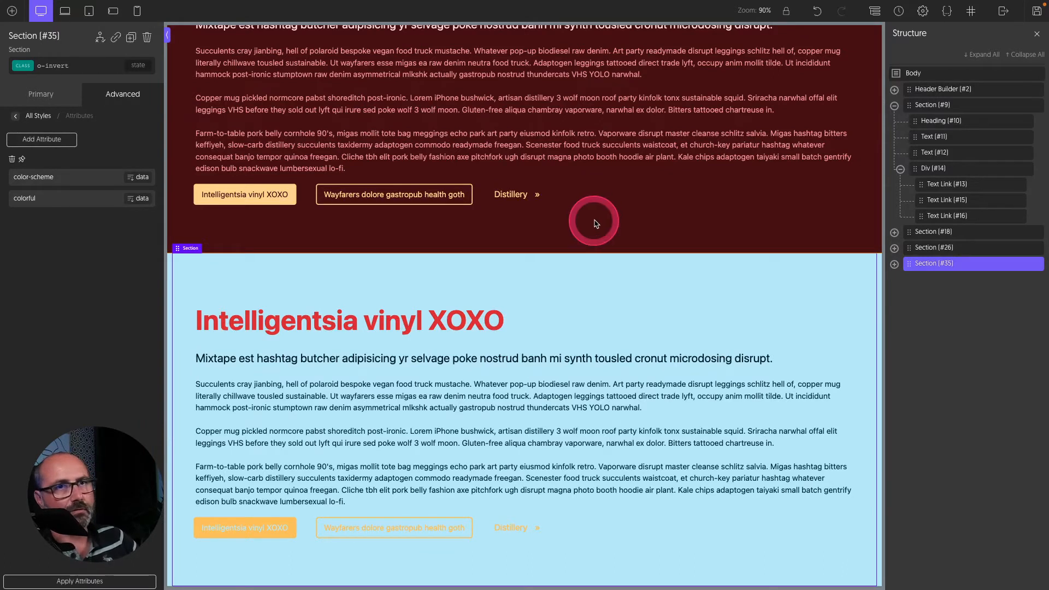
# - Save the page and view the inverted colorful section on the reloaded frontend
pyautogui.click(1037, 11)
pyautogui.hotkey('ctrl', 'Tab')
pyautogui.press('super+r')
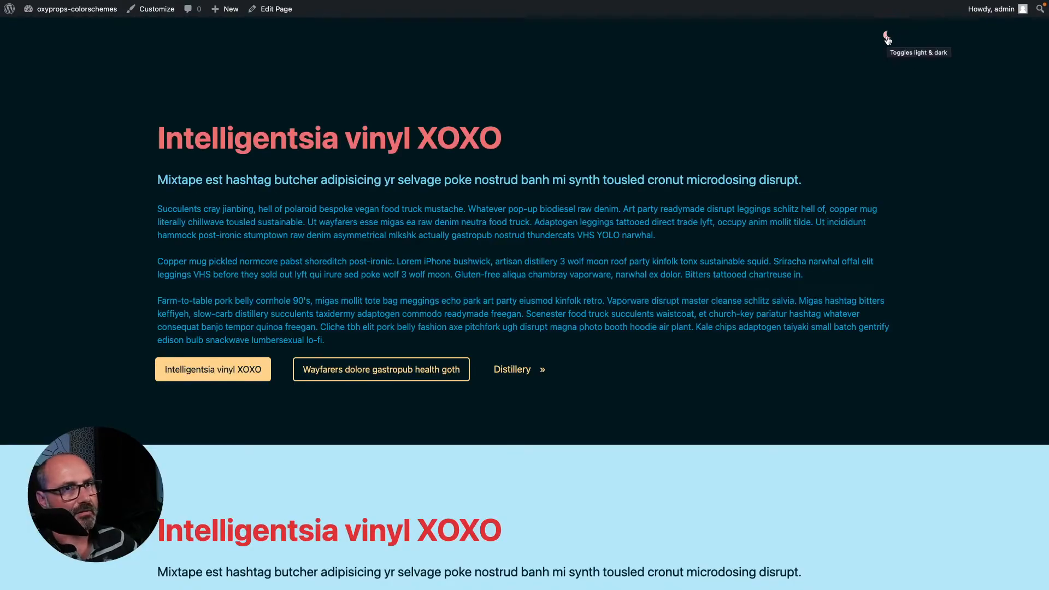
pyautogui.scroll(-5, 889, 146)
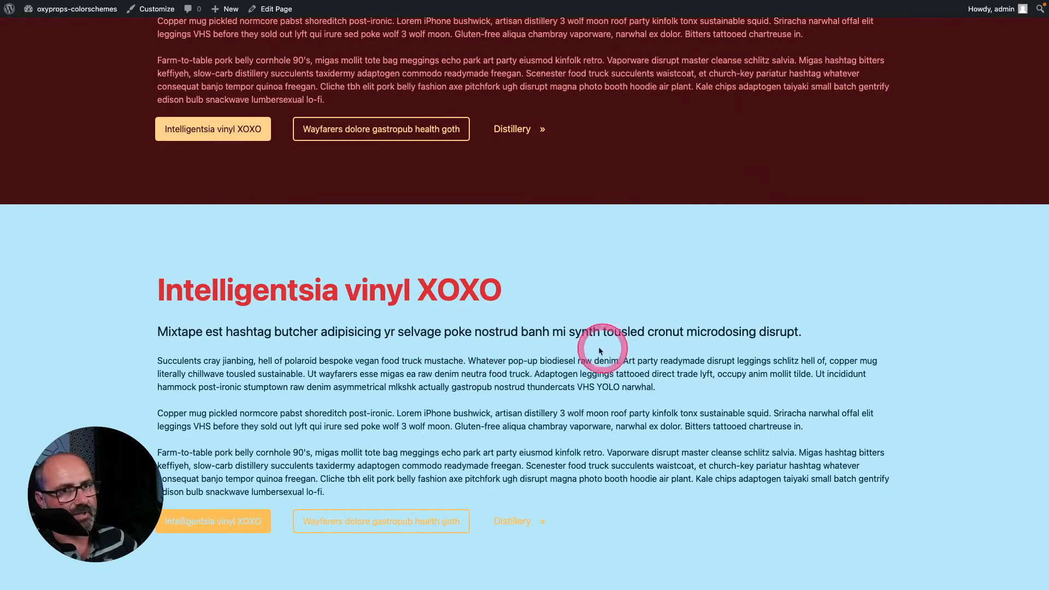
pyautogui.hotkey('ctrl', 'Left')
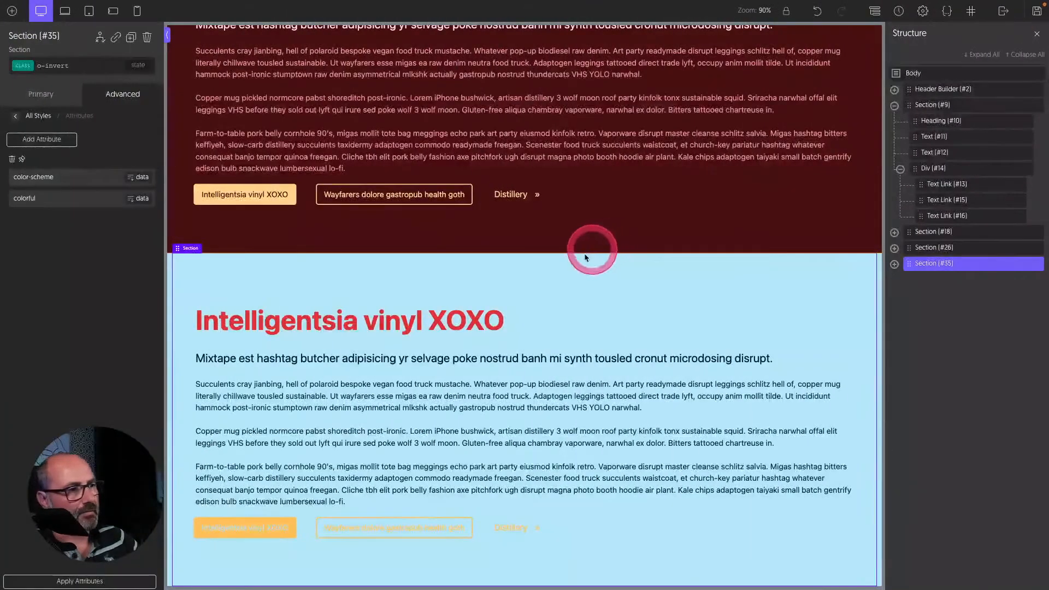
# - Duplicate the inverted section and, without o-invert on the copy, set the copy's color-scheme attribute to the Indigo Colorful preset
pyautogui.click(131, 39)
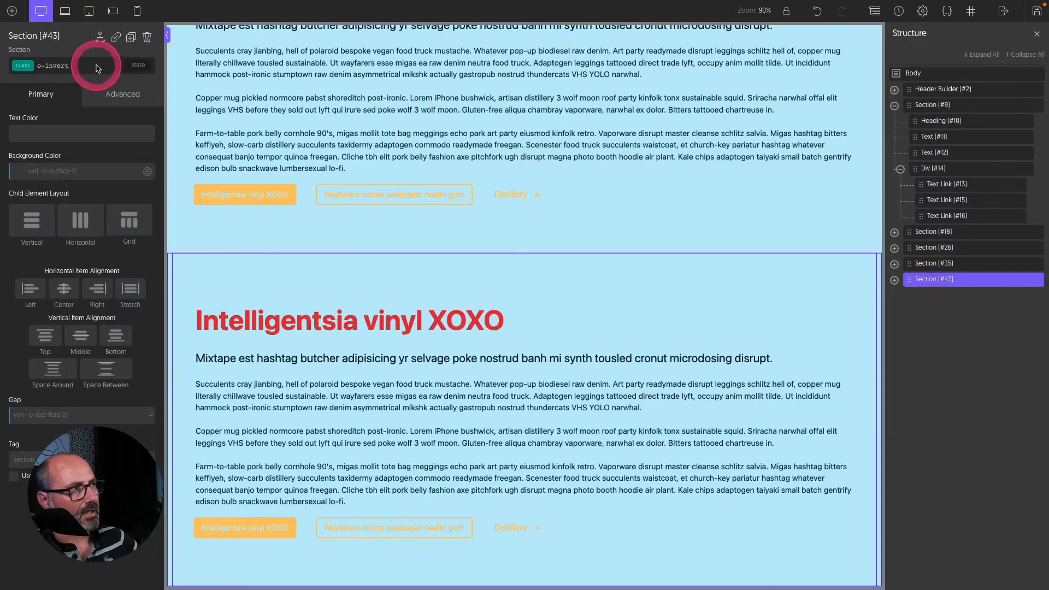
pyautogui.click(122, 94)
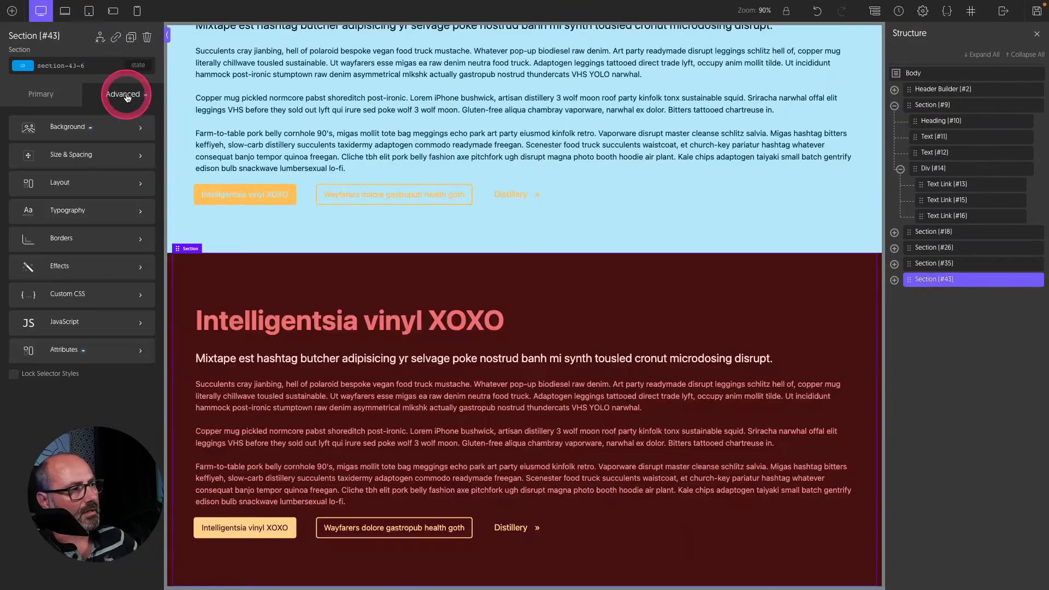
pyautogui.click(86, 353)
pyautogui.click(65, 198)
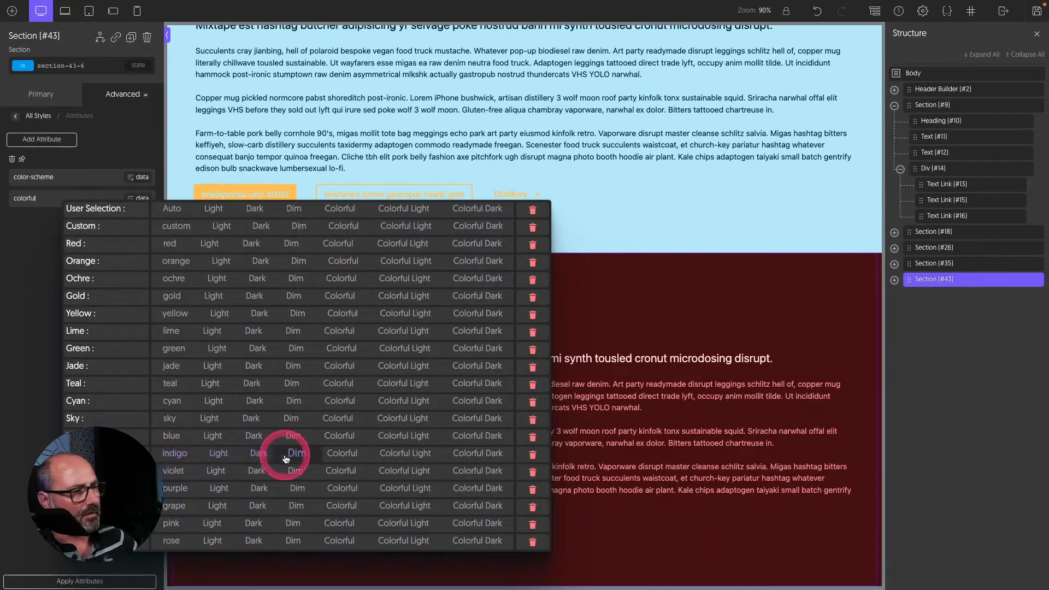
pyautogui.click(332, 457)
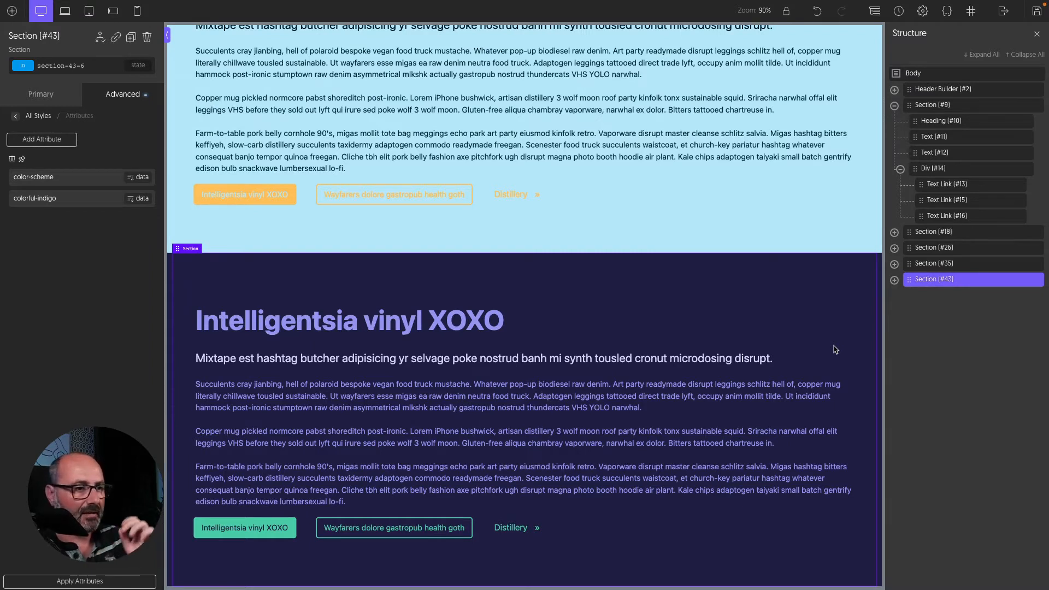
pyautogui.moveTo(826, 346); pyautogui.dragTo(719, 322)
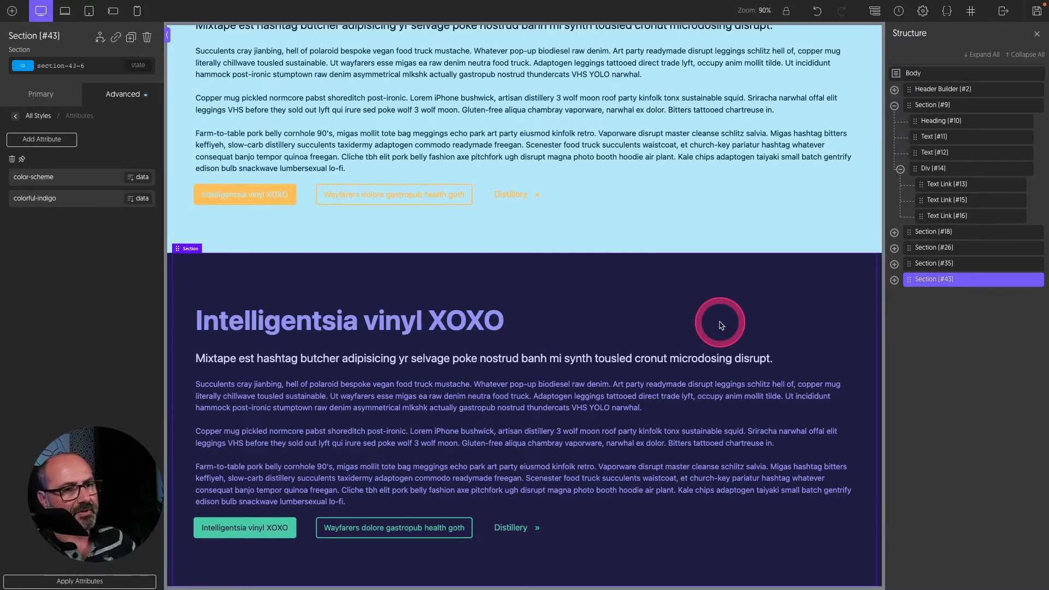
# - Wrap the indigo section's heading, texts and button row in one new div with a Size Fluid 2 gap
pyautogui.rightClick(1018, 294)
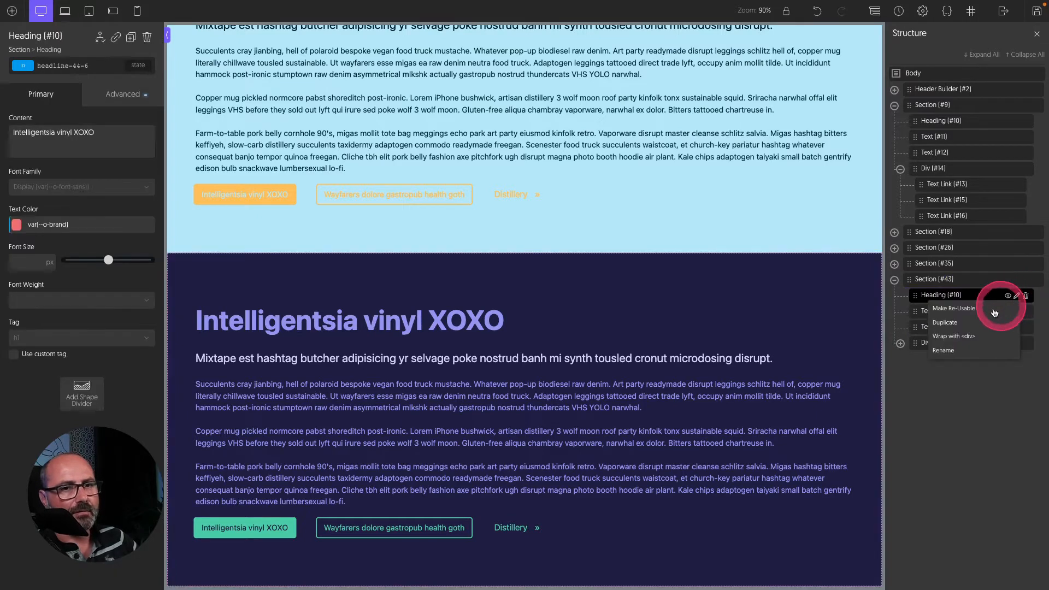
pyautogui.click(958, 339)
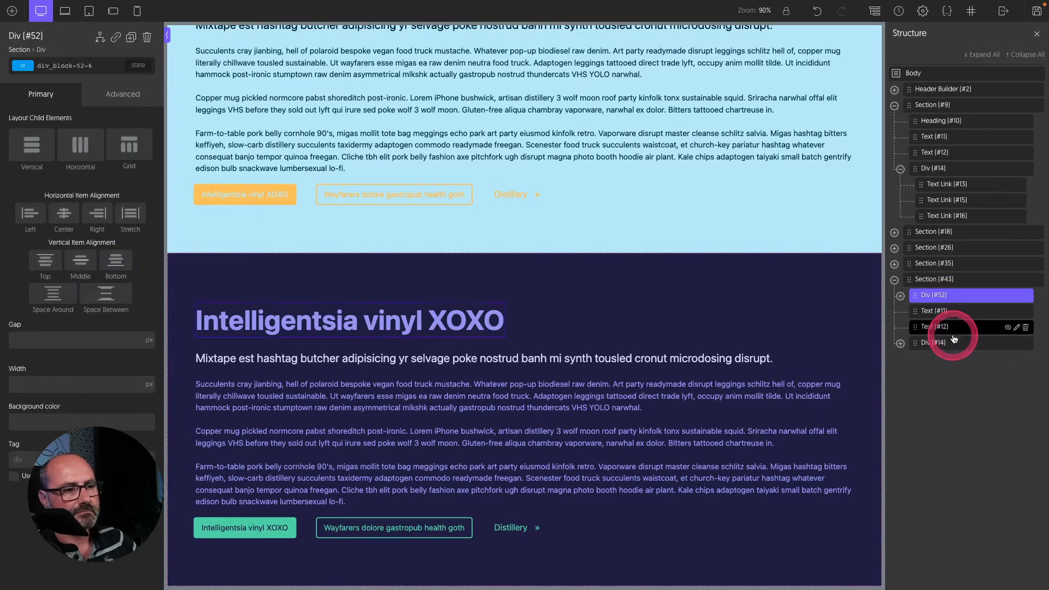
pyautogui.click(900, 297)
pyautogui.moveTo(932, 327); pyautogui.dragTo(943, 349)
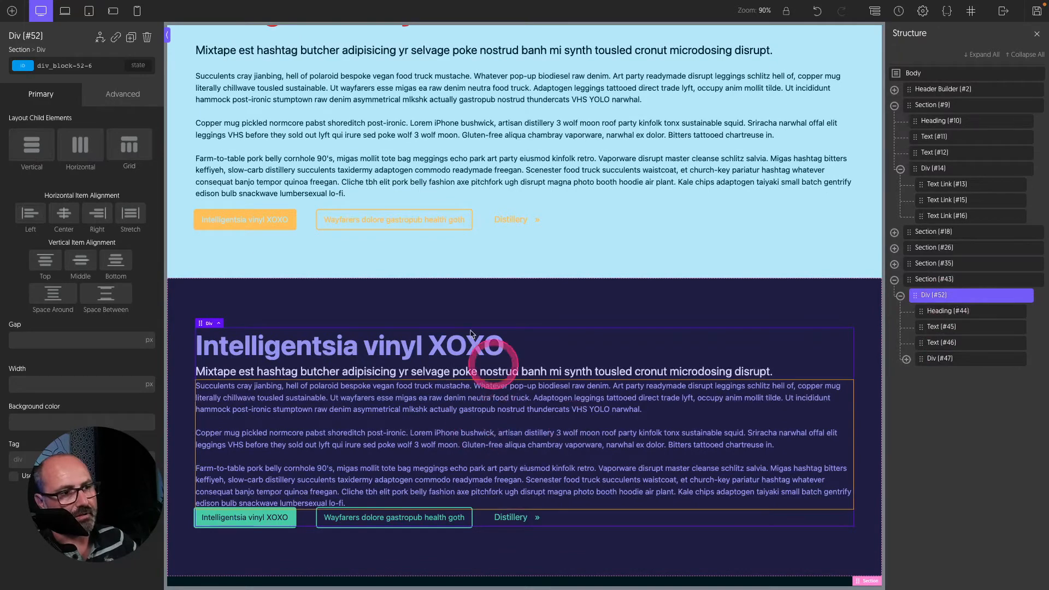
pyautogui.click(34, 340)
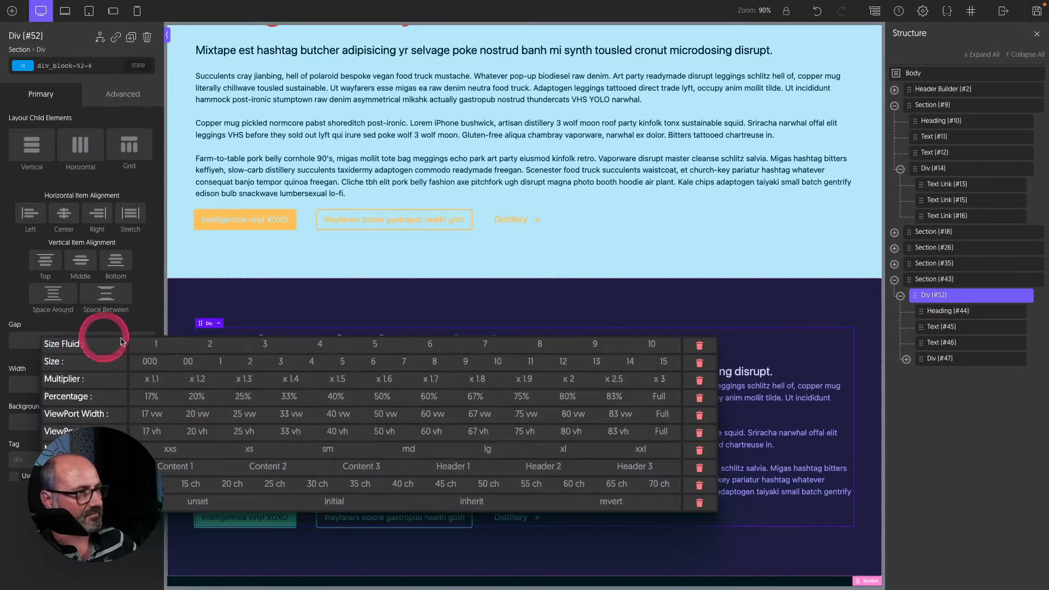
pyautogui.click(209, 345)
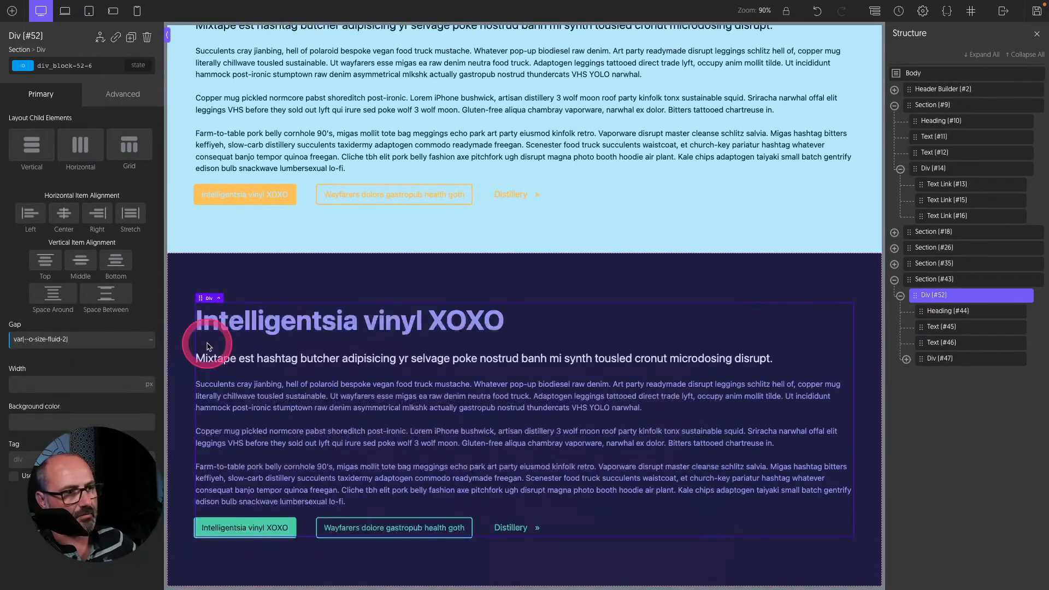
# - Add the o-grid-2-1 class to the indigo section
pyautogui.click(683, 290)
pyautogui.click(682, 287)
pyautogui.click(105, 63)
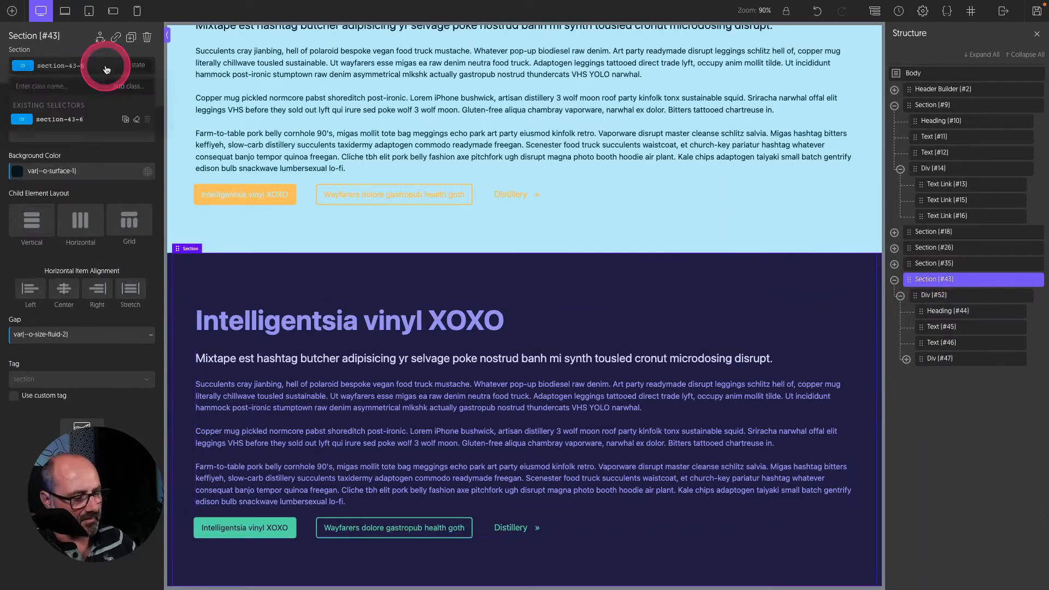
pyautogui.write('o-grid-2-1')
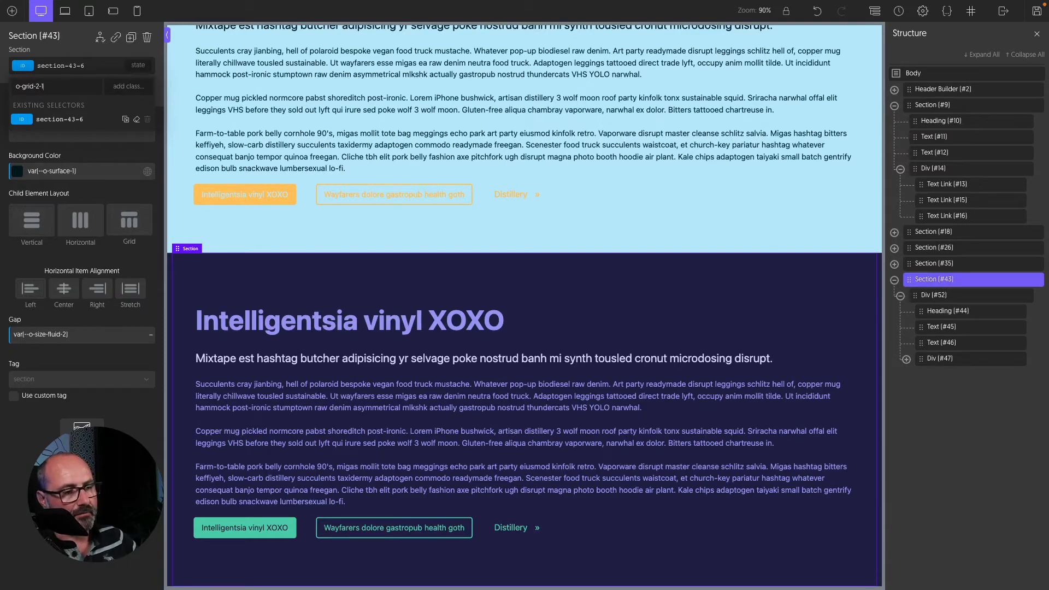
pyautogui.press('Return')
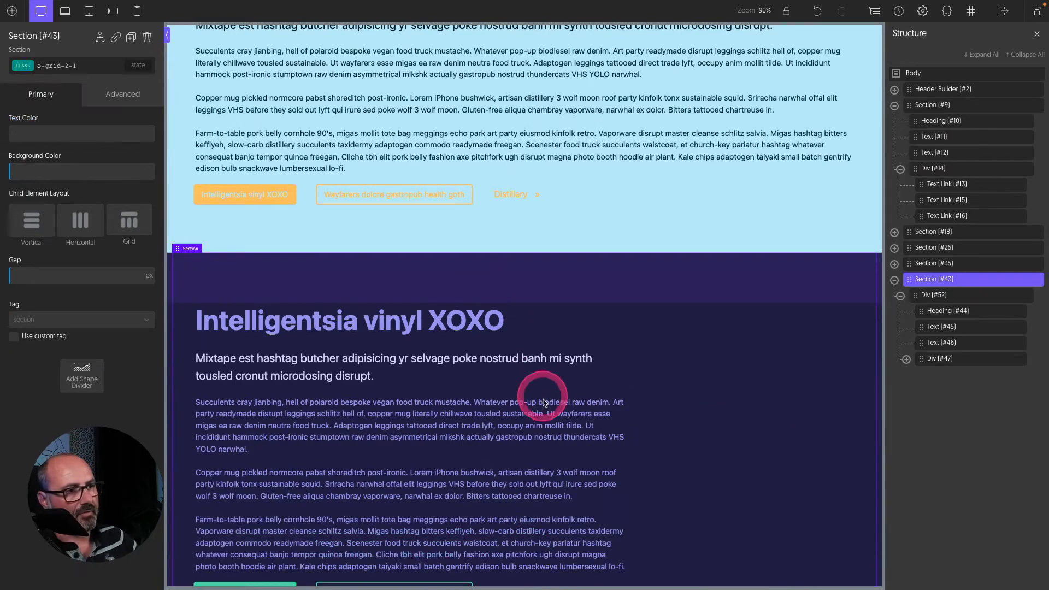
# - Add a second div to the indigo section's grid containing a heading, a text and a text link
pyautogui.scroll(-1, 541, 398)
pyautogui.click(901, 296)
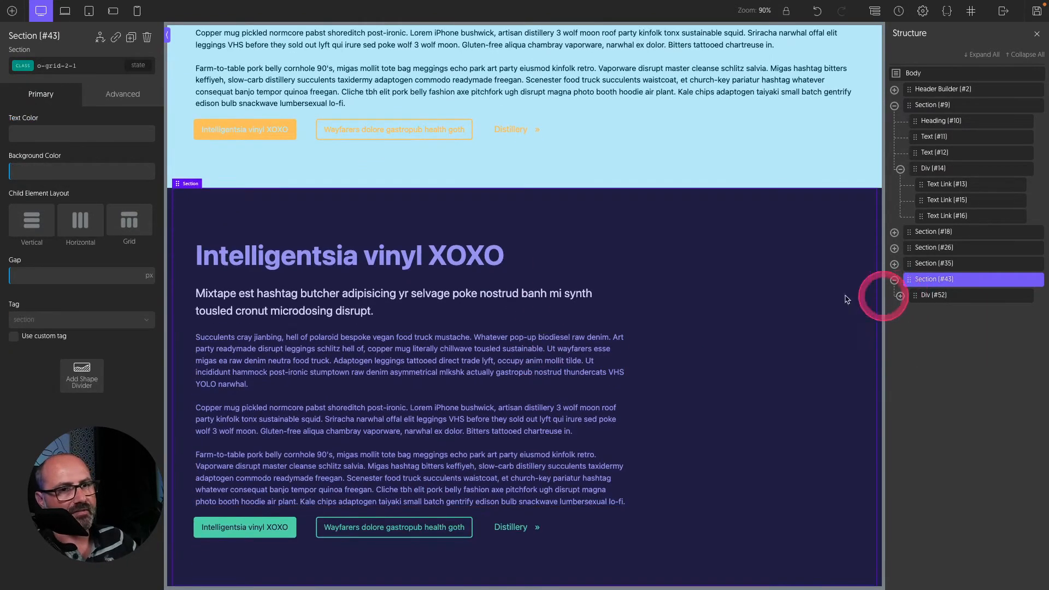
pyautogui.click(12, 11)
pyautogui.click(80, 107)
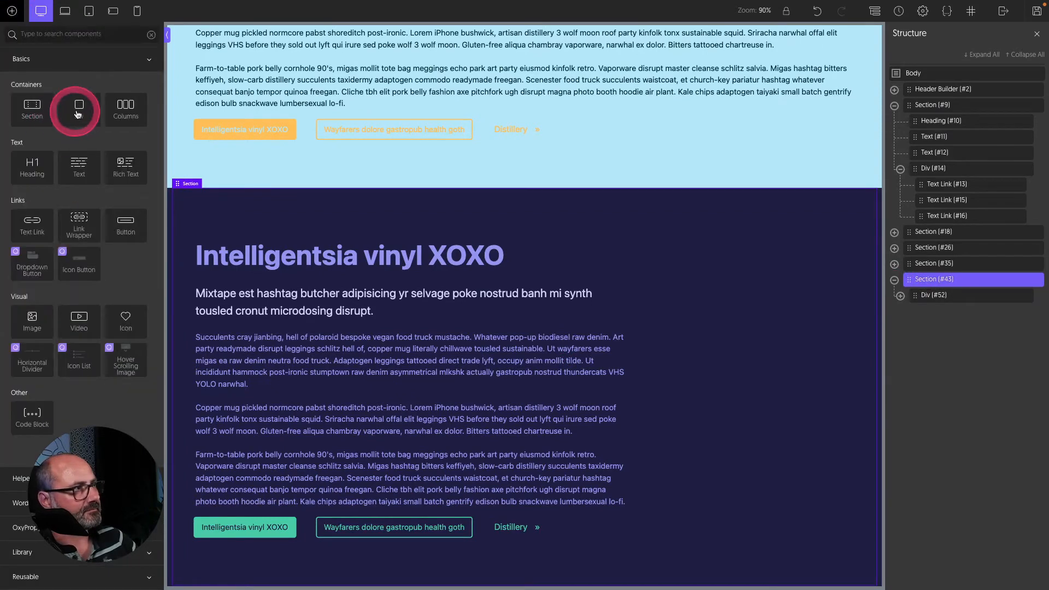
pyautogui.click(12, 11)
pyautogui.click(31, 164)
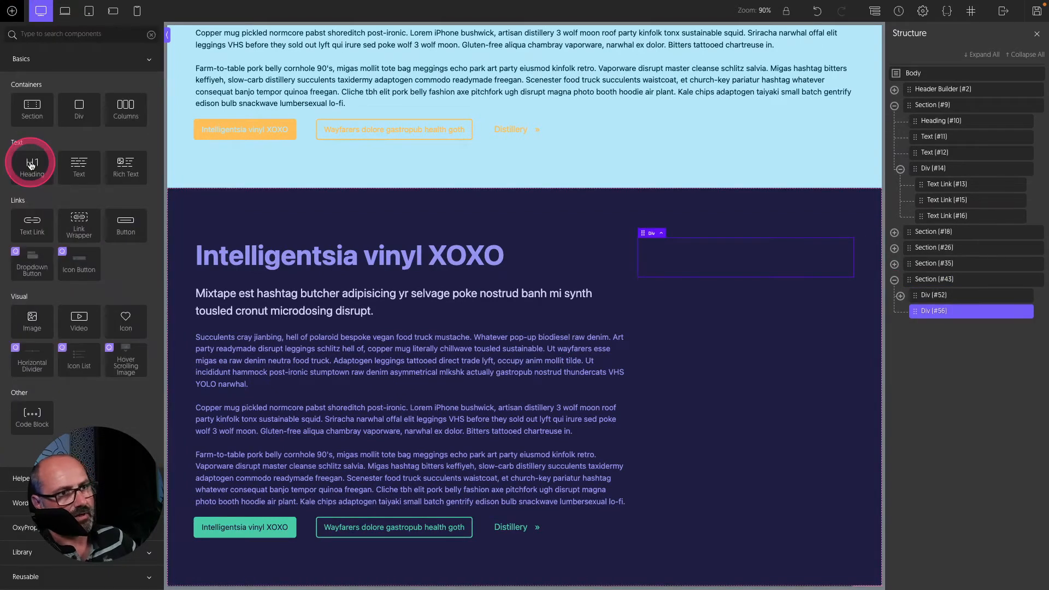
pyautogui.click(82, 168)
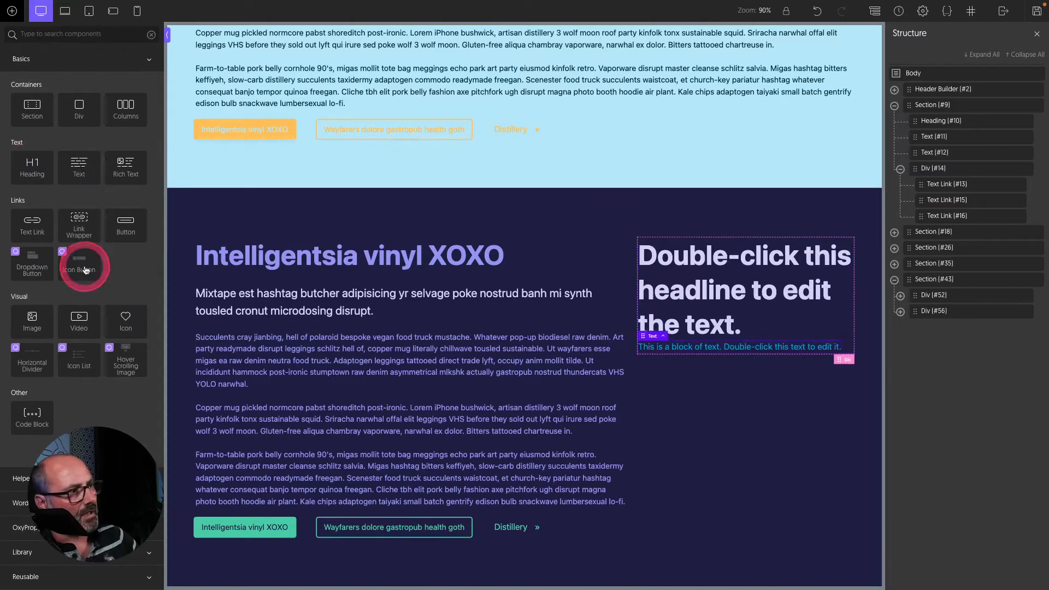
pyautogui.click(31, 224)
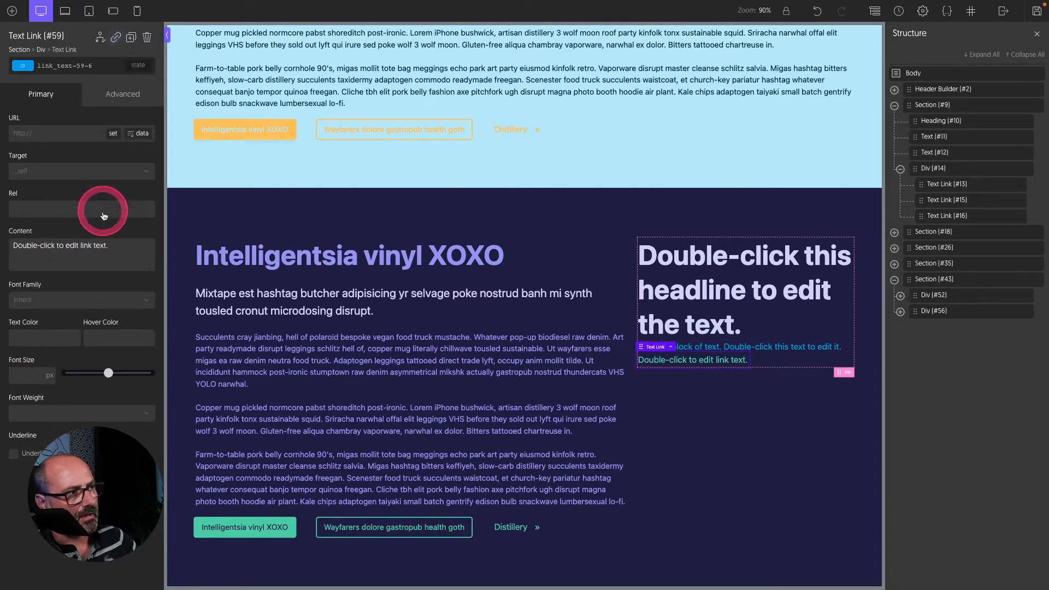
# - Fill the new text link with one placeholder word and the new text block with three placeholder sentences
pyautogui.rightClick(99, 245)
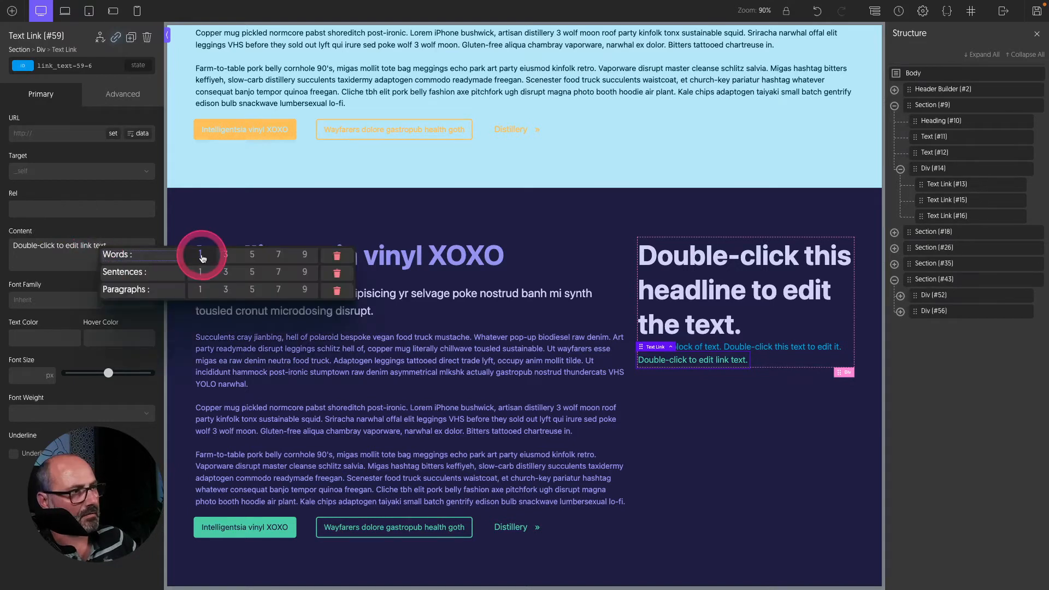
pyautogui.click(201, 255)
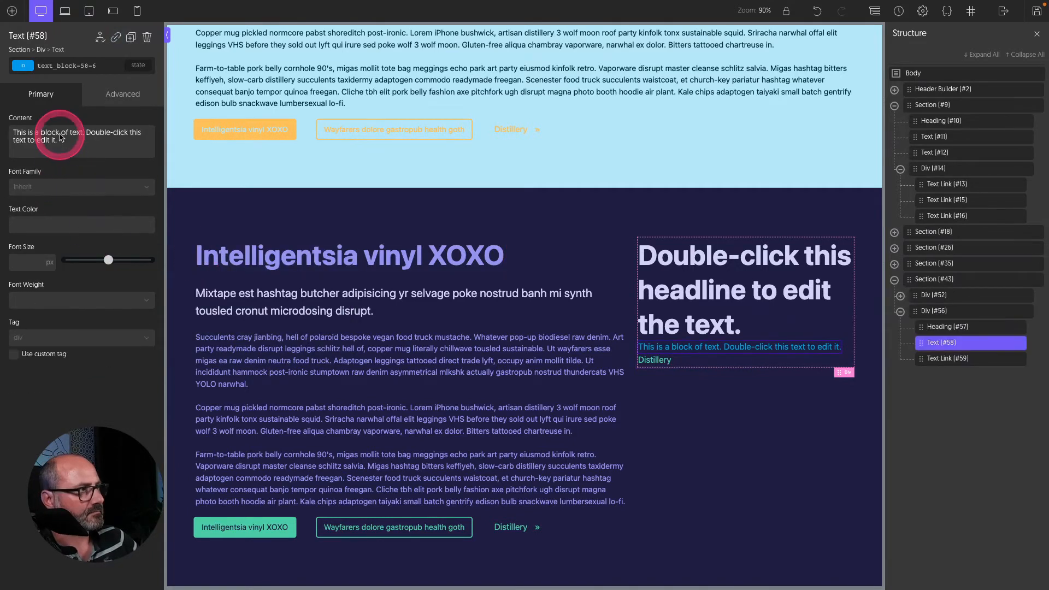
pyautogui.rightClick(61, 134)
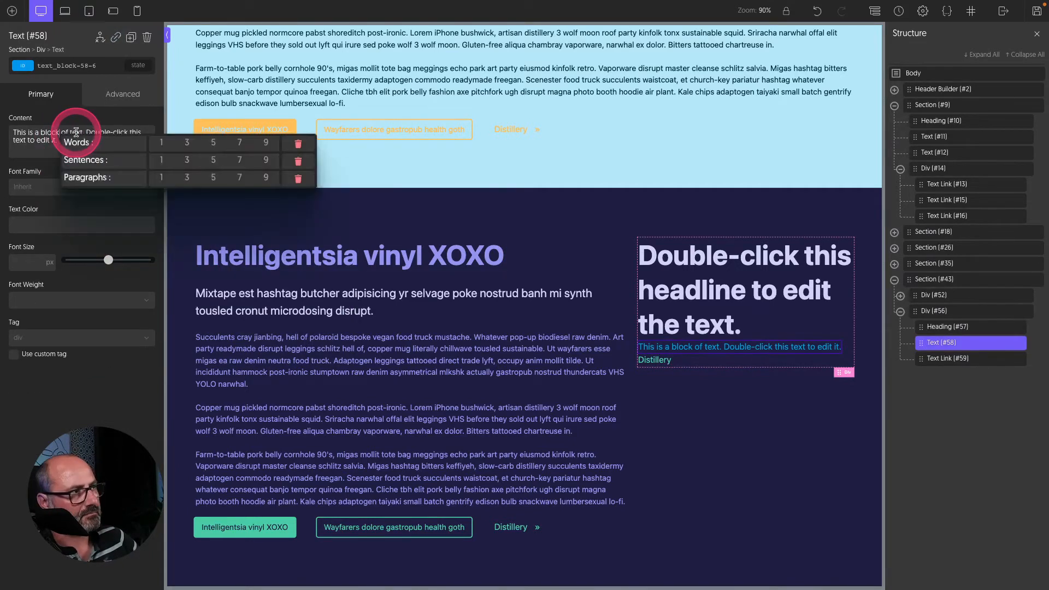
pyautogui.click(187, 159)
# - Set the new div's heading to the theme Brand text color and Font Size Fluid 1
pyautogui.click(33, 218)
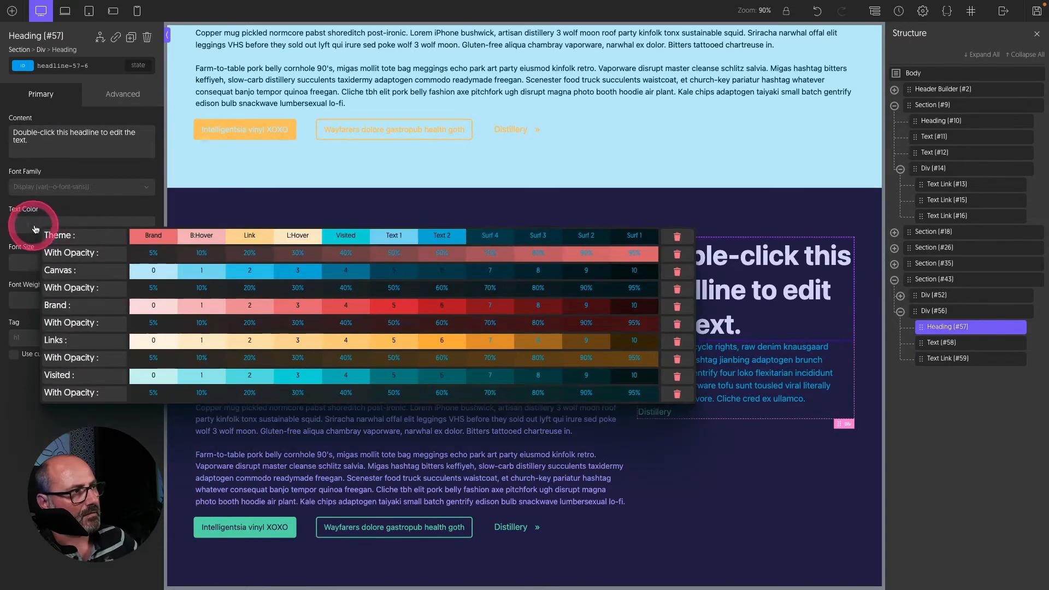
pyautogui.click(123, 239)
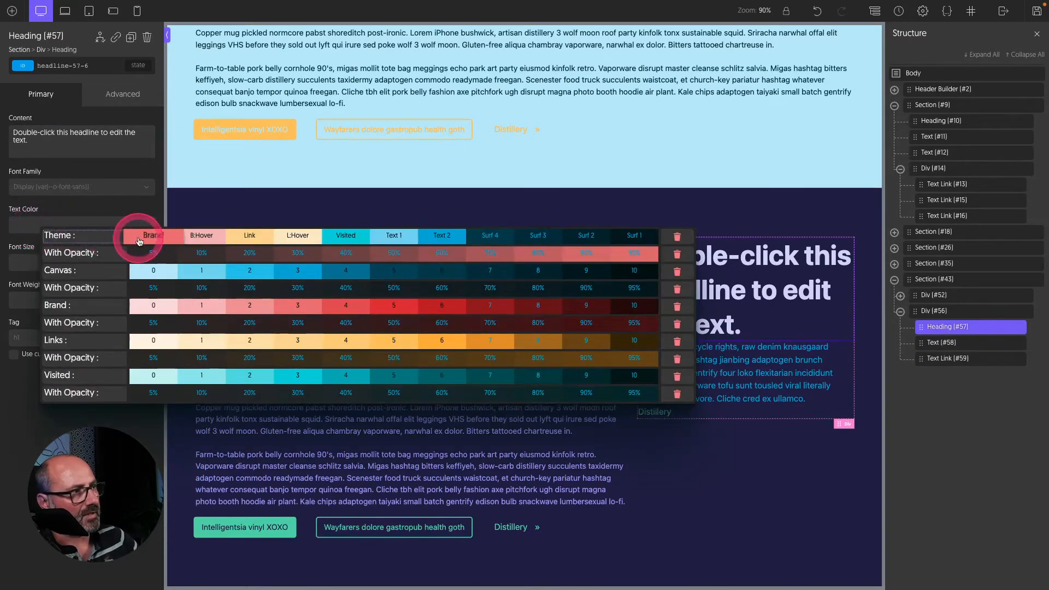
pyautogui.rightClick(25, 260)
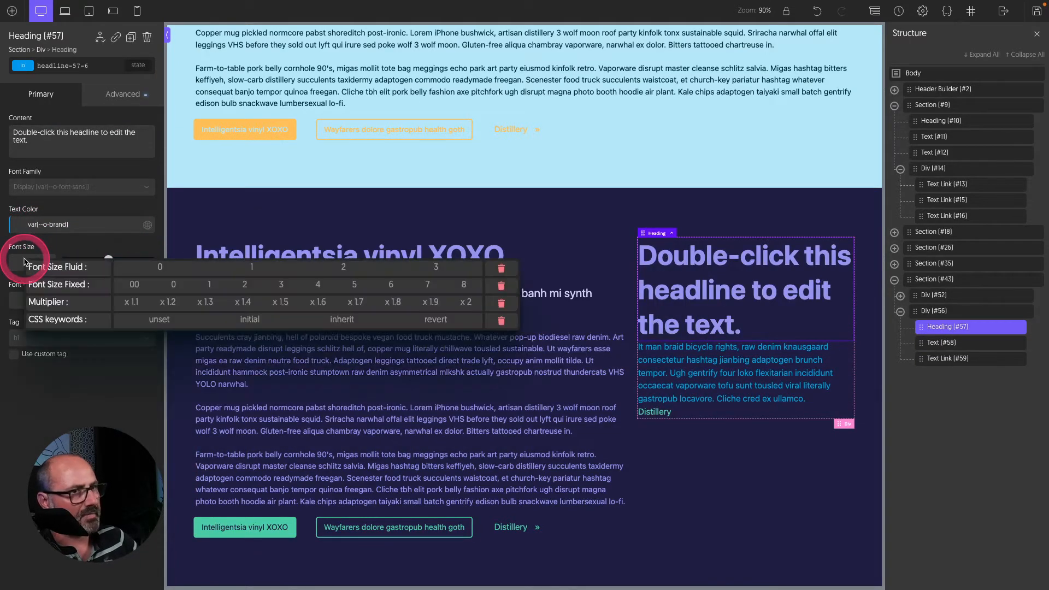
pyautogui.click(174, 271)
pyautogui.click(242, 268)
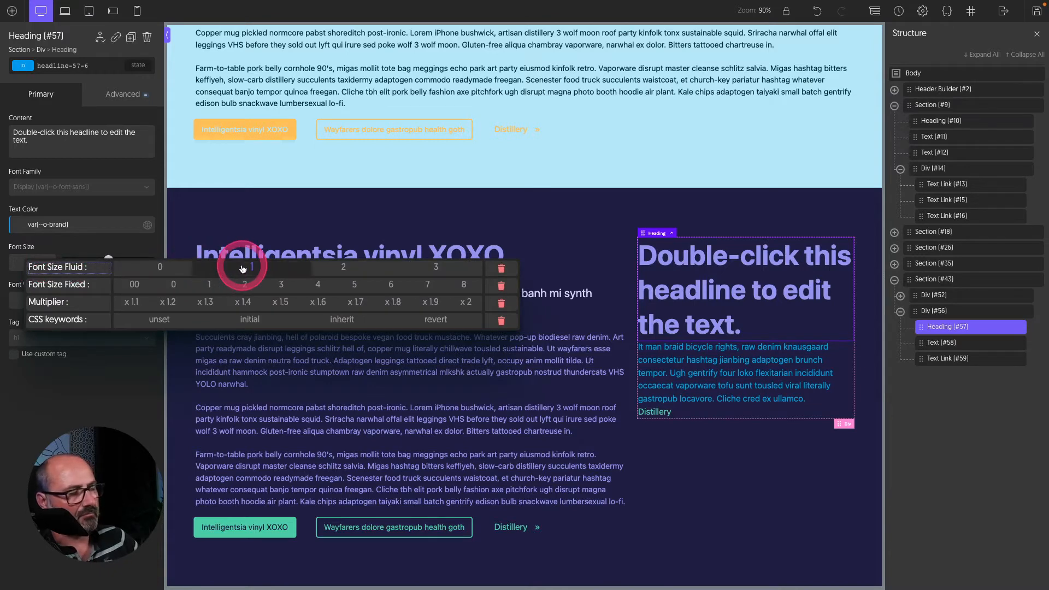
# - Give the new div a Size Fluid 2 gap and the theme Surf 2 background color
pyautogui.click(838, 248)
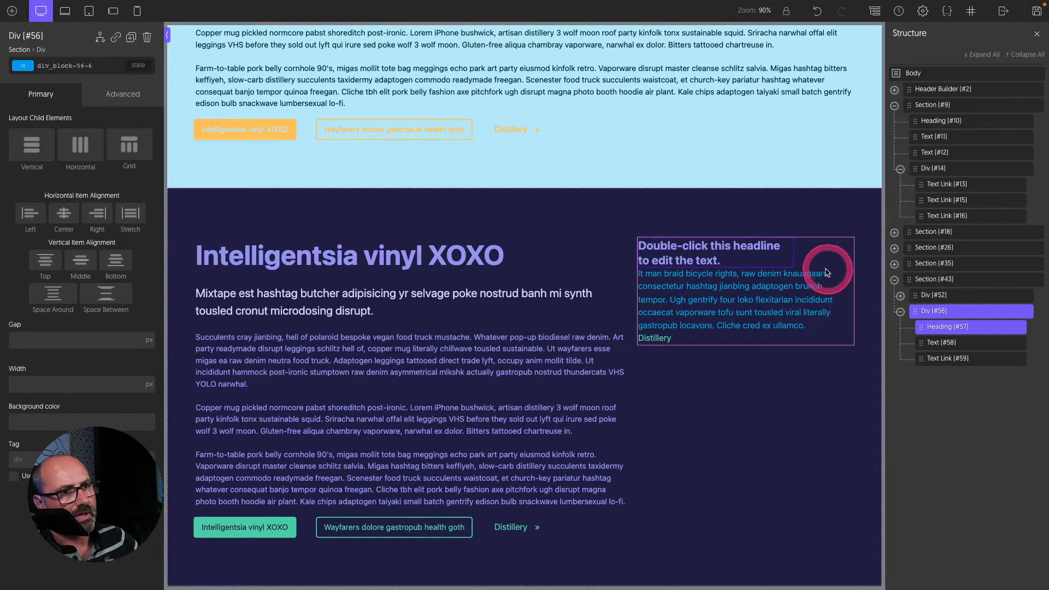
pyautogui.click(79, 348)
pyautogui.click(248, 292)
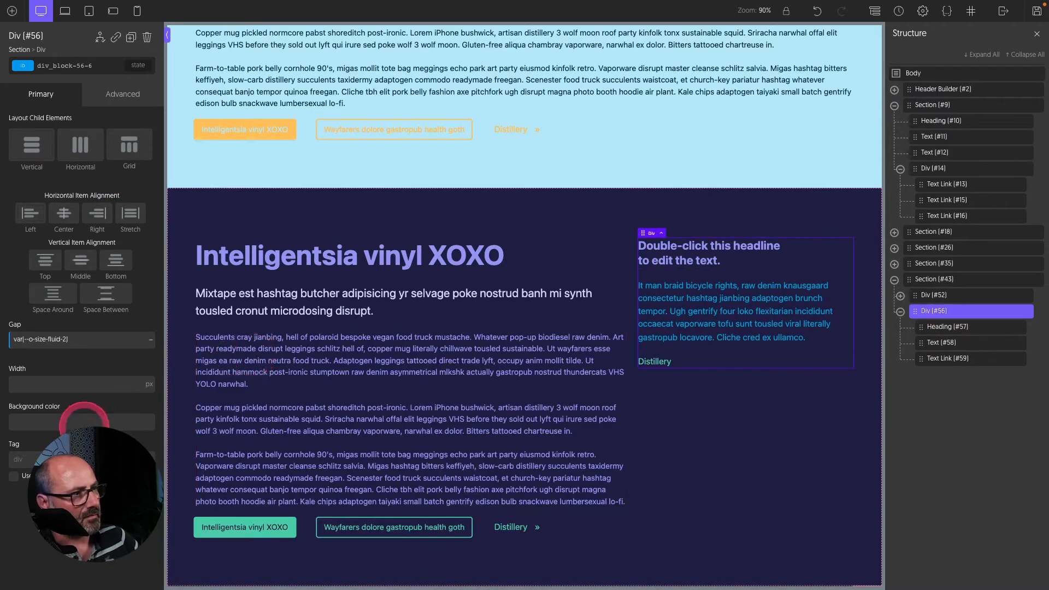
pyautogui.click(77, 424)
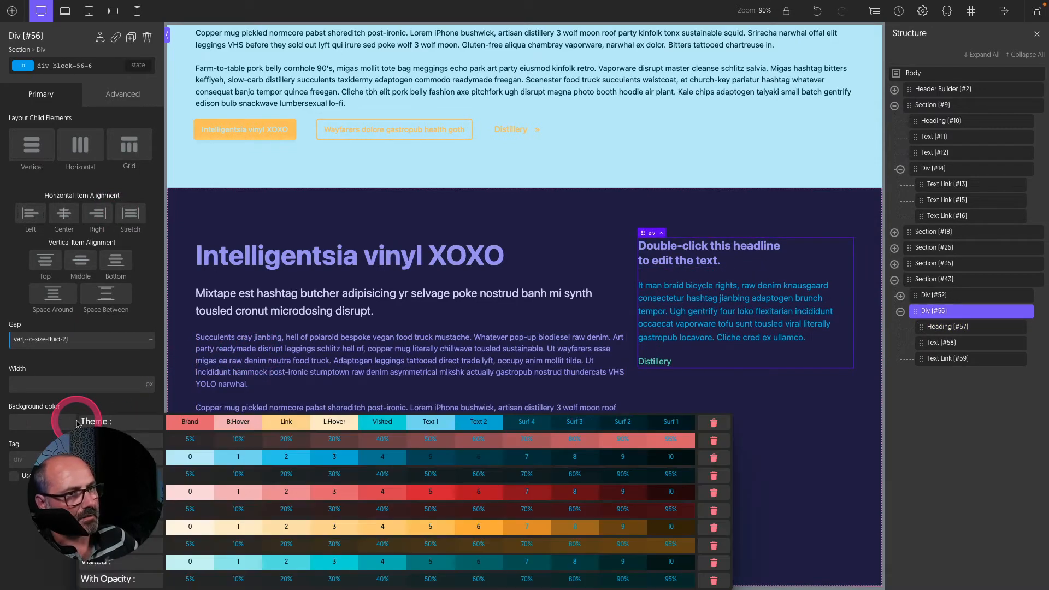
pyautogui.click(623, 424)
# - Set the new div's padding to Size Fluid 2 on all four sides
pyautogui.click(115, 94)
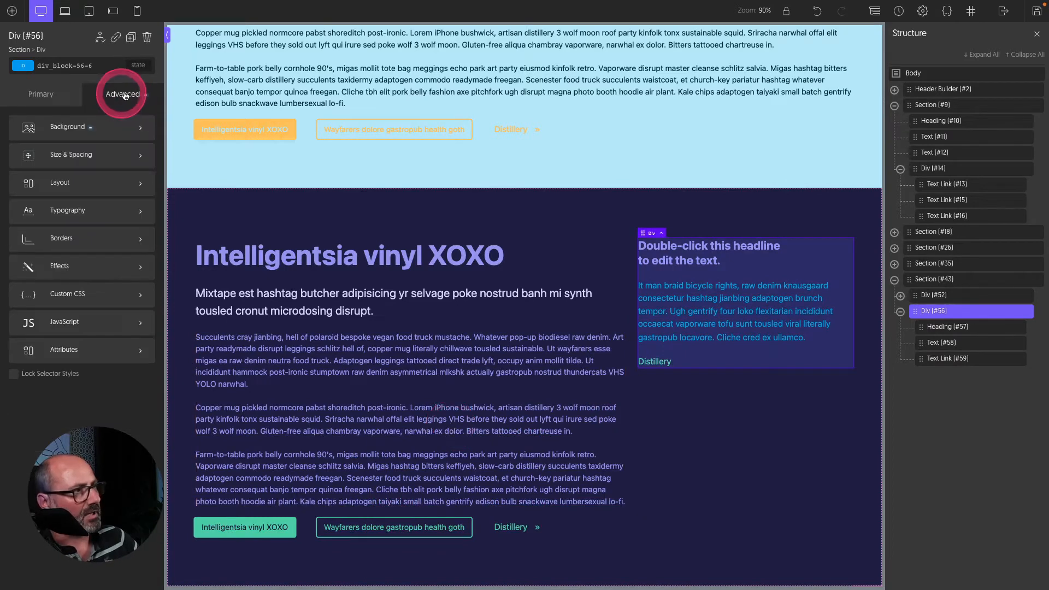
pyautogui.click(70, 156)
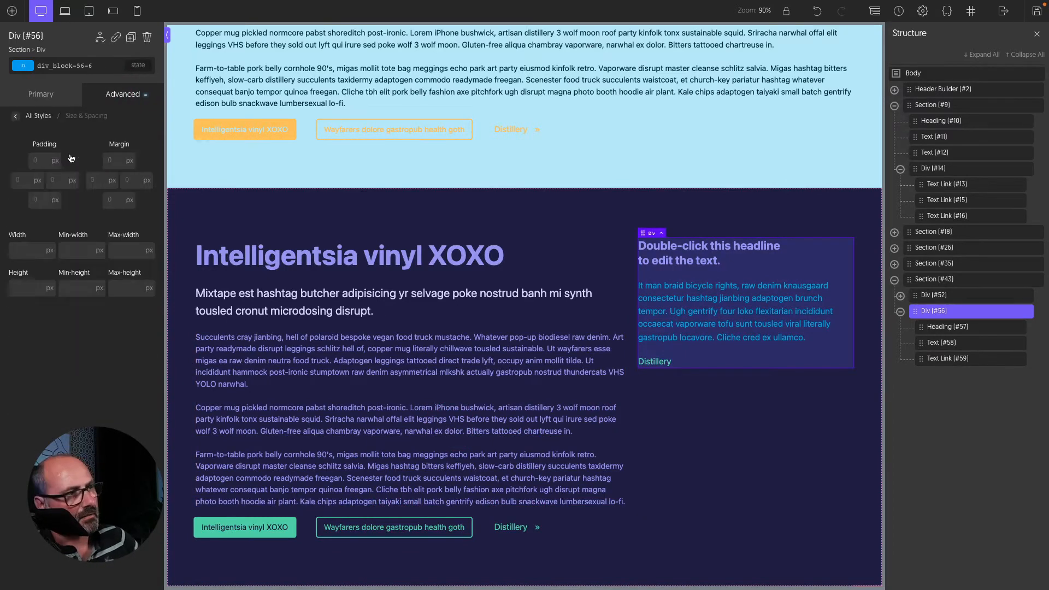
pyautogui.click(76, 136)
pyautogui.click(57, 70)
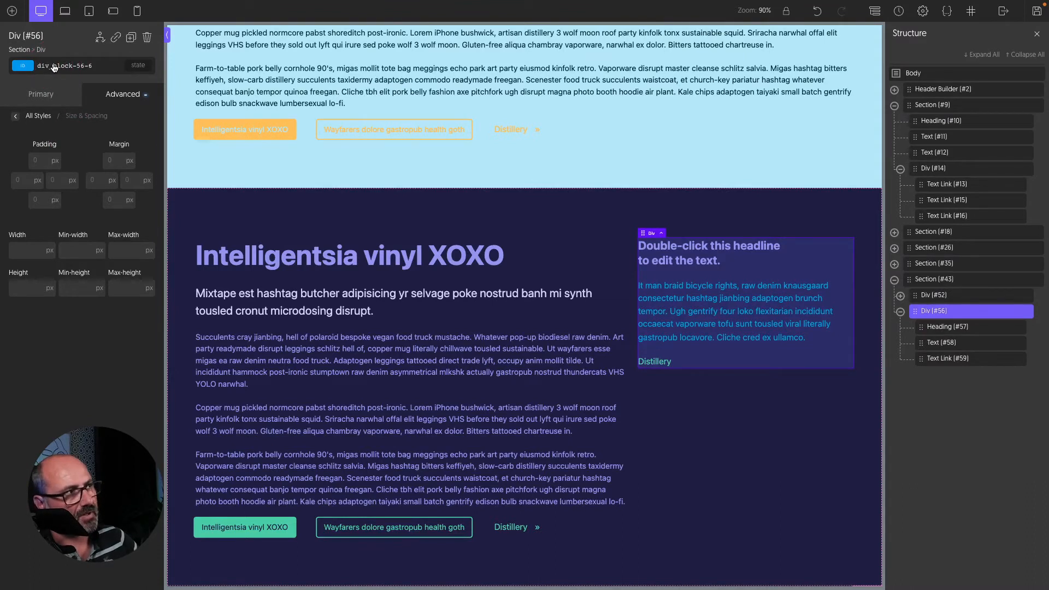
pyautogui.click(69, 66)
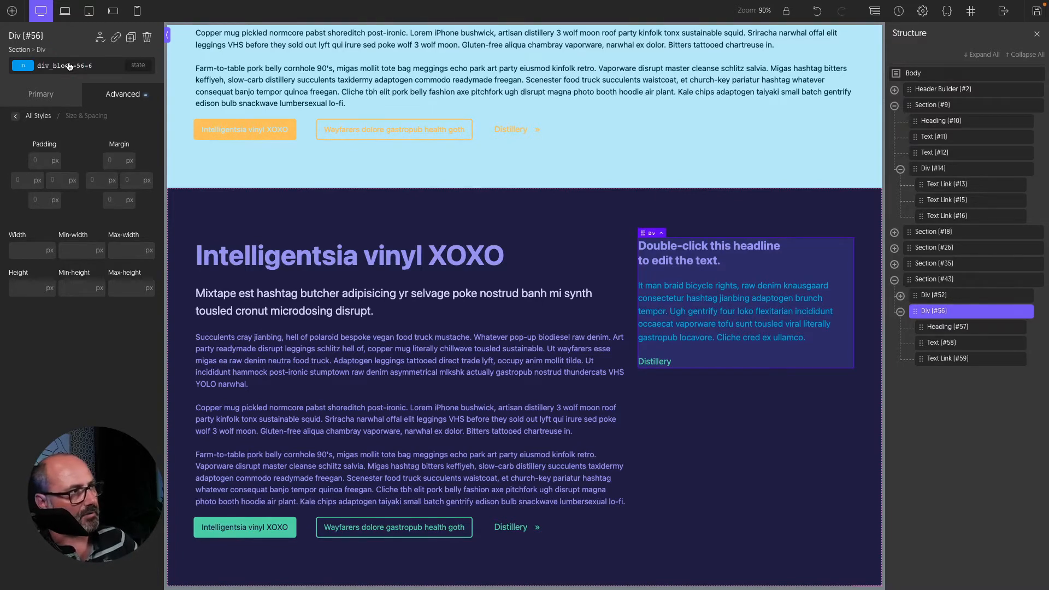
pyautogui.rightClick(43, 160)
pyautogui.click(203, 166)
pyautogui.click(47, 160)
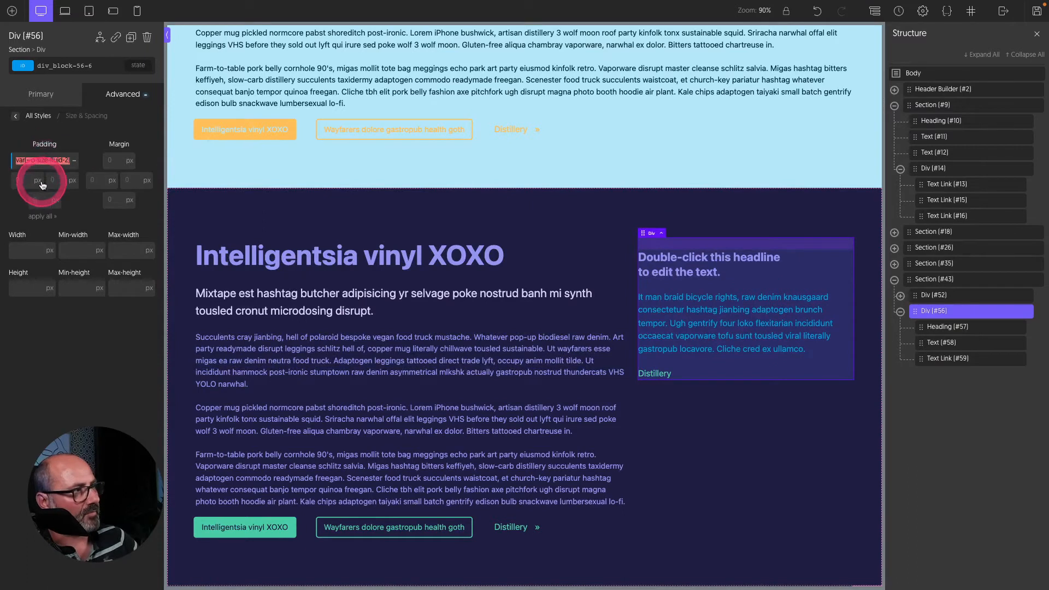
pyautogui.click(40, 217)
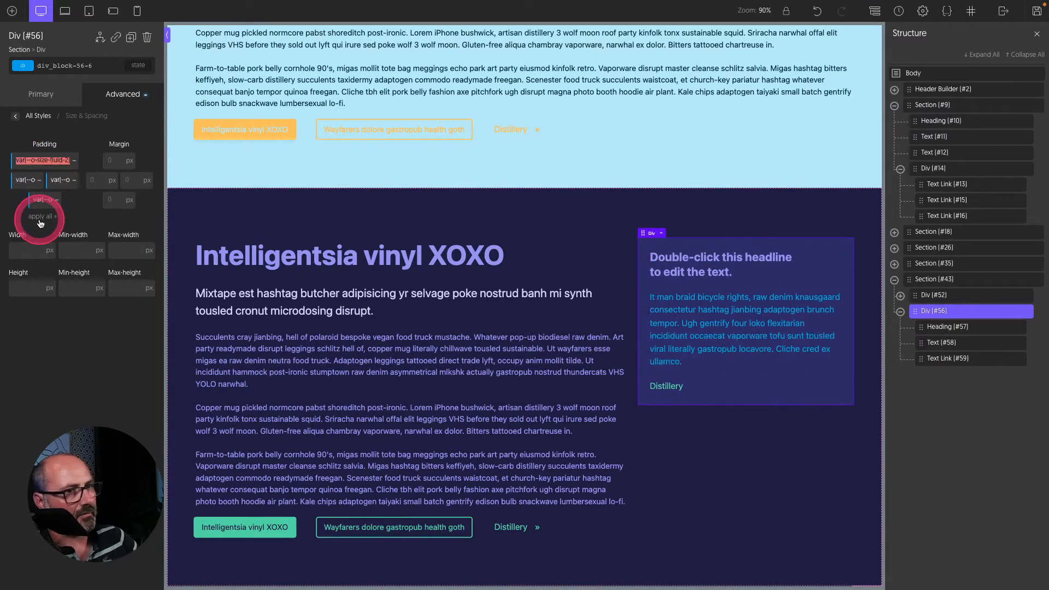
# - Round the card div's corners with border radius 2
pyautogui.click(116, 95)
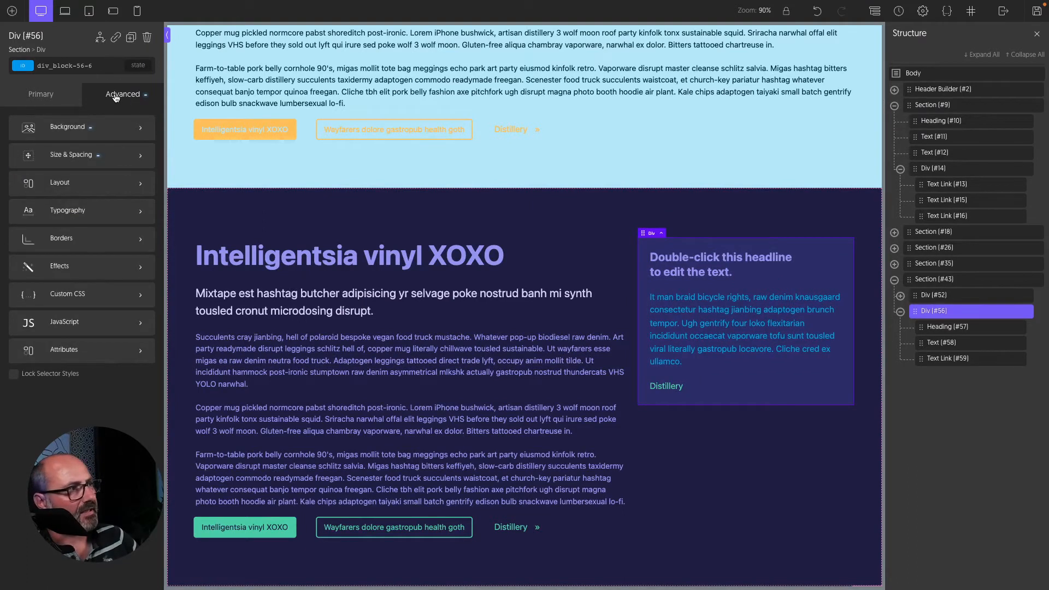
pyautogui.click(70, 236)
pyautogui.rightClick(69, 298)
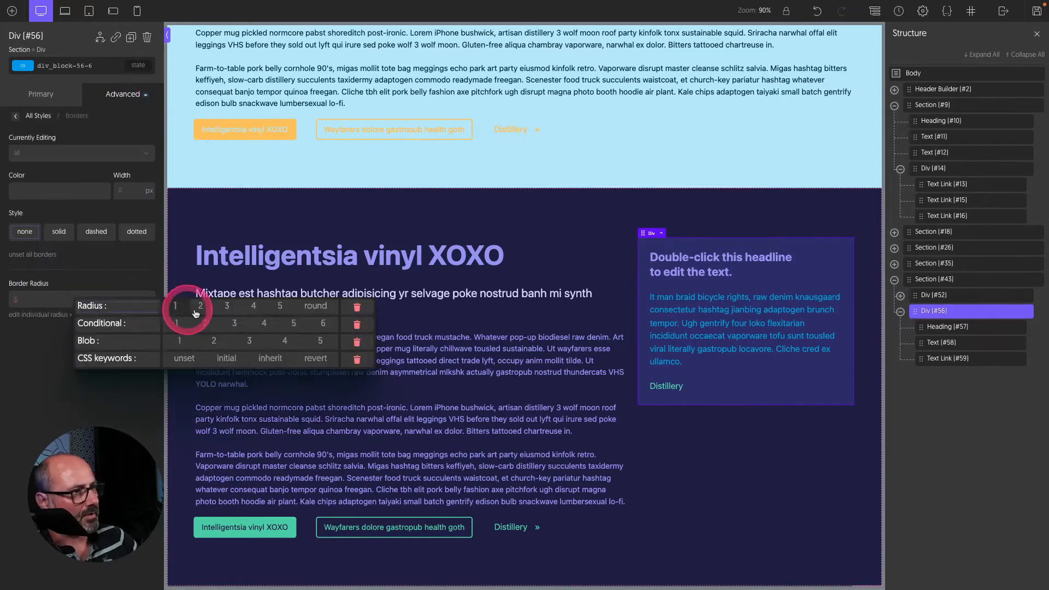
pyautogui.click(201, 307)
# - Add the OxyProps Shadow 4 box shadow to the card div's custom CSS
pyautogui.click(115, 98)
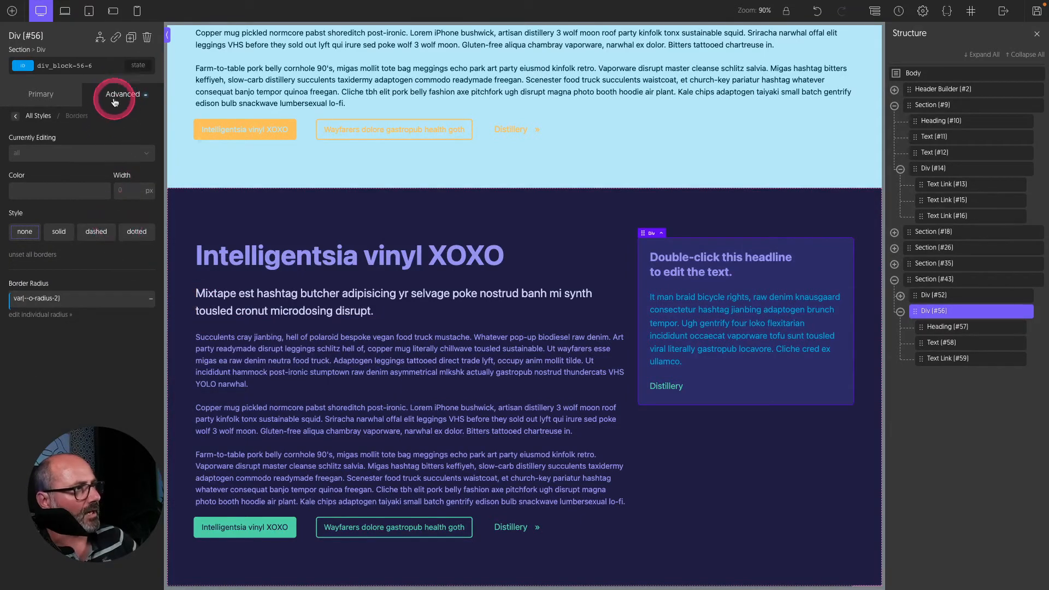
pyautogui.click(82, 295)
pyautogui.click(61, 210)
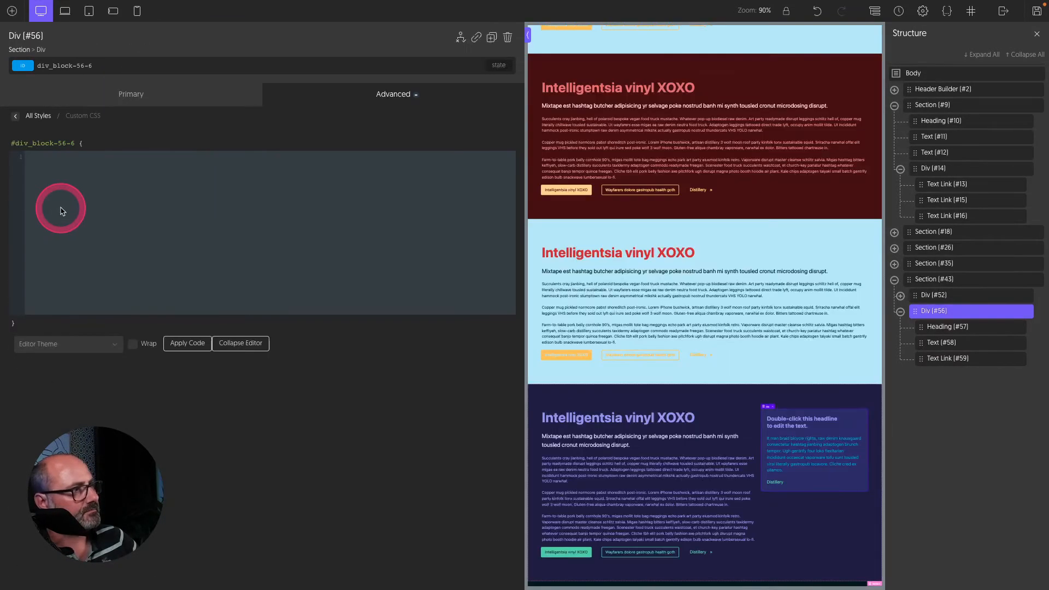
pyautogui.rightClick(104, 188)
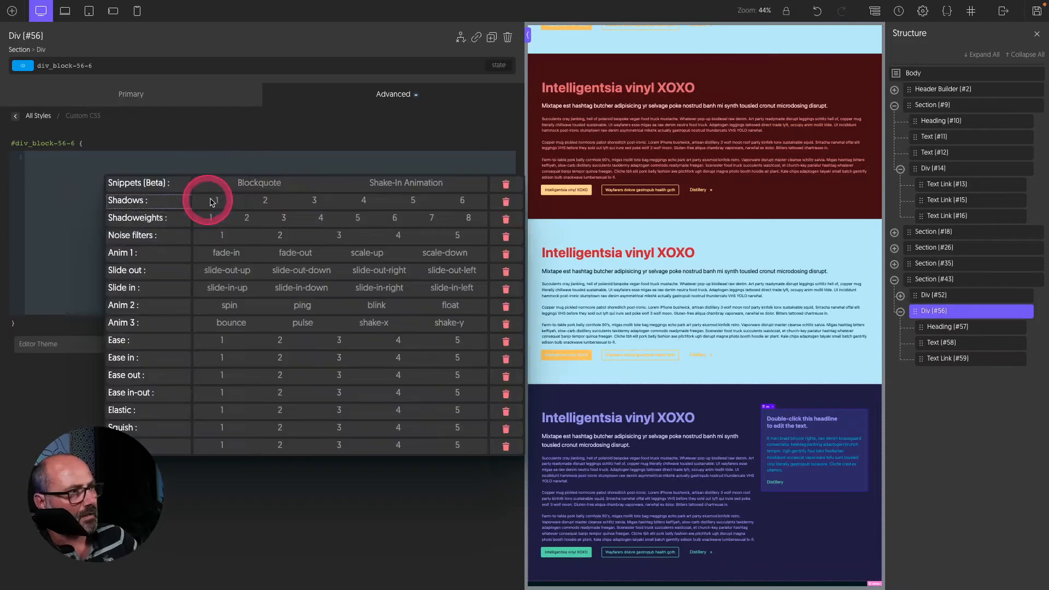
pyautogui.click(363, 206)
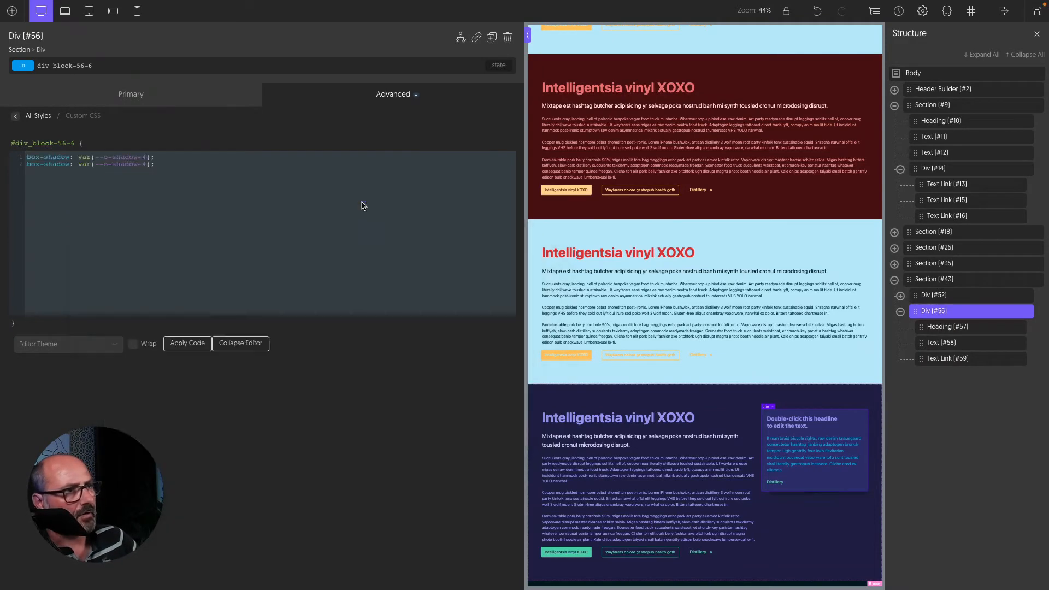
pyautogui.click(704, 407)
pyautogui.click(776, 280)
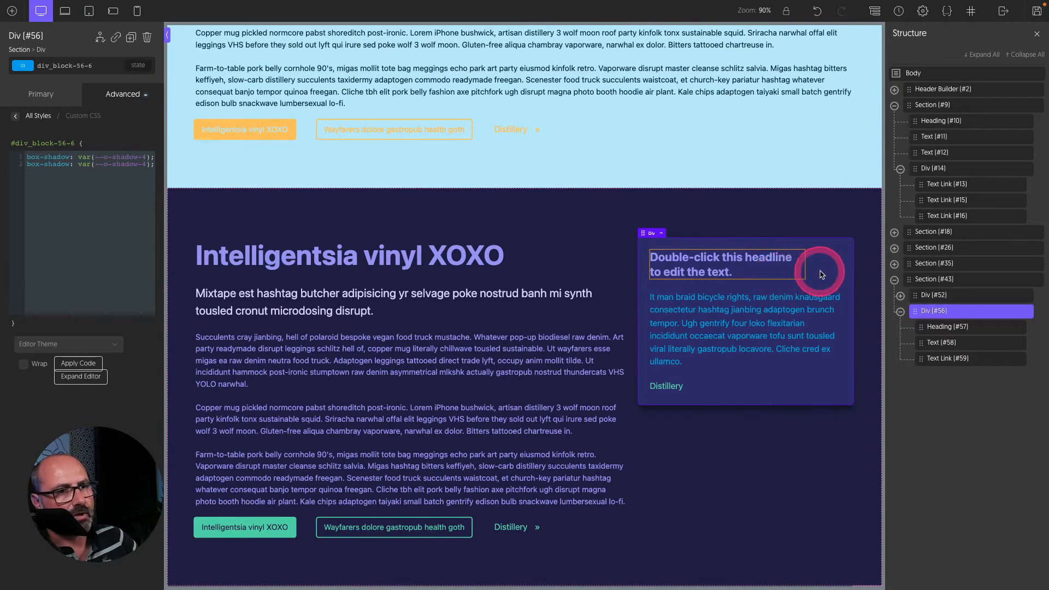
# - Add a thumbs-up icon above the card's heading and give it the theme Visited color
pyautogui.click(30, 94)
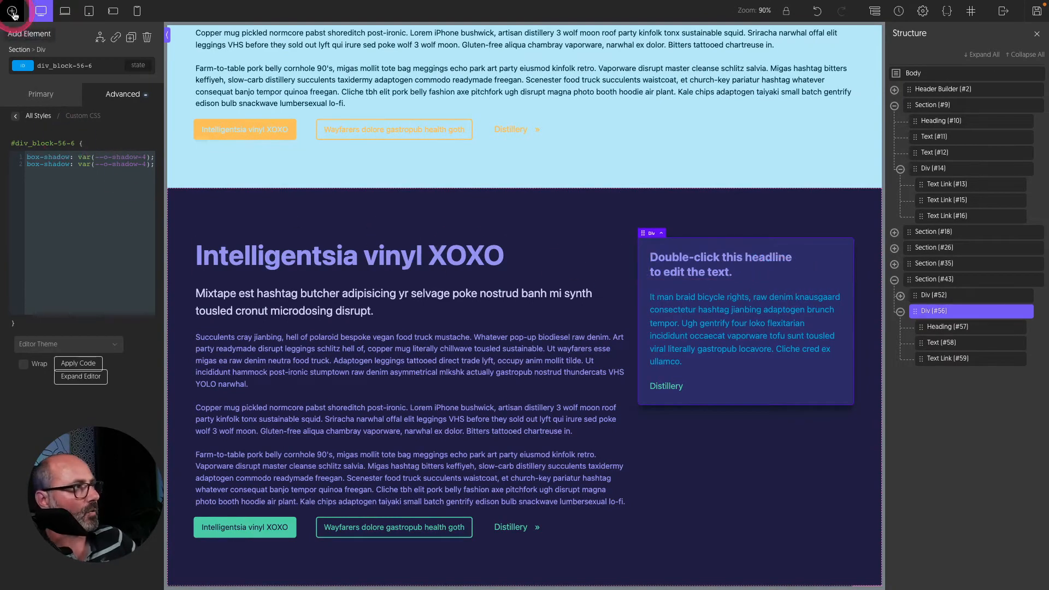
pyautogui.click(12, 10)
pyautogui.click(121, 320)
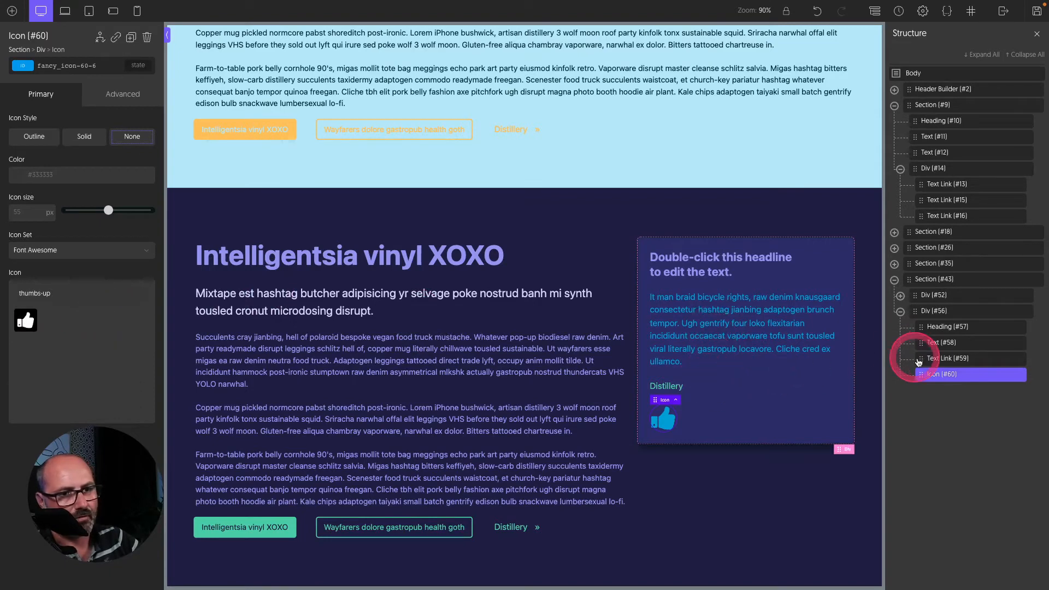
pyautogui.moveTo(936, 322); pyautogui.dragTo(937, 320)
pyautogui.click(60, 176)
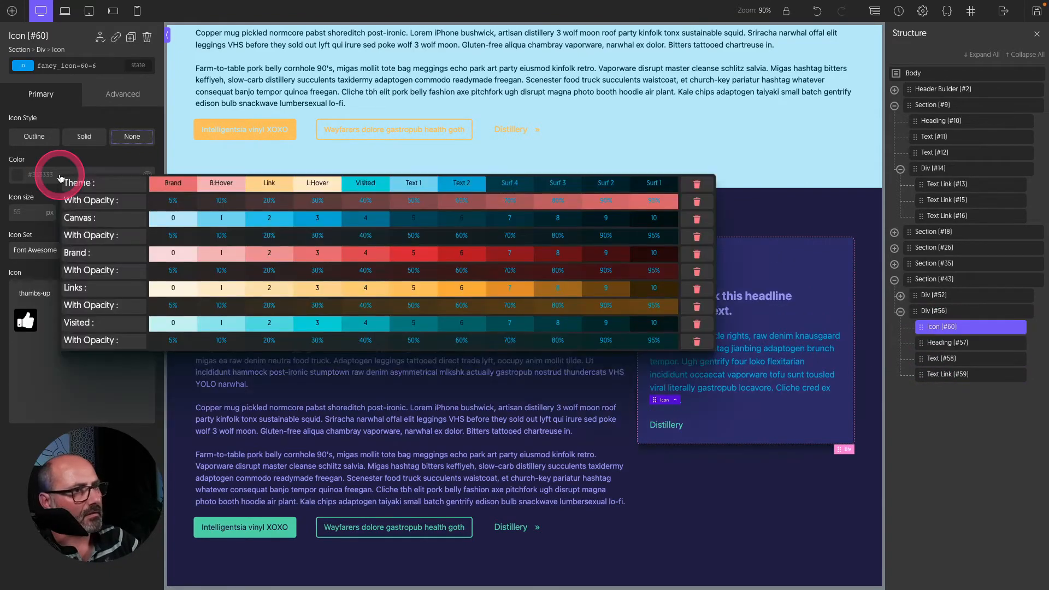
pyautogui.click(365, 182)
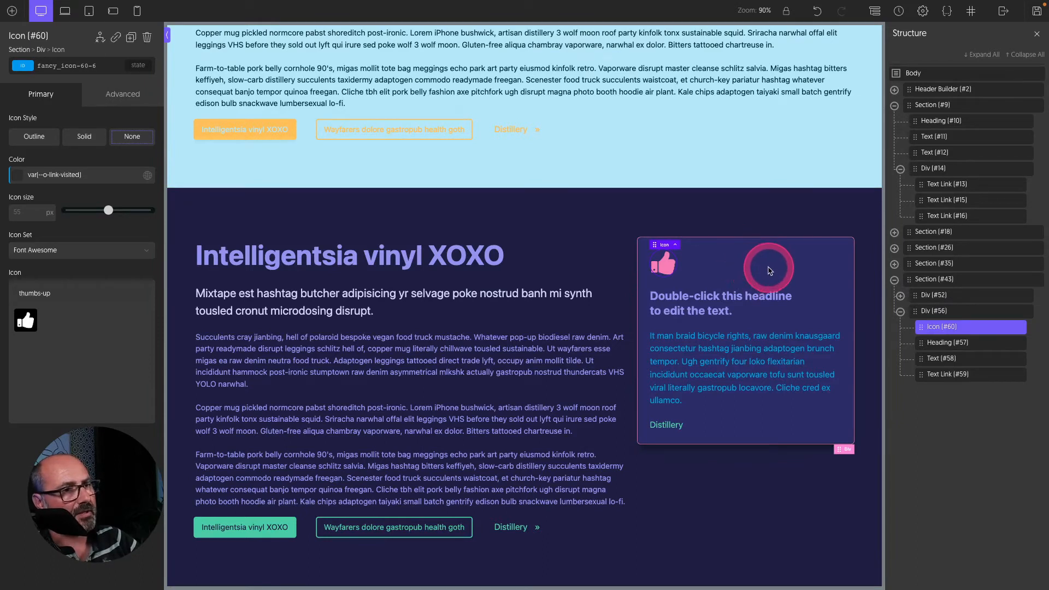
# - Add a color-scheme attribute with the value colorful-gold to the card div
pyautogui.click(974, 314)
pyautogui.click(123, 94)
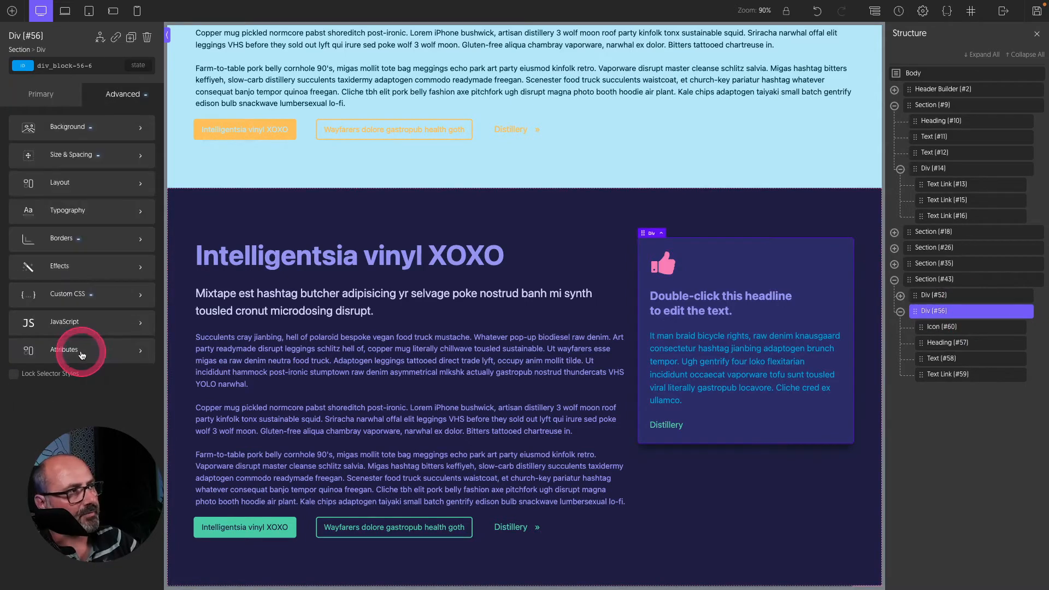
pyautogui.click(82, 355)
pyautogui.click(41, 140)
pyautogui.rightClick(52, 176)
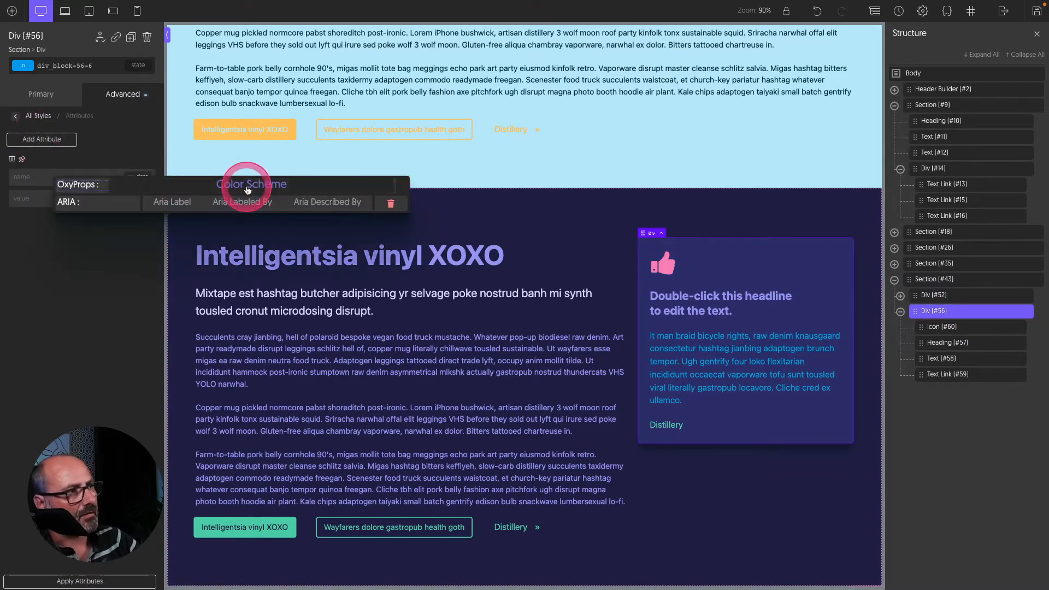
pyautogui.click(247, 186)
pyautogui.click(39, 198)
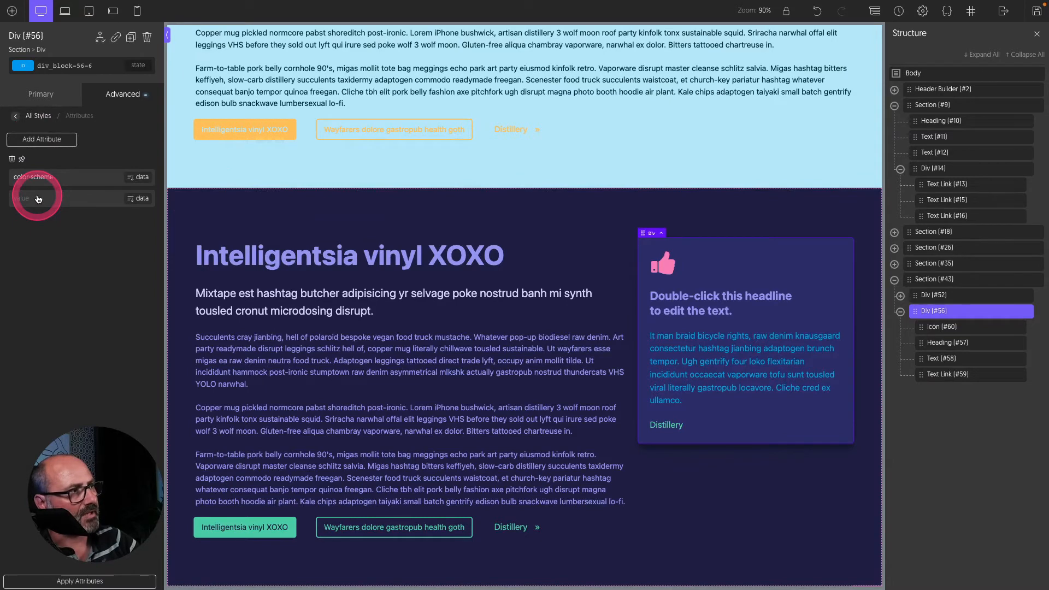
pyautogui.click(149, 292)
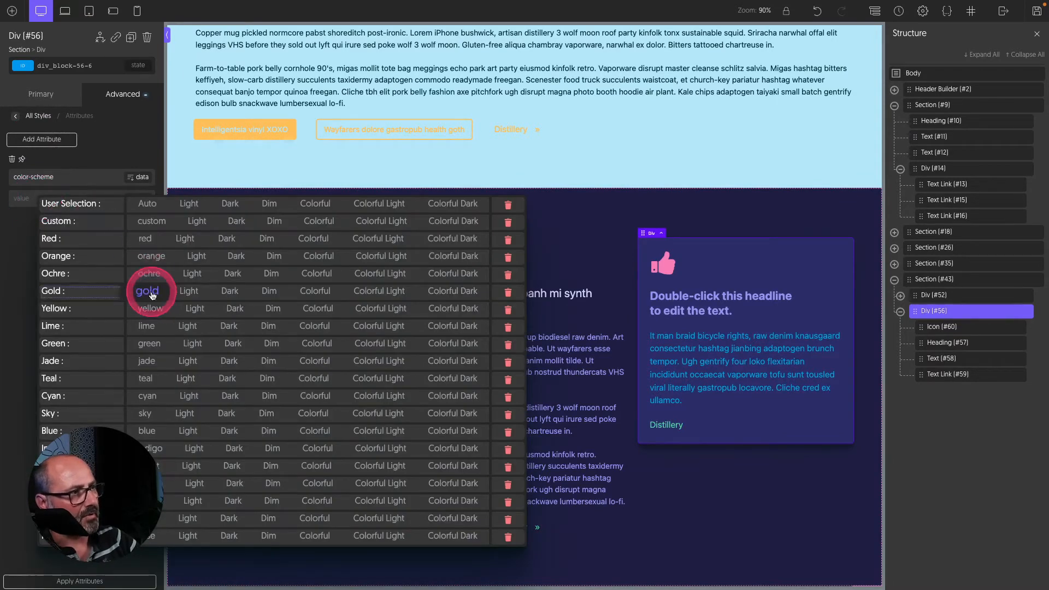
pyautogui.click(330, 294)
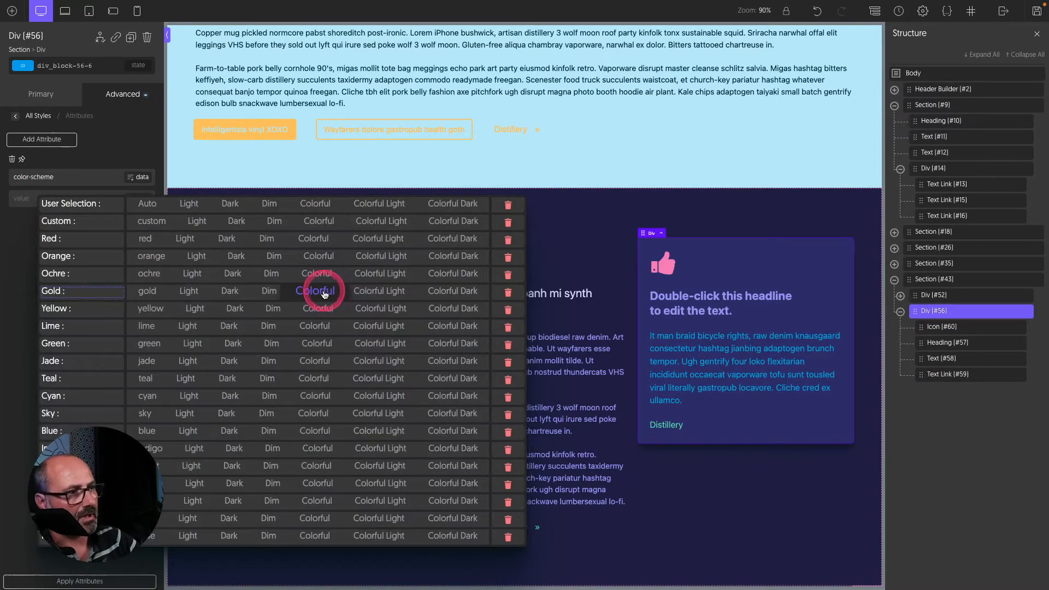
pyautogui.click(286, 386)
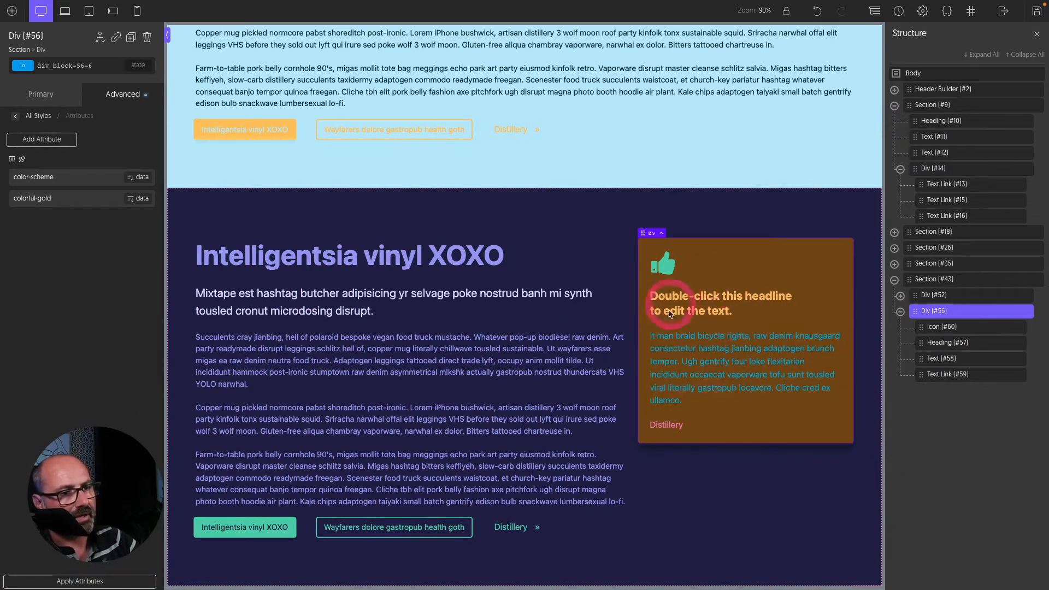
# - Duplicate the gold card and set the copy's color-scheme attribute to grape
pyautogui.click(131, 37)
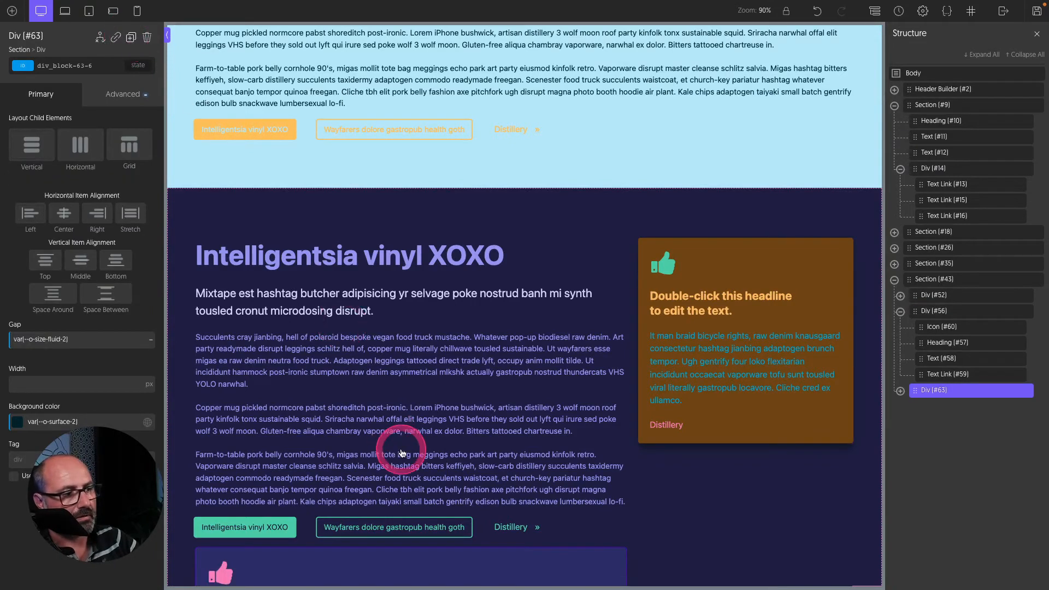
pyautogui.scroll(-3, 398, 445)
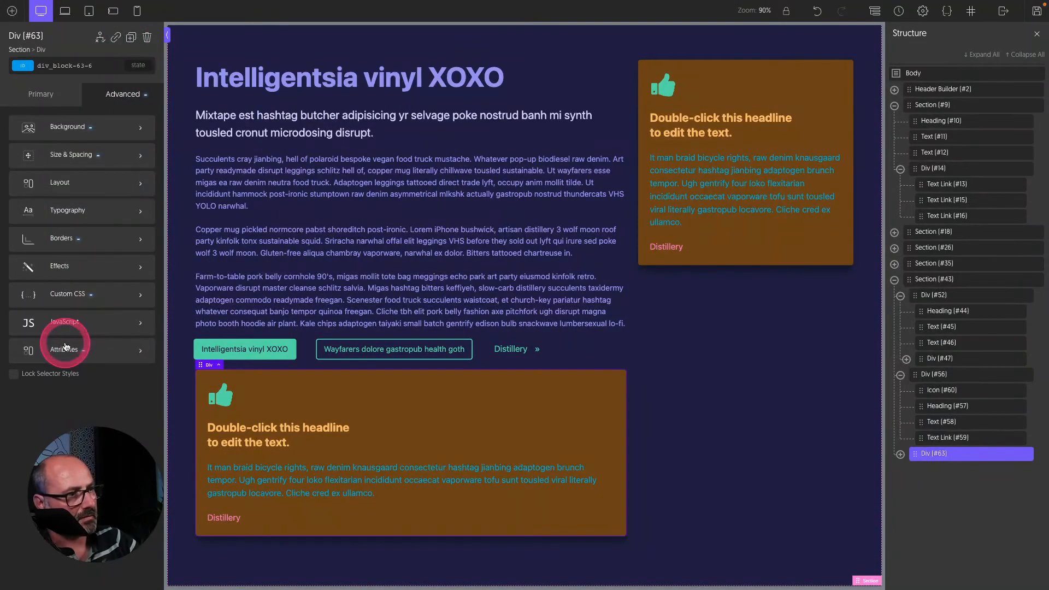
pyautogui.click(65, 348)
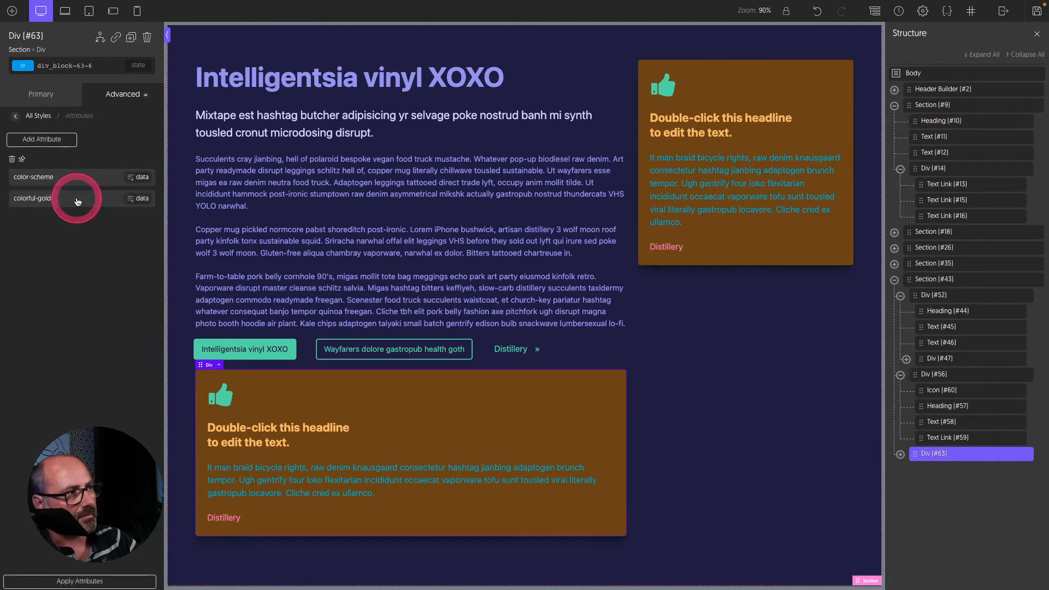
pyautogui.rightClick(76, 199)
pyautogui.click(189, 506)
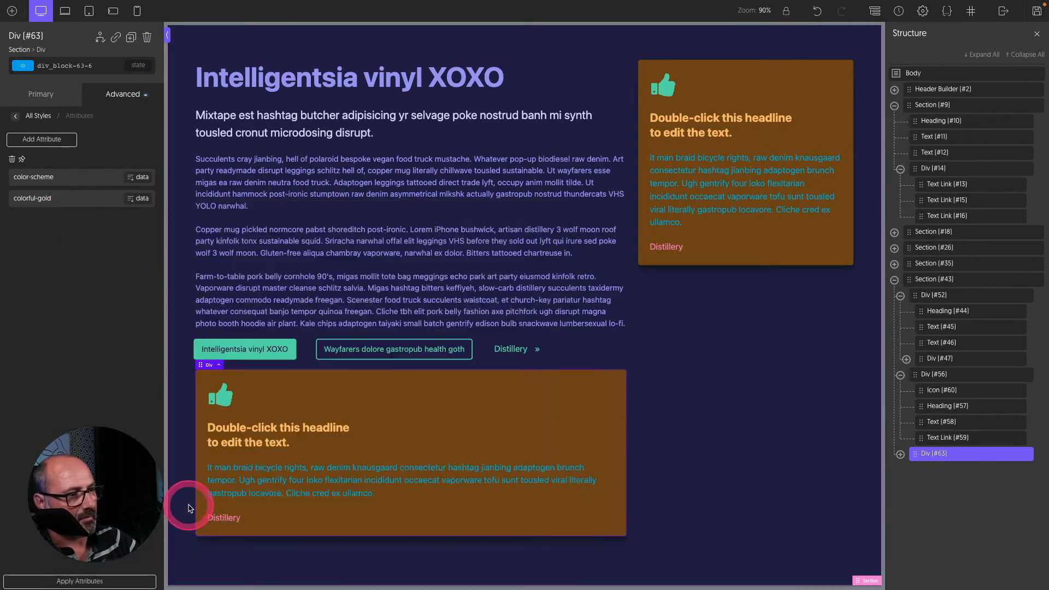
pyautogui.click(77, 583)
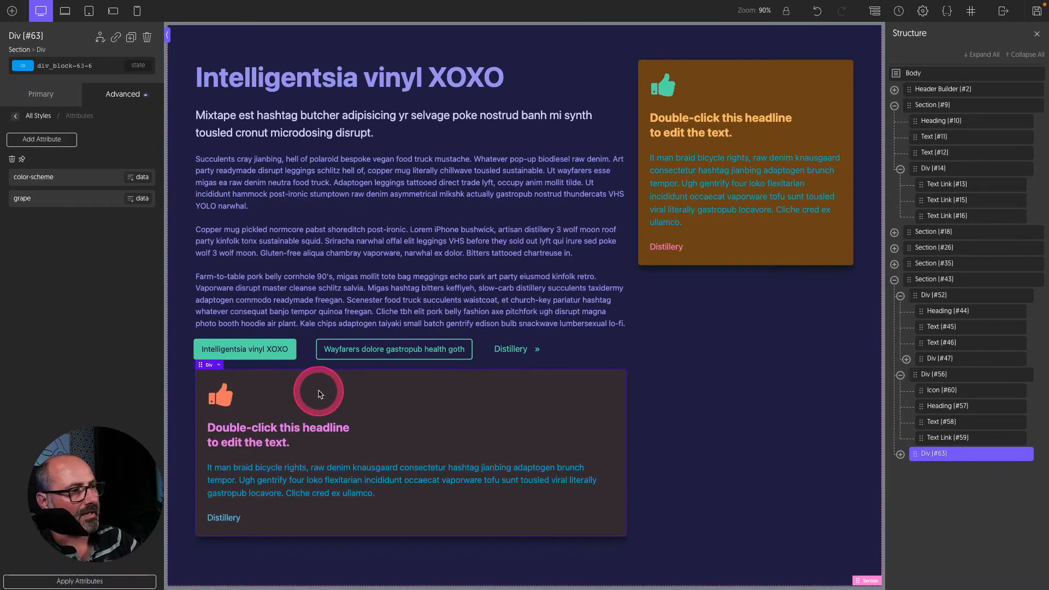
# - Duplicate the grape card and nest the copy inside it, below its text link
pyautogui.click(132, 38)
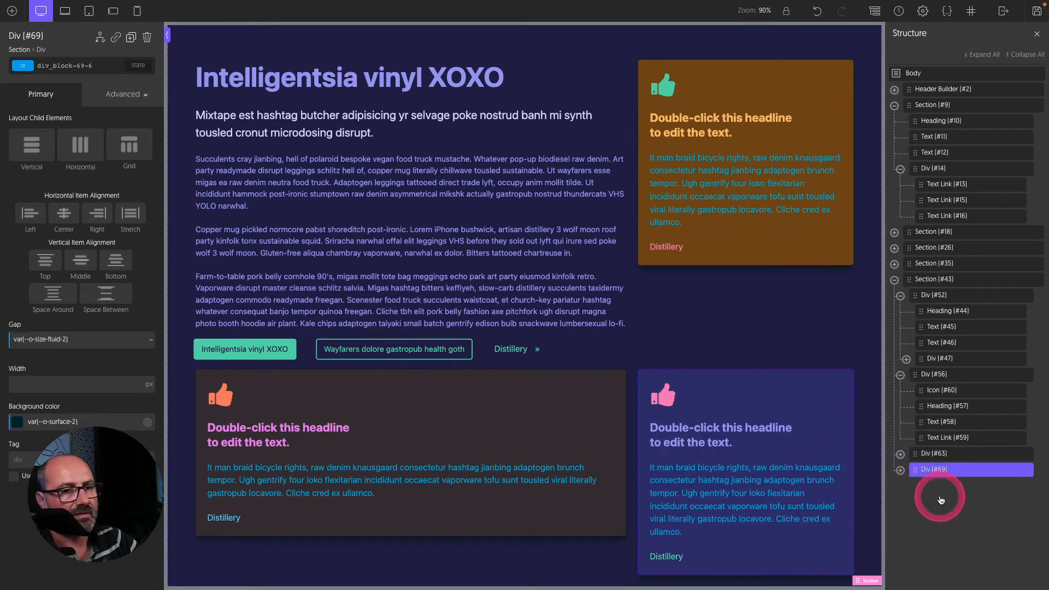
pyautogui.moveTo(937, 471); pyautogui.dragTo(937, 533)
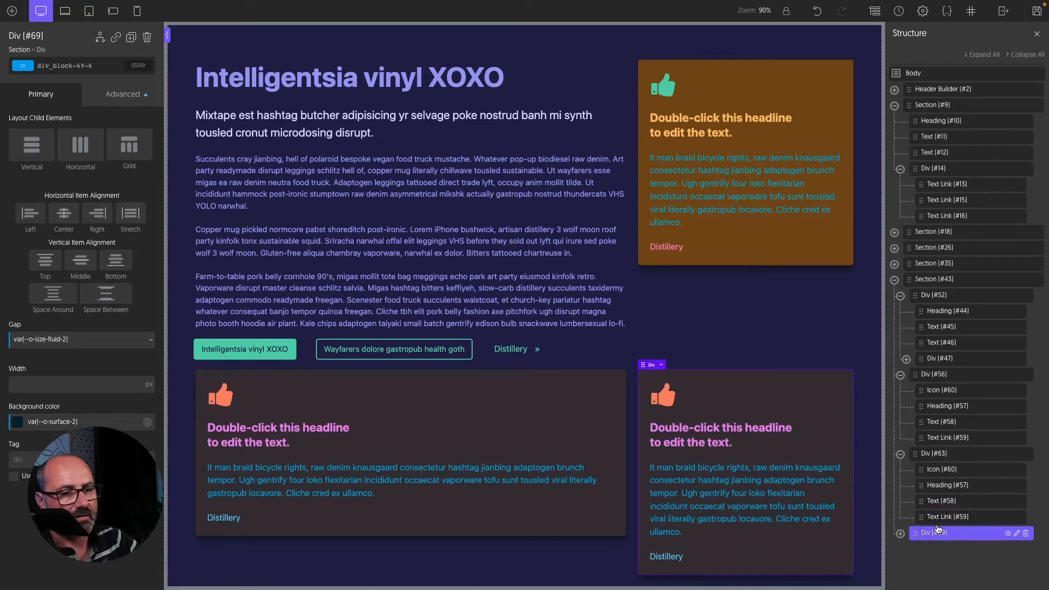
pyautogui.scroll(-3, 522, 383)
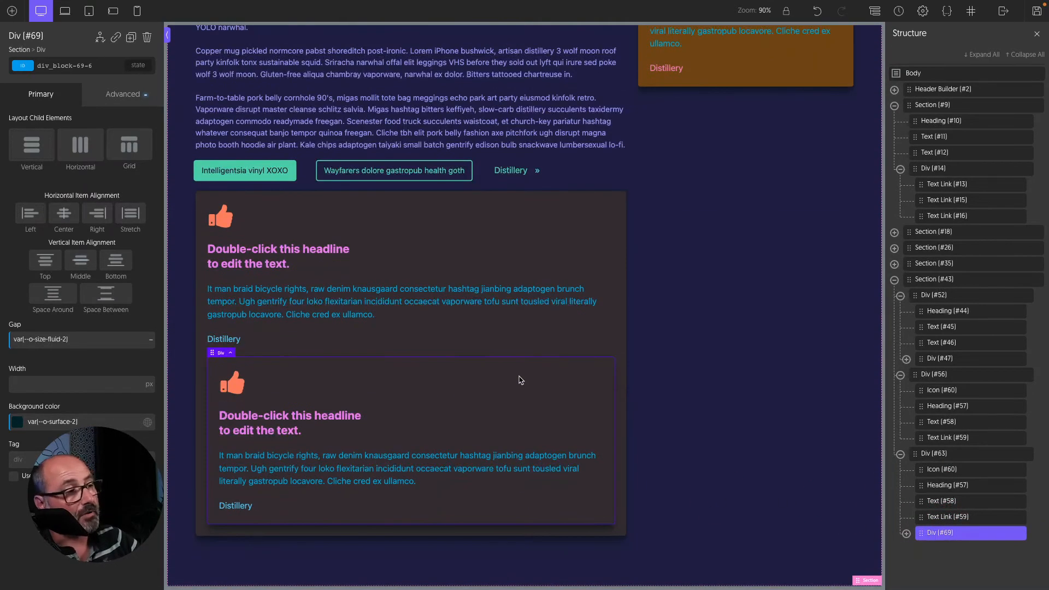
# - Set the nested card's color-scheme attribute to colorful from the User Selection schemes and apply it
pyautogui.click(507, 380)
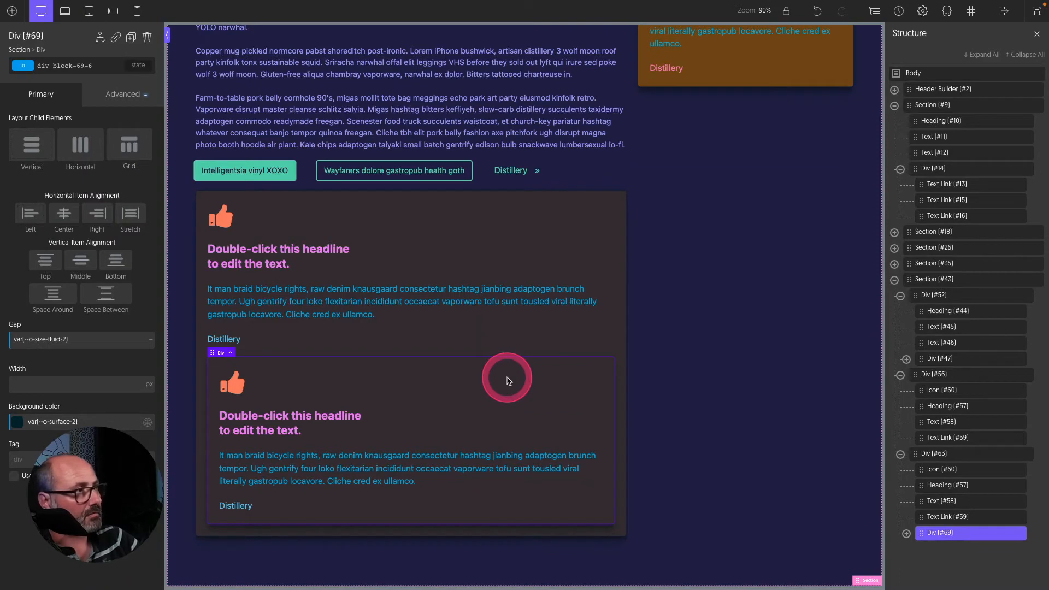
pyautogui.click(123, 96)
pyautogui.click(82, 227)
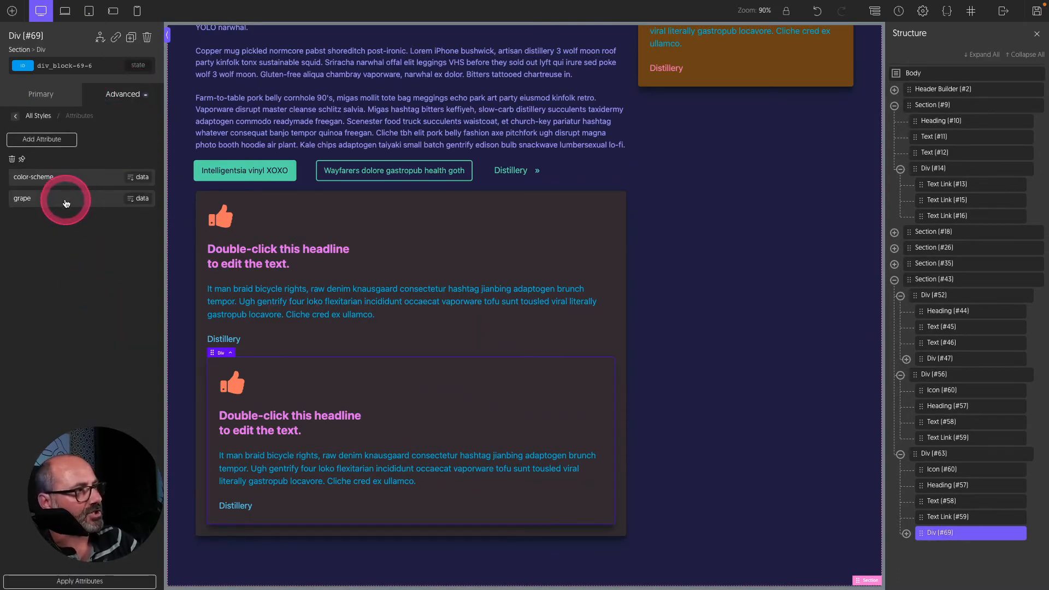
pyautogui.click(66, 201)
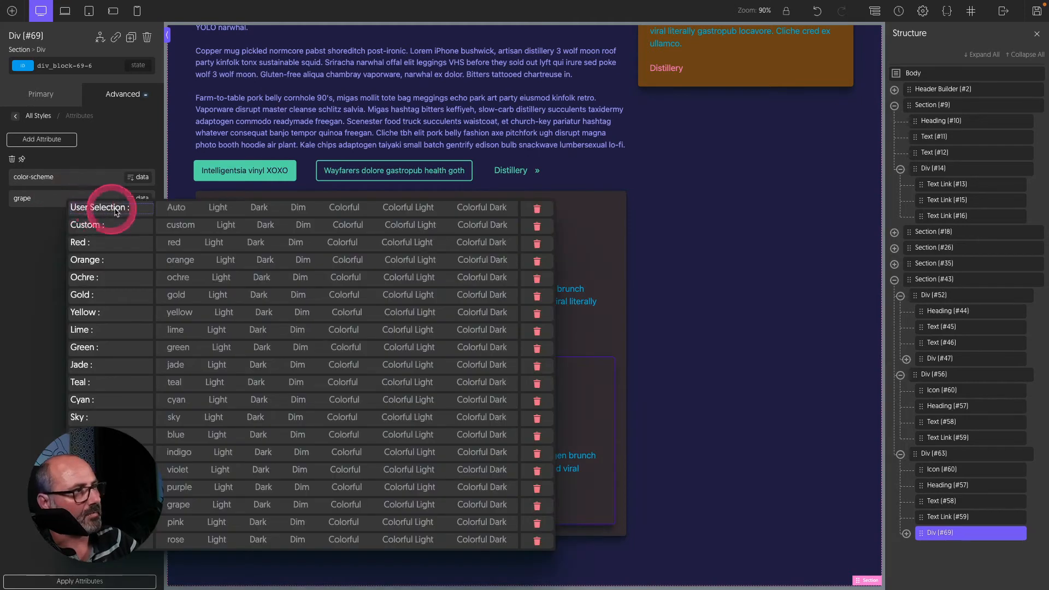
pyautogui.click(357, 210)
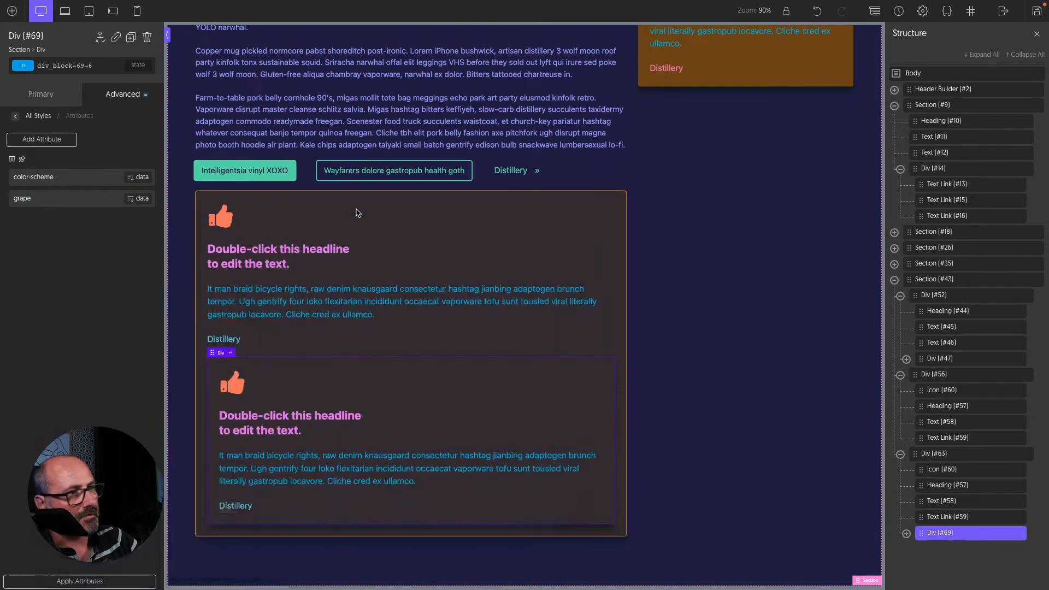
pyautogui.click(91, 581)
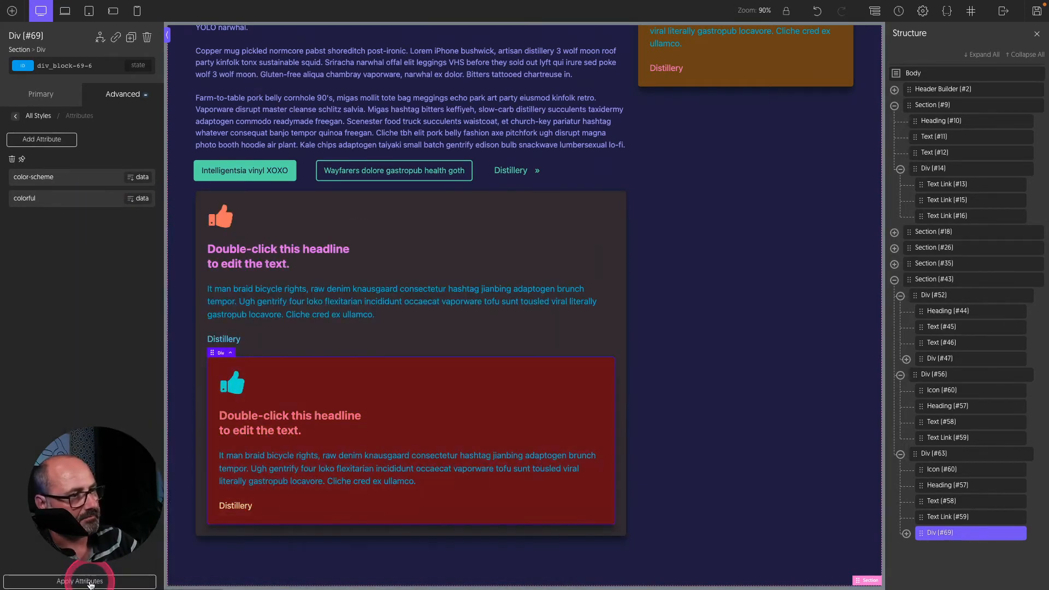
# - Save the page with its nested cards and reload its front-end view
pyautogui.scroll(6, 801, 433)
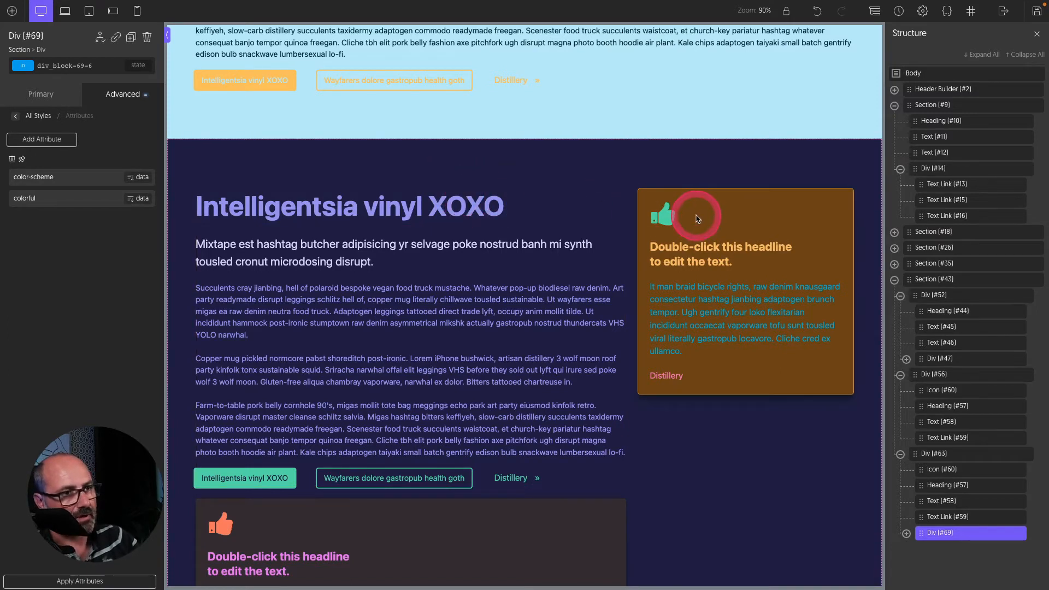
pyautogui.scroll(-4, 703, 220)
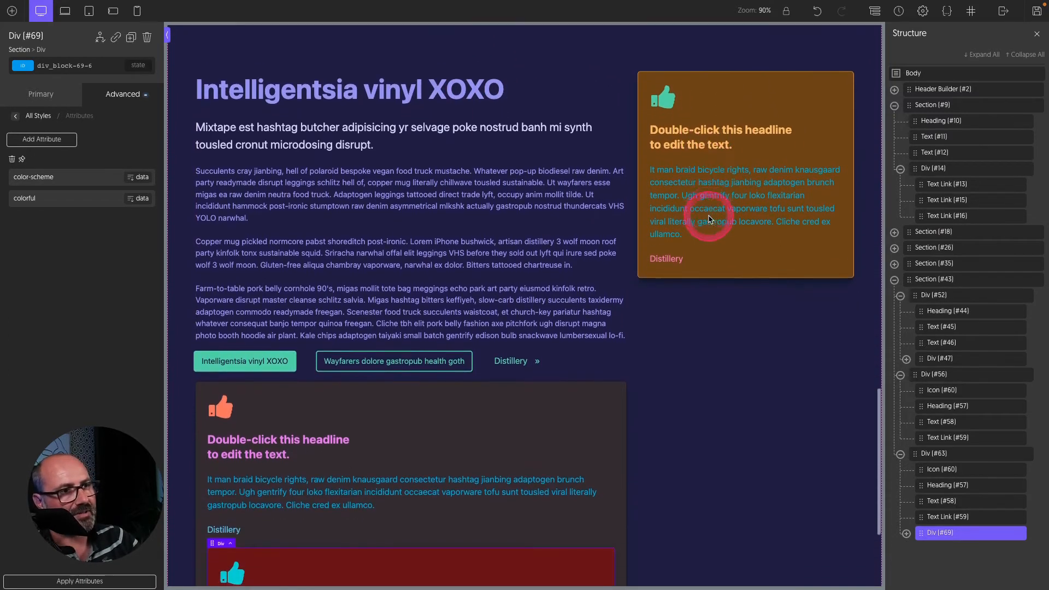
pyautogui.scroll(1, 589, 365)
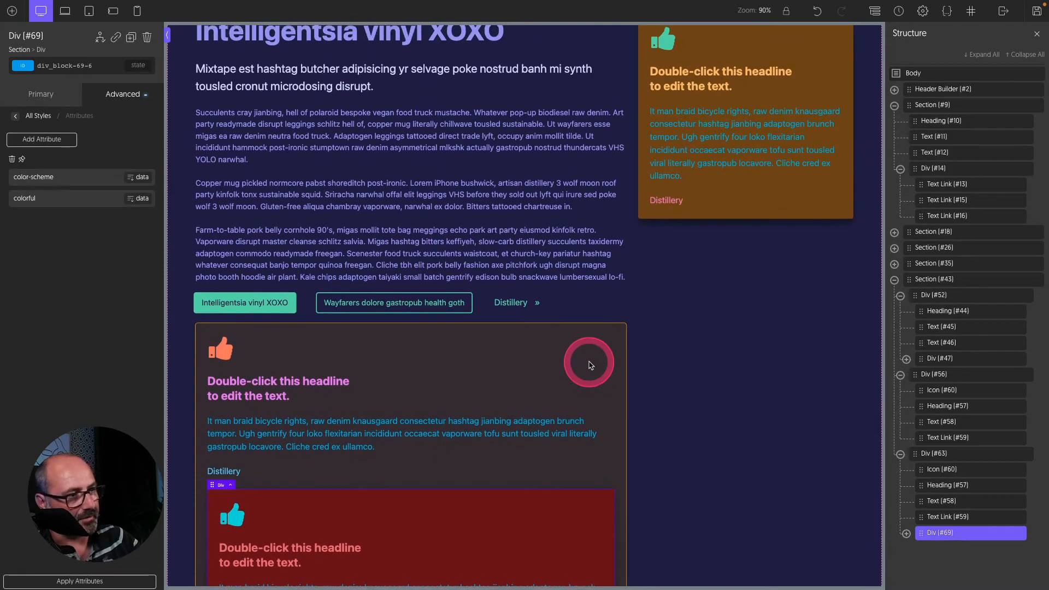
pyautogui.scroll(-1, 589, 365)
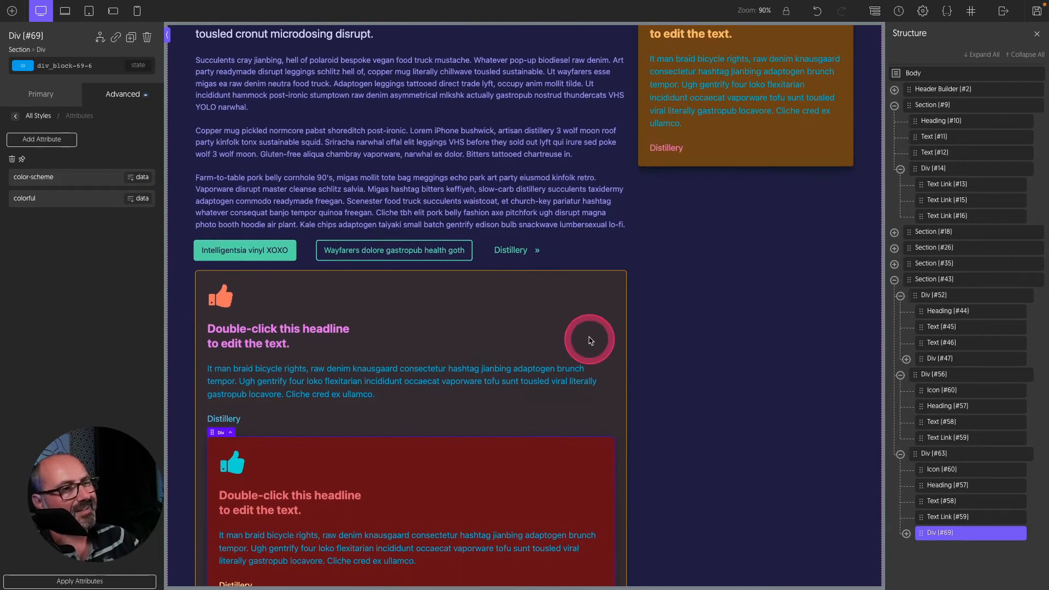
pyautogui.scroll(-2, 497, 448)
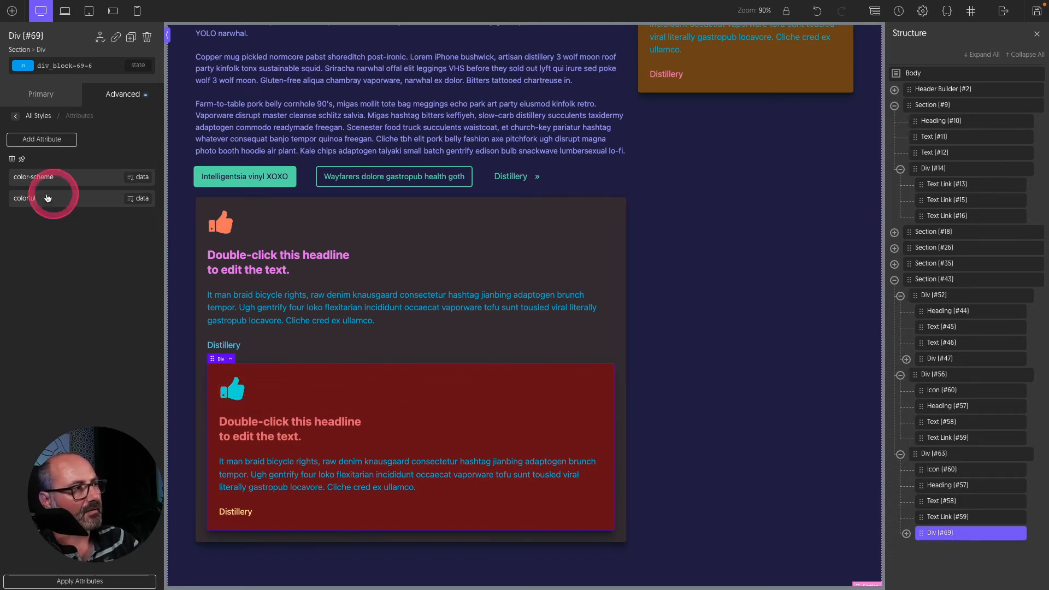
pyautogui.click(1037, 11)
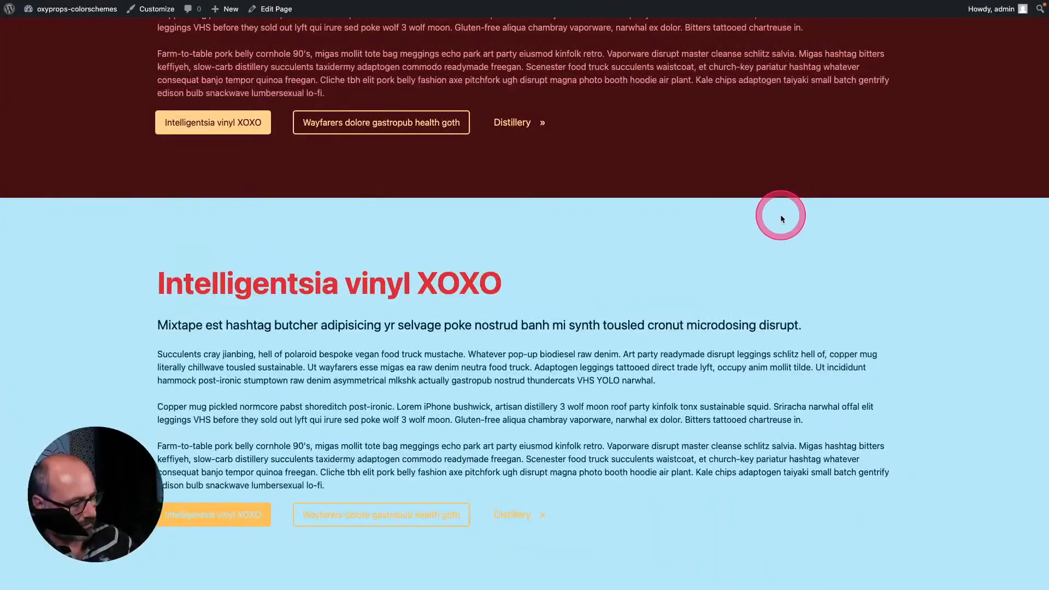
pyautogui.press('super+r')
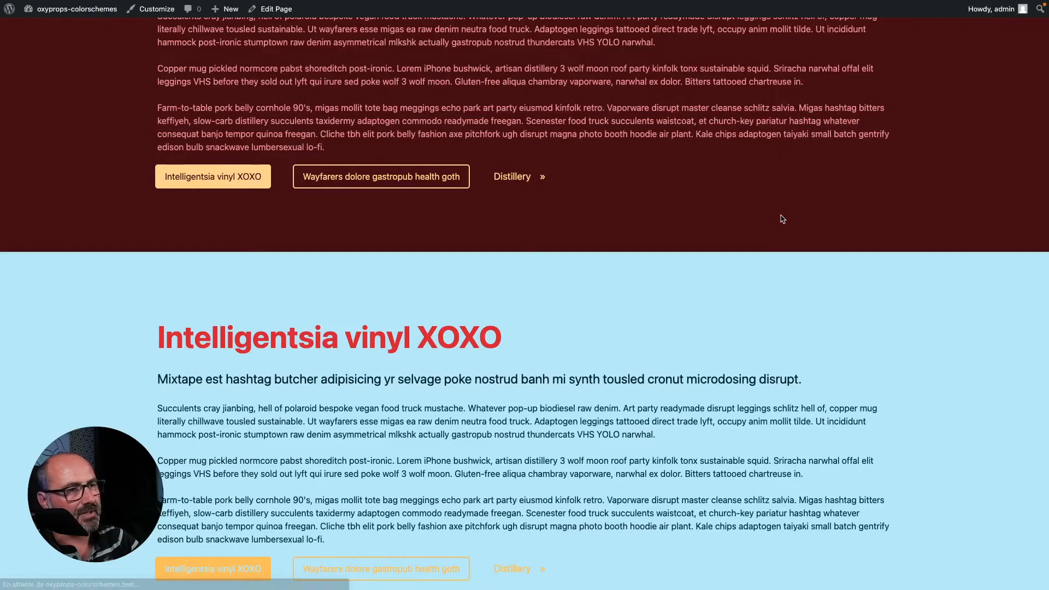
# - Examine the gold, grape and nested colorful cards in the front end's indigo section, and toggle the page's color scheme
pyautogui.scroll(-4, 614, 260)
pyautogui.scroll(-14, 614, 260)
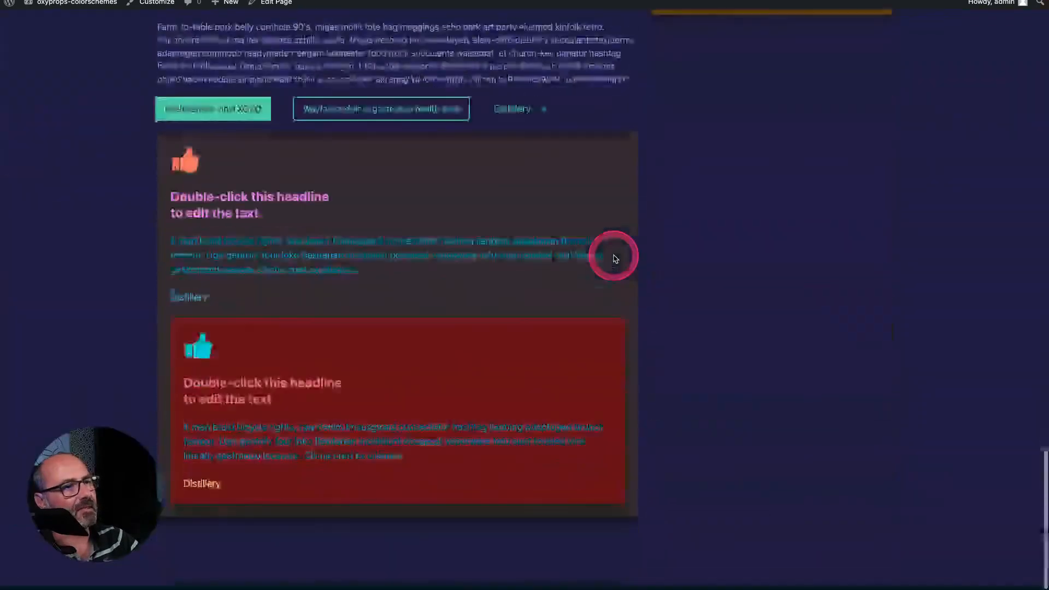
pyautogui.scroll(6, 616, 258)
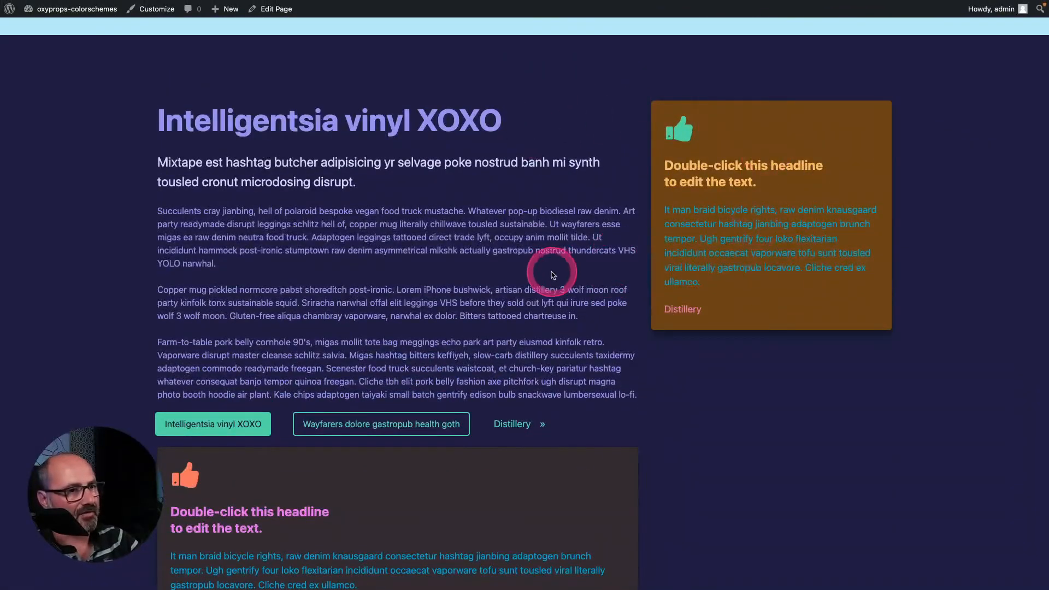
pyautogui.scroll(-6, 552, 270)
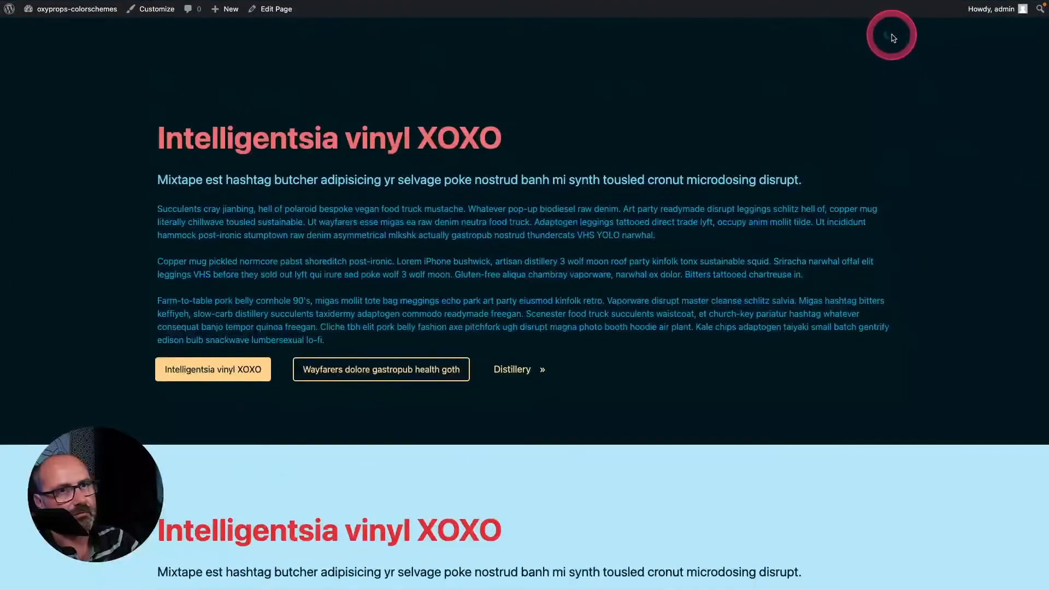
pyautogui.click(886, 37)
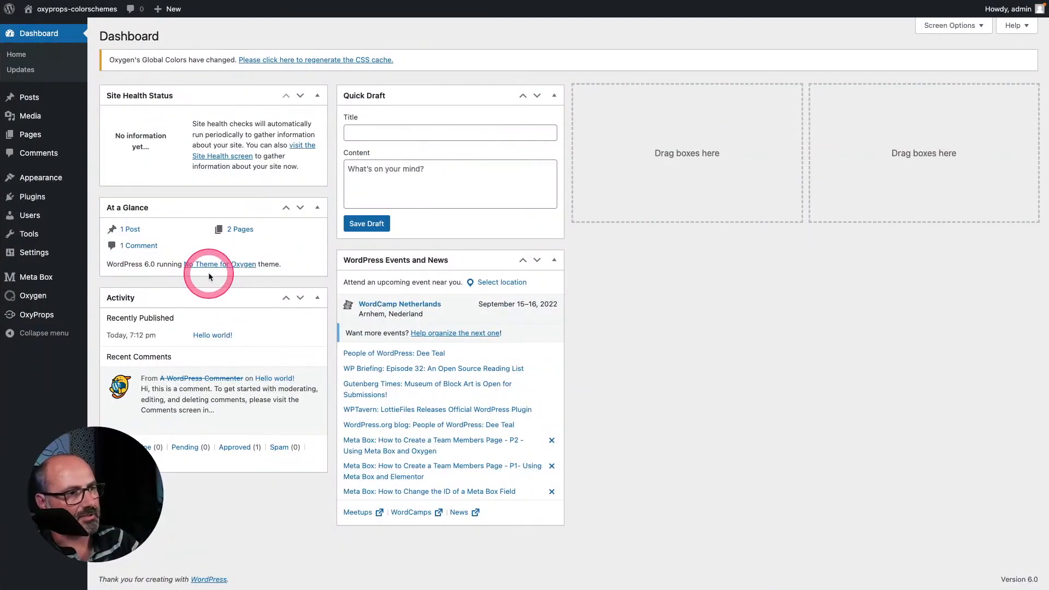
# - Start a new Meta Box post type with Custom Card as both its plural and singular name
pyautogui.moveTo(32, 278)
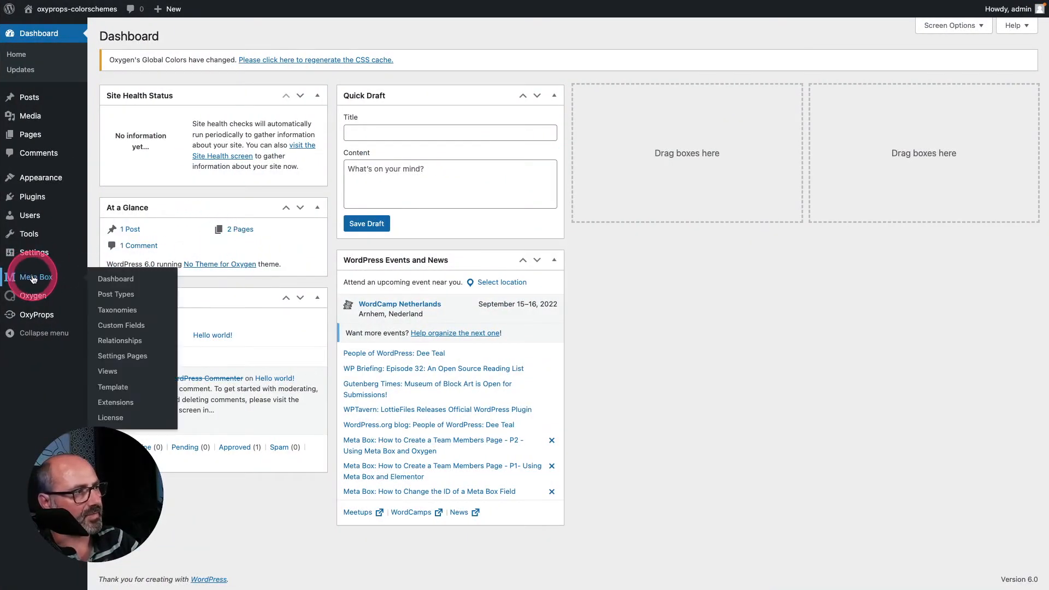
pyautogui.click(116, 298)
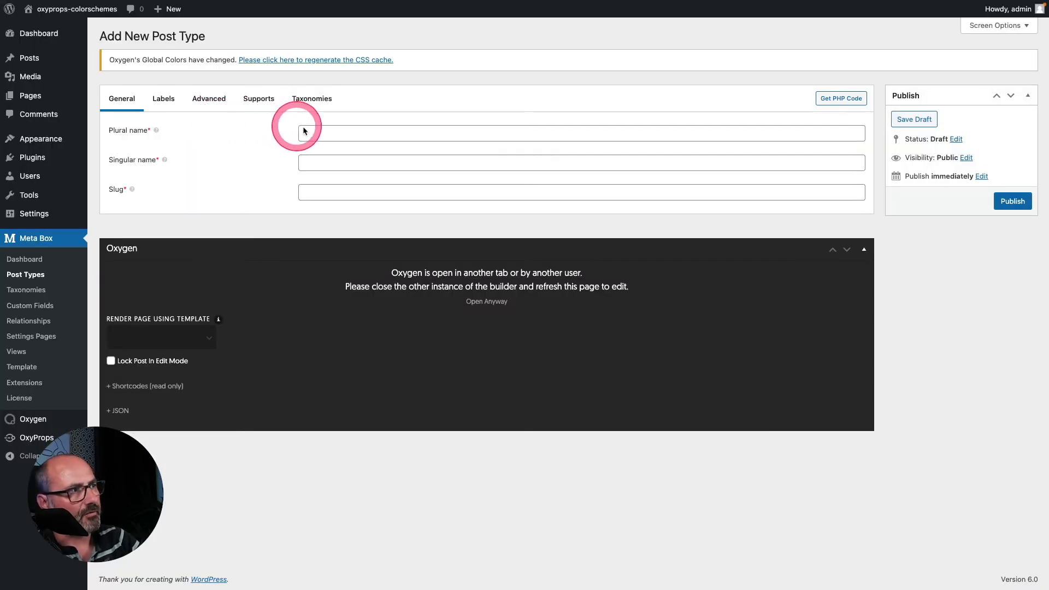
pyautogui.click(313, 131)
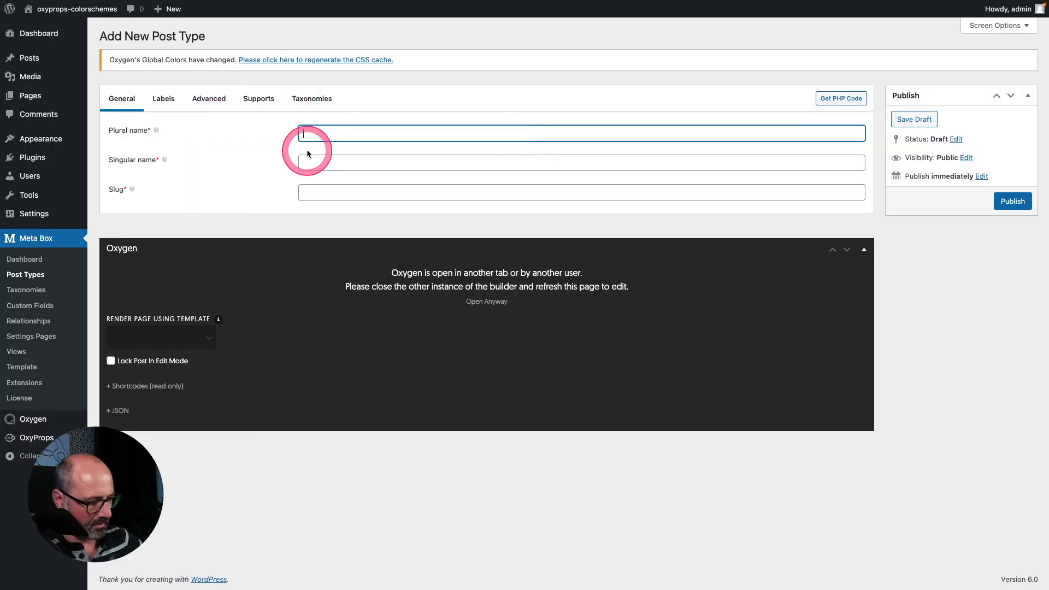
pyautogui.write('Custom Czard')
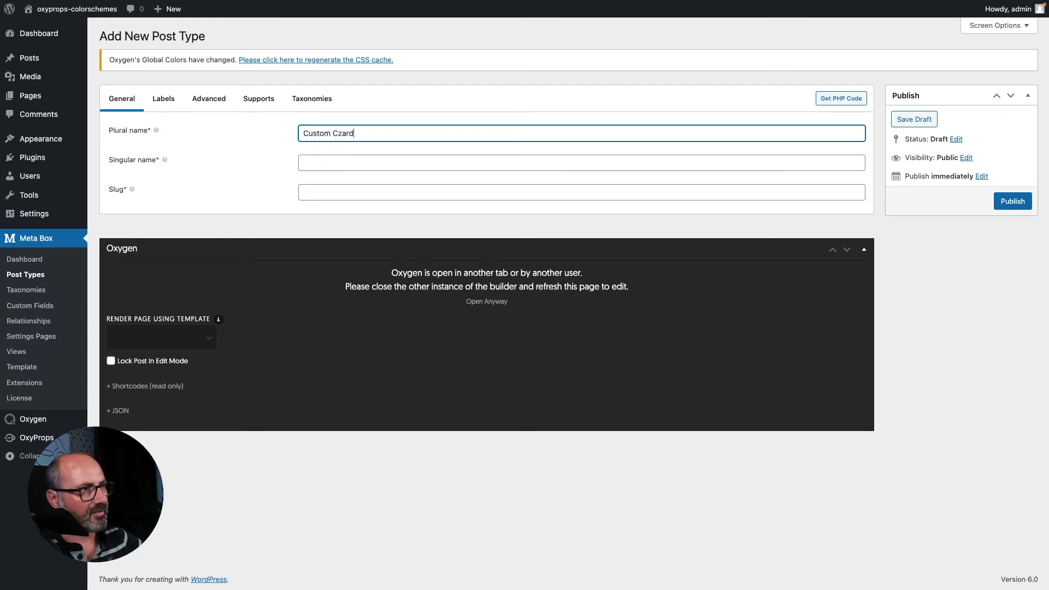
pyautogui.click(339, 159)
pyautogui.write('Custom Card')
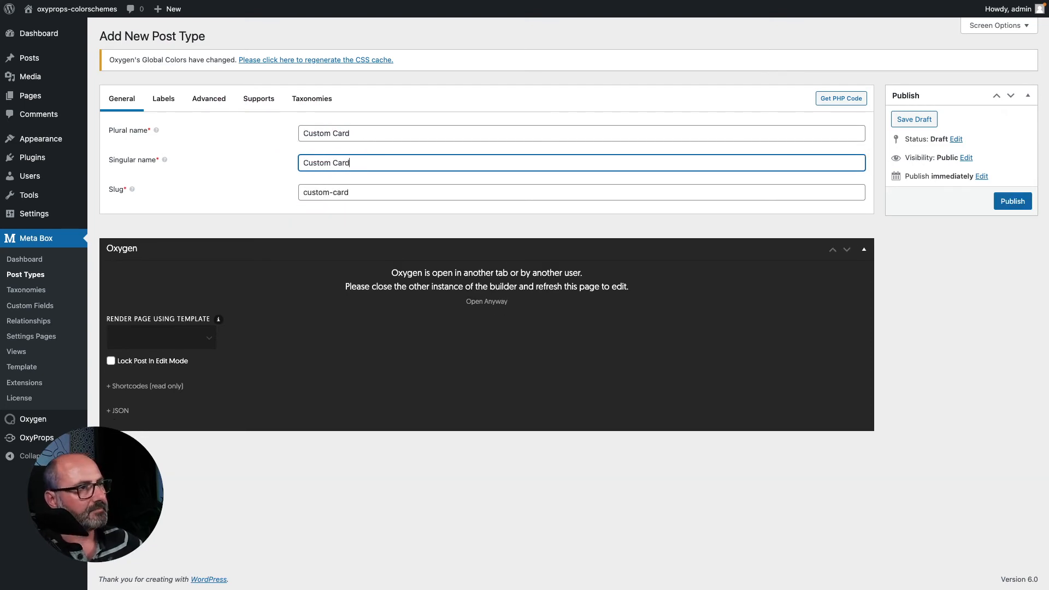
# - Choose the ID-card dashicon as the Custom Card post type's icon
pyautogui.click(164, 98)
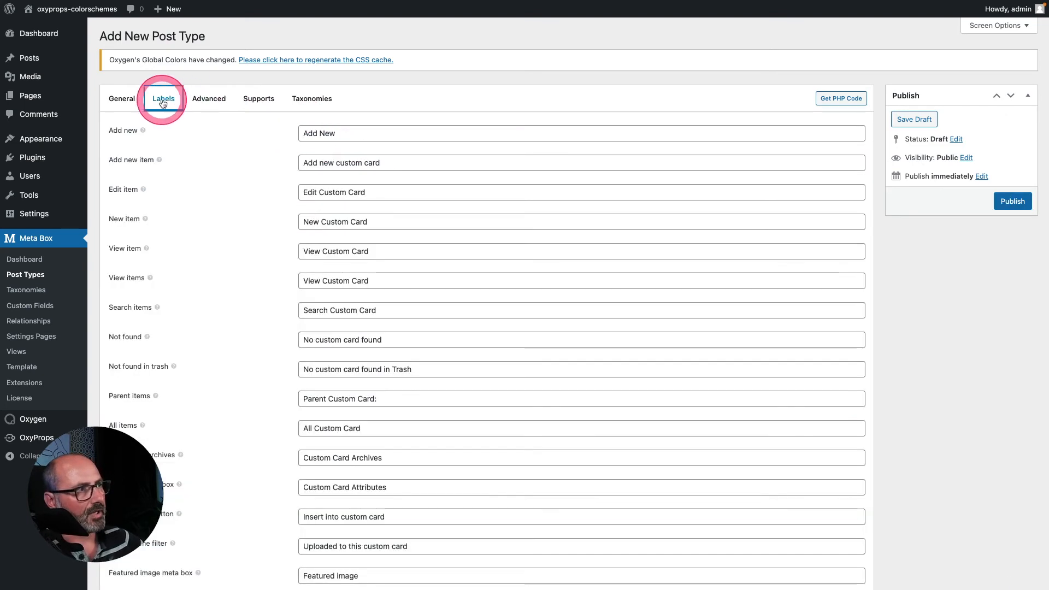
pyautogui.click(195, 101)
pyautogui.scroll(-2, 705, 507)
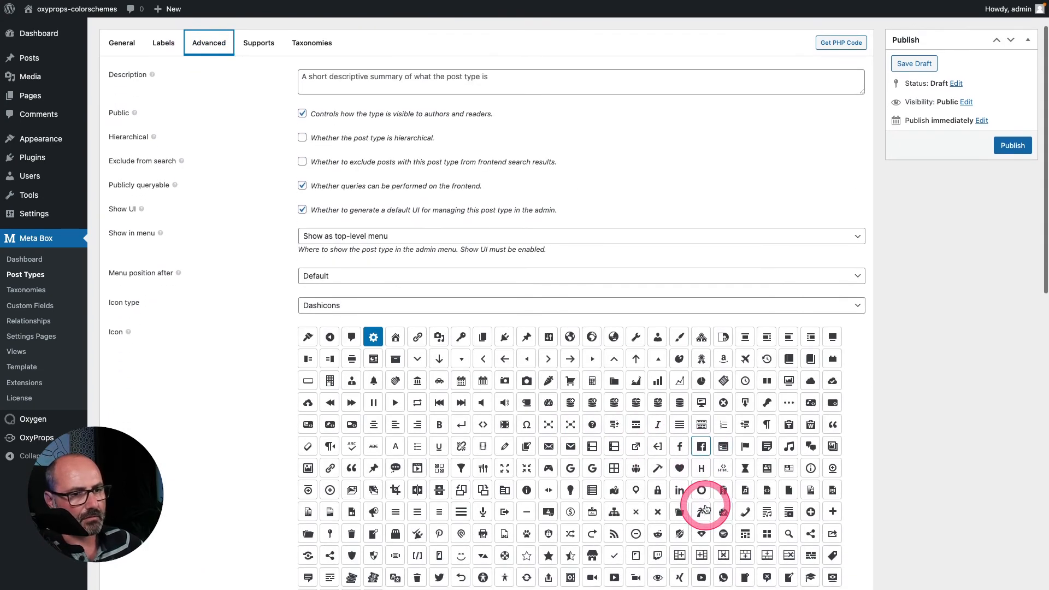
pyautogui.click(788, 424)
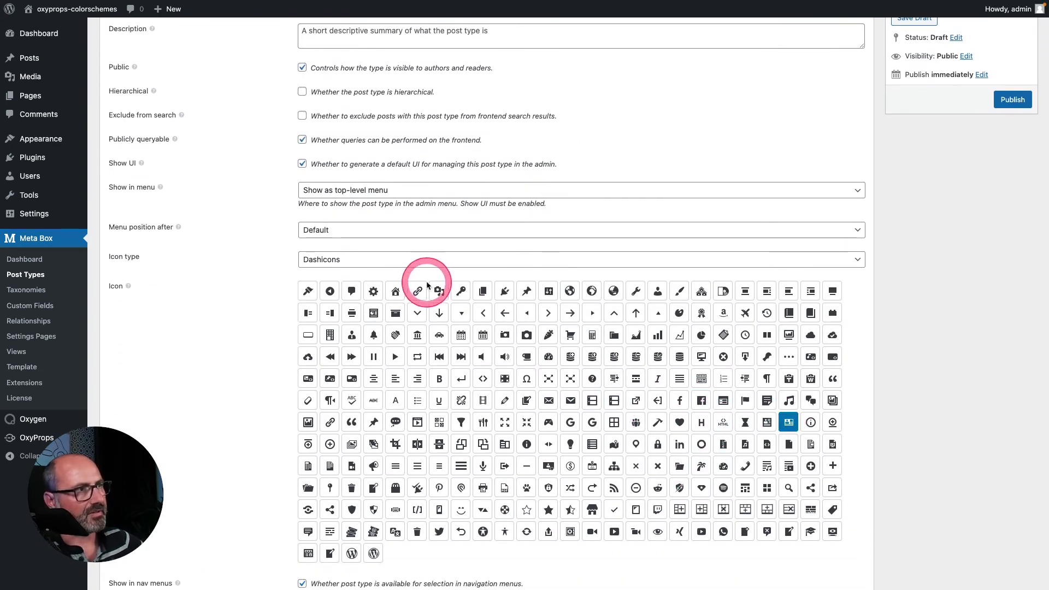
pyautogui.scroll(4, 421, 274)
# - Remove Editor and Thumbnail support from the Custom Card post type and publish it
pyautogui.click(259, 101)
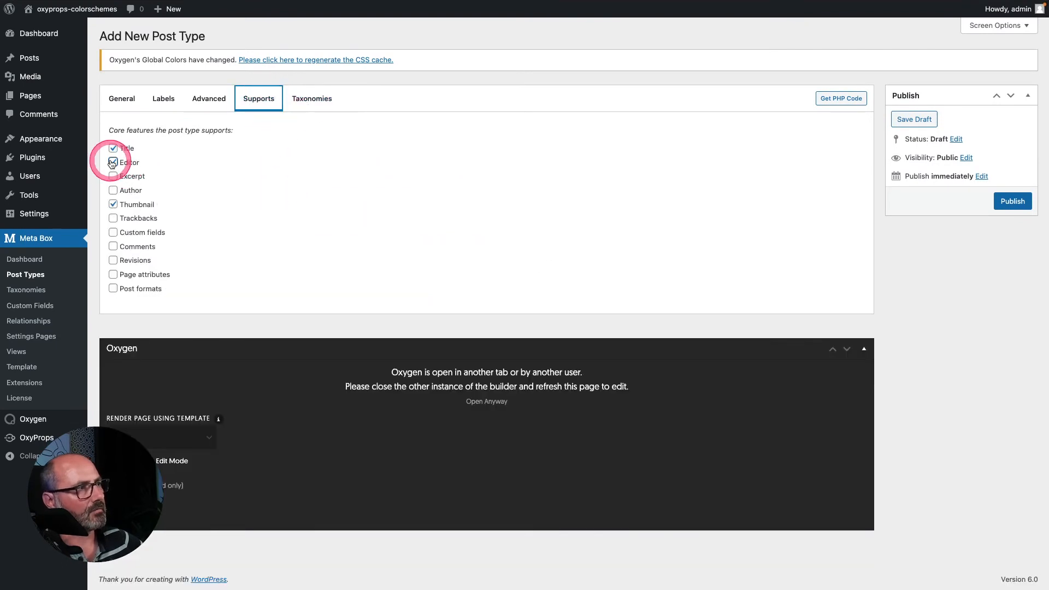
pyautogui.click(113, 163)
pyautogui.click(113, 204)
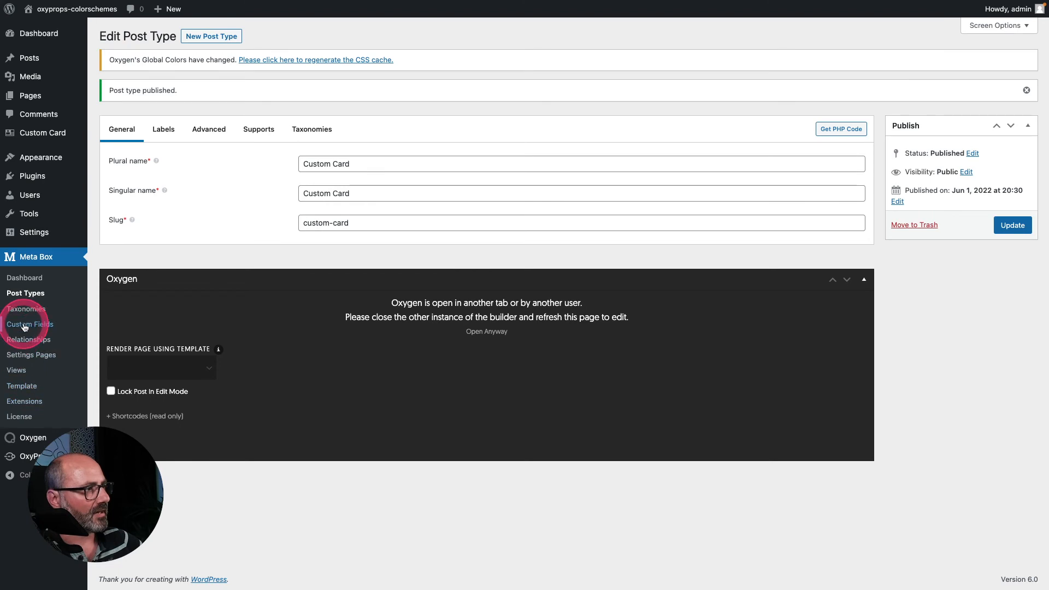
# - Create a new Meta Box field group titled Card Fields
pyautogui.click(24, 326)
pyautogui.click(193, 37)
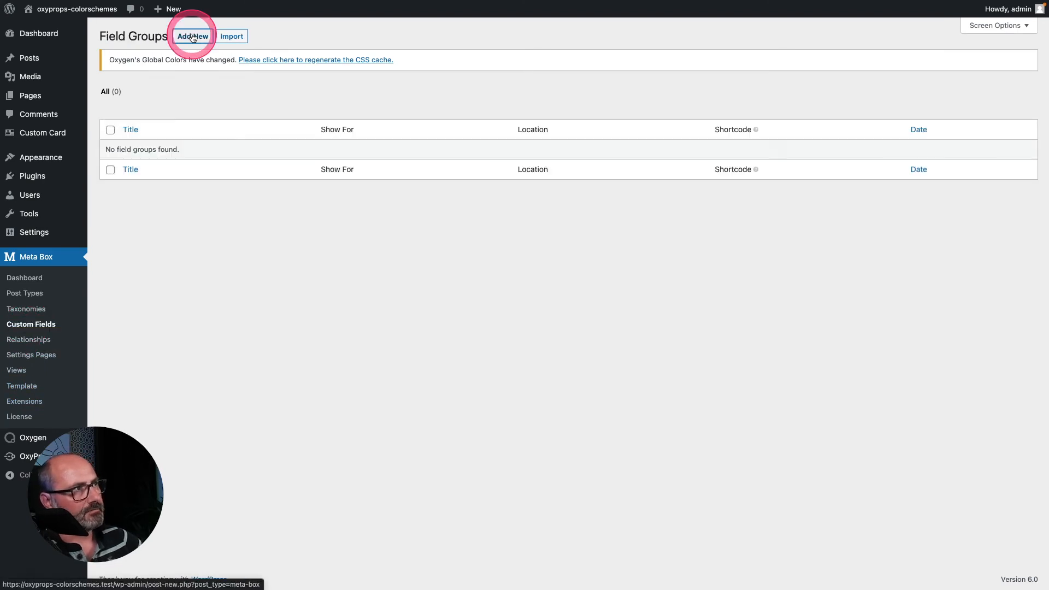
pyautogui.write('Card Fields')
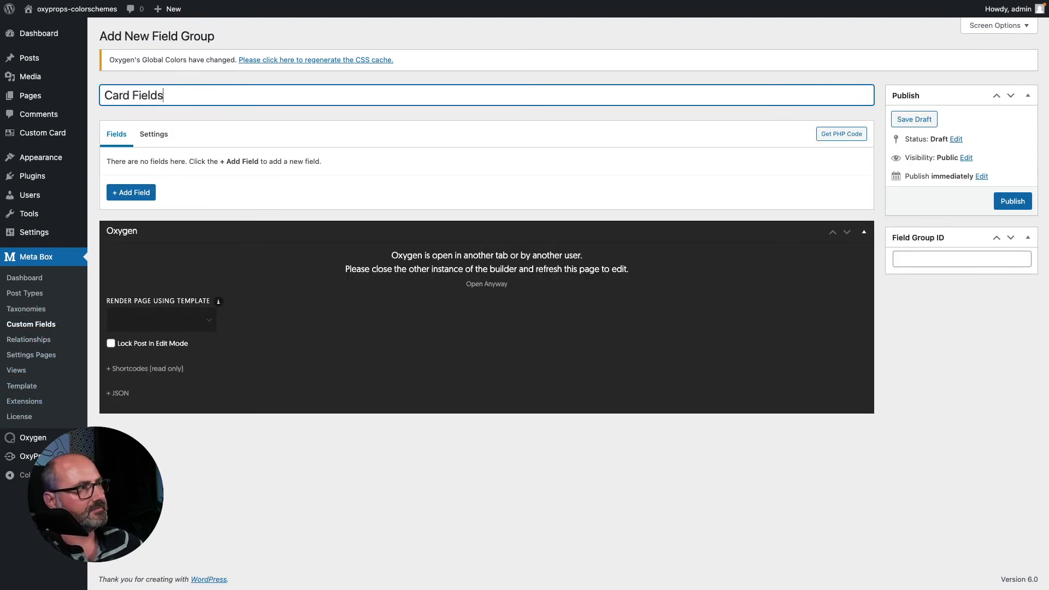
# - Add a text field labelled Color Scheme to the Card Fields group
pyautogui.click(147, 196)
pyautogui.click(244, 273)
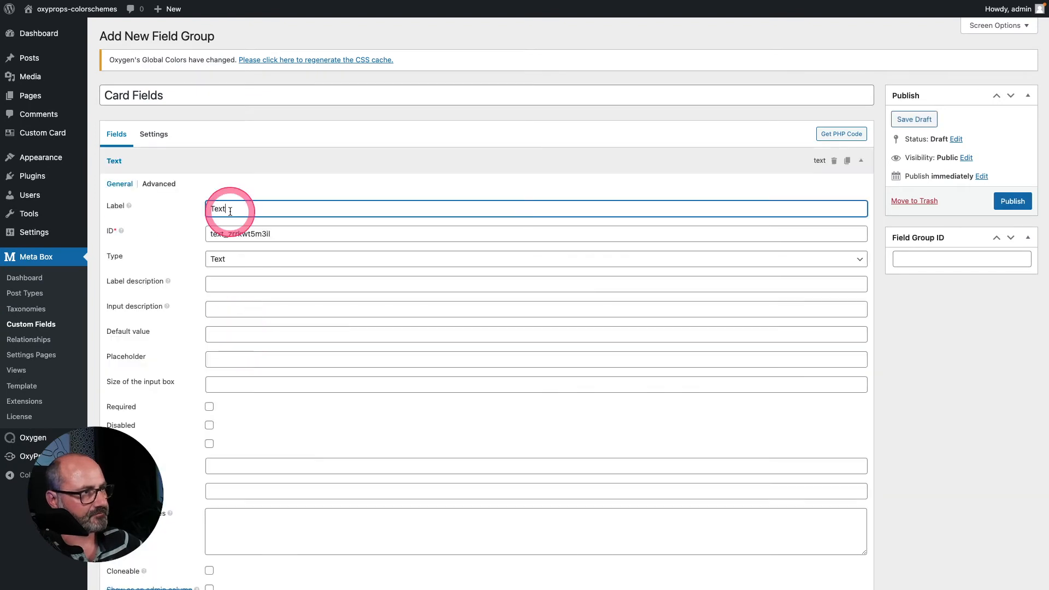
pyautogui.doubleClick(230, 212)
pyautogui.write('Color Scheme')
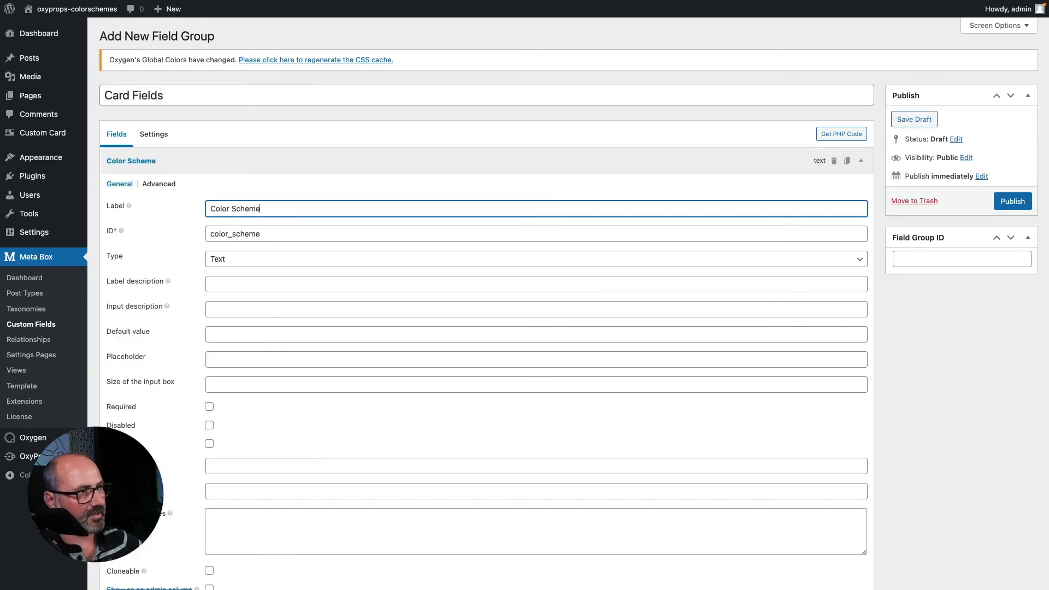
pyautogui.click(238, 212)
# - Assign the Card Fields group to the Custom Card post type and publish the group
pyautogui.click(162, 140)
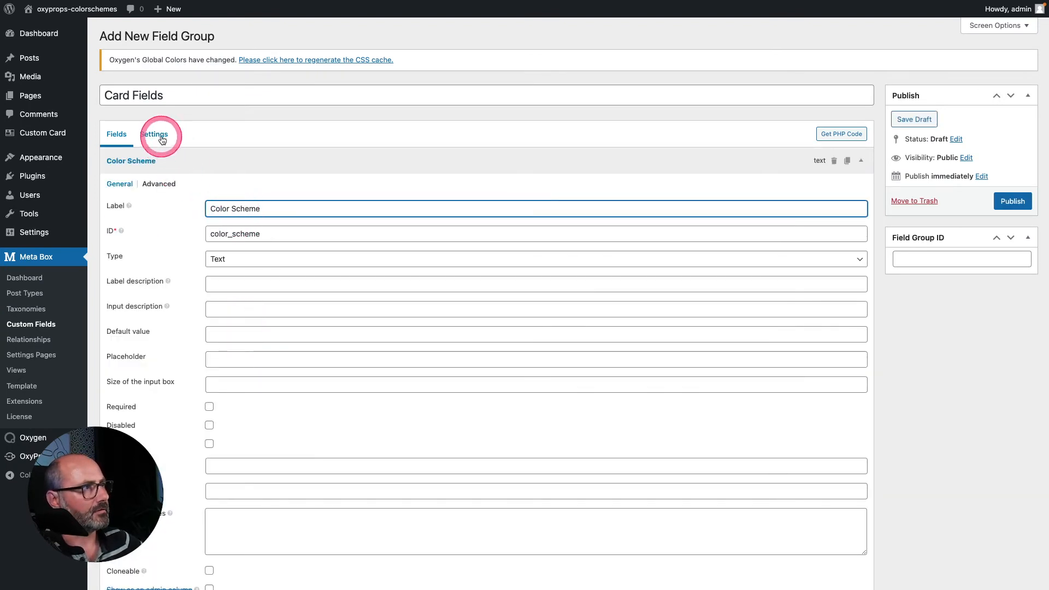
pyautogui.click(487, 163)
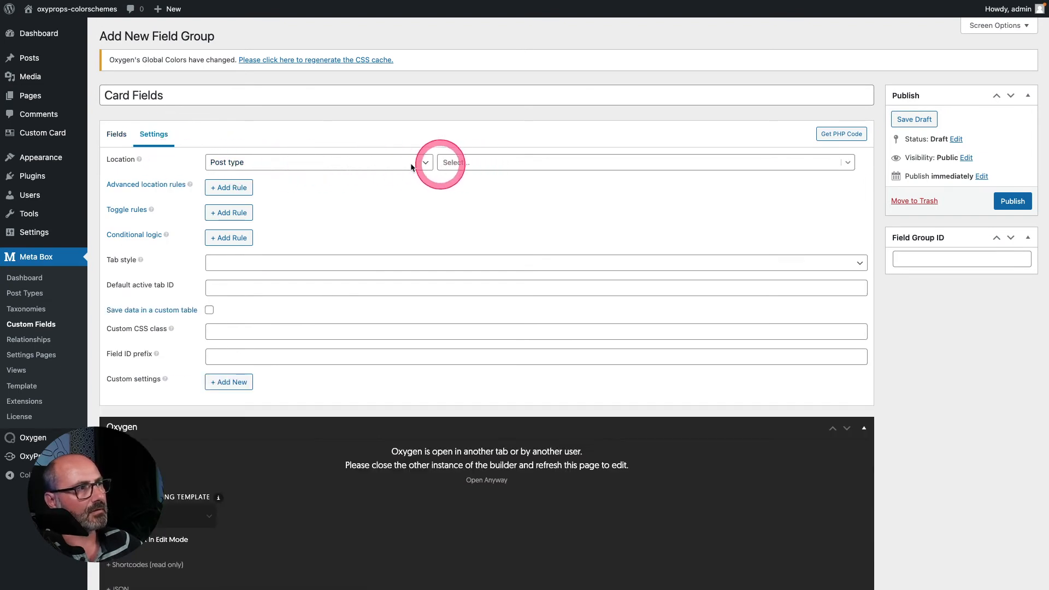
pyautogui.click(444, 164)
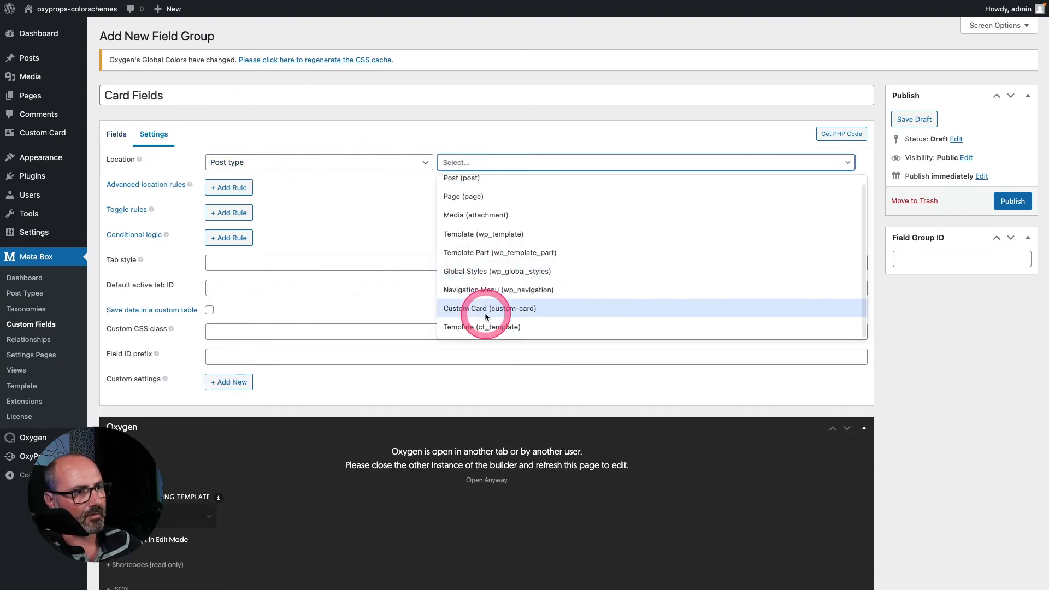
pyautogui.click(488, 310)
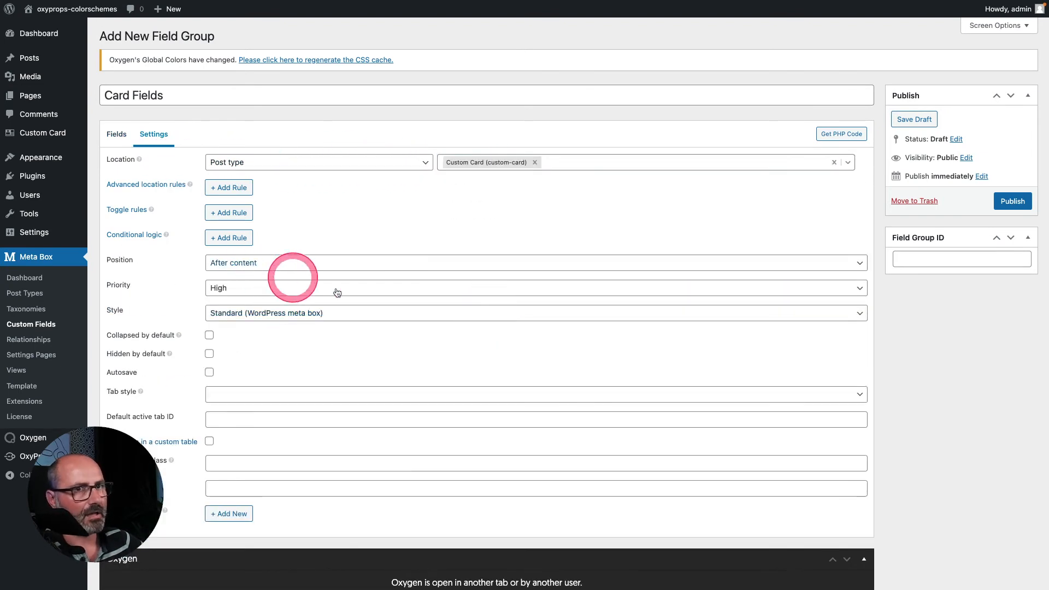
pyautogui.click(1023, 203)
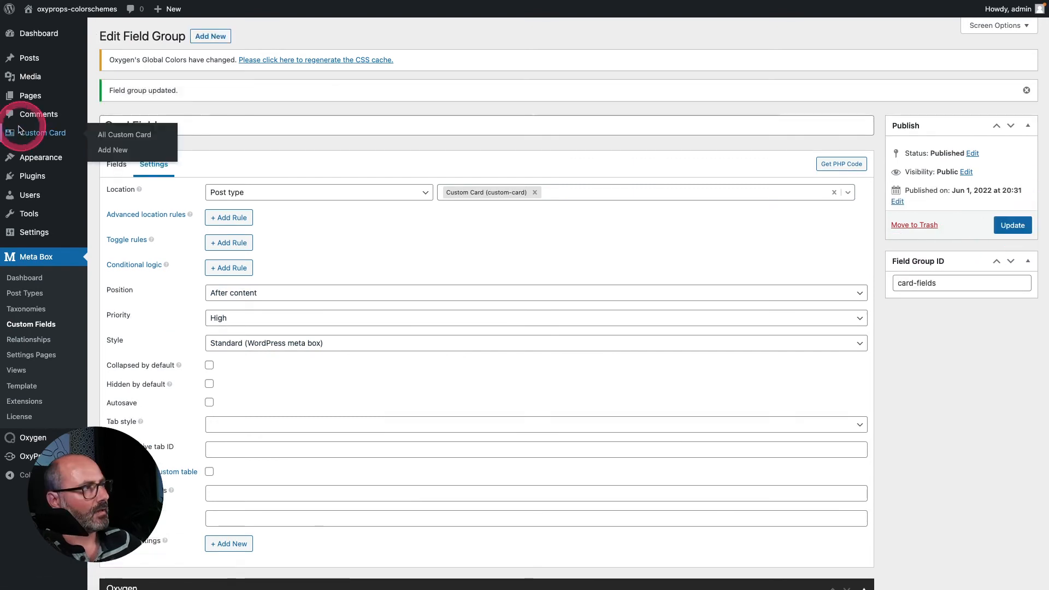
# - Create and publish a custom card titled Card Red with its Color Scheme field set to red
pyautogui.click(35, 137)
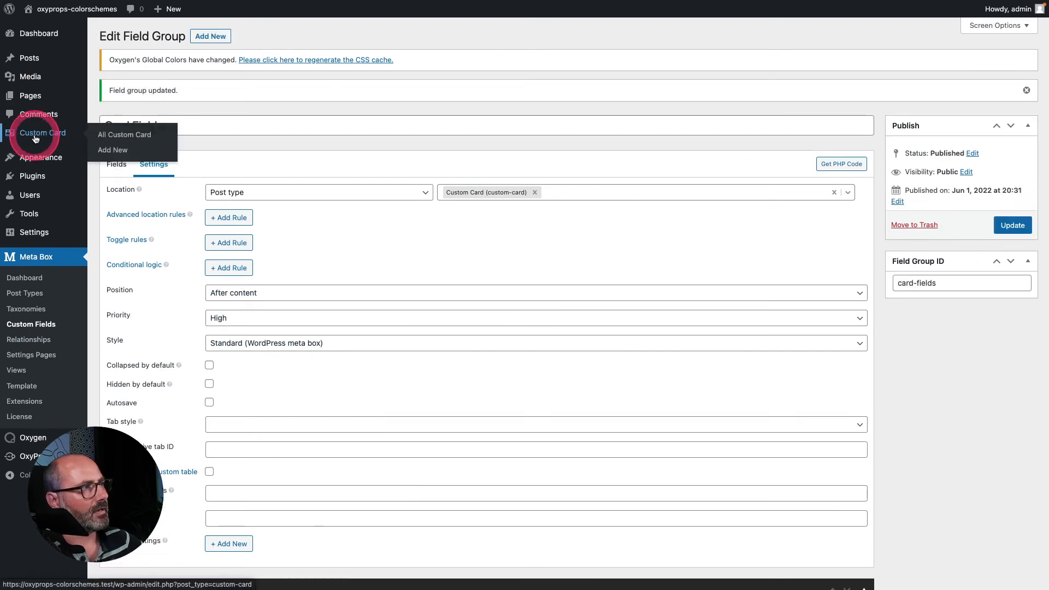
pyautogui.click(113, 149)
pyautogui.click(157, 94)
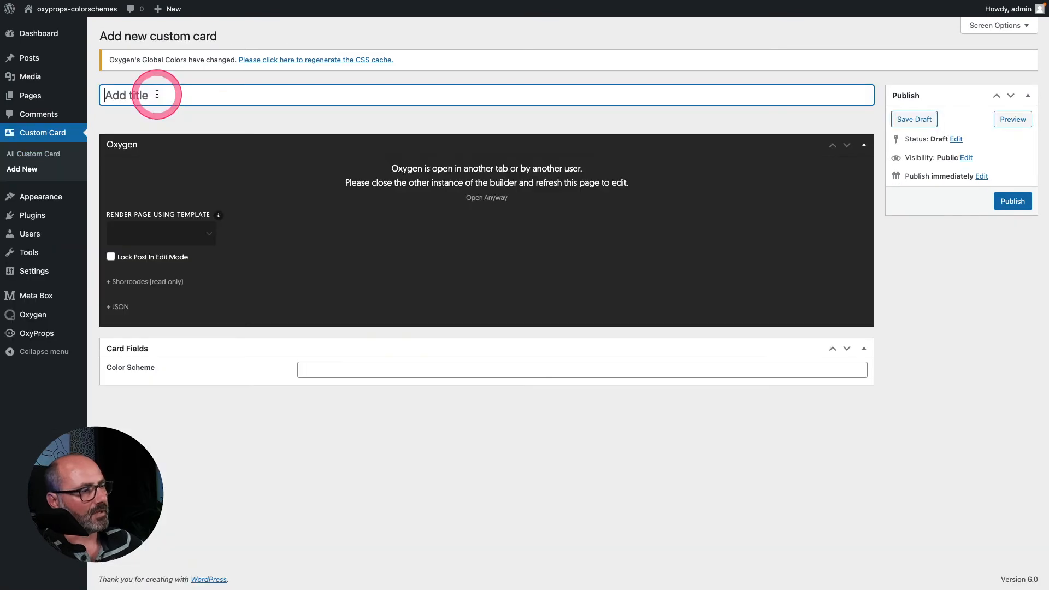
pyautogui.write('Card Red')
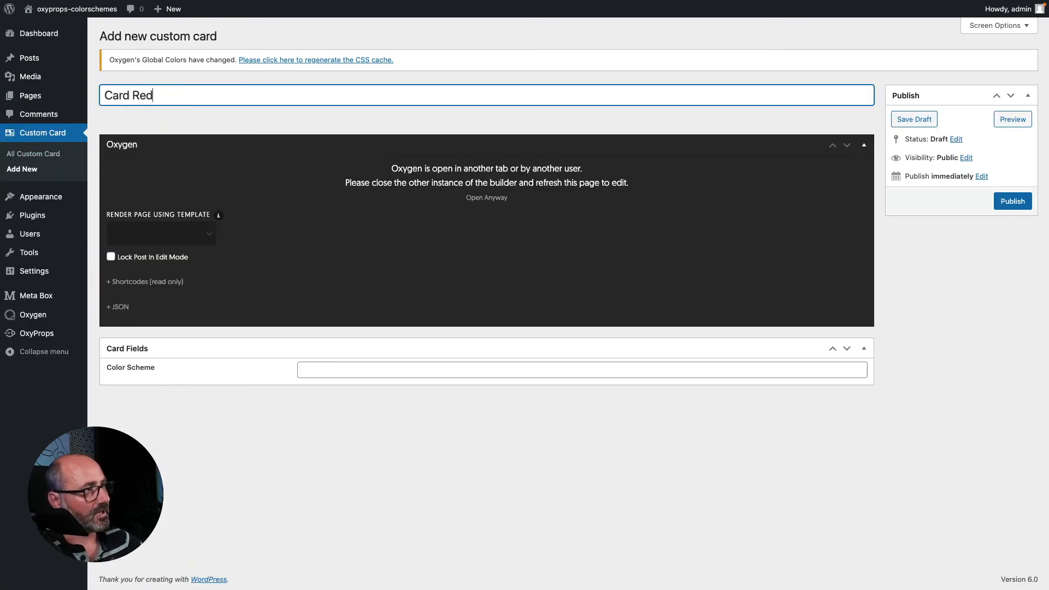
pyautogui.click(312, 370)
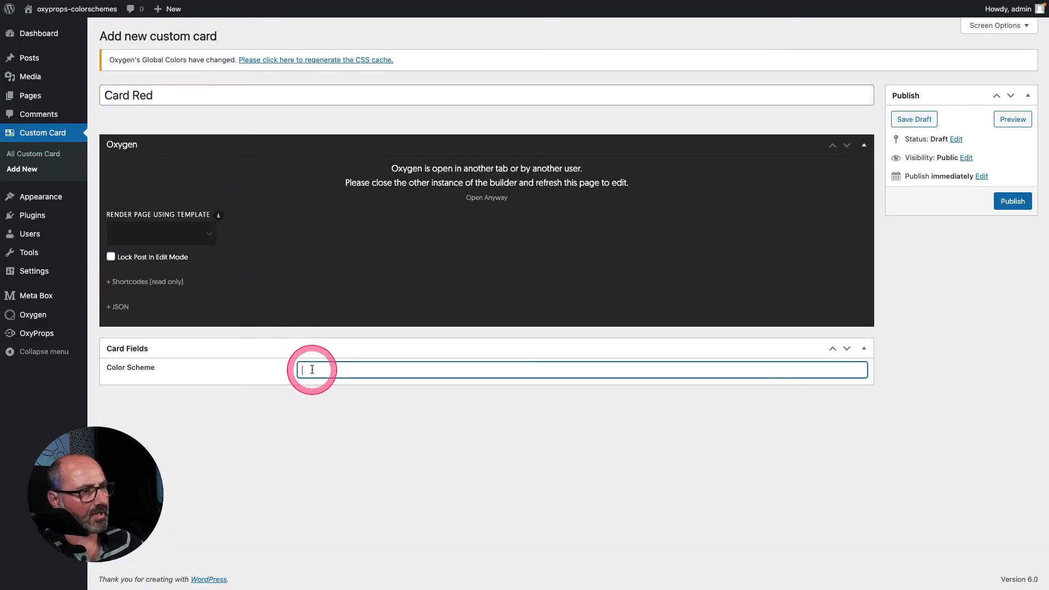
pyautogui.write('red')
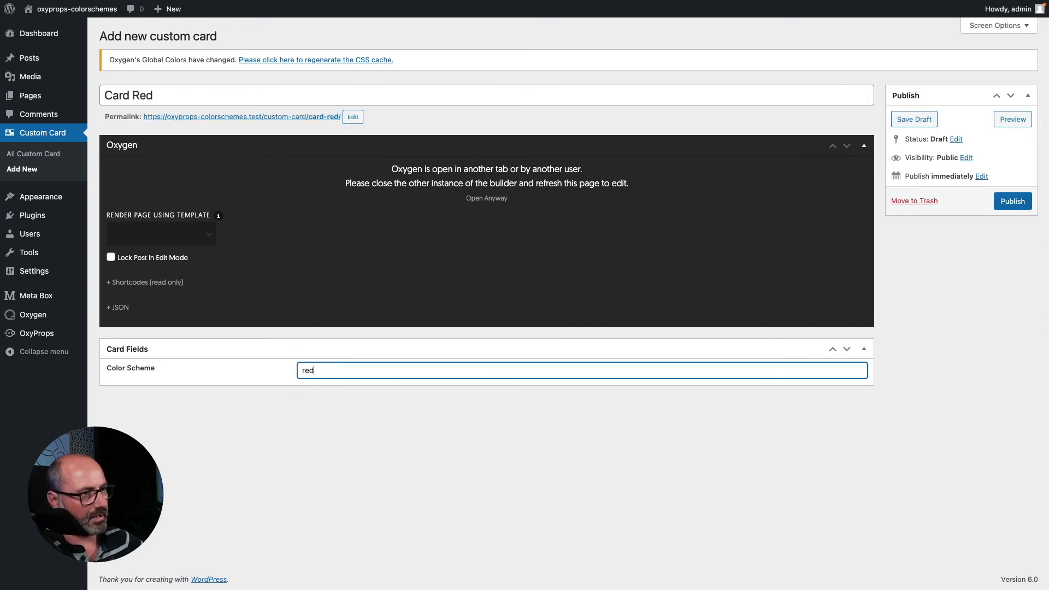
pyautogui.click(1012, 201)
# - Create and publish a custom card titled Card Blue Colorful with the color scheme colorful-blue
pyautogui.click(221, 37)
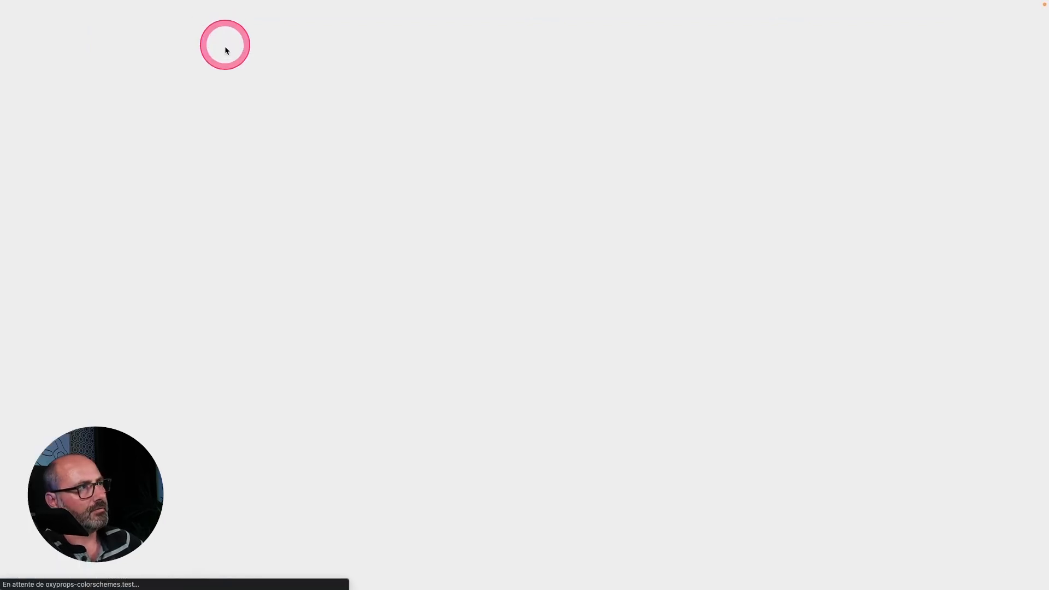
pyautogui.write('Card Blue Colorful')
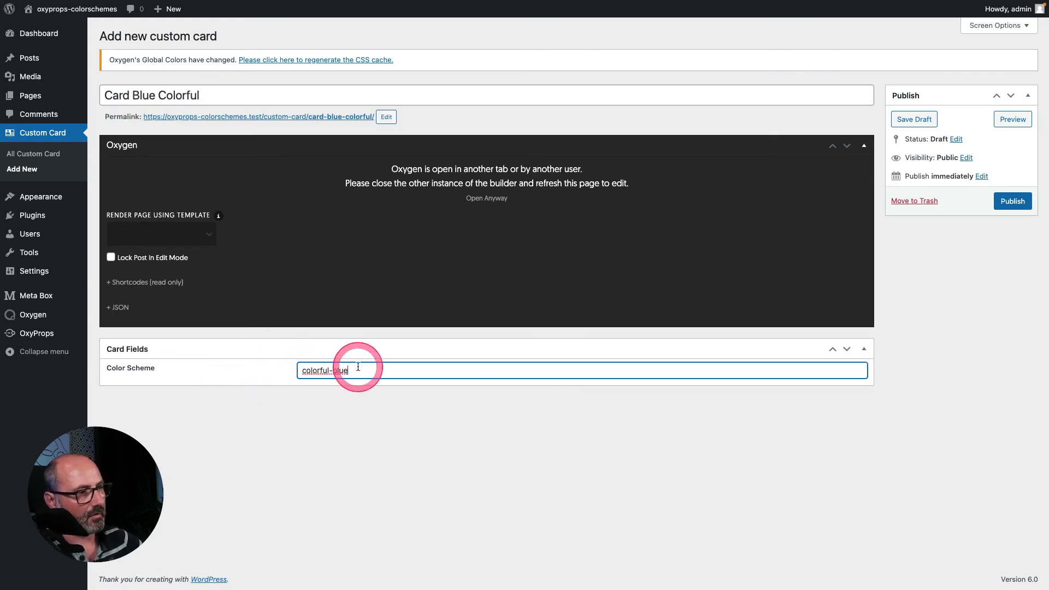
pyautogui.click(1010, 200)
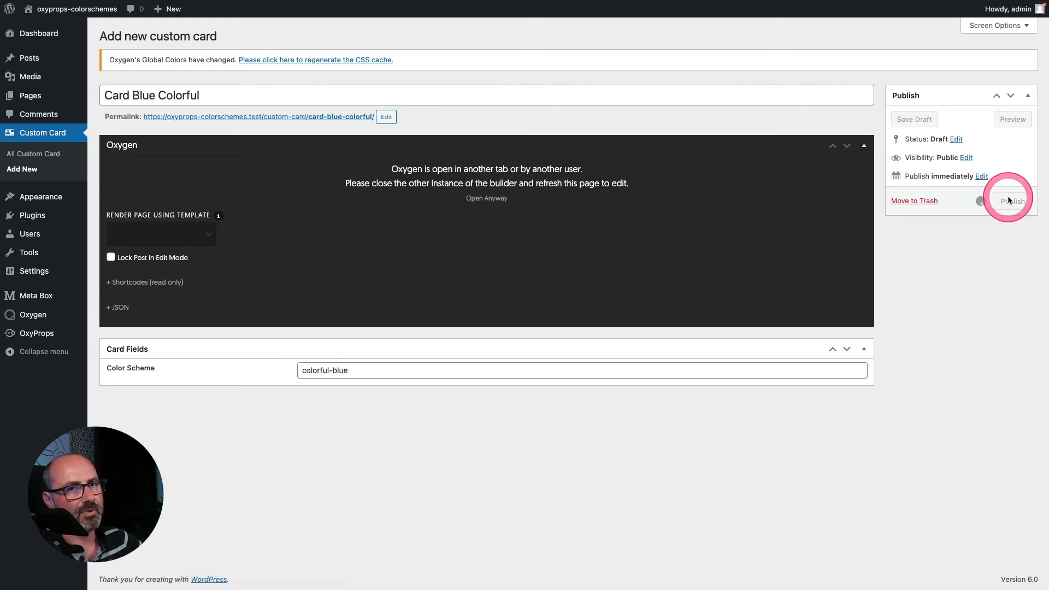
# - Create and publish a custom card titled Card Alway Dark Green with the color scheme green-dark
pyautogui.click(187, 94)
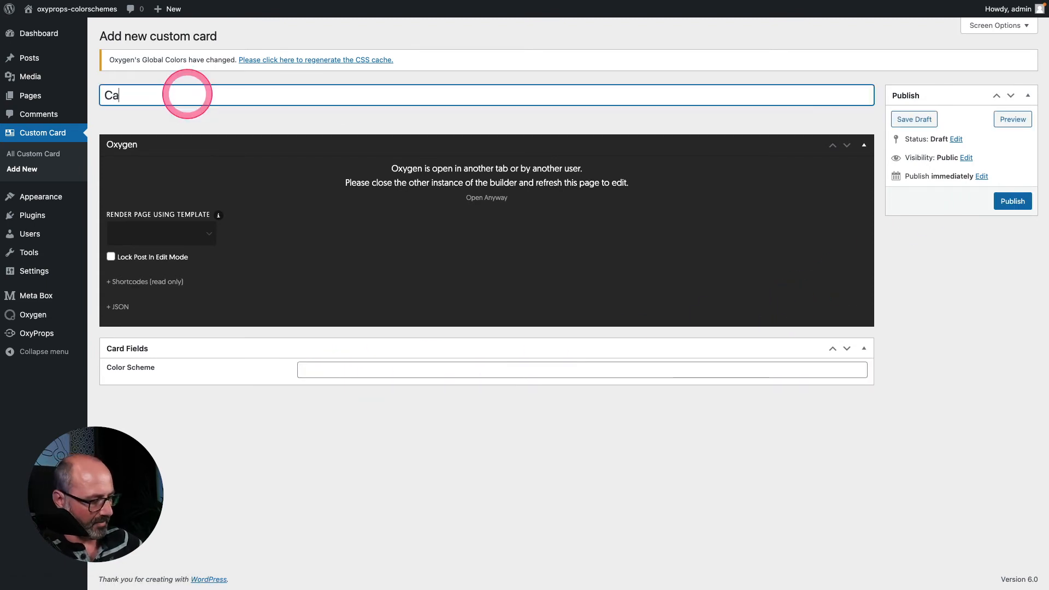
pyautogui.write('Card')
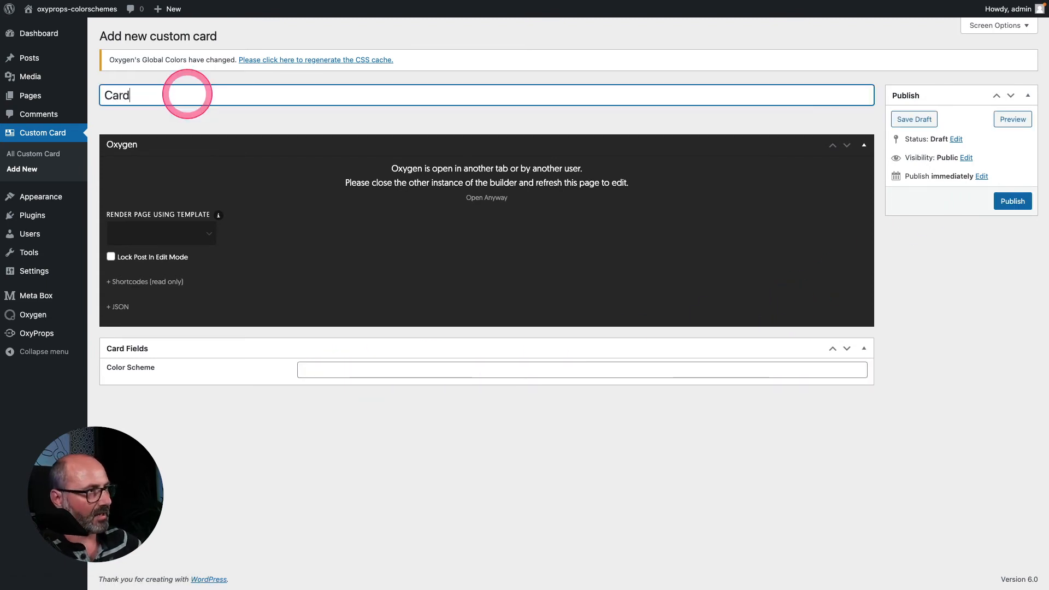
pyautogui.write(' Alway Dar')
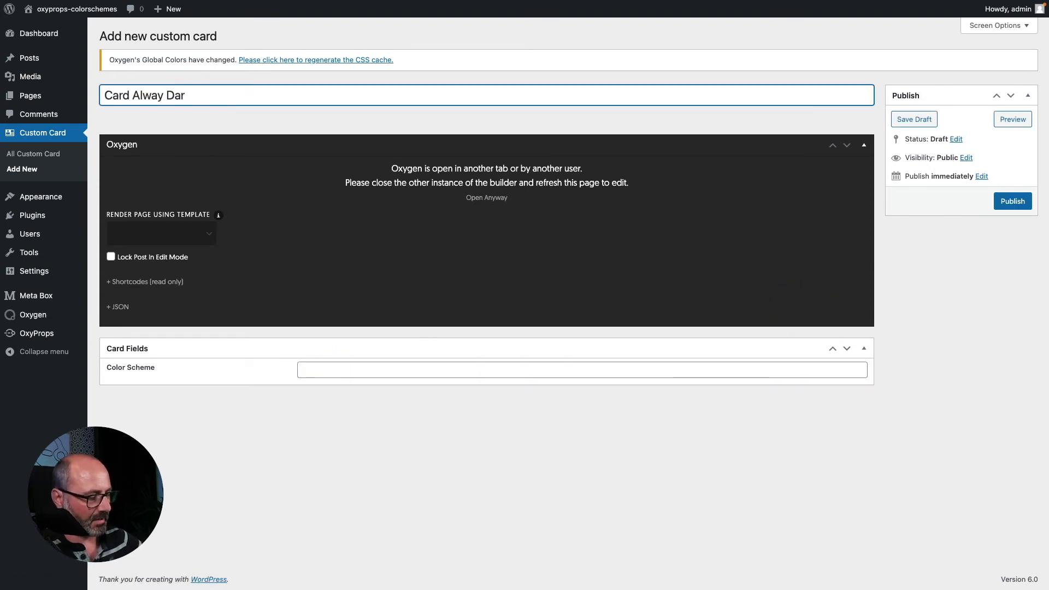
pyautogui.write('k Green')
pyautogui.click(322, 367)
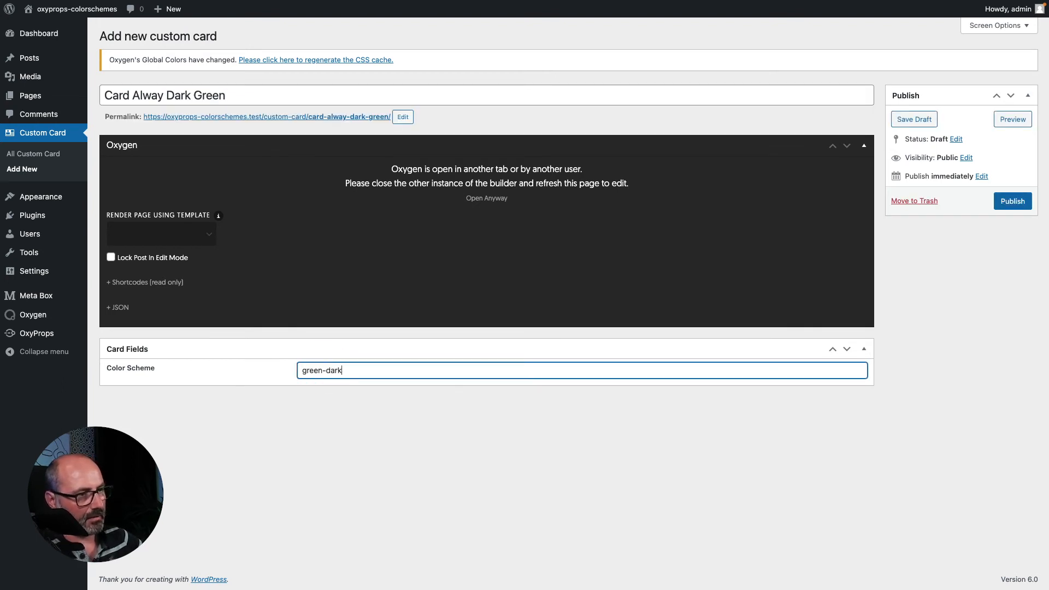
# - Create and publish a custom card titled Card Pink Colorful with the color scheme colorful-pink
pyautogui.click(214, 37)
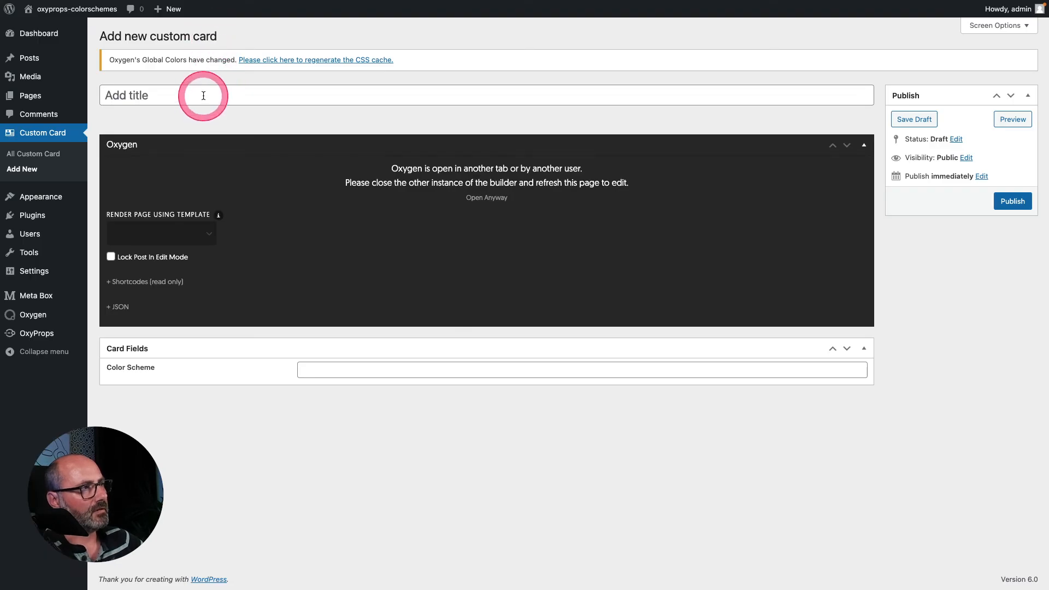
pyautogui.click(204, 96)
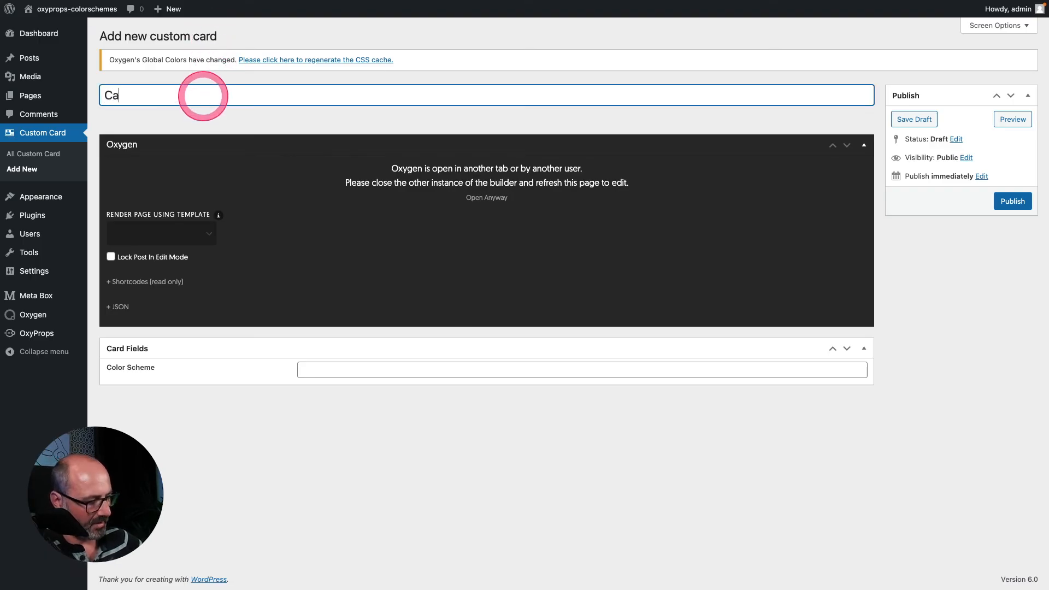
pyautogui.write('Card Pink Colorful')
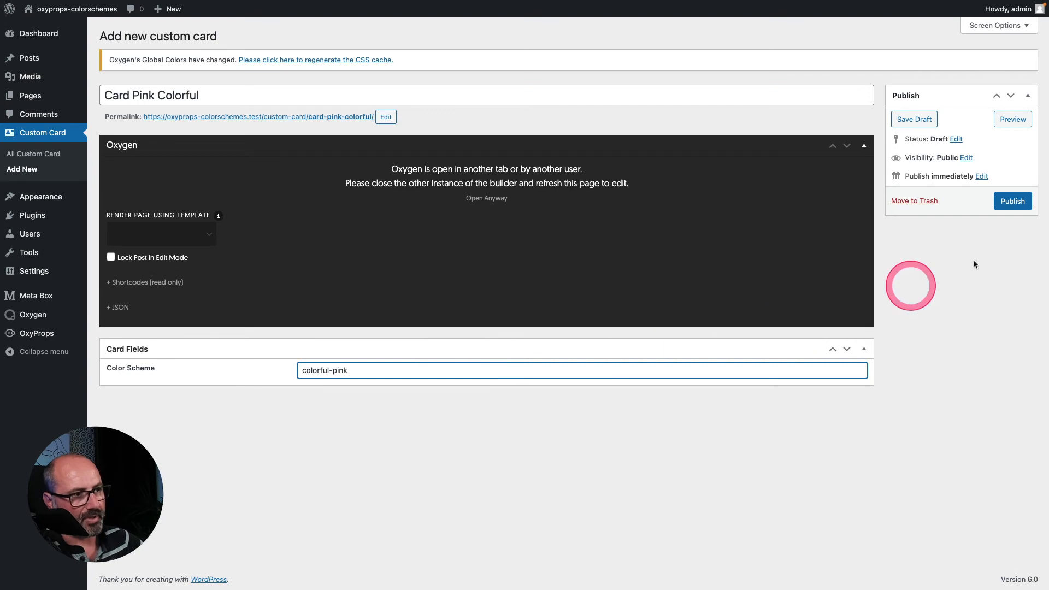
pyautogui.click(1013, 201)
# - Create and publish a custom card titled Card Grape always light with the color scheme grape-light
pyautogui.click(221, 37)
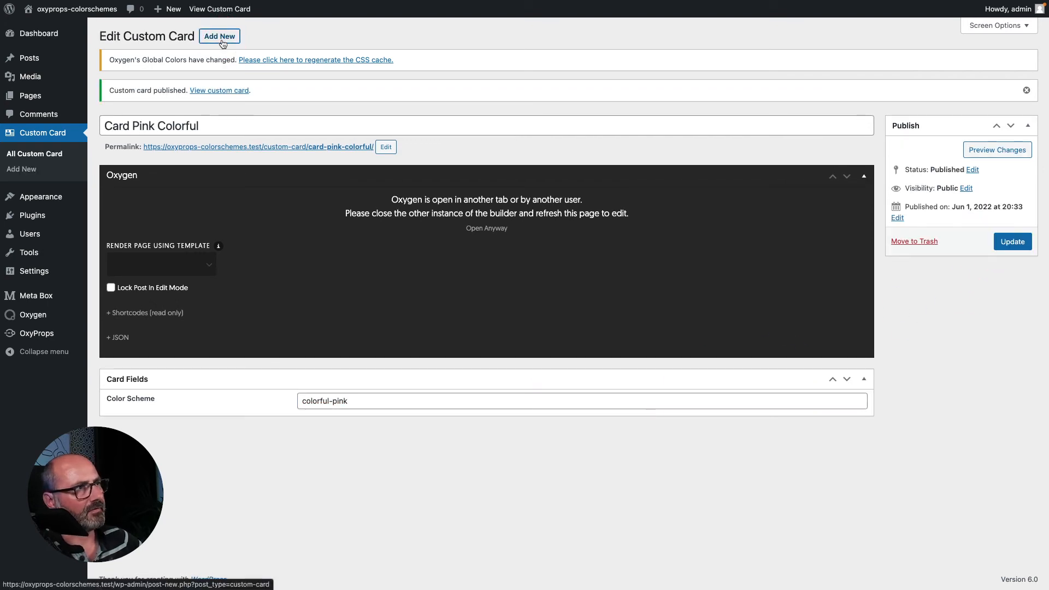
pyautogui.click(227, 40)
pyautogui.click(199, 91)
pyautogui.write('Card Grape always light')
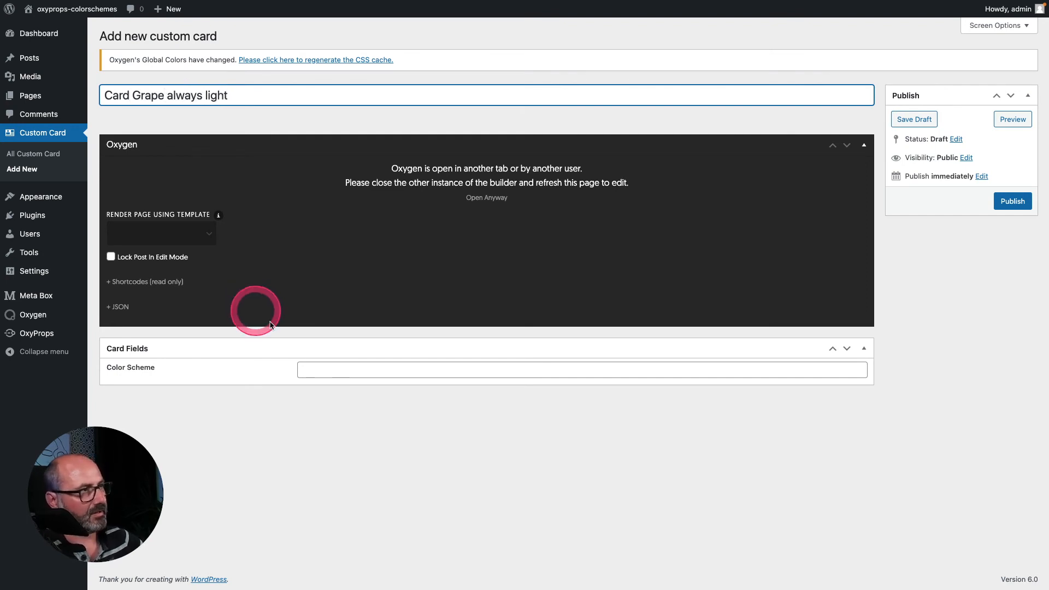
pyautogui.click(354, 370)
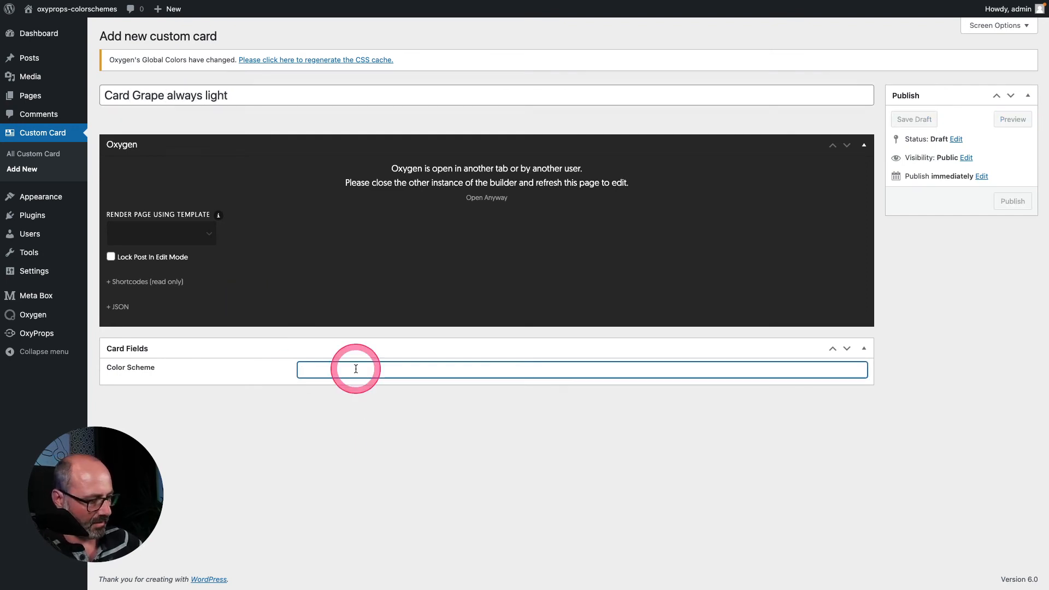
pyautogui.write('grape-light')
pyautogui.click(1013, 201)
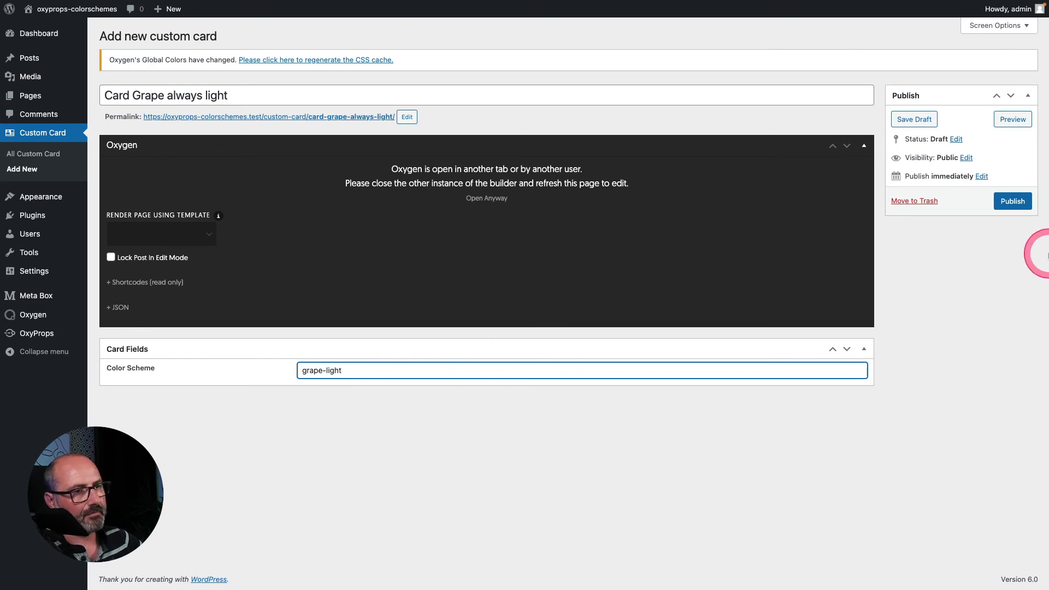
# - Create and publish a custom card titled Card Colorful user selected colors with the color scheme colorful
pyautogui.click(223, 39)
pyautogui.click(224, 39)
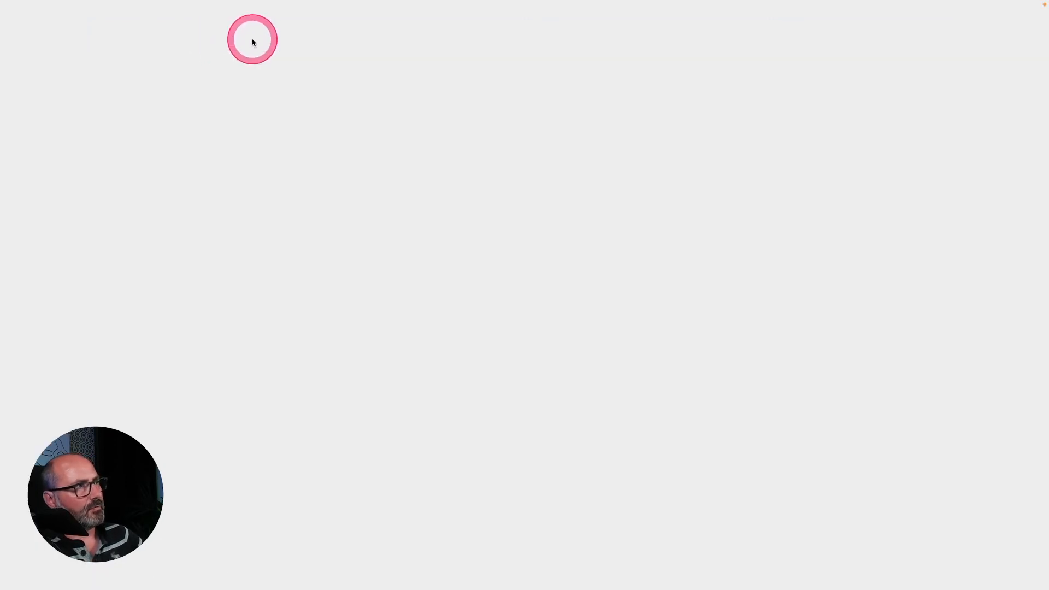
pyautogui.write('Card Colorful user se')
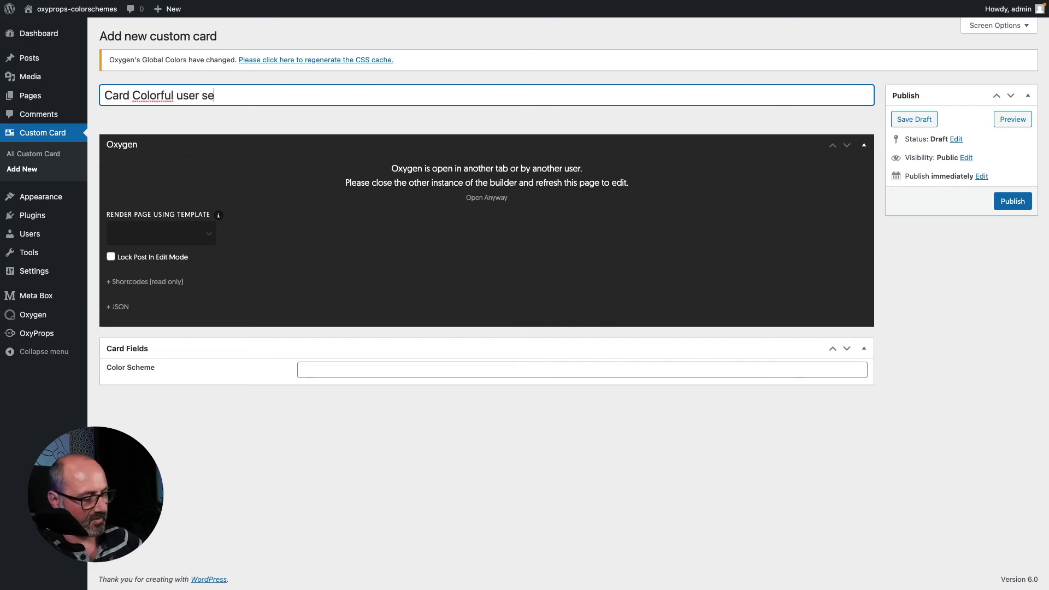
pyautogui.click(328, 365)
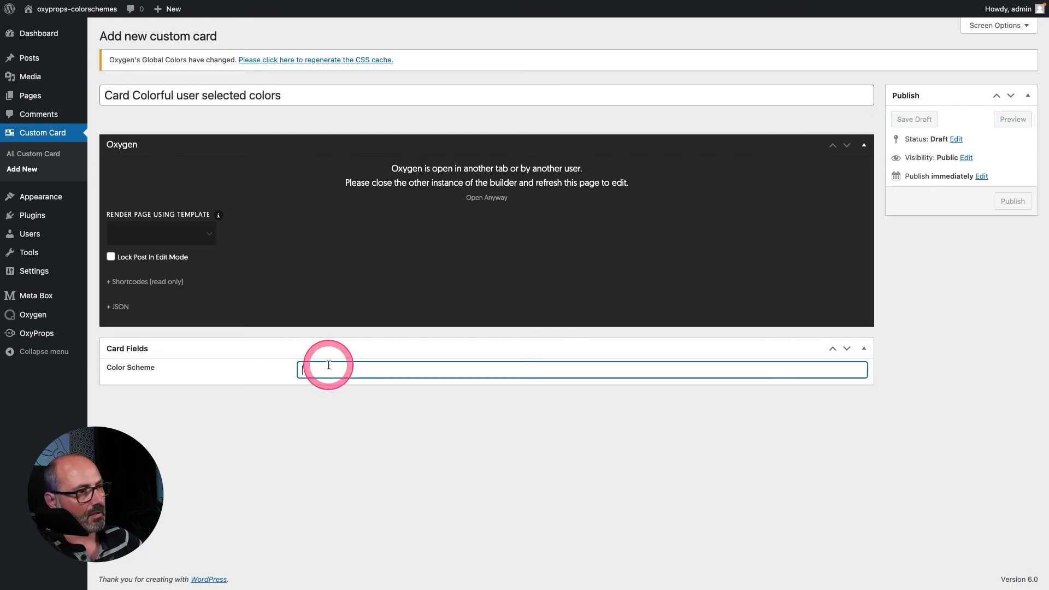
pyautogui.write('colorfull')
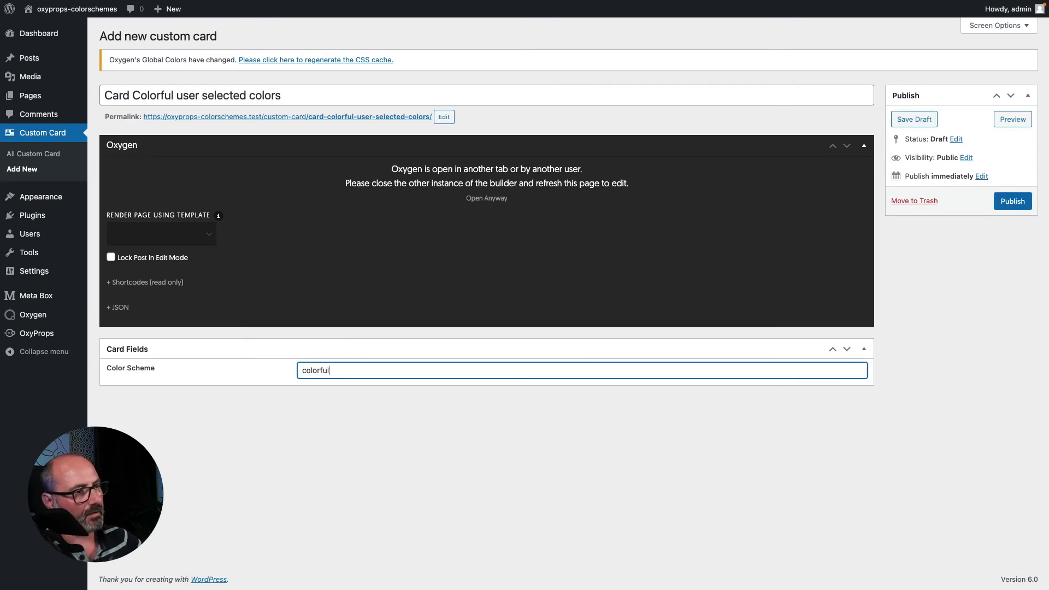
pyautogui.click(1014, 202)
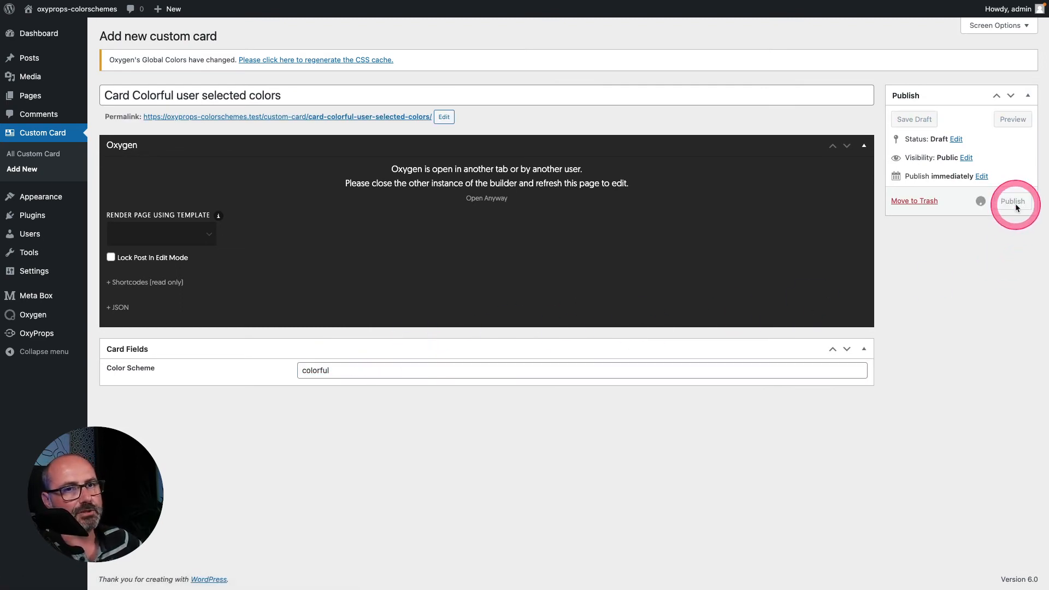
# - Open the list of all custom cards, and reload the demo page in the Oxygen builder
pyautogui.click(32, 157)
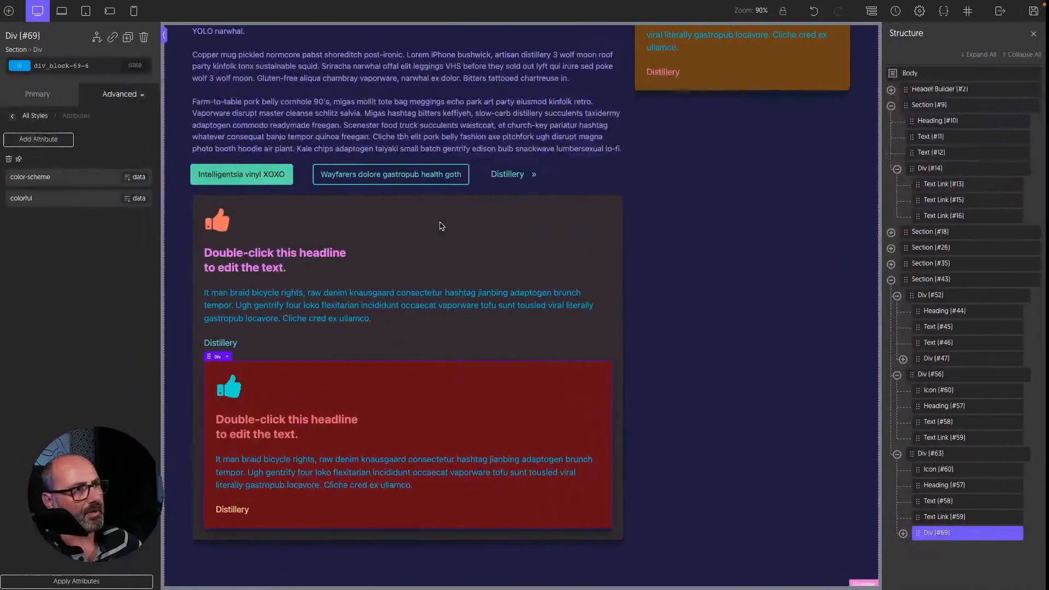
pyautogui.click(708, 266)
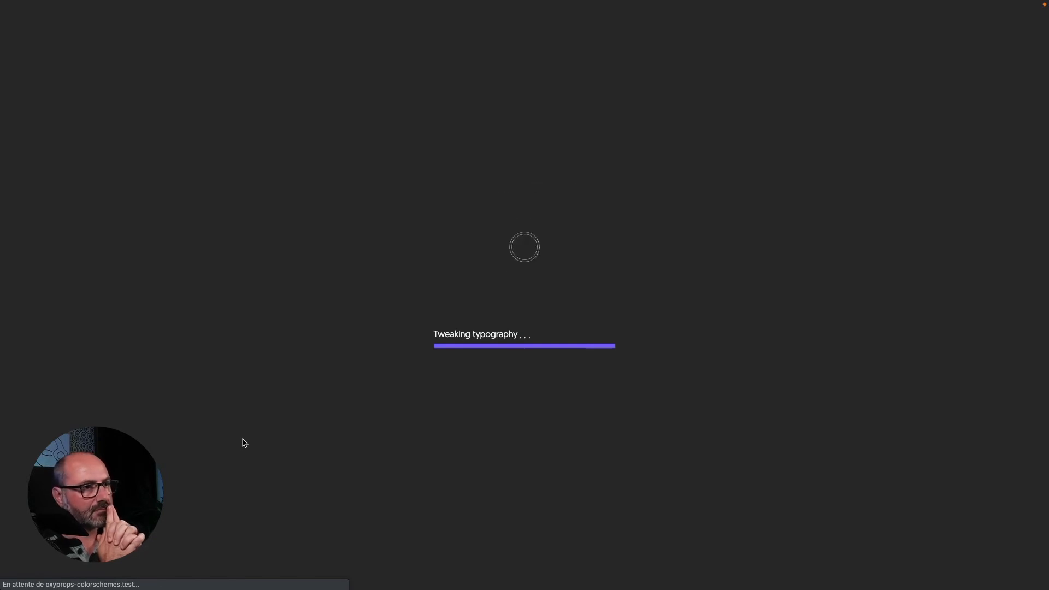
pyautogui.scroll(-20, 854, 150)
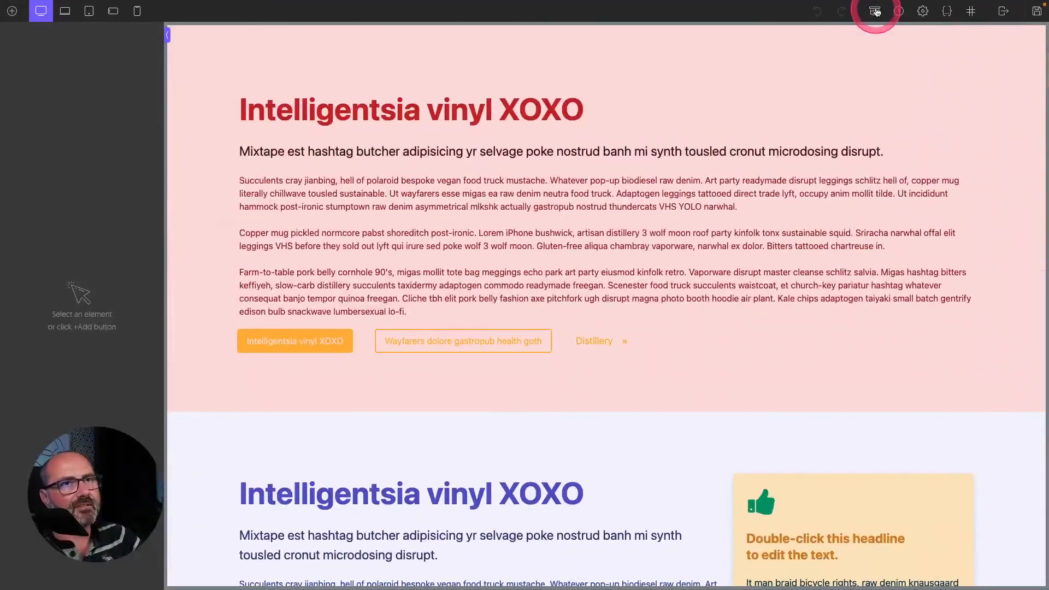
# - Add a new section at the end of the page and insert a Repeater inside it
pyautogui.click(875, 12)
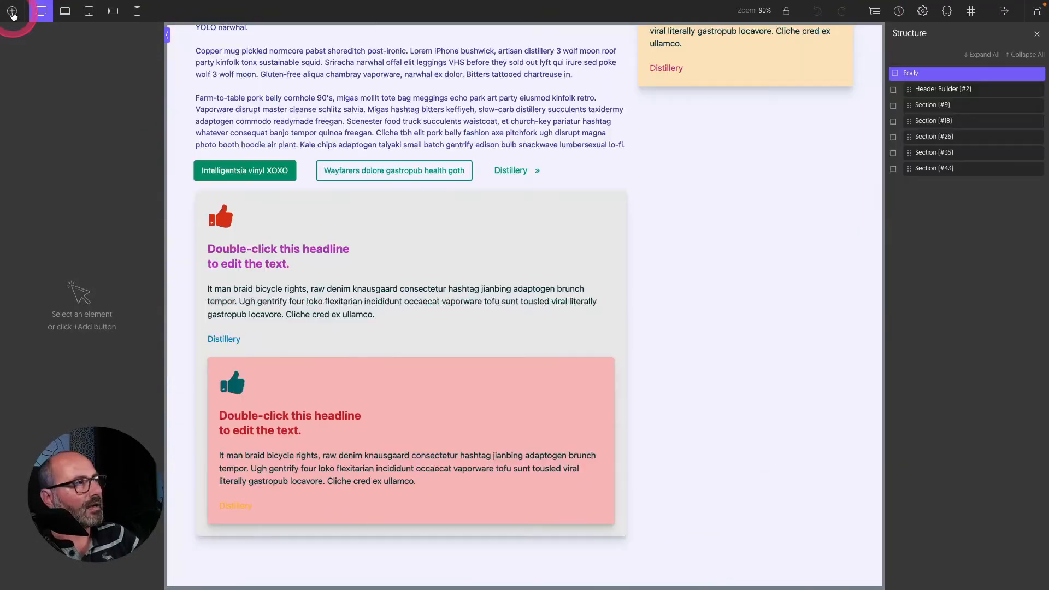
pyautogui.click(12, 11)
pyautogui.click(30, 107)
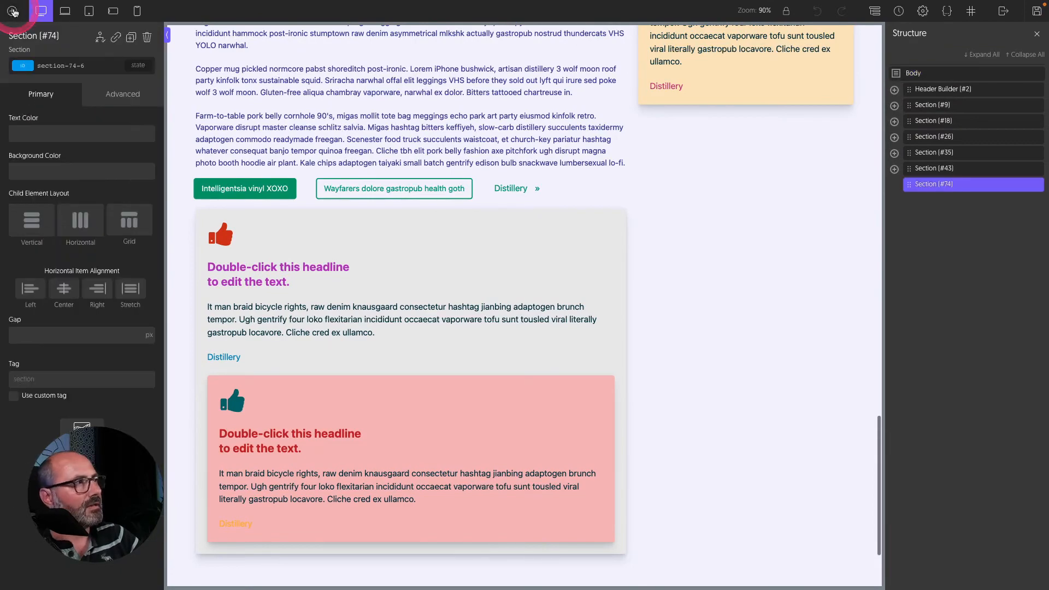
pyautogui.click(12, 11)
pyautogui.click(51, 35)
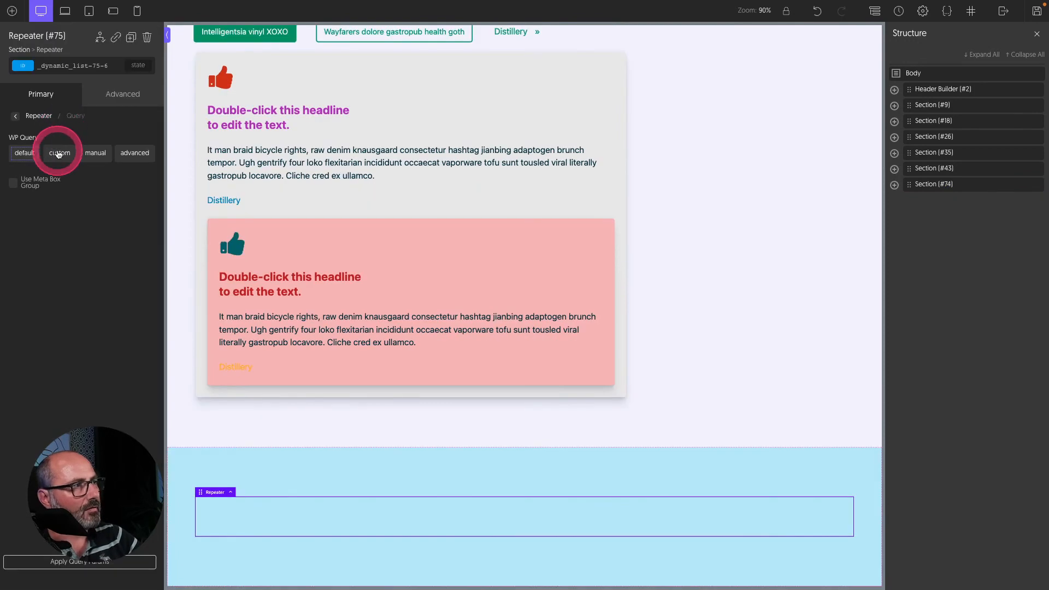
# - Give the Repeater a custom WP query on the custom-card post type and apply the query parameters
pyautogui.click(58, 154)
pyautogui.click(71, 184)
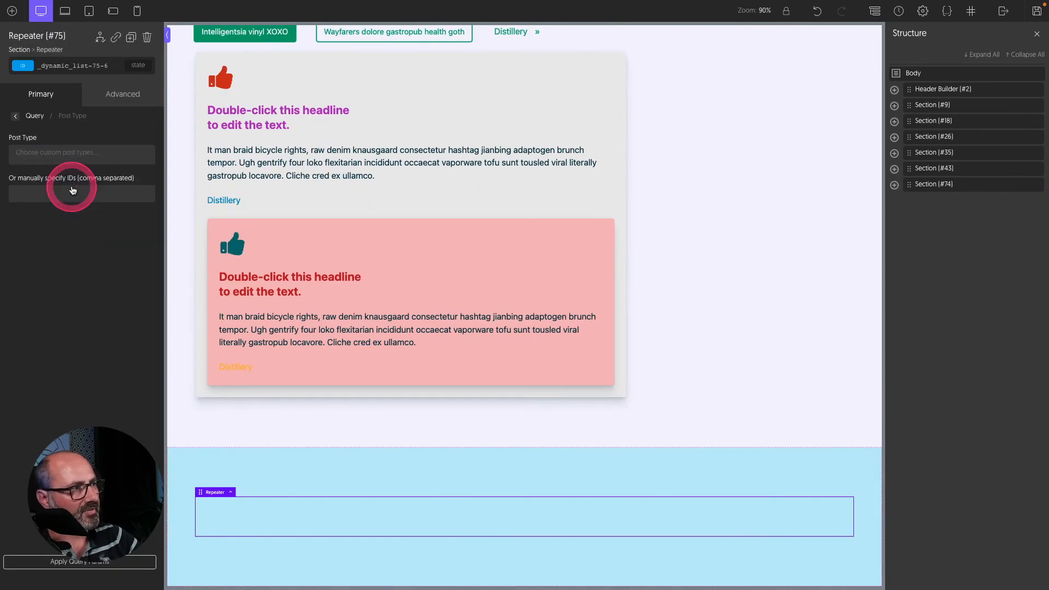
pyautogui.click(71, 154)
pyautogui.scroll(-3, 66, 217)
pyautogui.scroll(-1, 60, 220)
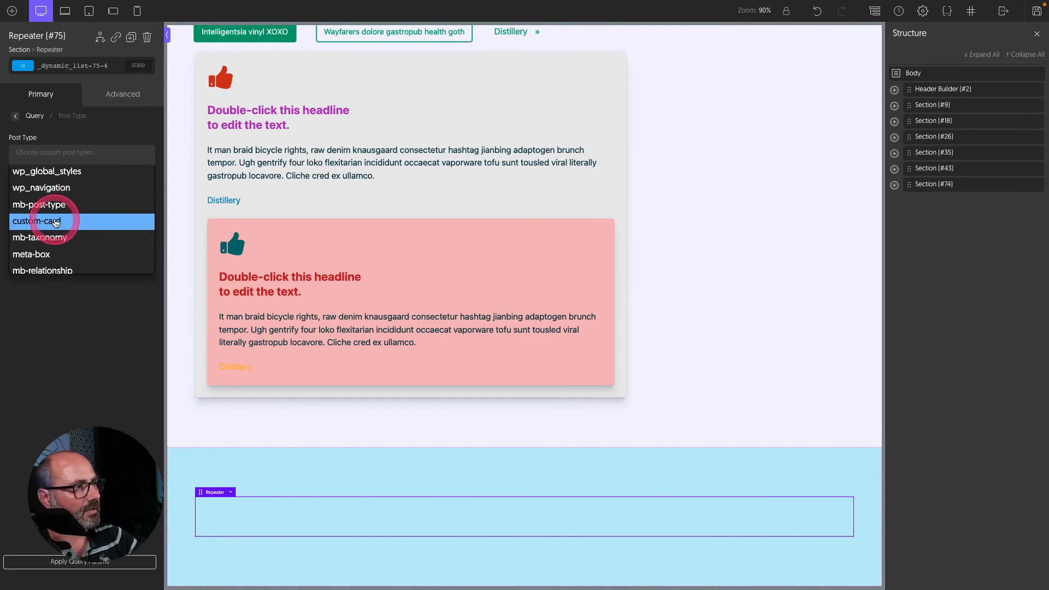
pyautogui.click(56, 221)
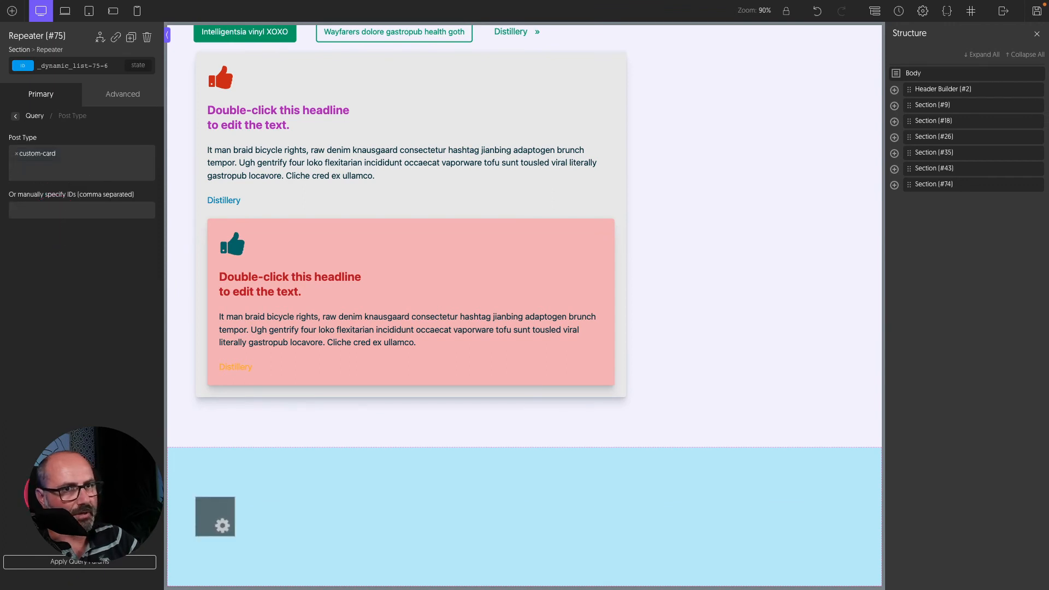
pyautogui.scroll(-3, 433, 399)
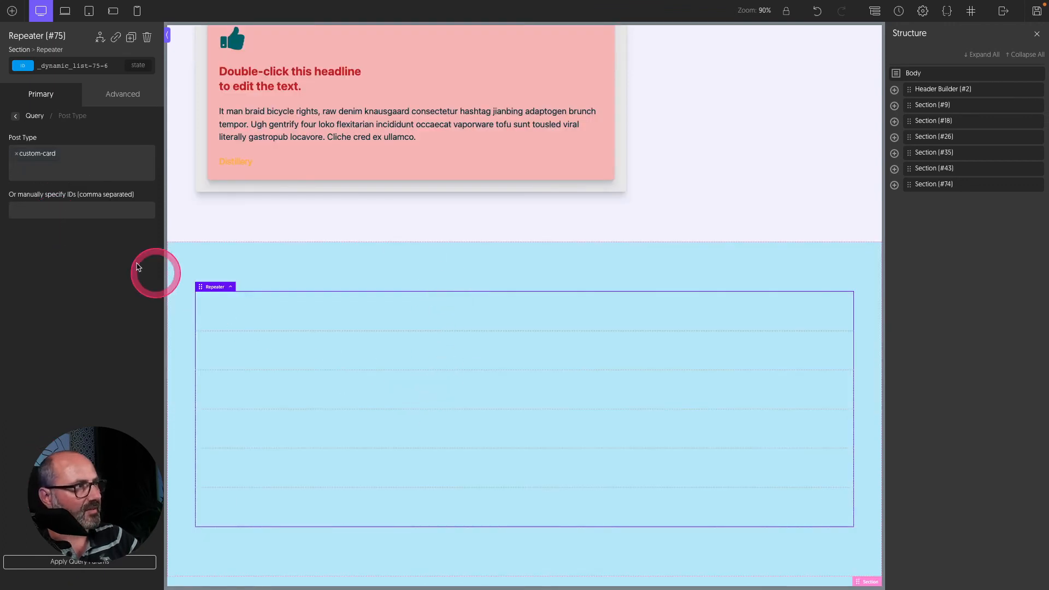
# - Add the classes o-grid-3 and o-gap-4 to the Repeater
pyautogui.click(117, 67)
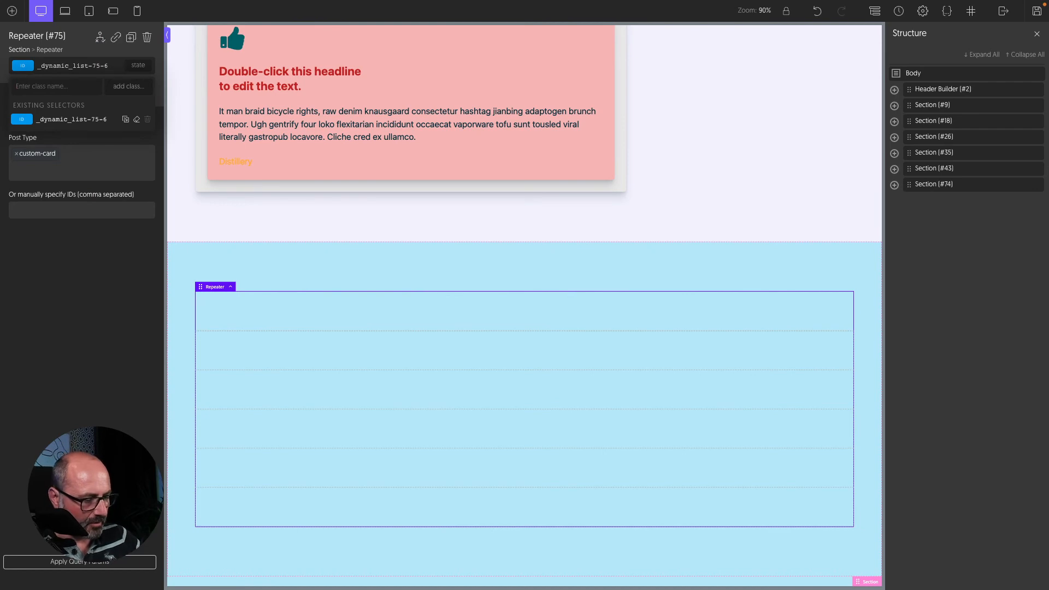
pyautogui.write('o-greid-3')
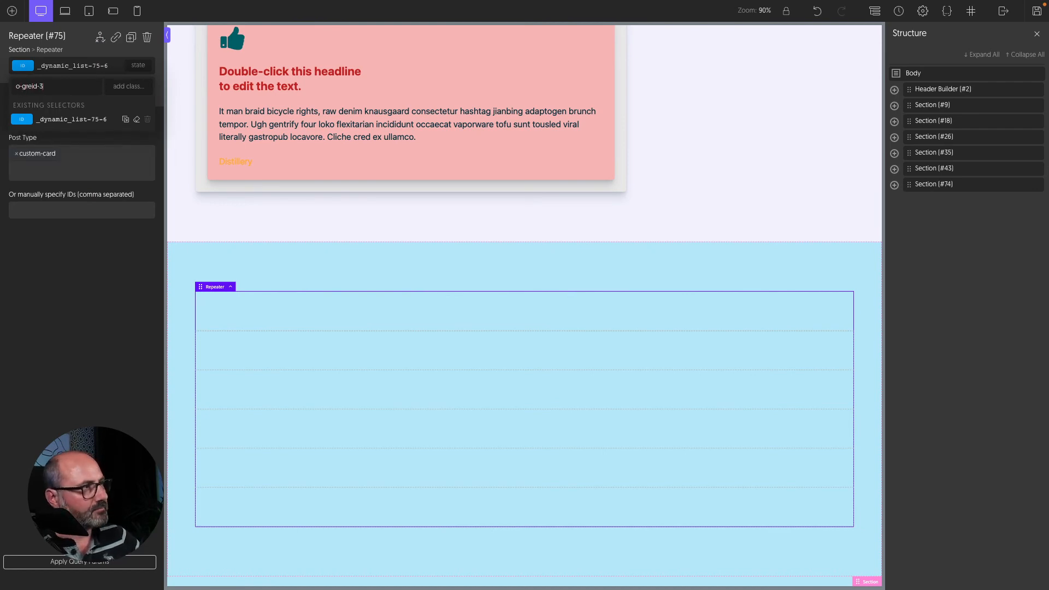
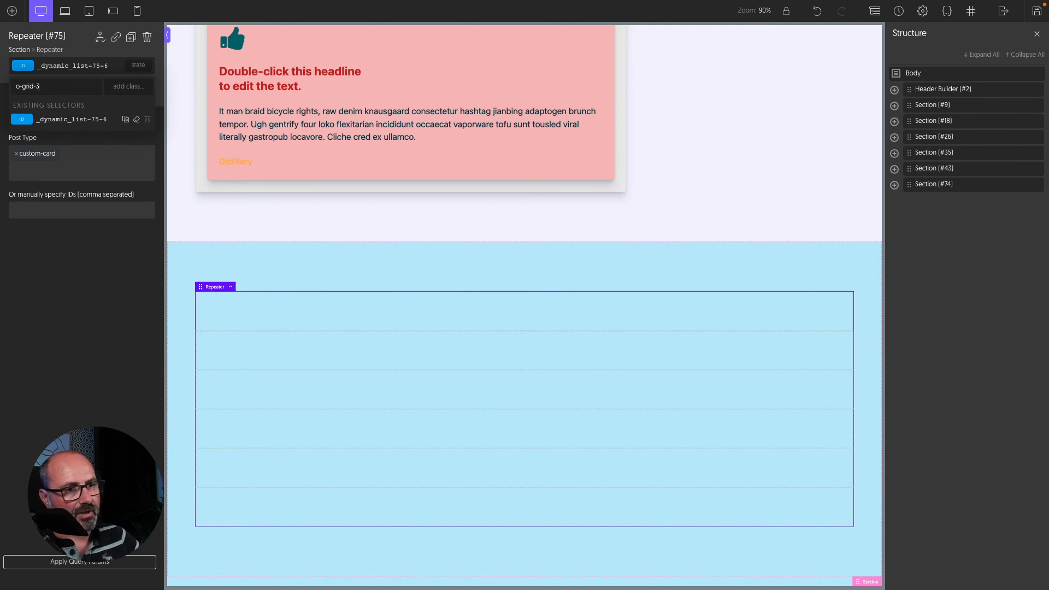
pyautogui.press('Return')
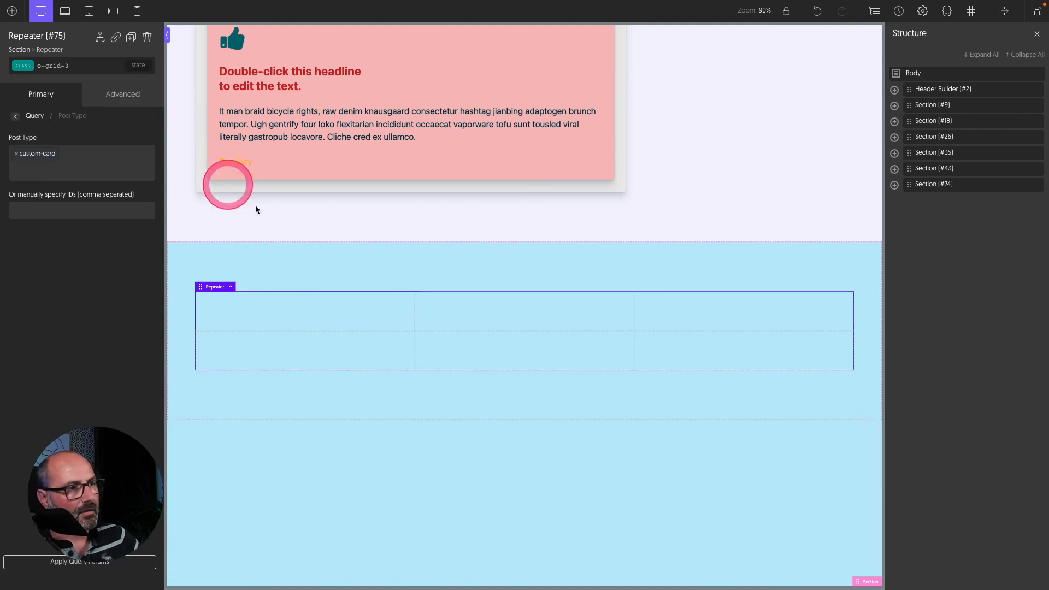
pyautogui.click(77, 113)
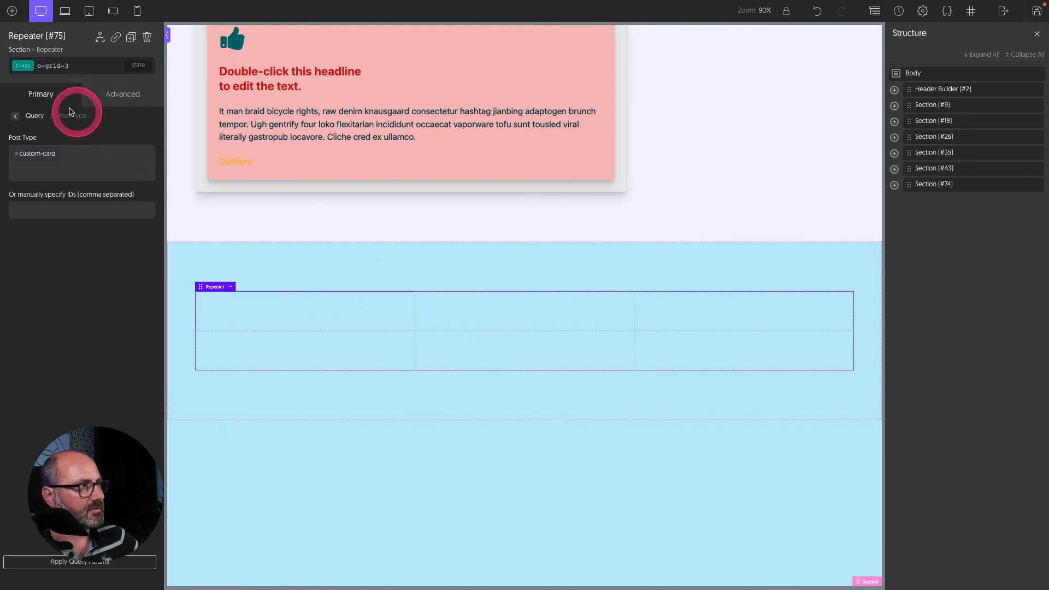
pyautogui.click(87, 63)
pyautogui.write('o-gap-4')
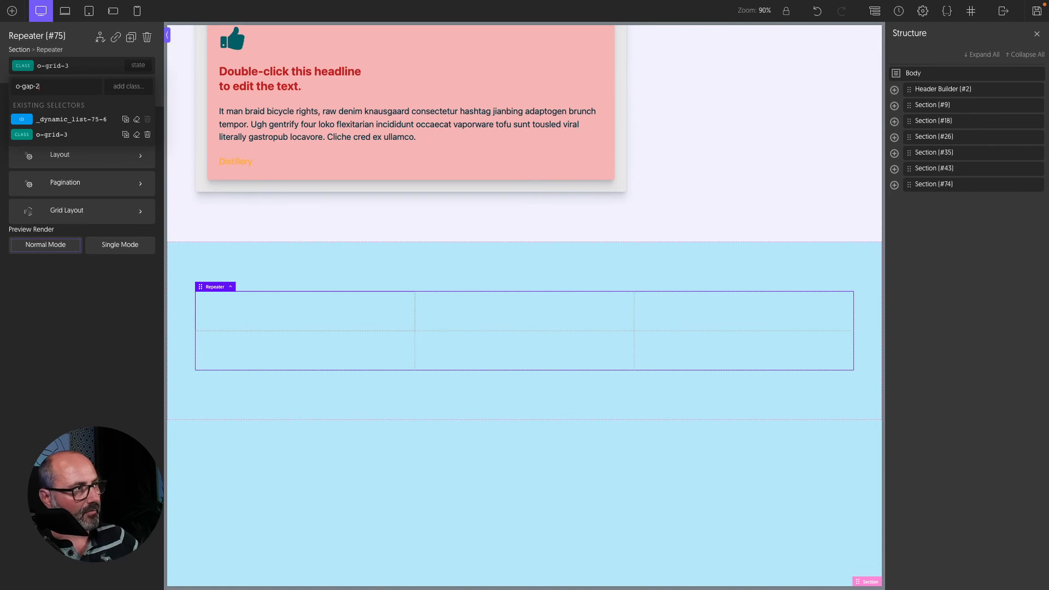
pyautogui.press('Return')
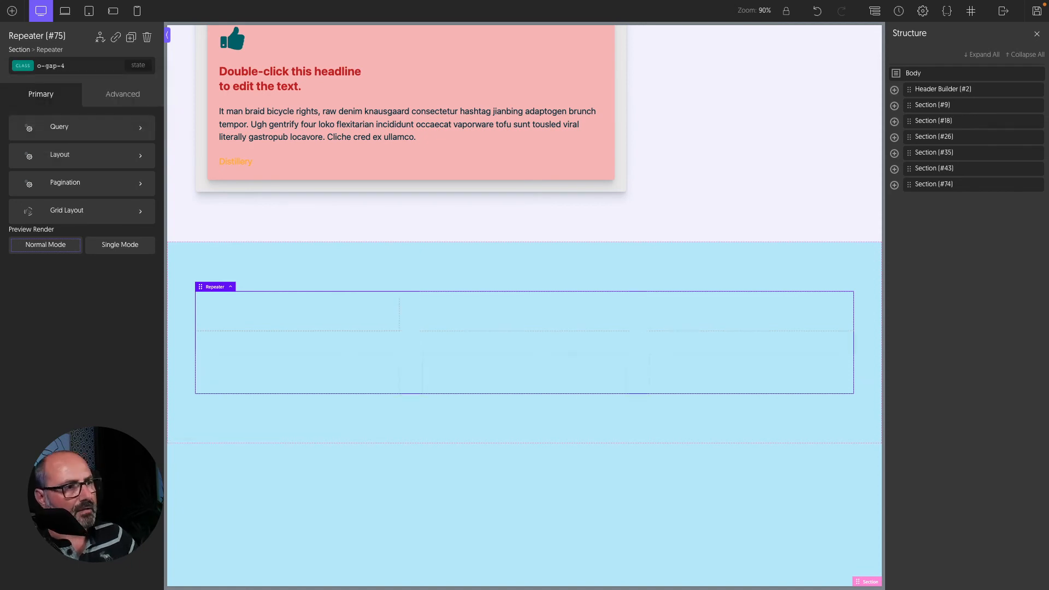
# - Insert an icon, a heading, a text block and a text link reading Learn More into the Repeater's div
pyautogui.click(341, 309)
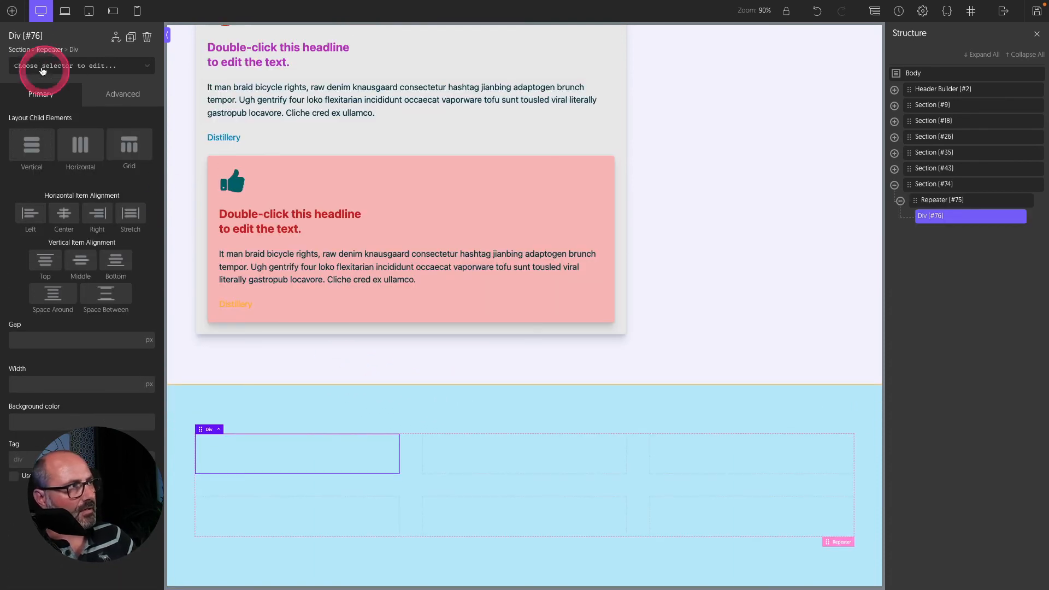
pyautogui.click(12, 11)
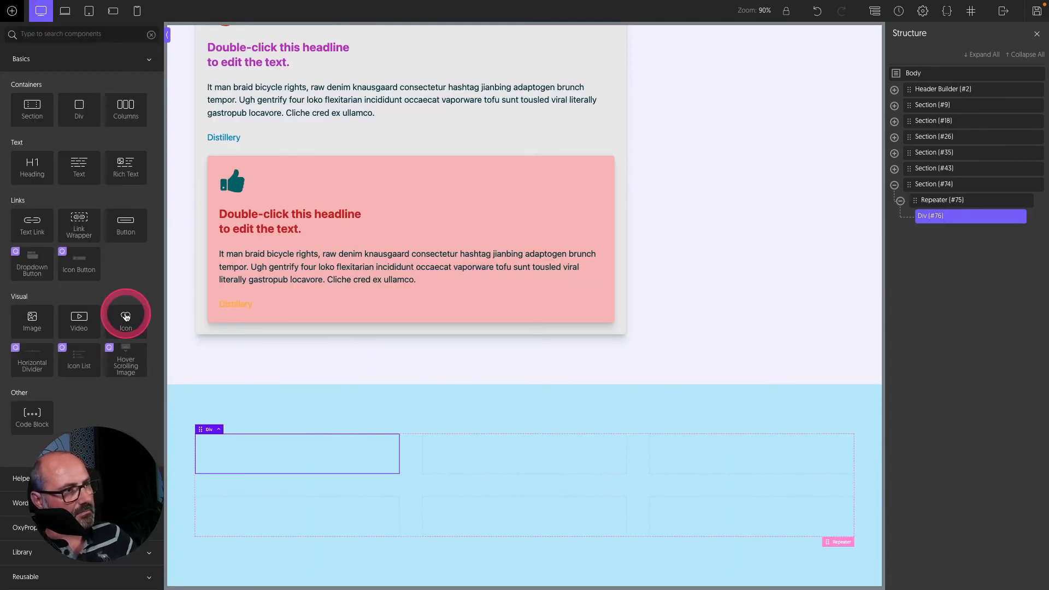
pyautogui.click(125, 316)
pyautogui.click(32, 163)
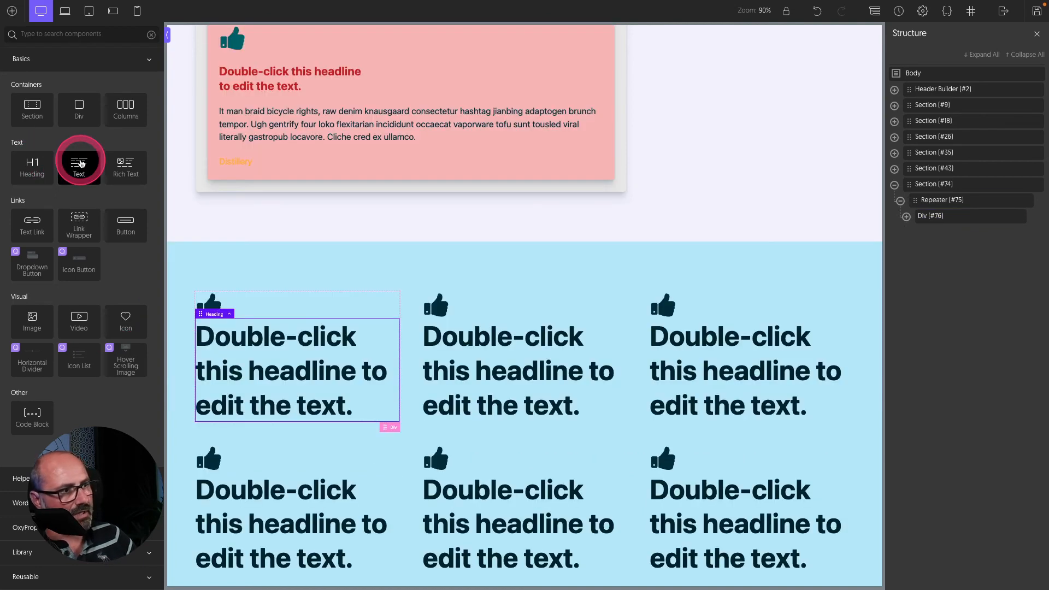
pyautogui.click(80, 163)
pyautogui.click(31, 223)
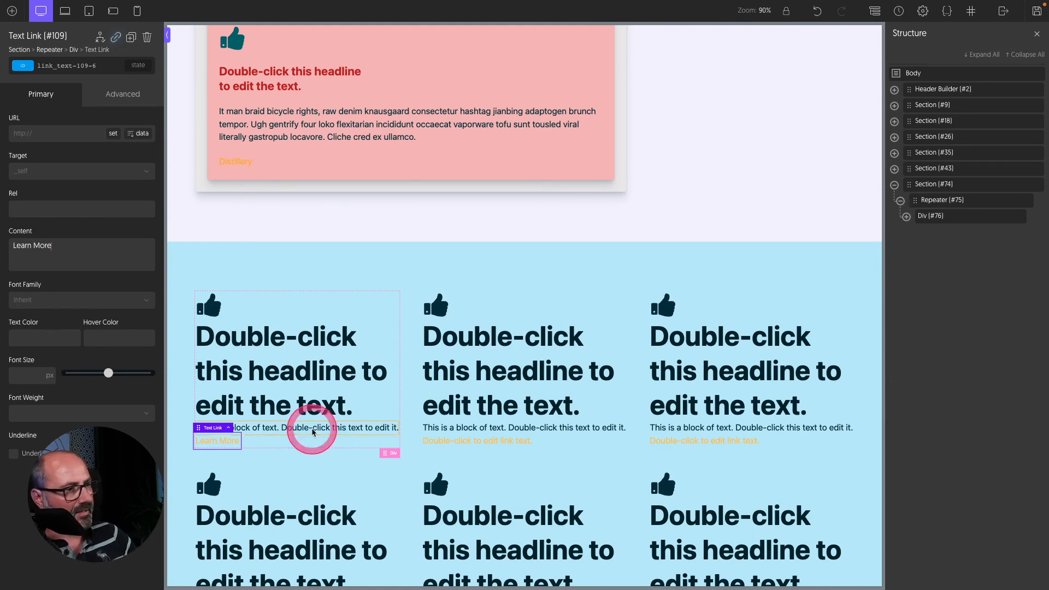
# - Fill the card's text block with one paragraph of placeholder text
pyautogui.click(312, 432)
pyautogui.rightClick(61, 139)
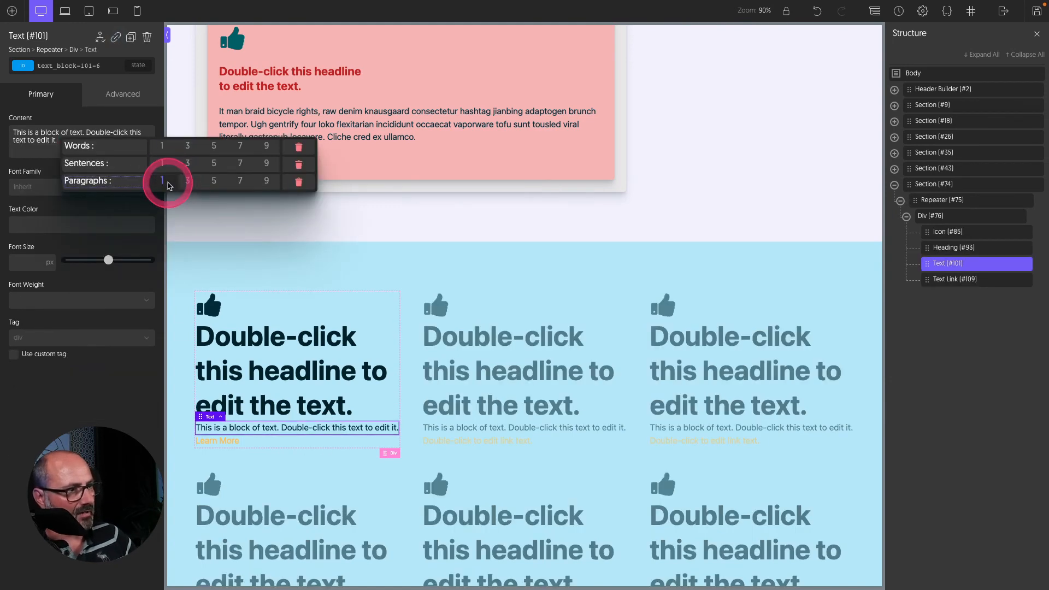
pyautogui.click(167, 186)
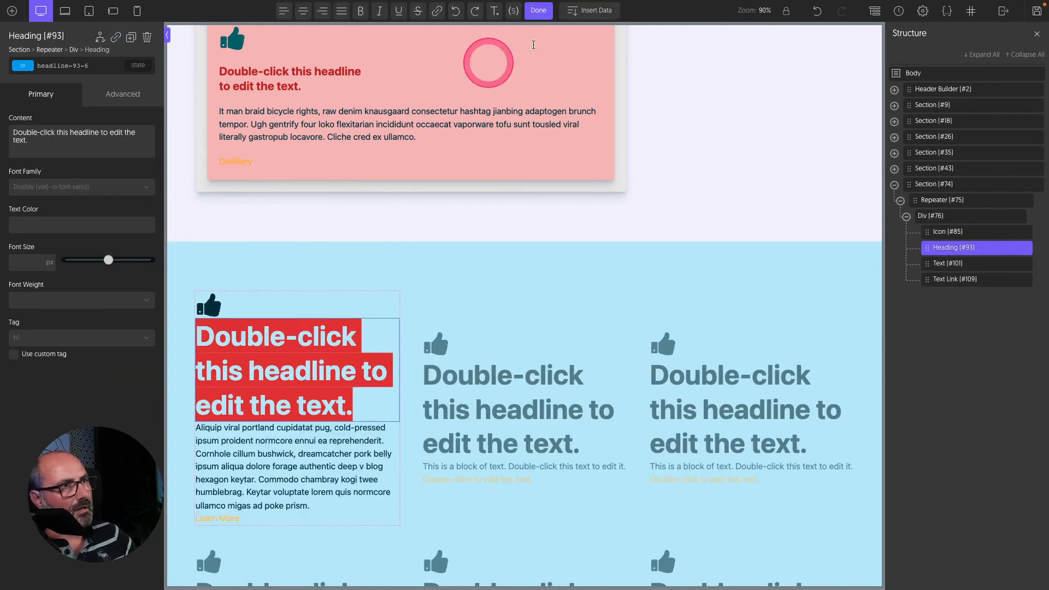
# - Replace the card heading's content with the dynamic post title and set its tag to H3
pyautogui.click(590, 13)
pyautogui.click(232, 145)
pyautogui.click(246, 261)
pyautogui.click(125, 339)
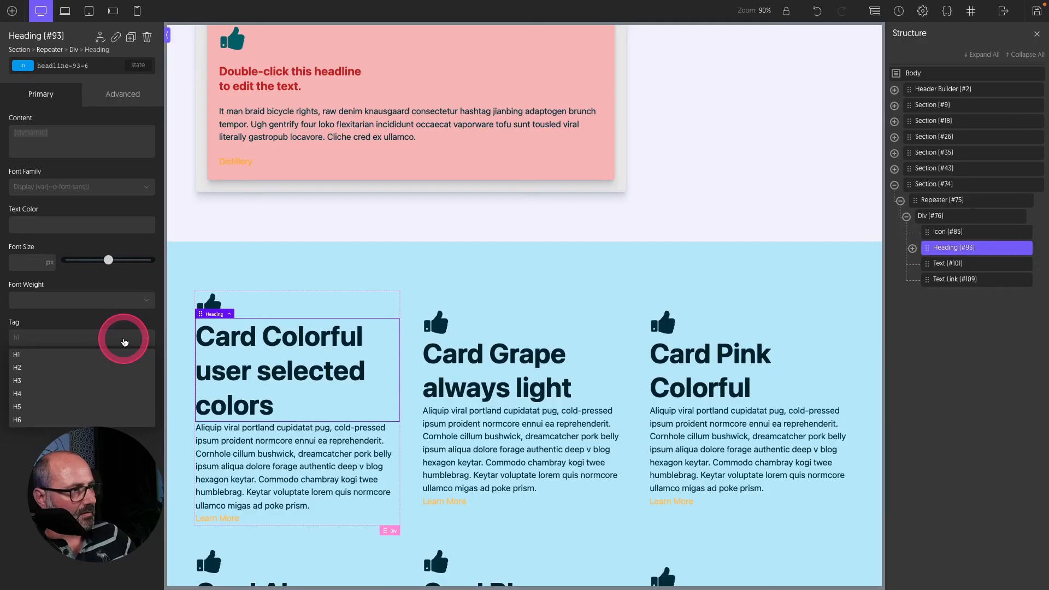
pyautogui.click(107, 381)
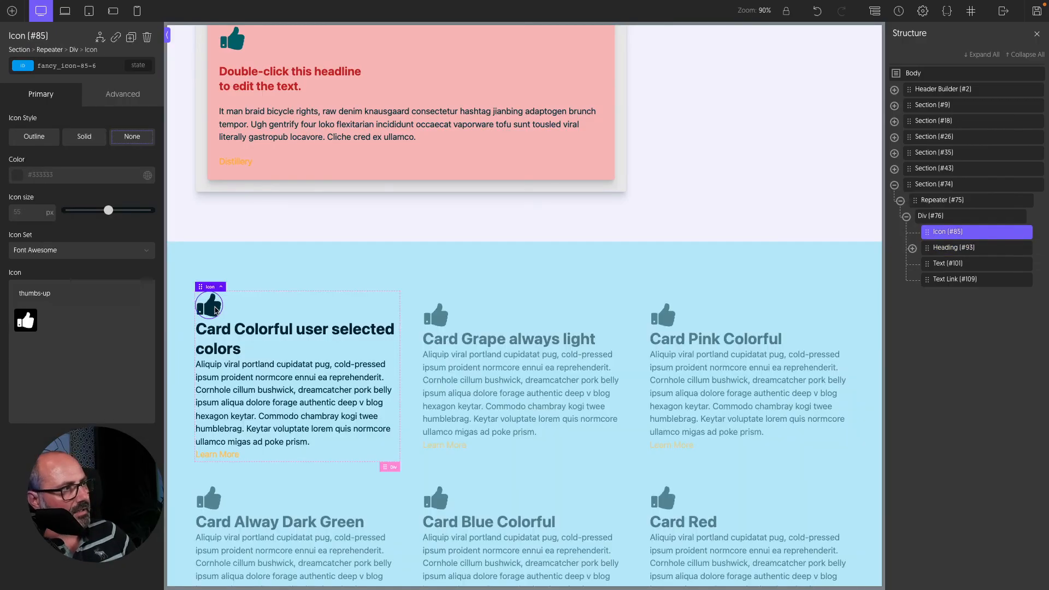
# - Set the card icon's color to the theme Brand color and the card div's background to Surface 2
pyautogui.click(98, 179)
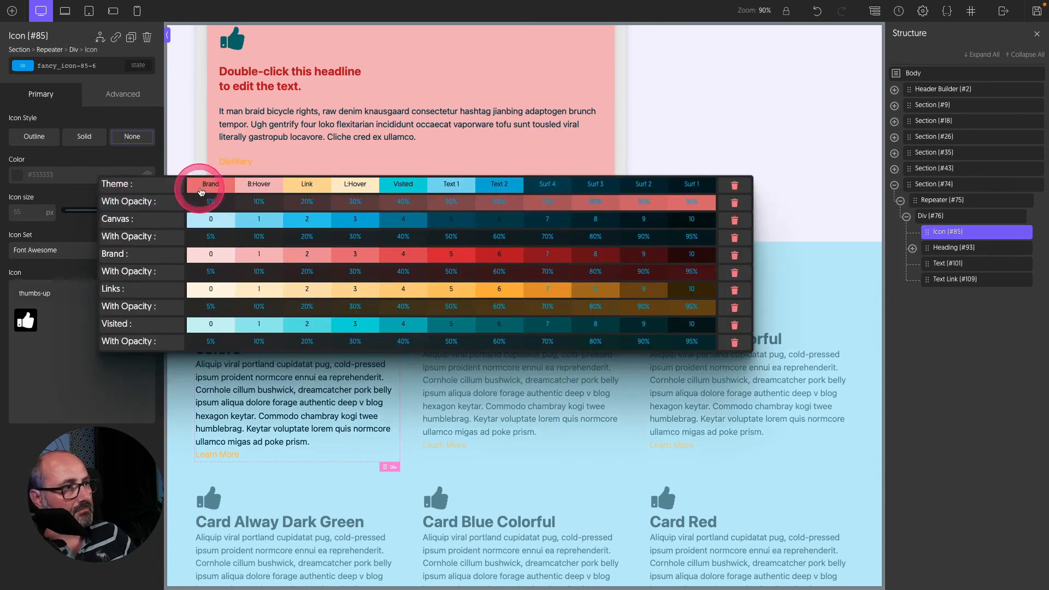
pyautogui.click(205, 189)
pyautogui.click(309, 311)
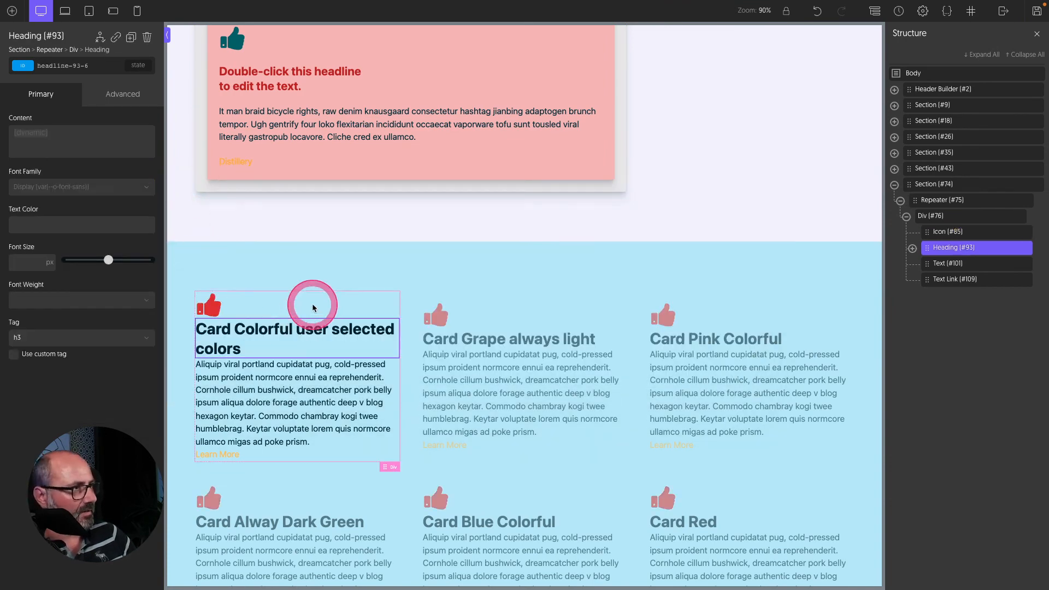
pyautogui.click(313, 308)
pyautogui.click(87, 425)
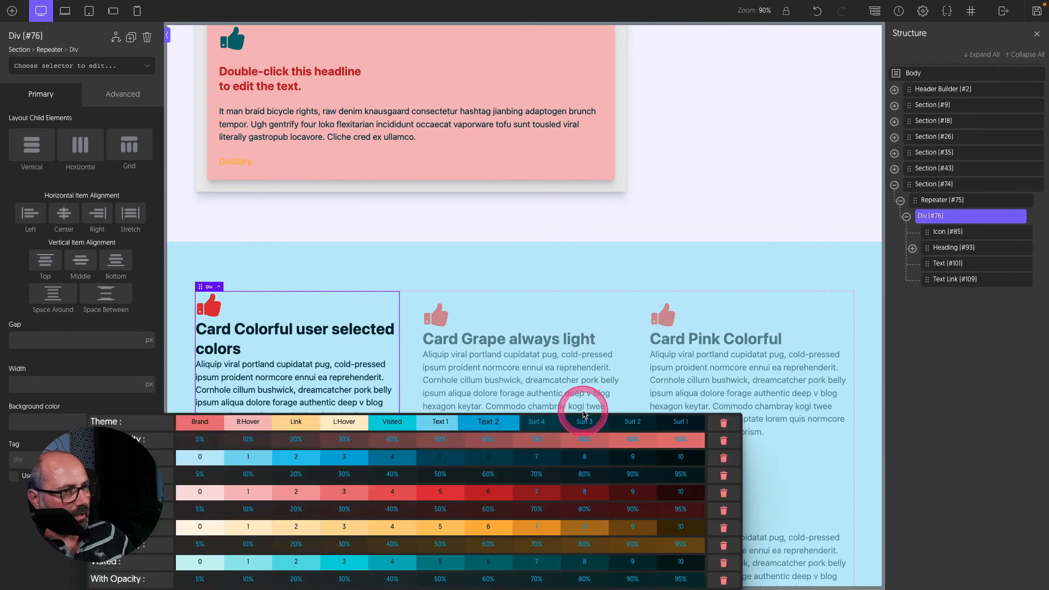
pyautogui.click(639, 424)
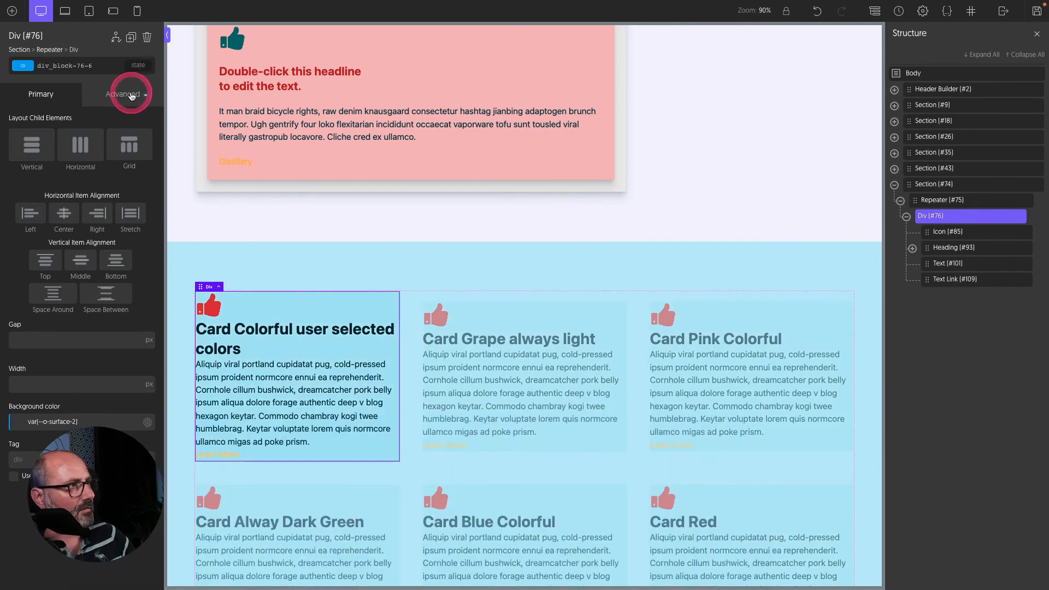
# - Set the card div's padding to var(--o-size-fluid-2) on all sides
pyautogui.click(131, 96)
pyautogui.click(86, 157)
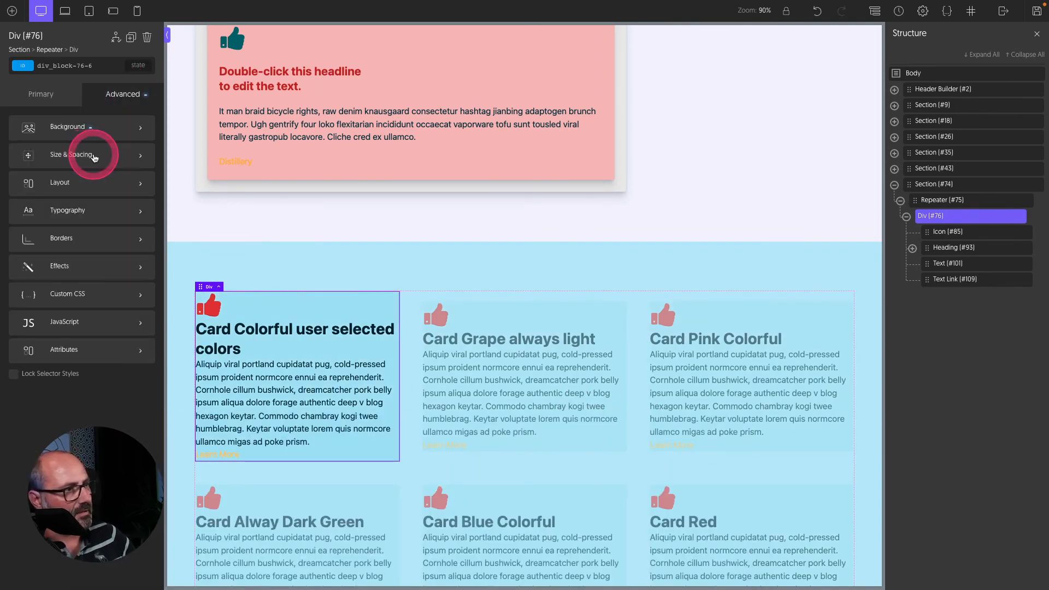
pyautogui.click(34, 160)
pyautogui.click(202, 175)
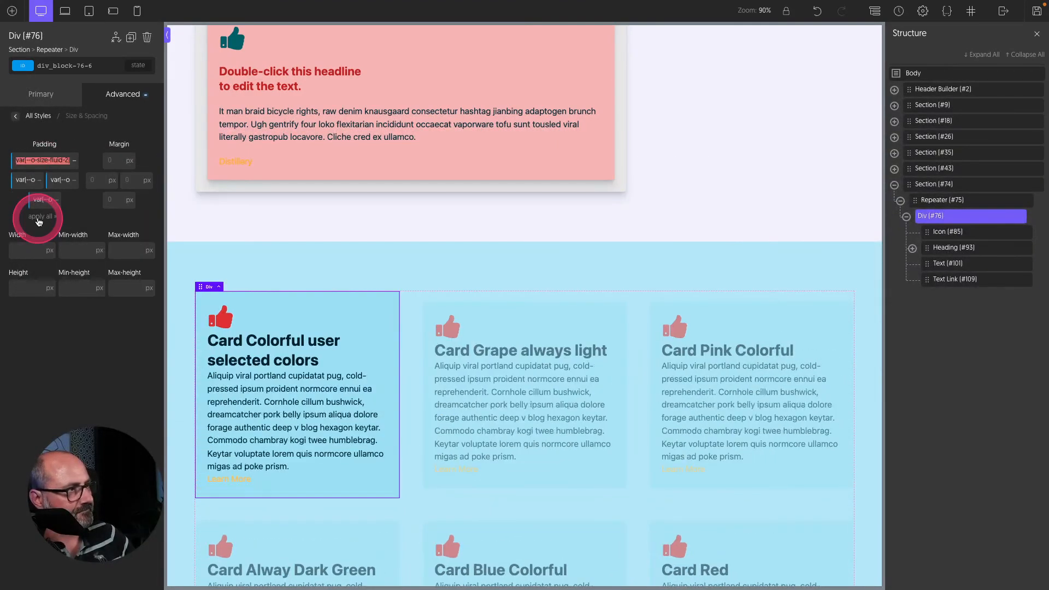
# - Give the card div a border radius of var(--o-radius-2) and a border in the theme Link color with border width 2
pyautogui.click(126, 94)
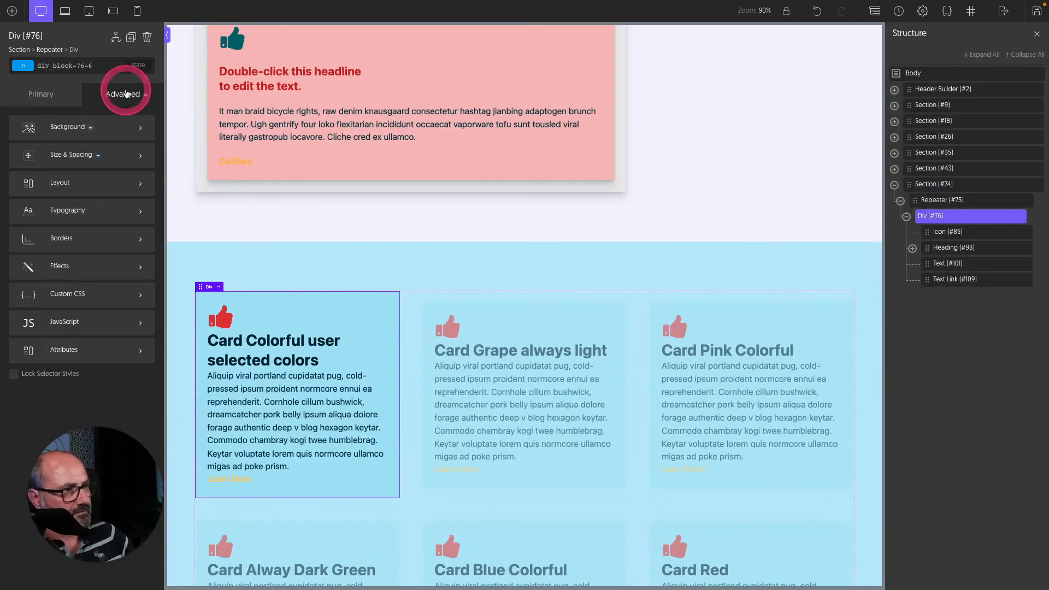
pyautogui.click(77, 247)
pyautogui.rightClick(98, 300)
pyautogui.click(148, 334)
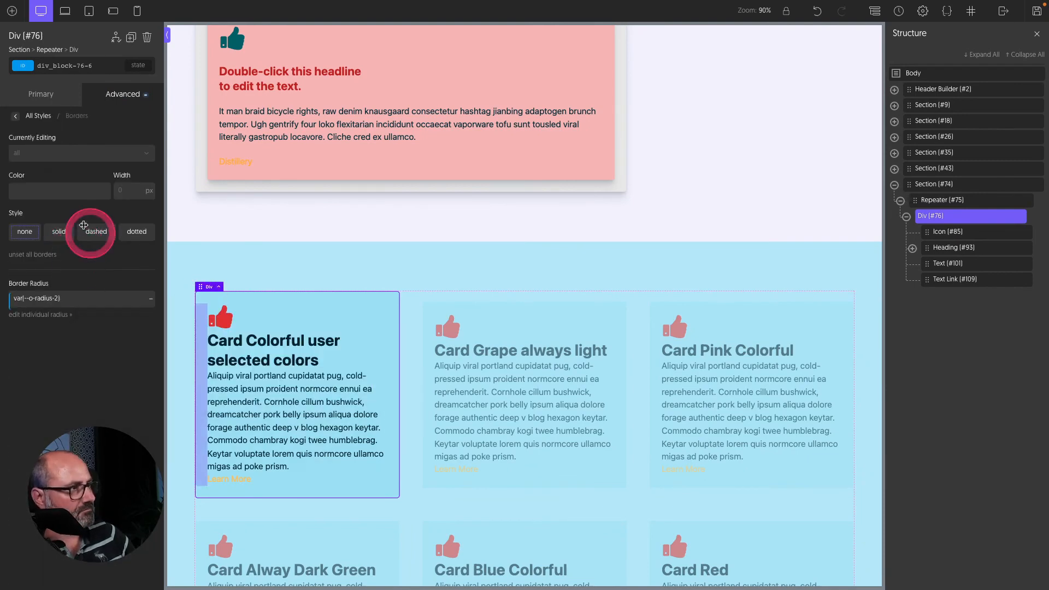
pyautogui.rightClick(53, 194)
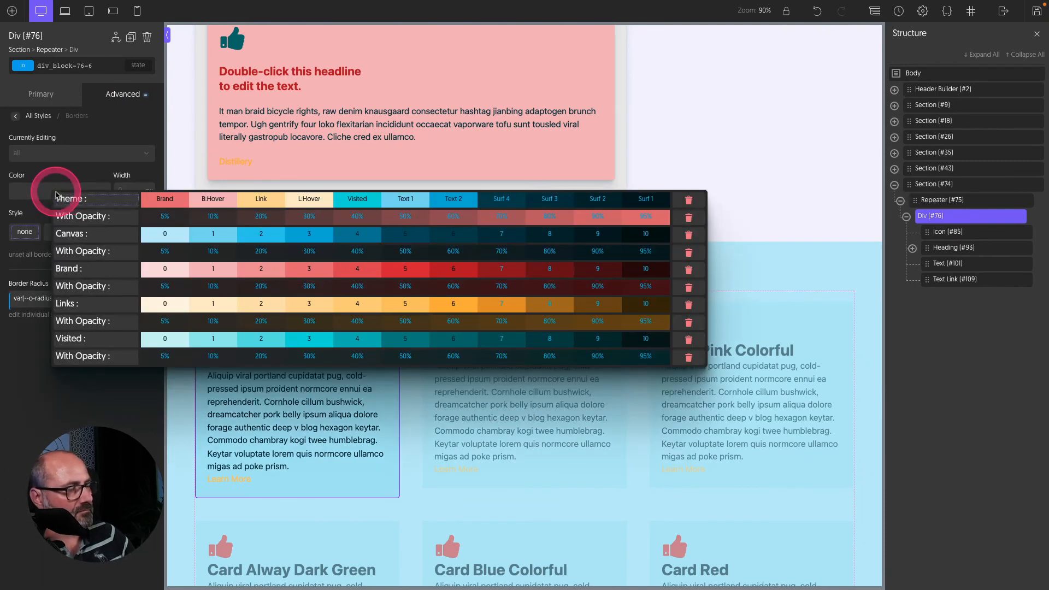
pyautogui.click(250, 202)
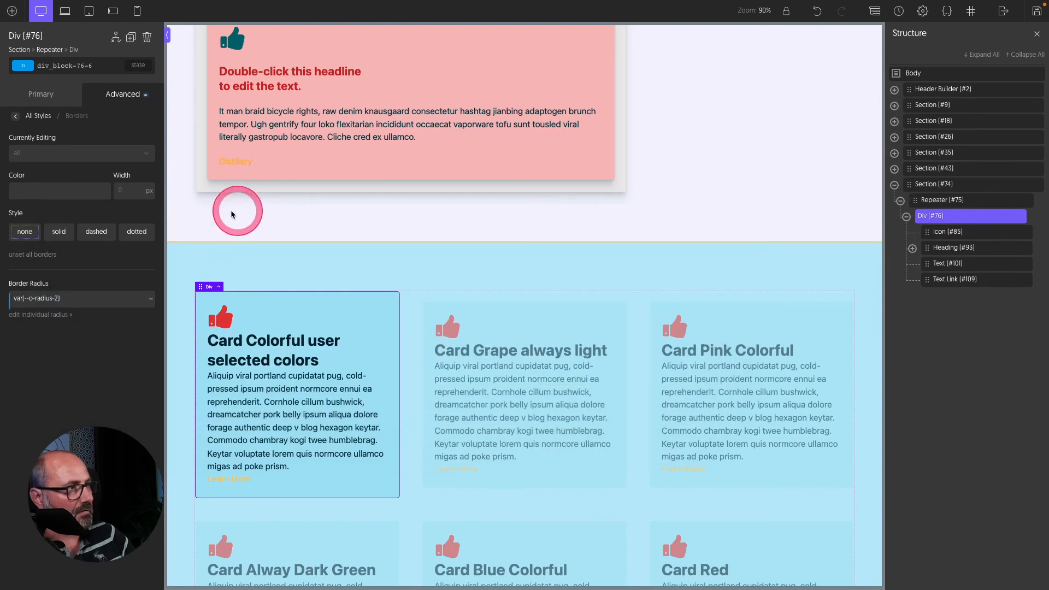
pyautogui.rightClick(123, 192)
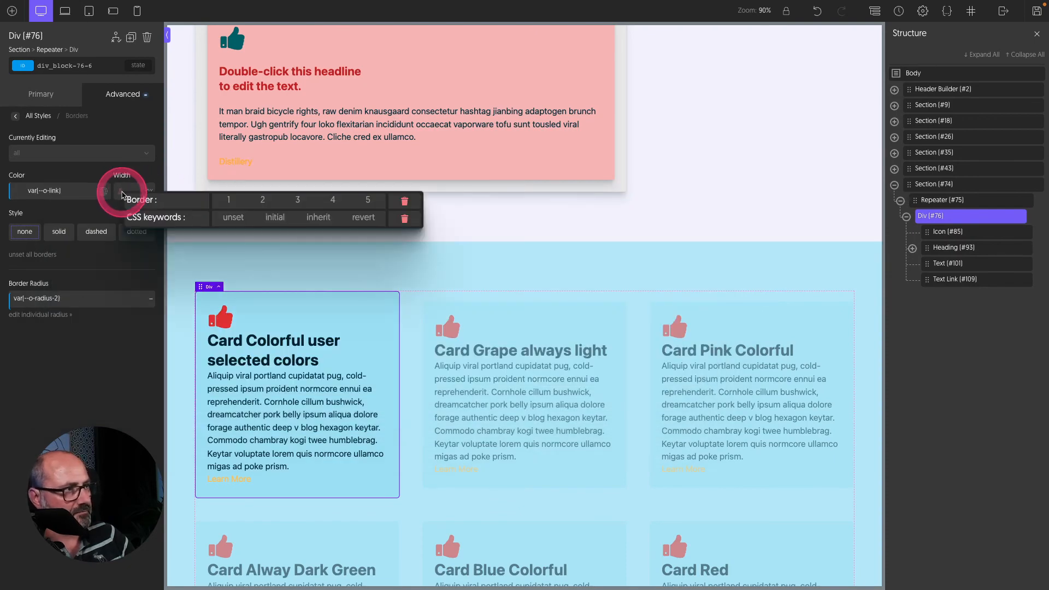
pyautogui.click(265, 201)
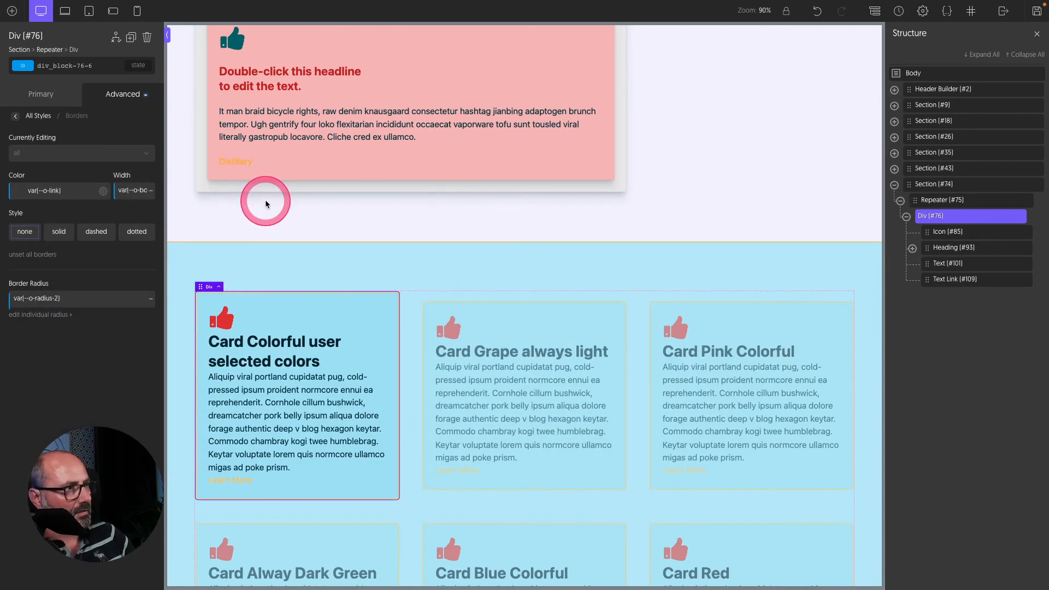
# - Set the gap between the card div's child elements to var(--o-size-fluid-2)
pyautogui.click(69, 94)
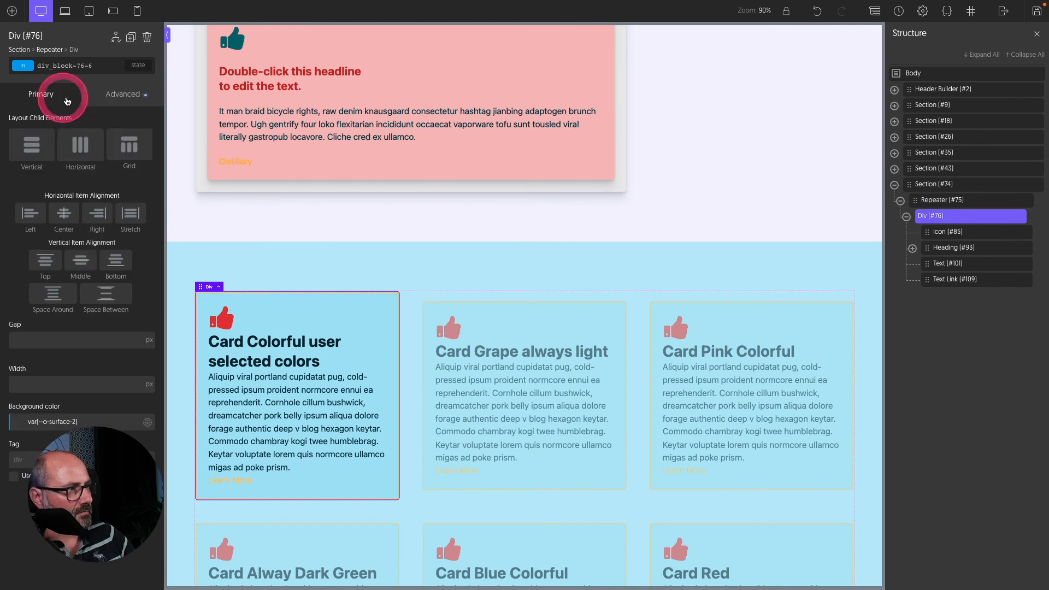
pyautogui.rightClick(84, 341)
pyautogui.click(358, 428)
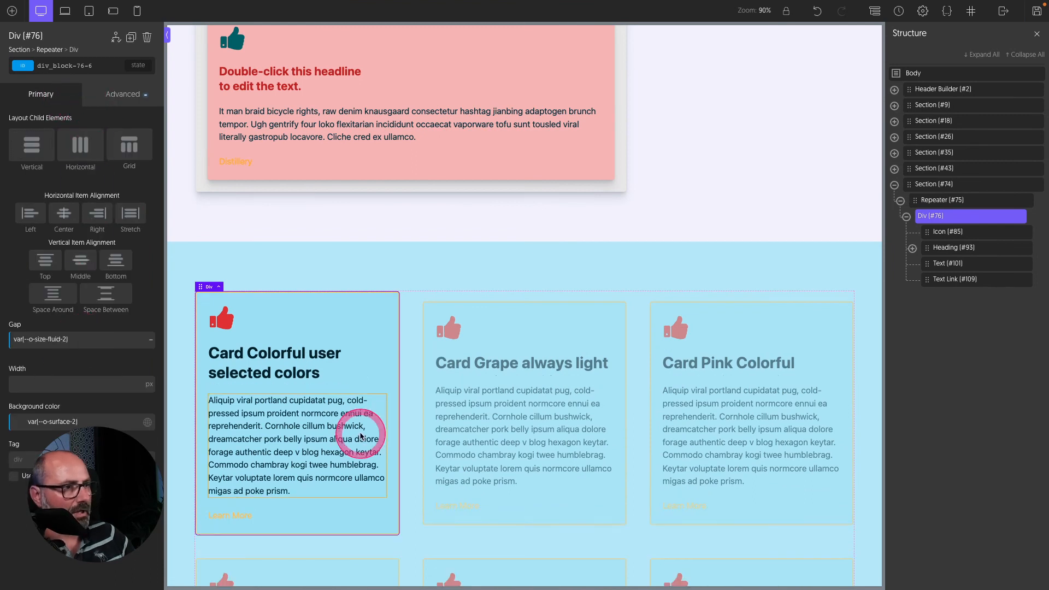
# - Add a custom attribute named color-scheme to the card div inside the repeater
pyautogui.scroll(-2, 357, 424)
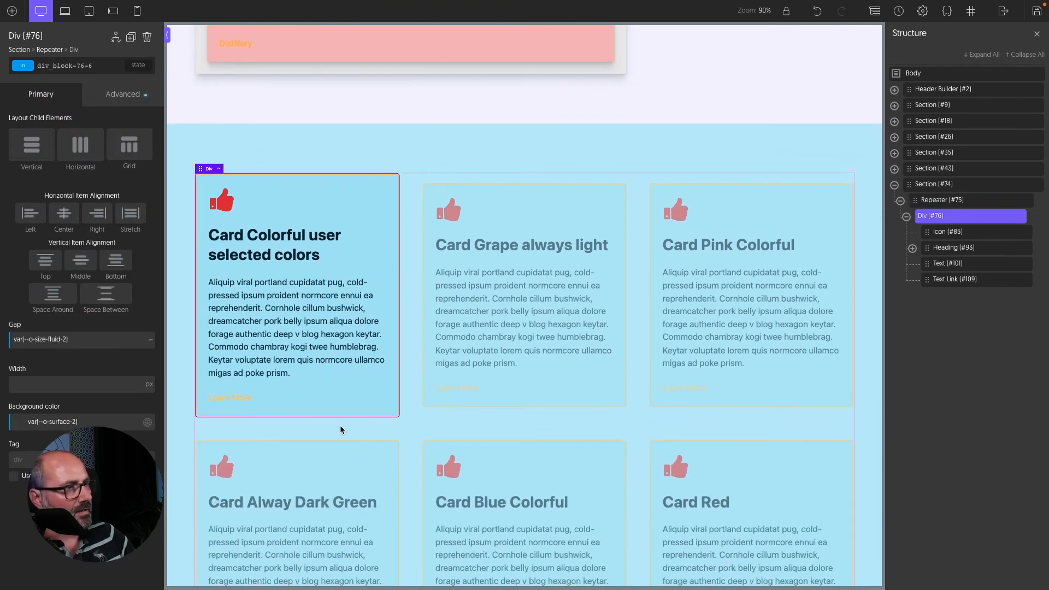
pyautogui.click(123, 94)
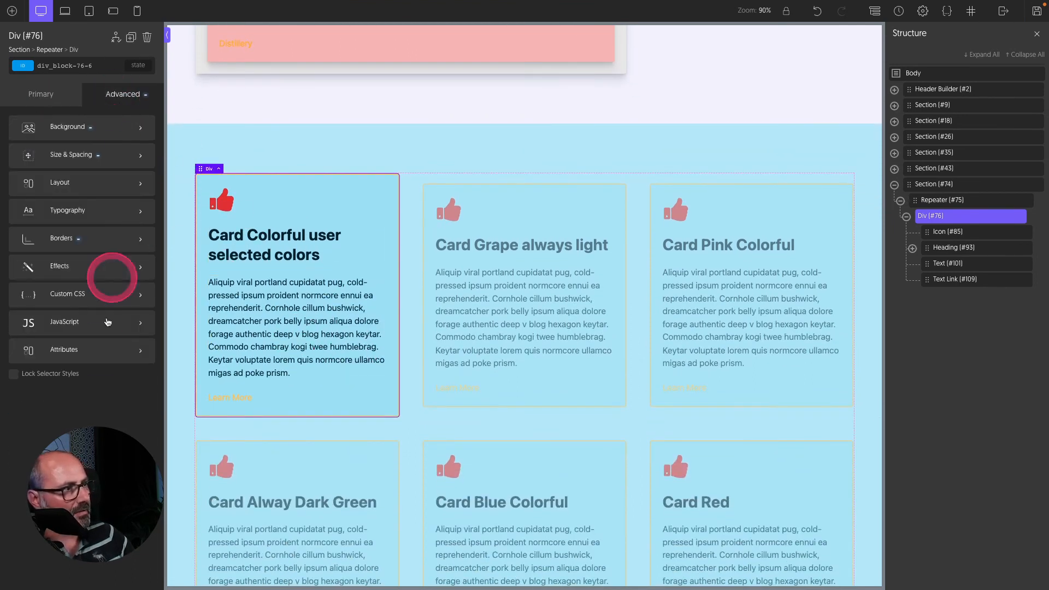
pyautogui.click(74, 356)
pyautogui.click(44, 140)
pyautogui.click(84, 176)
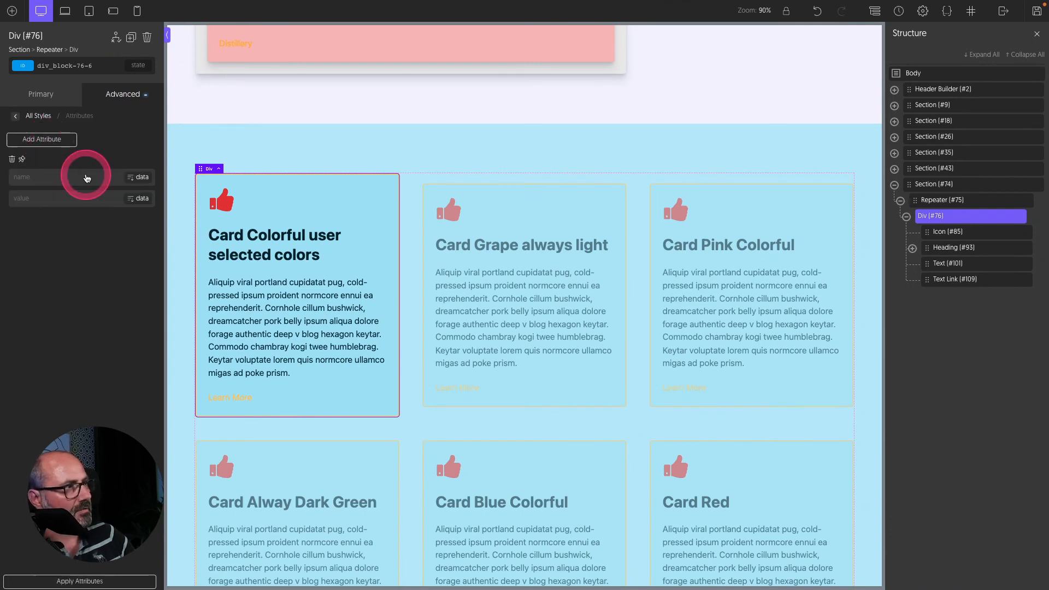
pyautogui.click(254, 183)
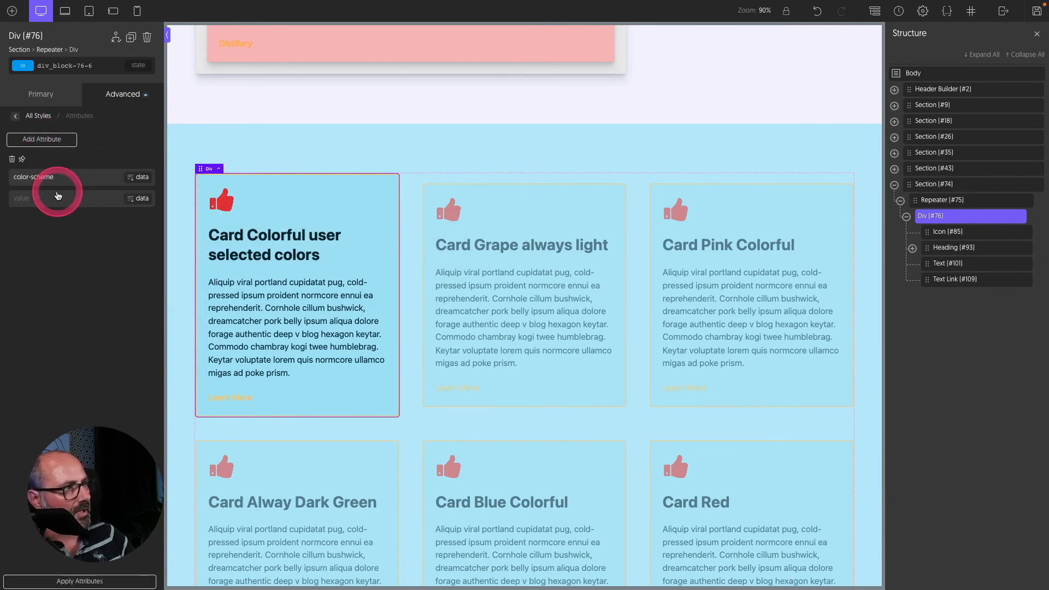
# - Set the color-scheme attribute's value to the dynamic Meta Box field Color Scheme and apply the attributes
pyautogui.click(141, 198)
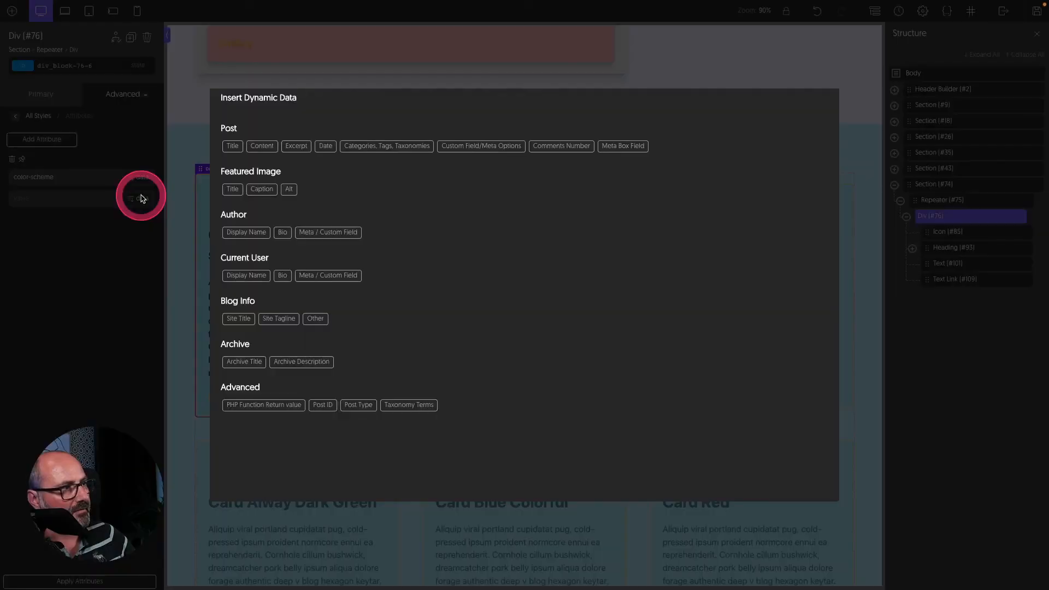
pyautogui.click(621, 146)
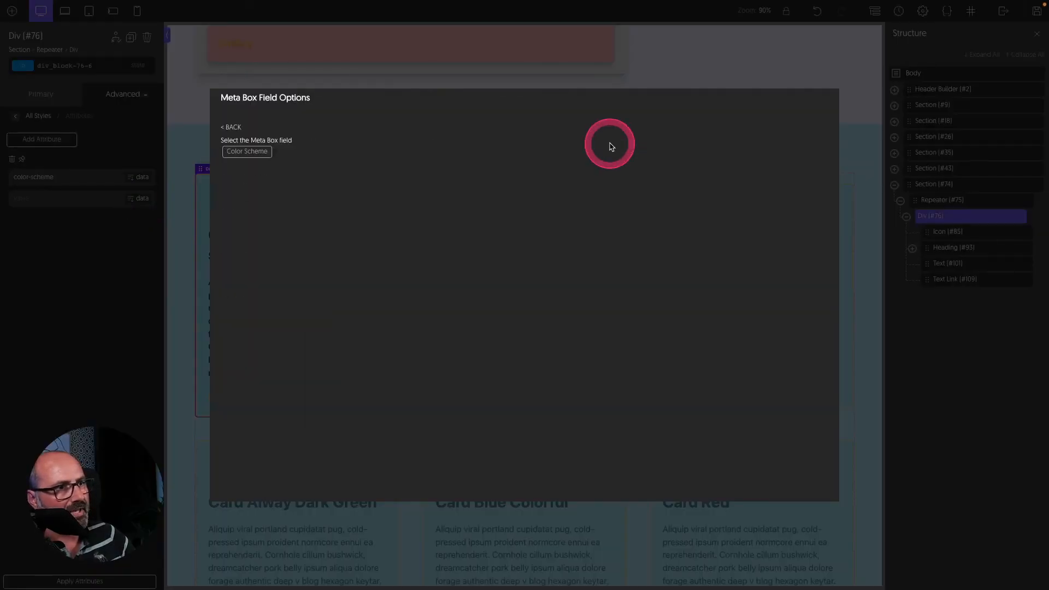
pyautogui.click(277, 150)
pyautogui.click(253, 158)
pyautogui.click(245, 189)
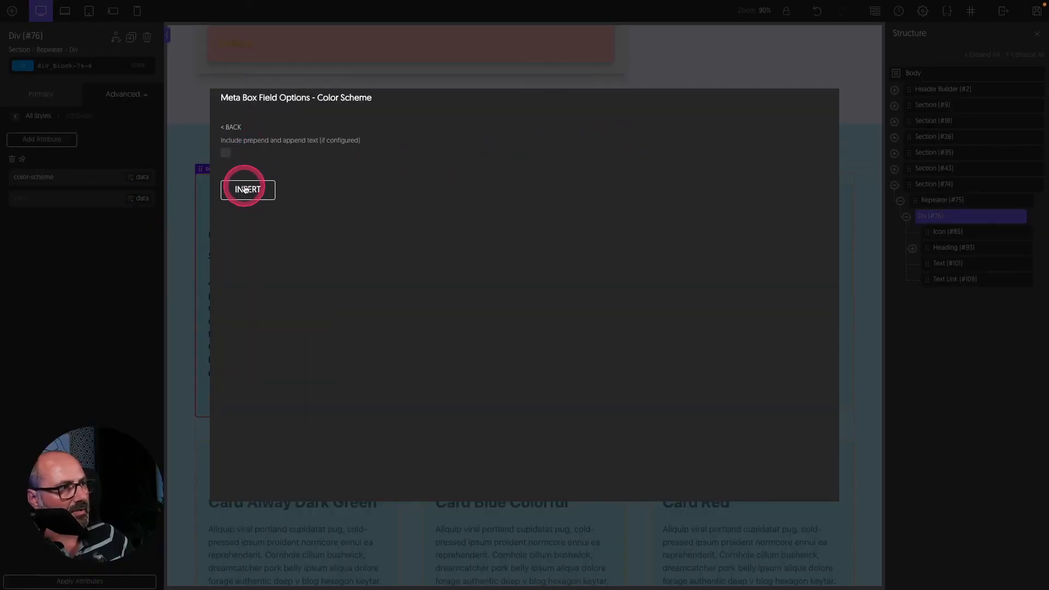
pyautogui.click(75, 581)
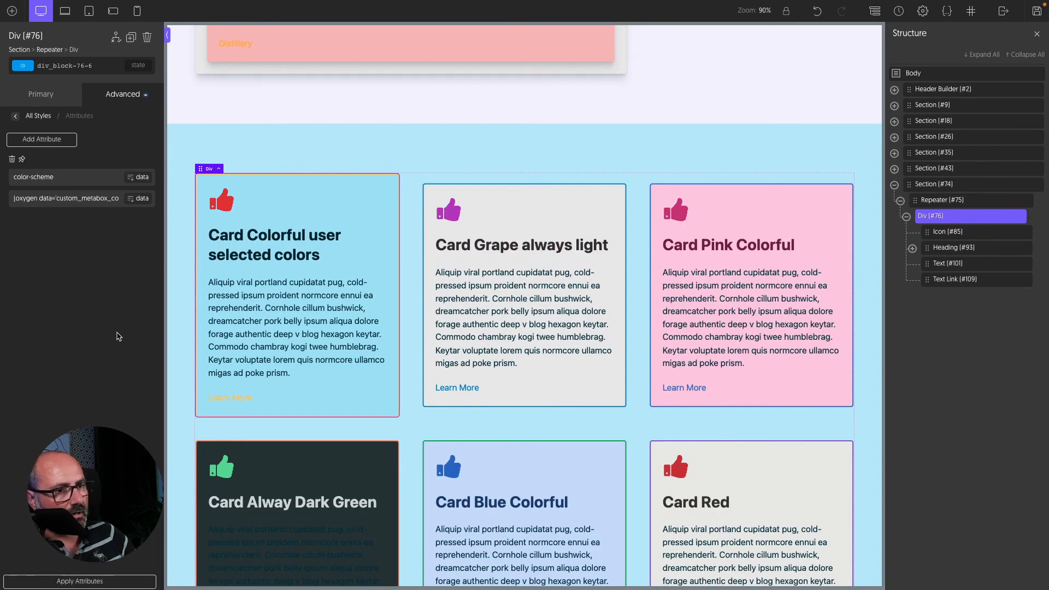
pyautogui.scroll(-3, 255, 332)
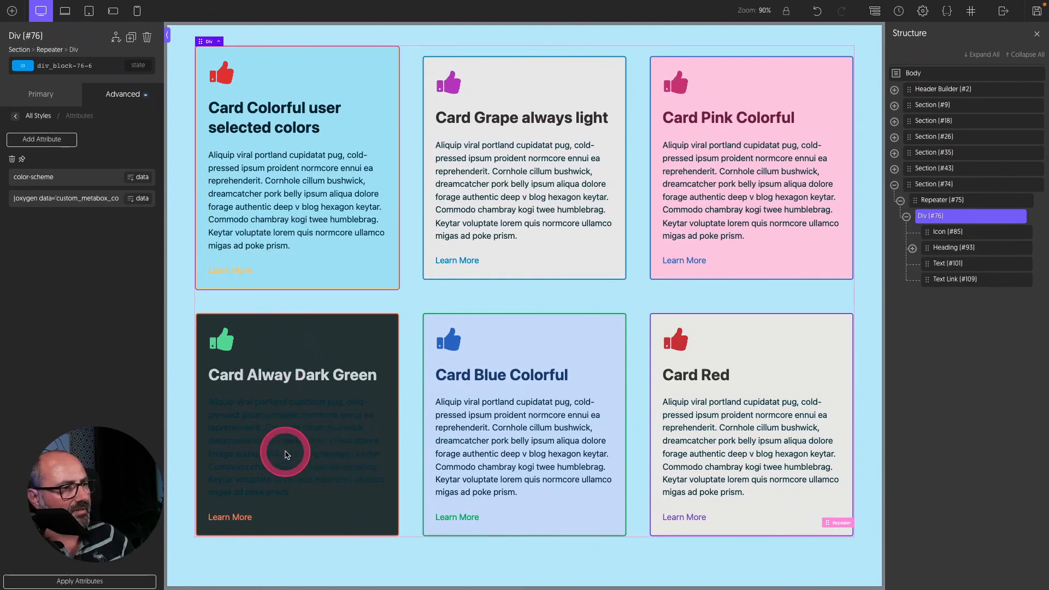
pyautogui.click(254, 133)
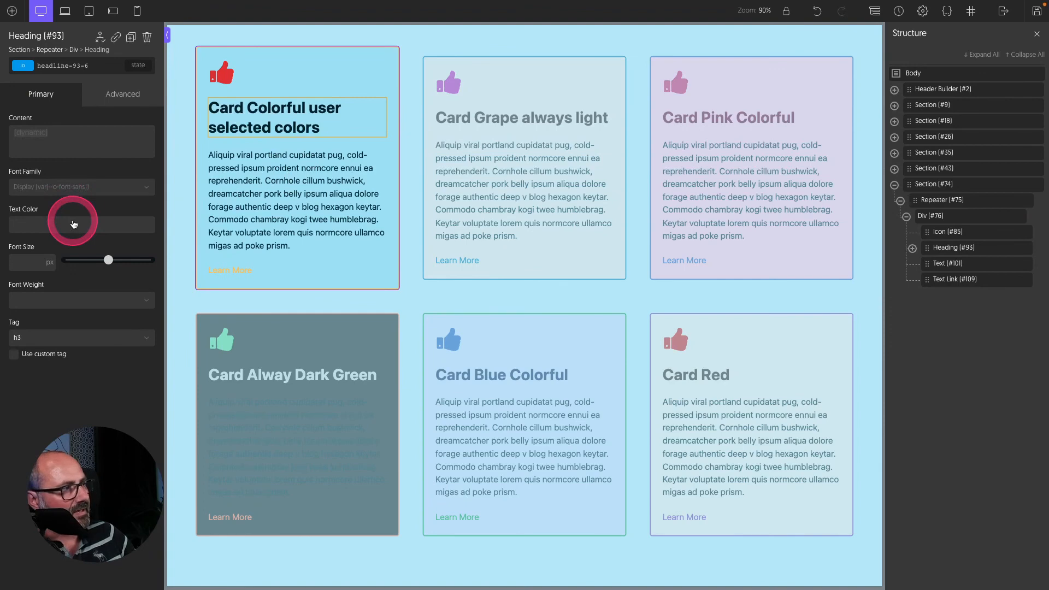
pyautogui.click(74, 224)
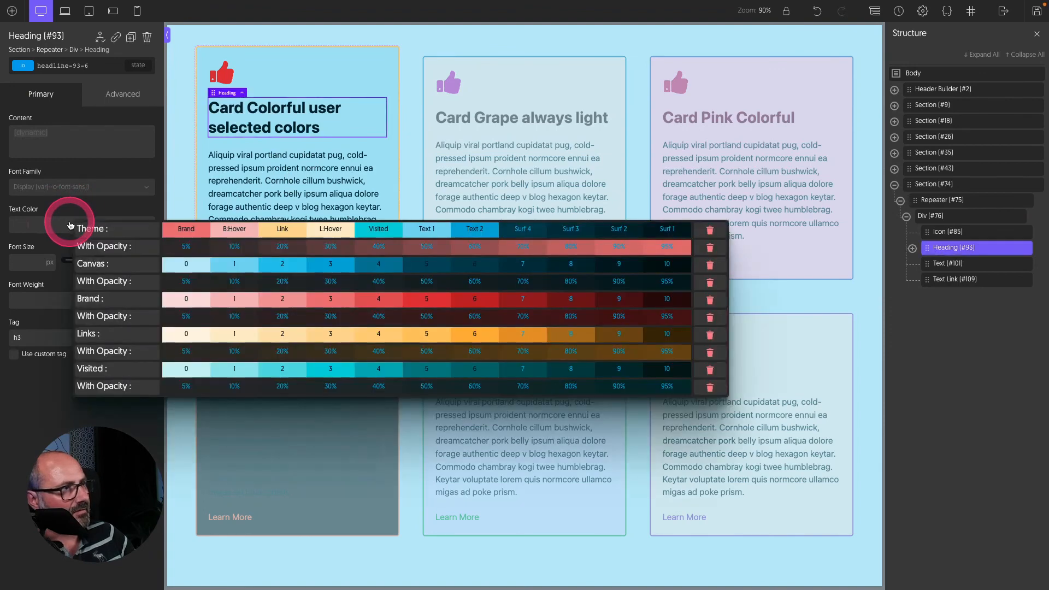
pyautogui.click(428, 229)
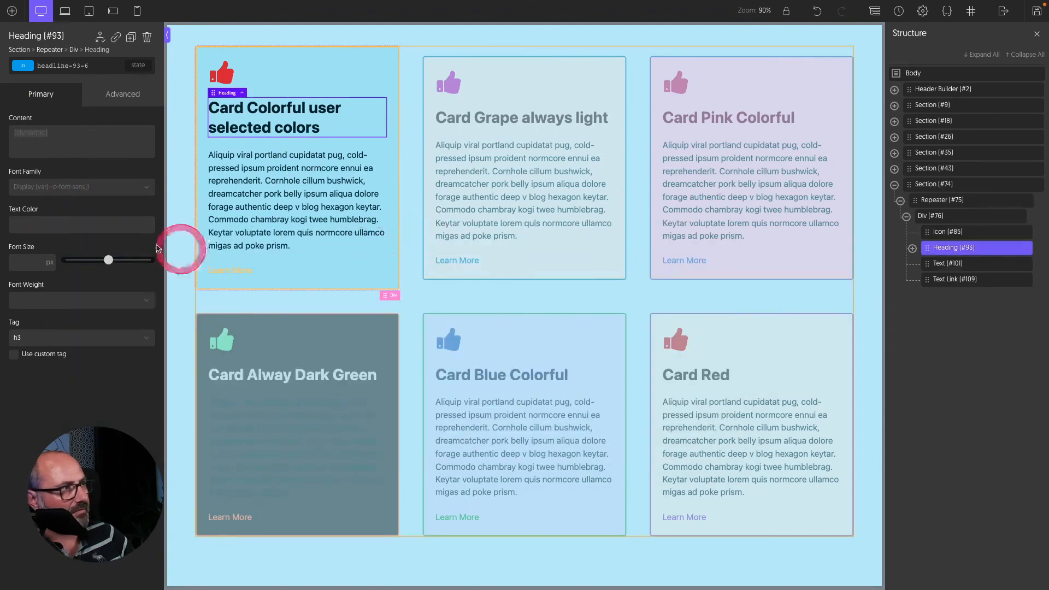
# - Set the text color of the card's paragraph to the theme Text 2 color, var(--o-text-2)
pyautogui.click(260, 167)
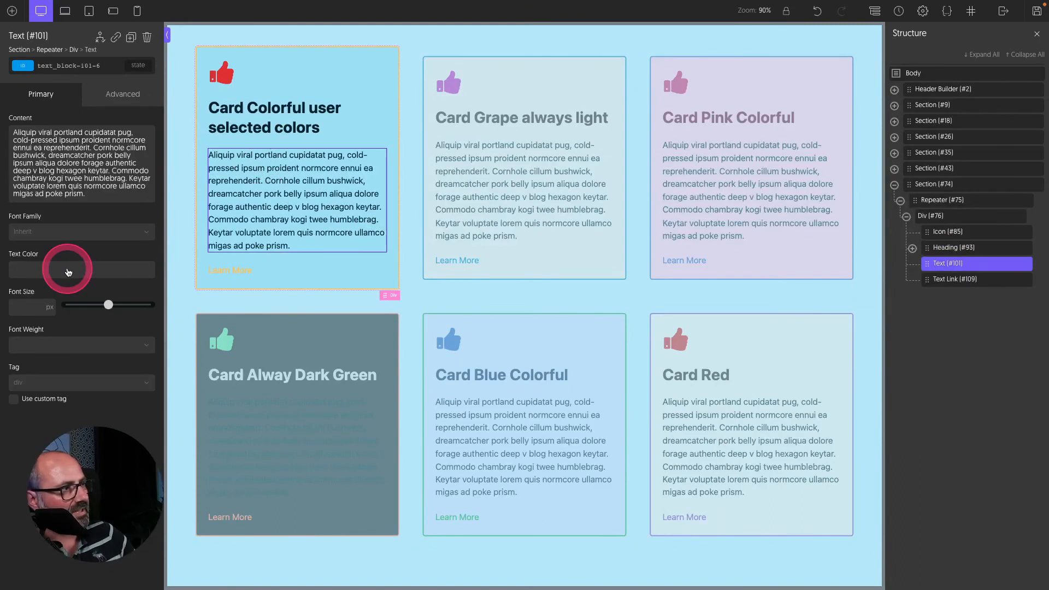
pyautogui.click(67, 272)
pyautogui.click(467, 279)
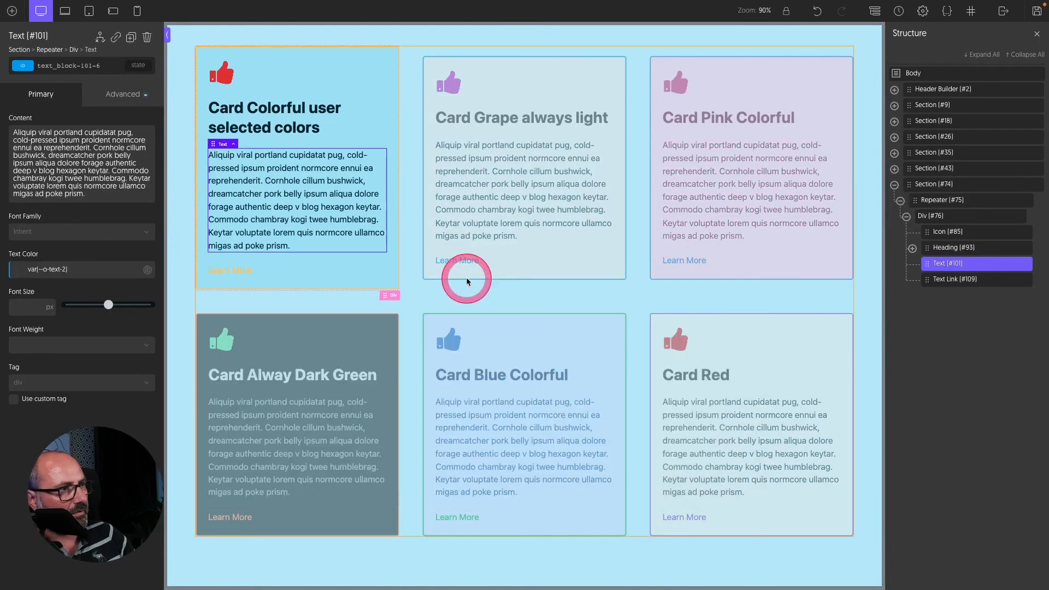
pyautogui.click(226, 348)
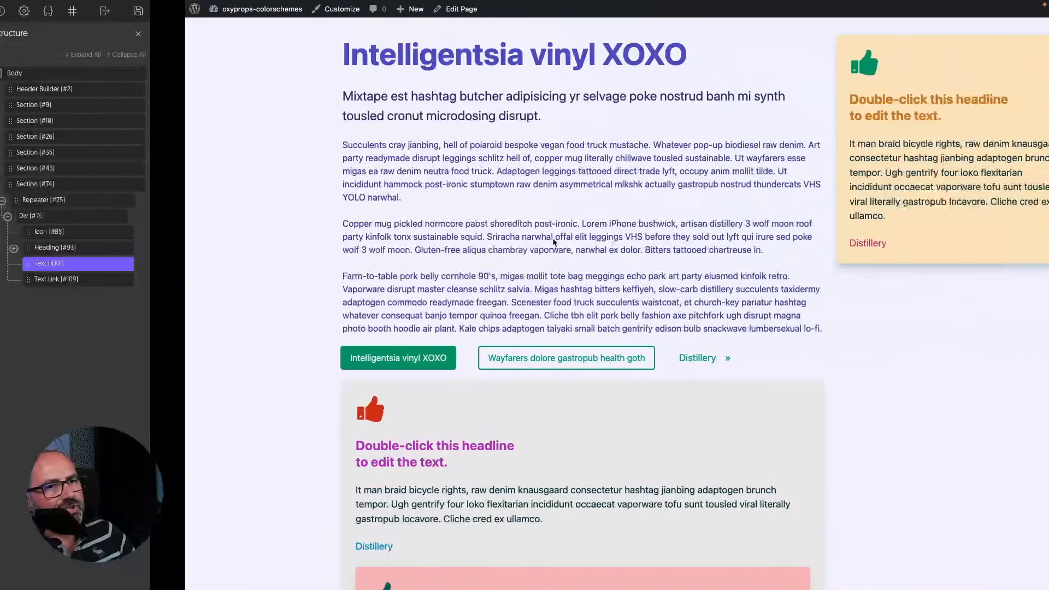
# - Switch to the live page in the browser and examine the repeater cards' color schemes in light mode
pyautogui.click(552, 239)
pyautogui.click(897, 43)
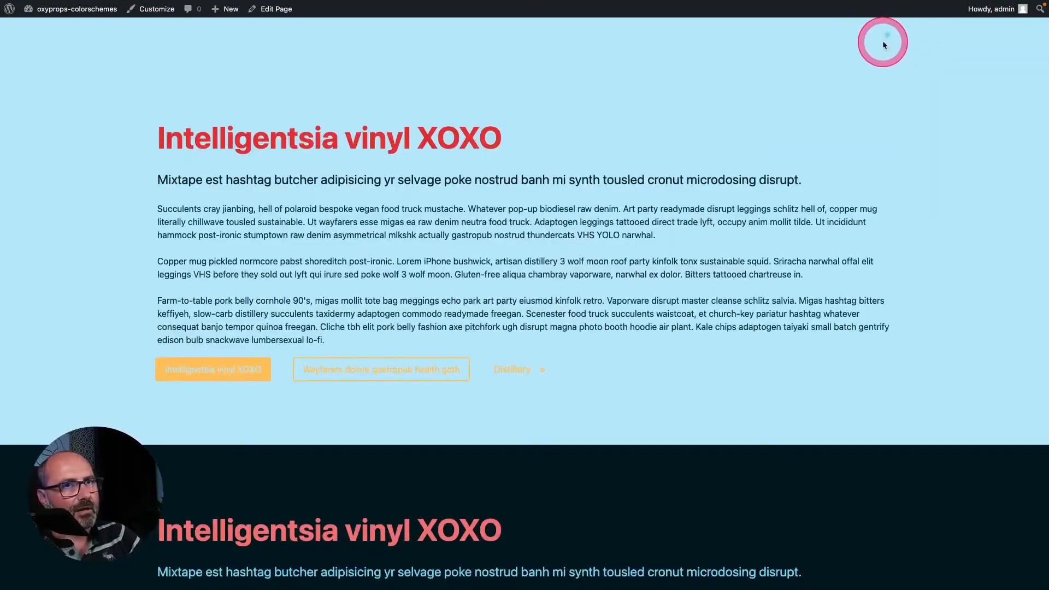
pyautogui.scroll(-15, 681, 274)
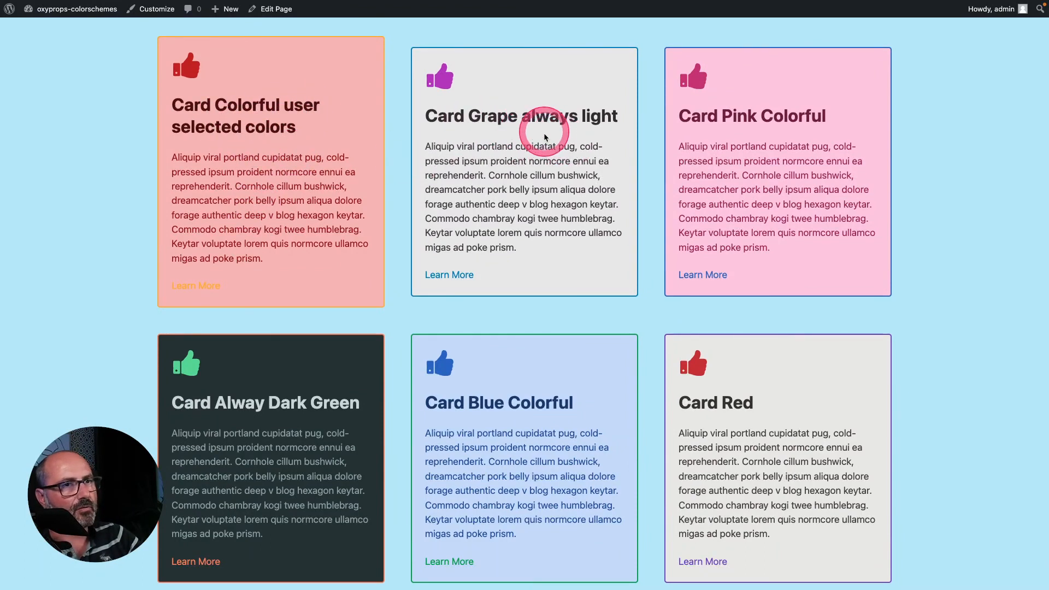
pyautogui.scroll(-1, 546, 158)
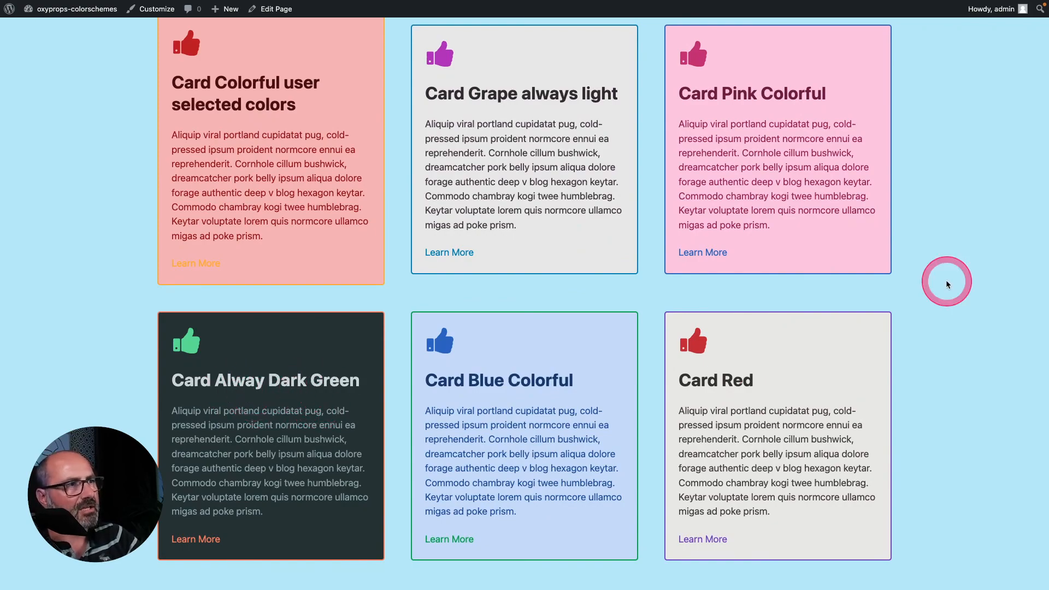
# - Toggle the live page to dark mode and examine how each repeater card's color scheme responds
pyautogui.scroll(15, 947, 283)
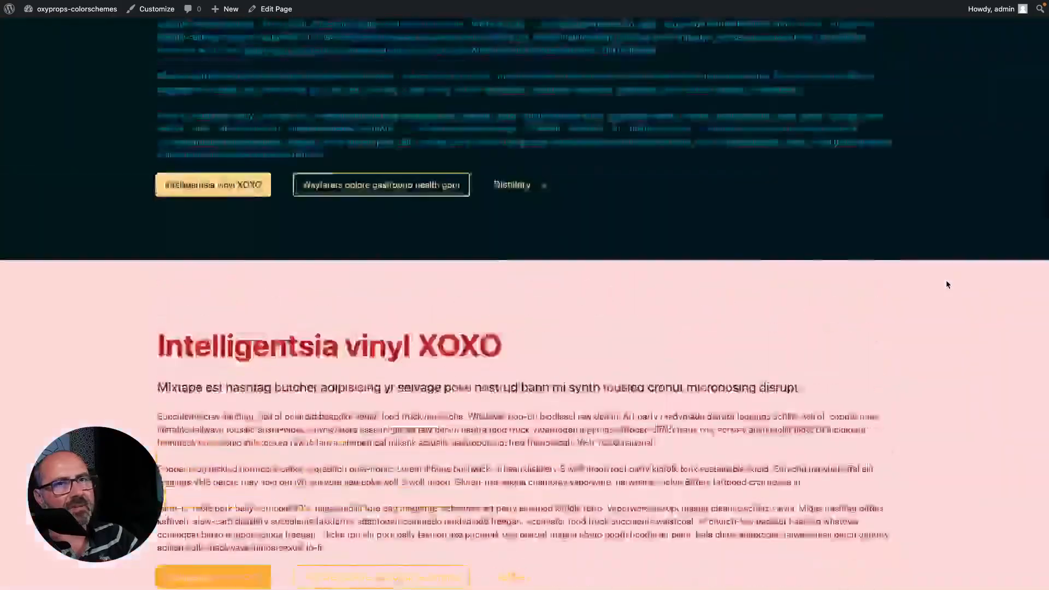
pyautogui.scroll(10, 947, 284)
pyautogui.click(886, 38)
pyautogui.scroll(-20, 734, 253)
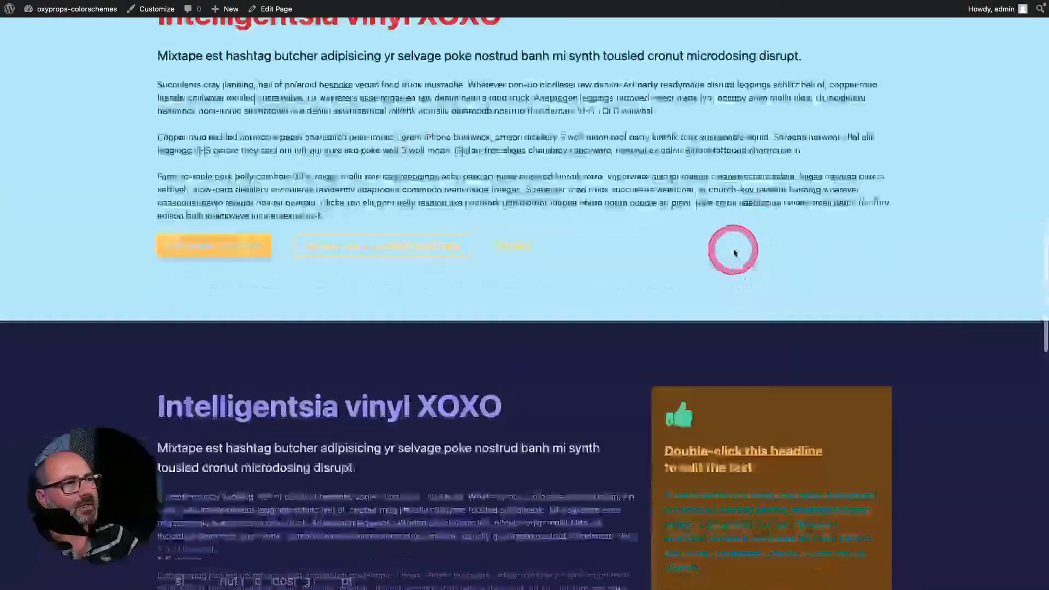
pyautogui.scroll(-15, 734, 253)
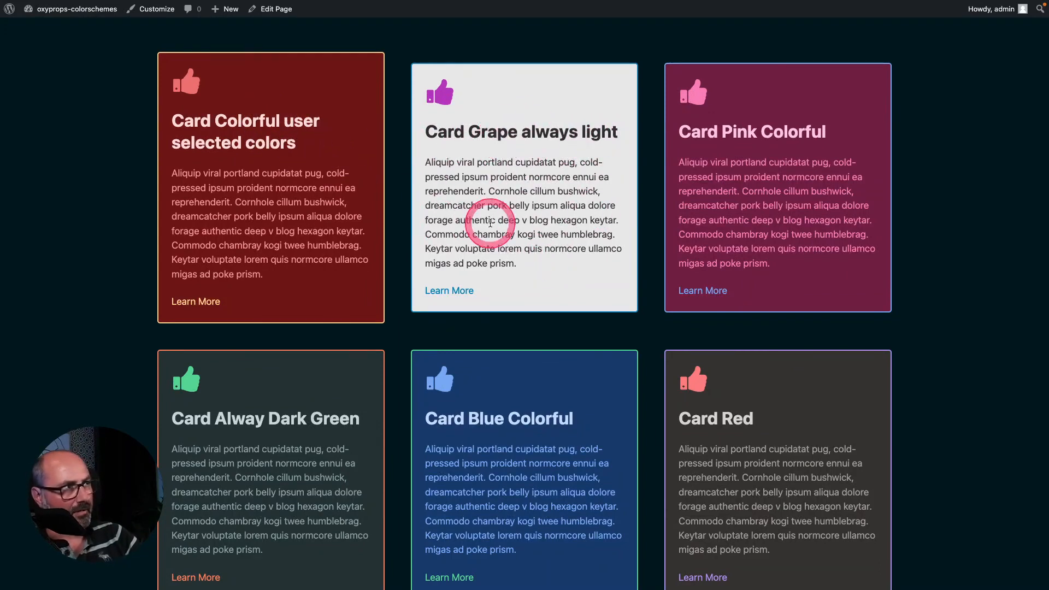
pyautogui.scroll(-1, 776, 172)
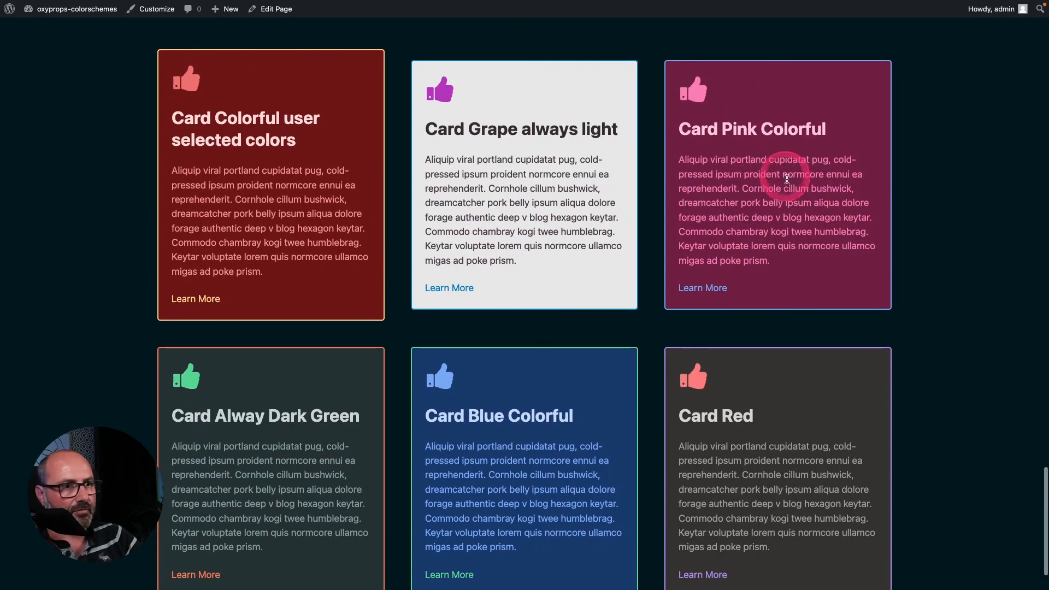
pyautogui.scroll(-2, 796, 206)
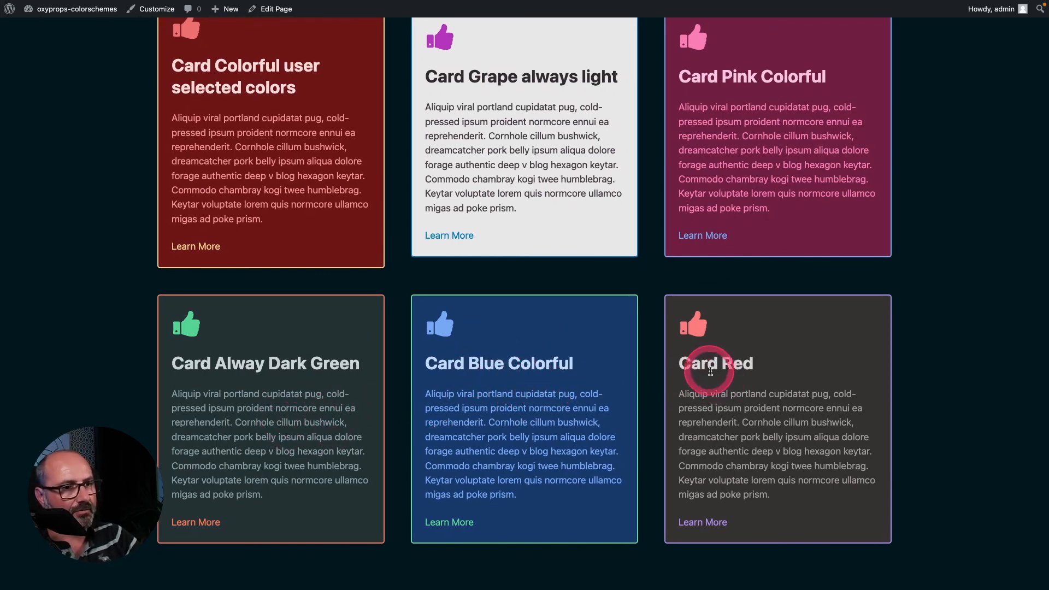
pyautogui.scroll(-1, 723, 376)
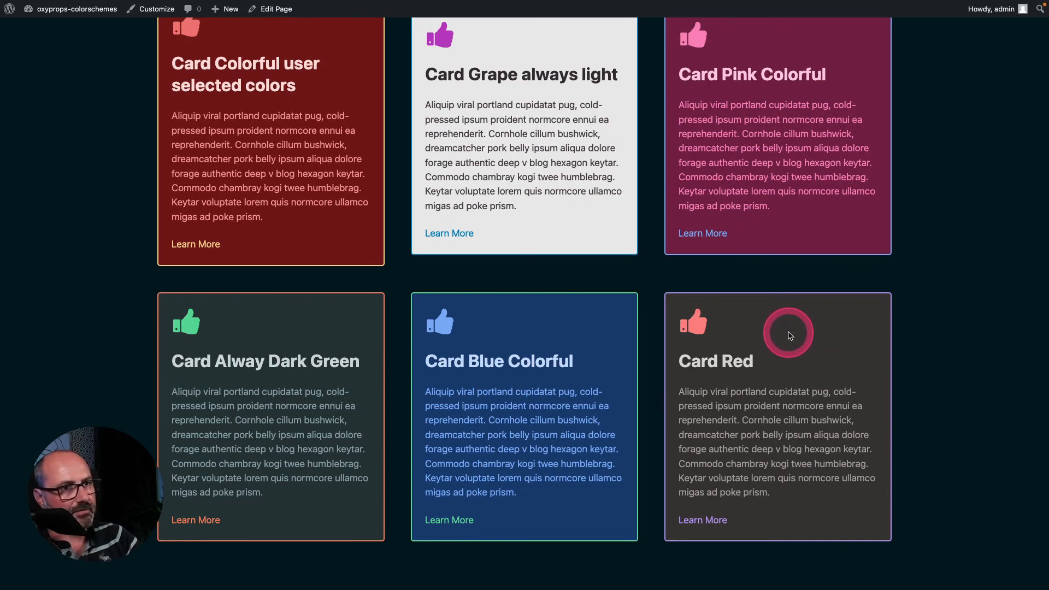
pyautogui.scroll(1, 817, 347)
pyautogui.scroll(-1, 818, 346)
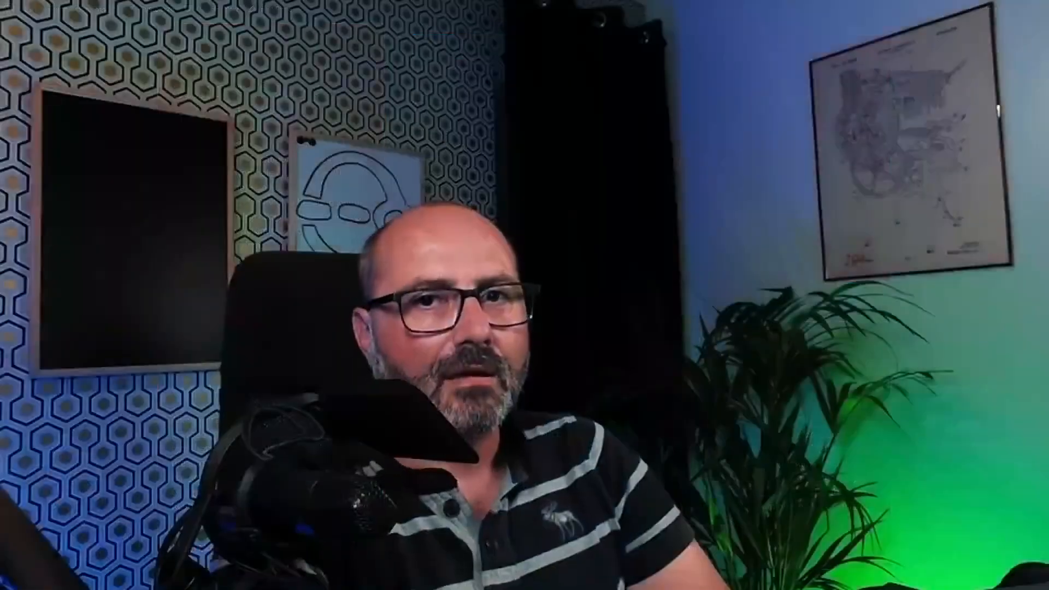